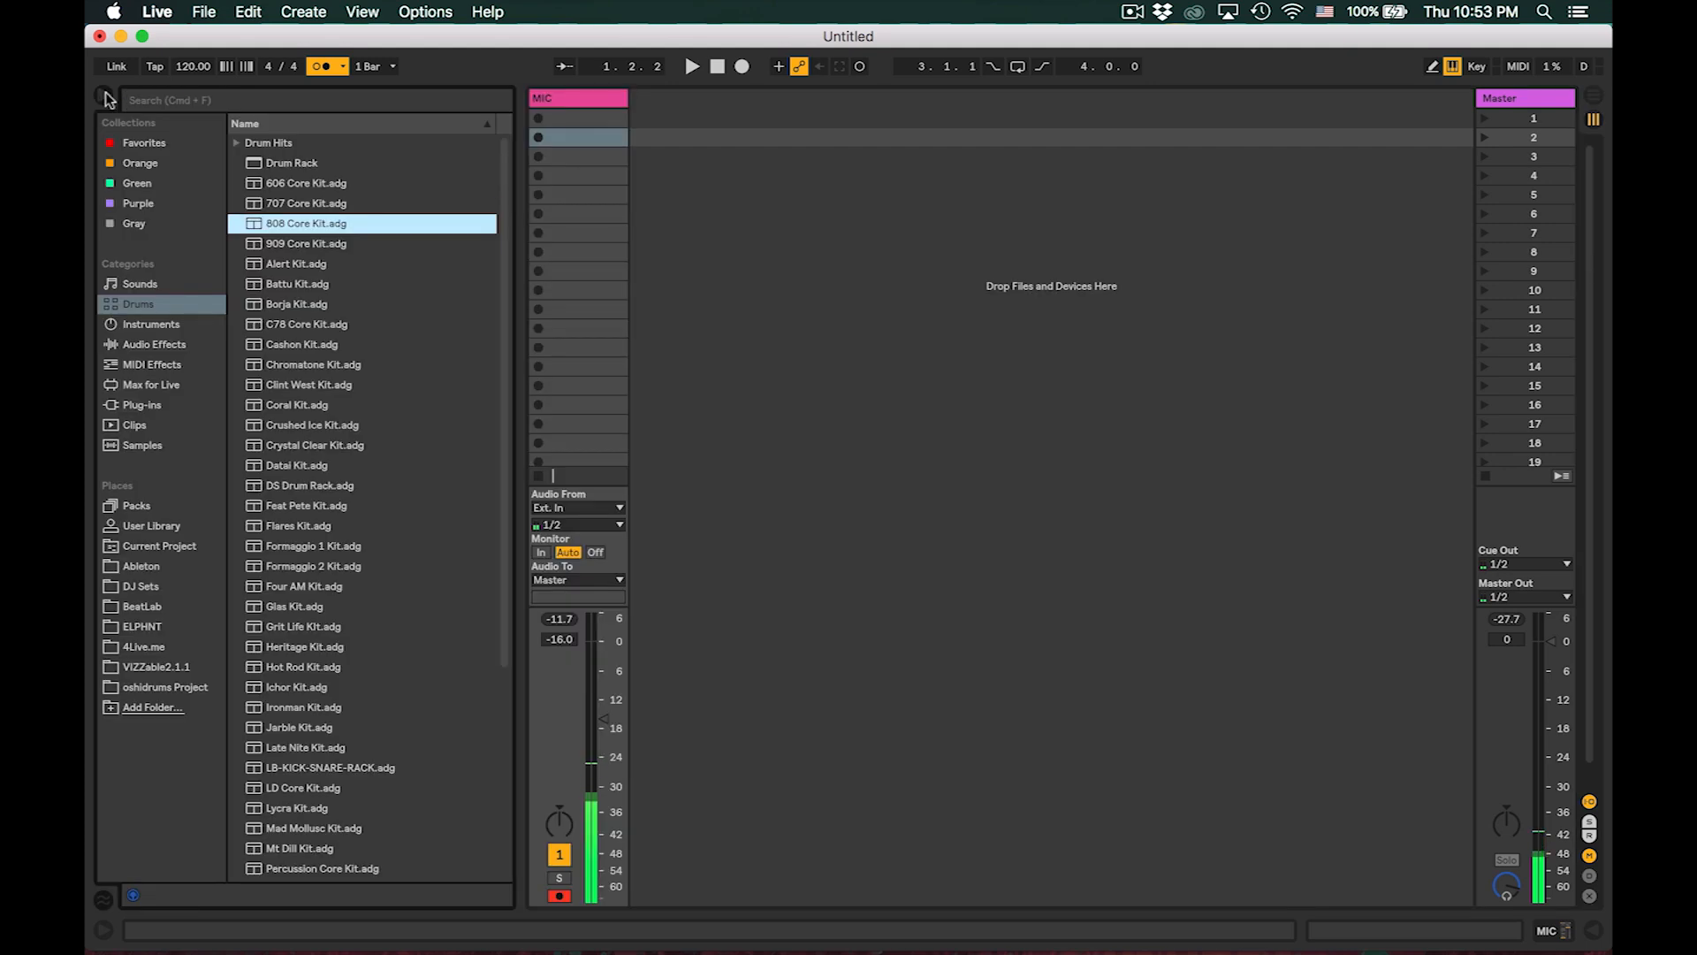
- Load the 808 Core Kit and Grand Piano onto separate MIDI tracks and check the devices on each
click(303, 225)
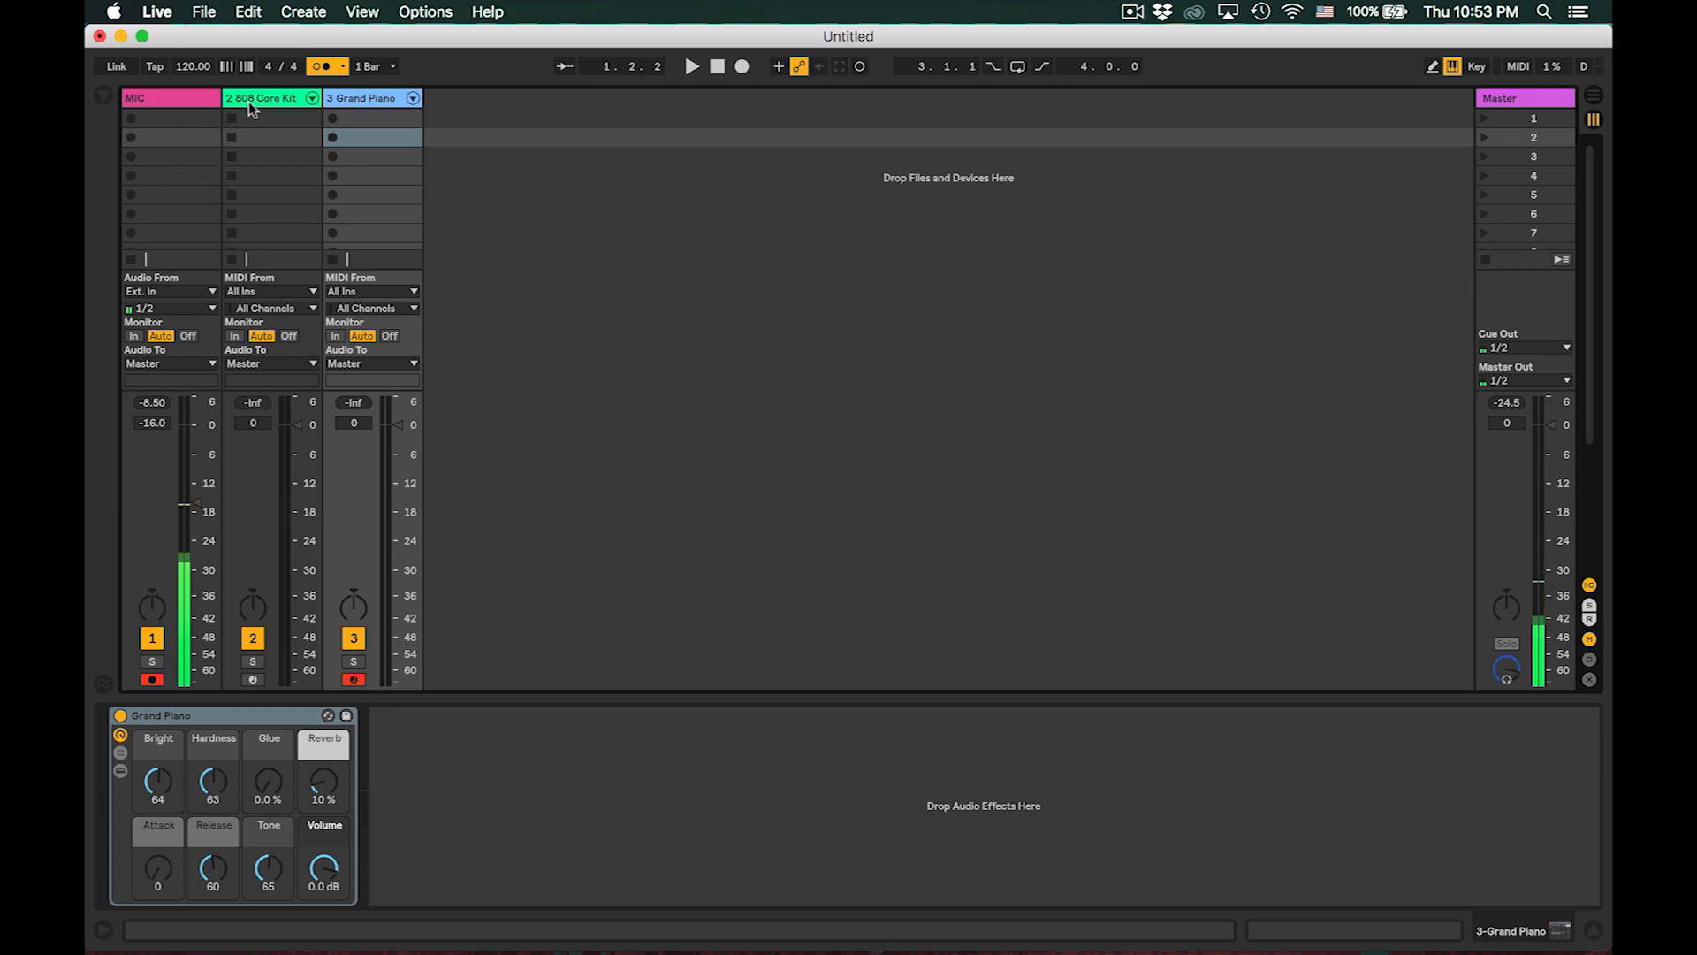
click(274, 97)
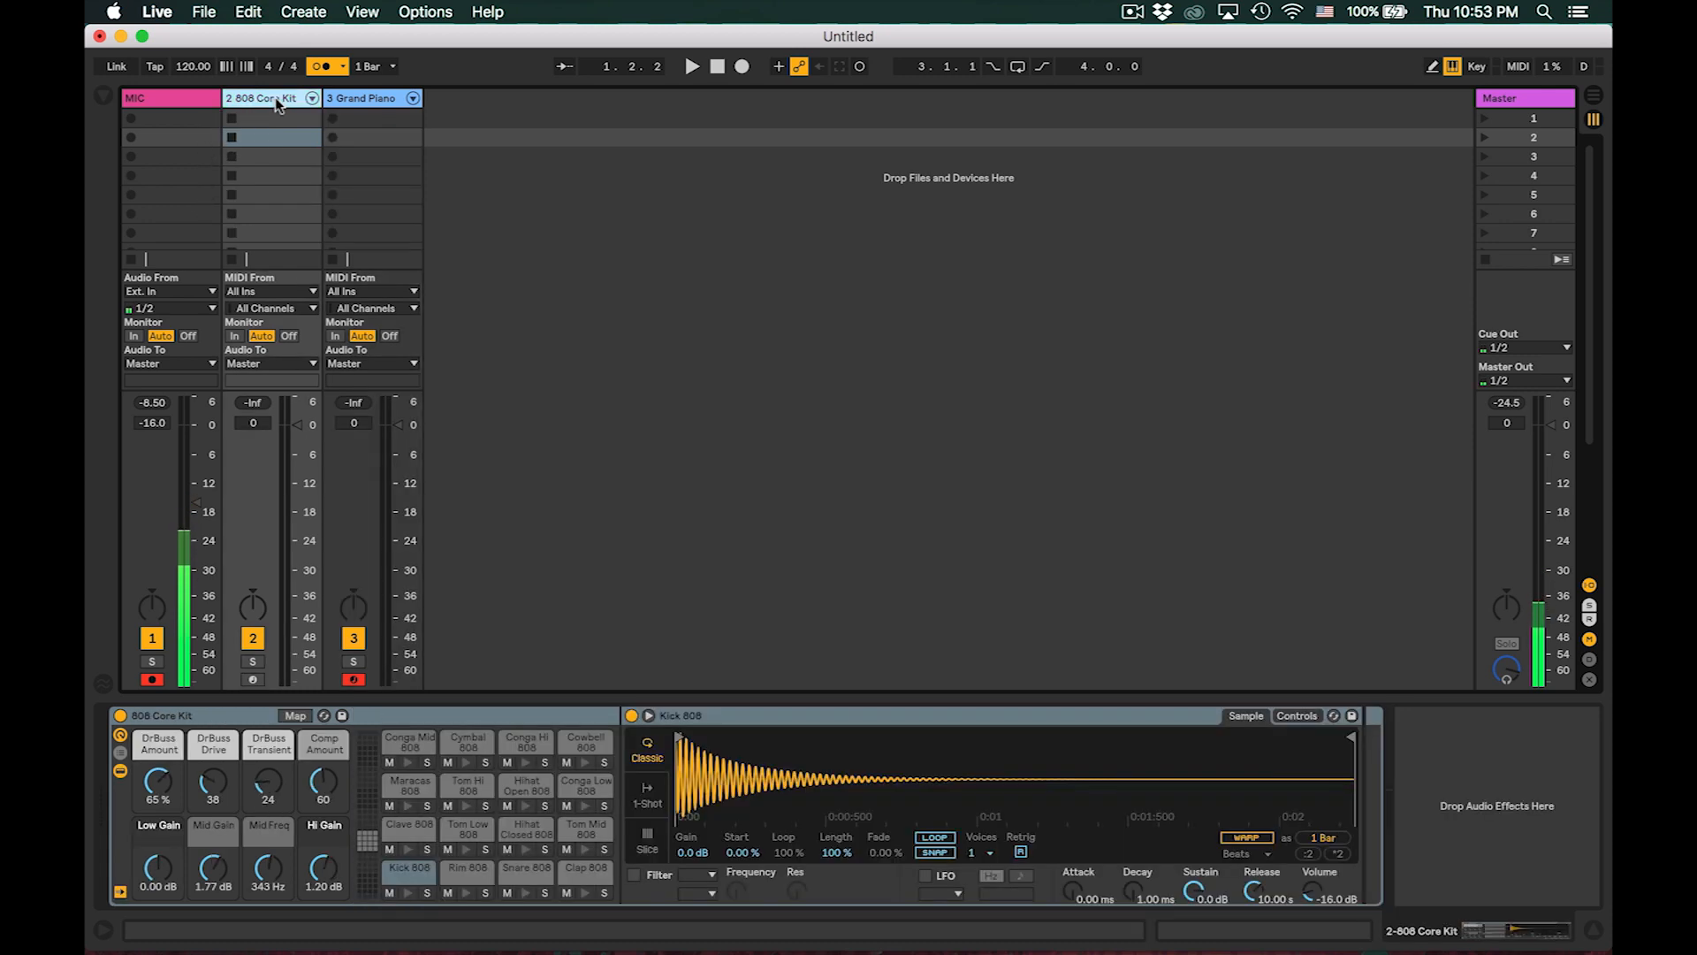
click(360, 101)
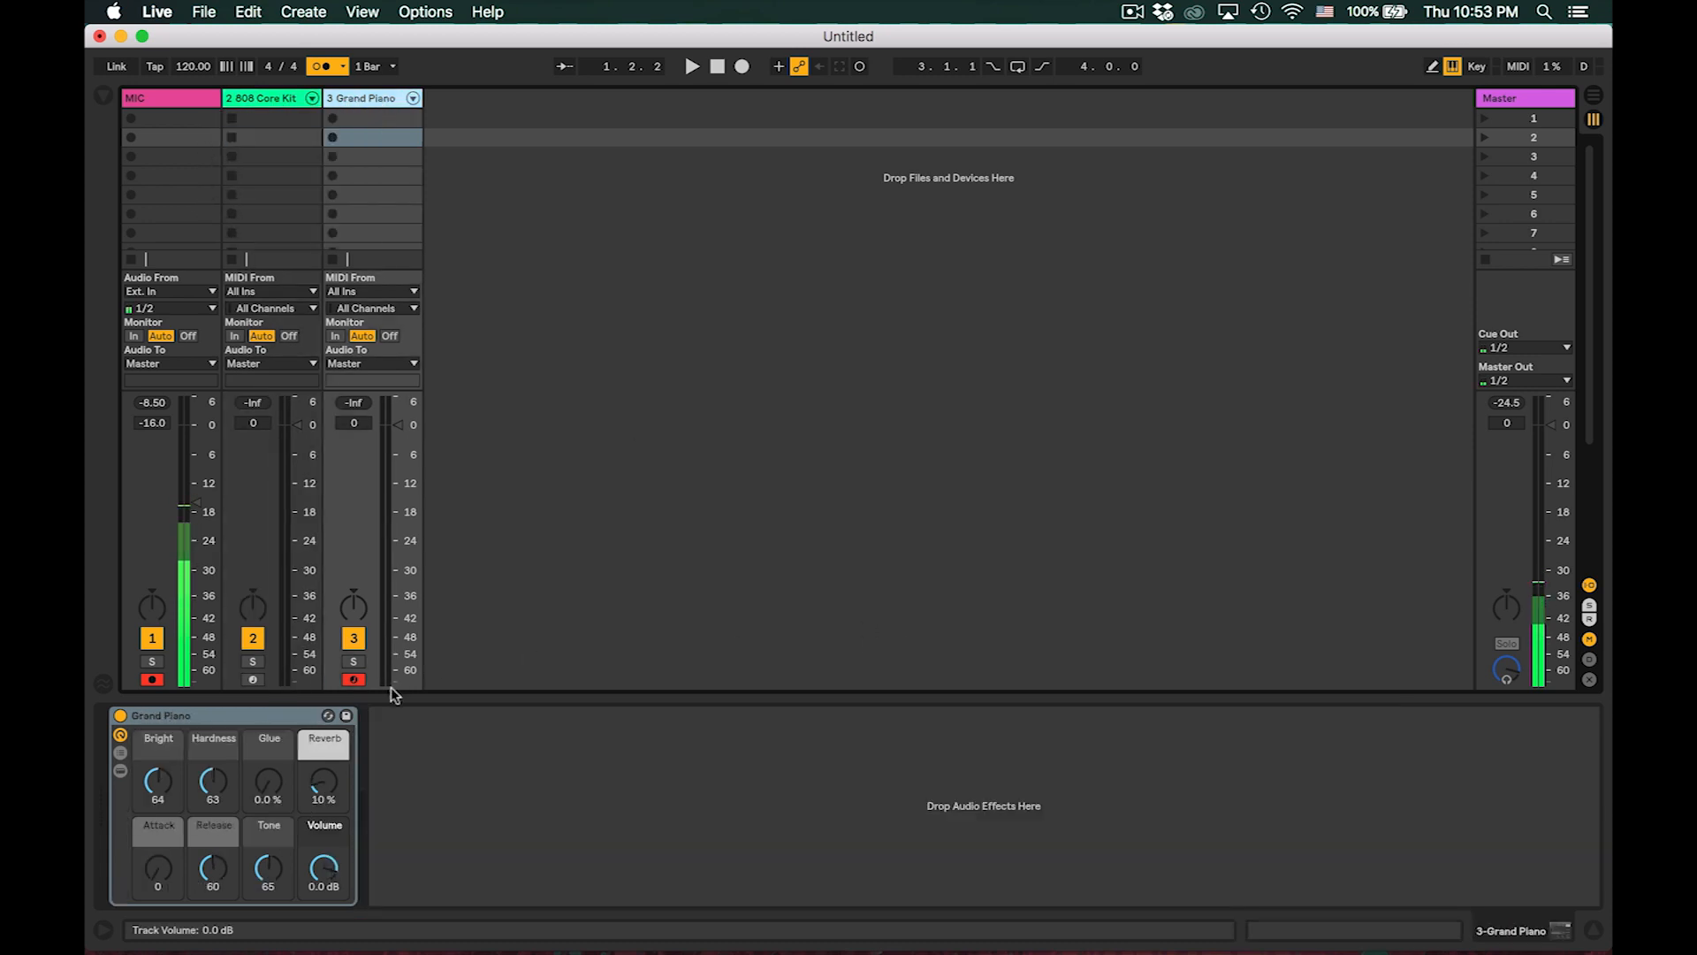
click(1596, 930)
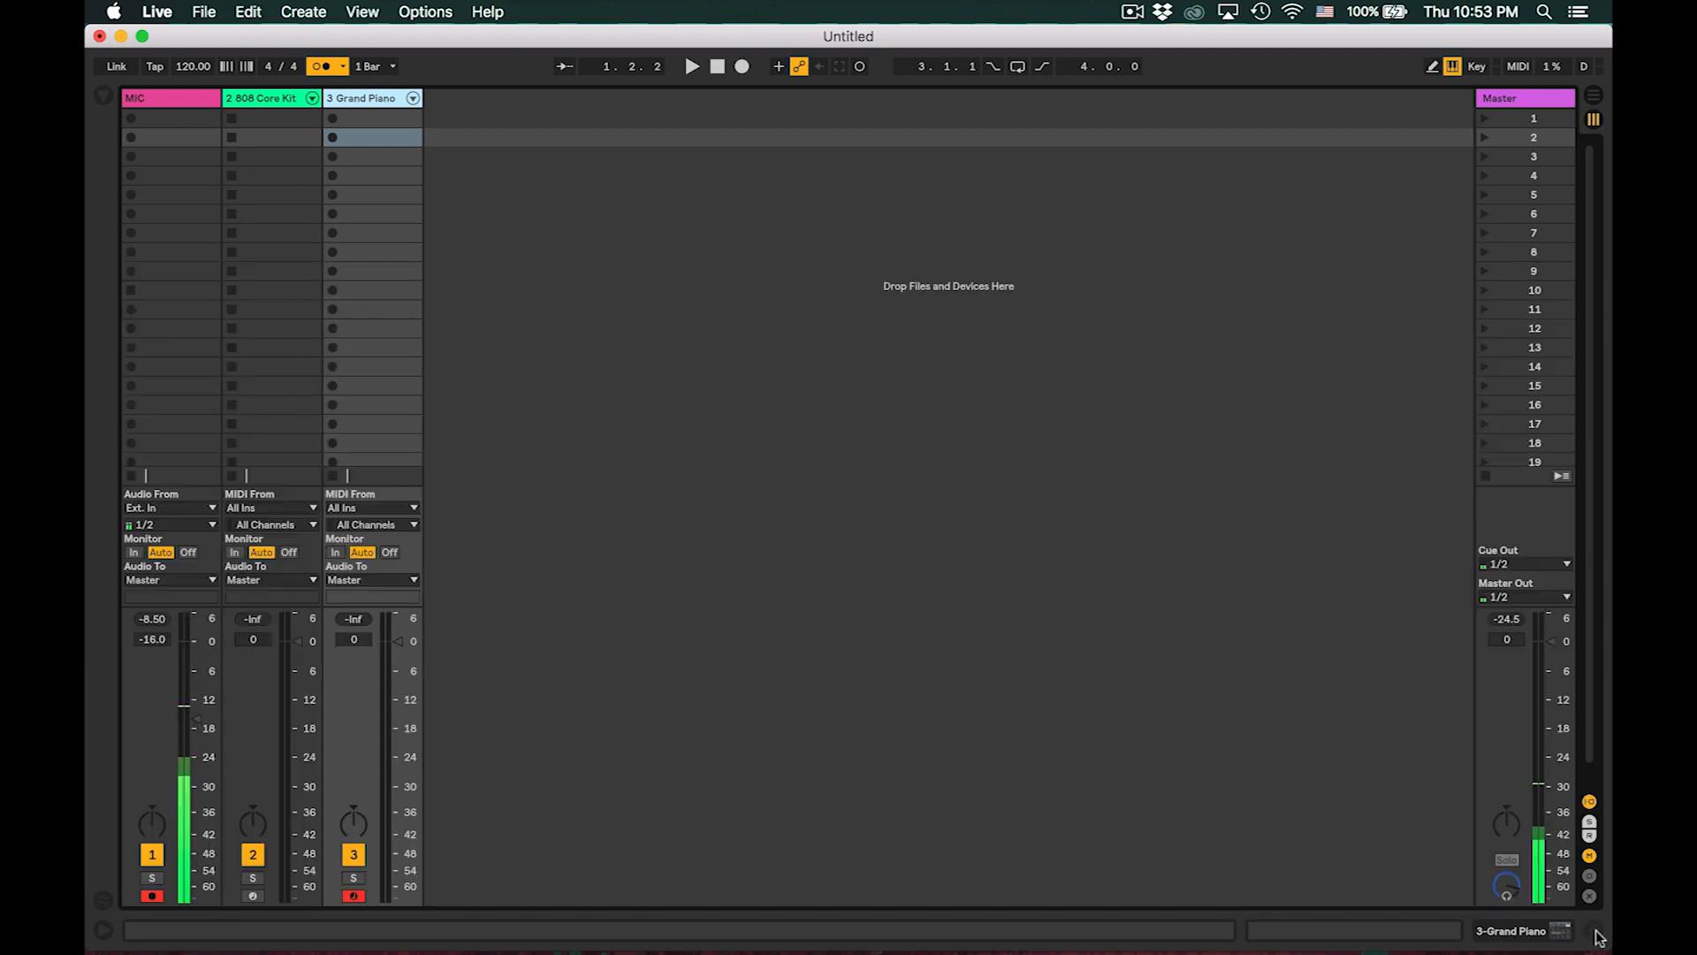
- Create a one-bar clip in the 808 Core Kit track's first slot with a kick note from 1.1 to 1.2
double_click(279, 122)
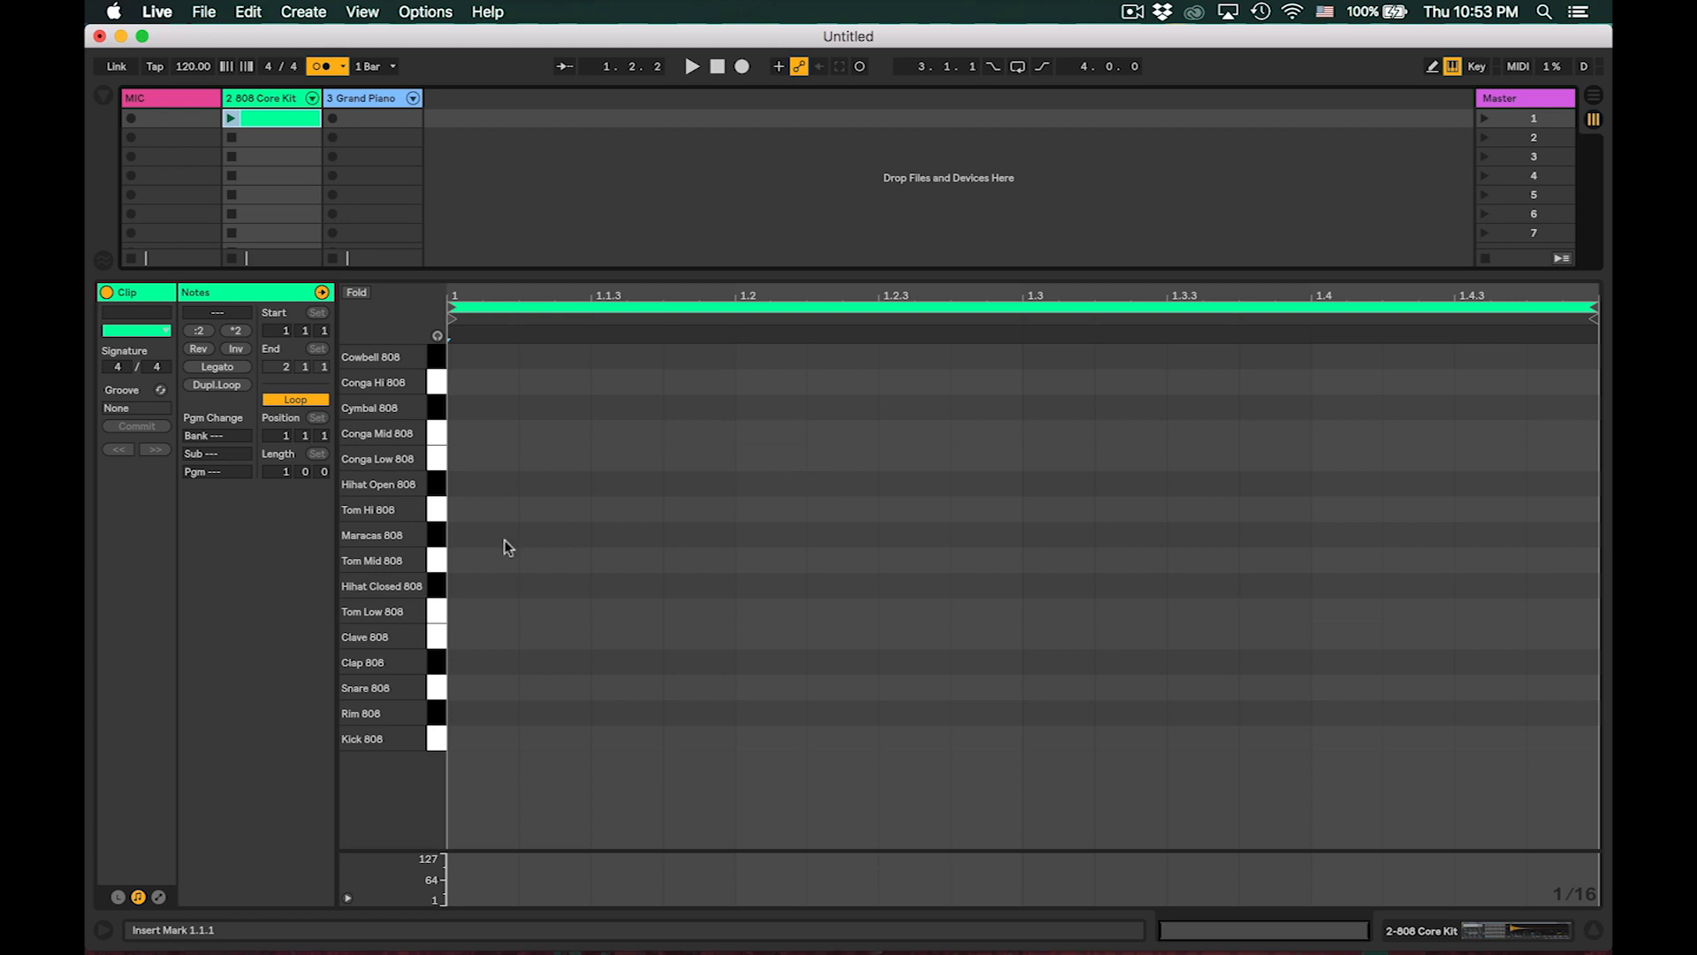
double_click(469, 737)
drag(517, 738, 715, 738)
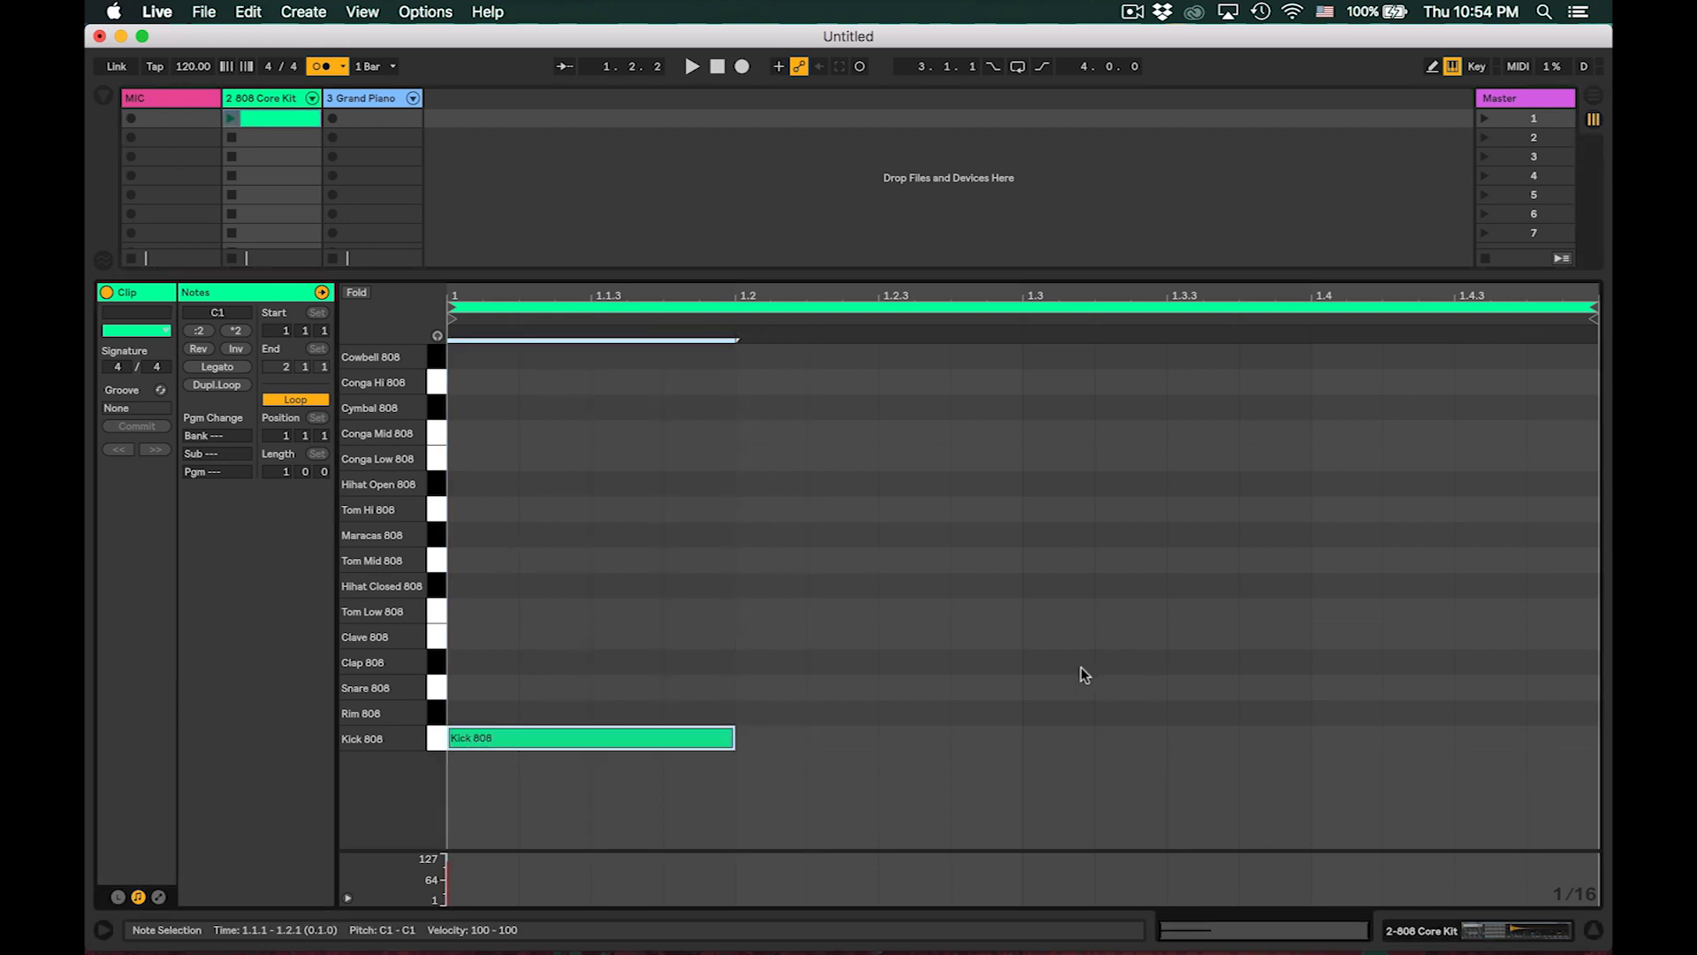
- Add one-beat snare and clap notes to the drum clip from 1.3 to 1.4
double_click(1034, 687)
drag(1094, 688, 1301, 688)
double_click(1031, 663)
drag(1092, 661, 1299, 652)
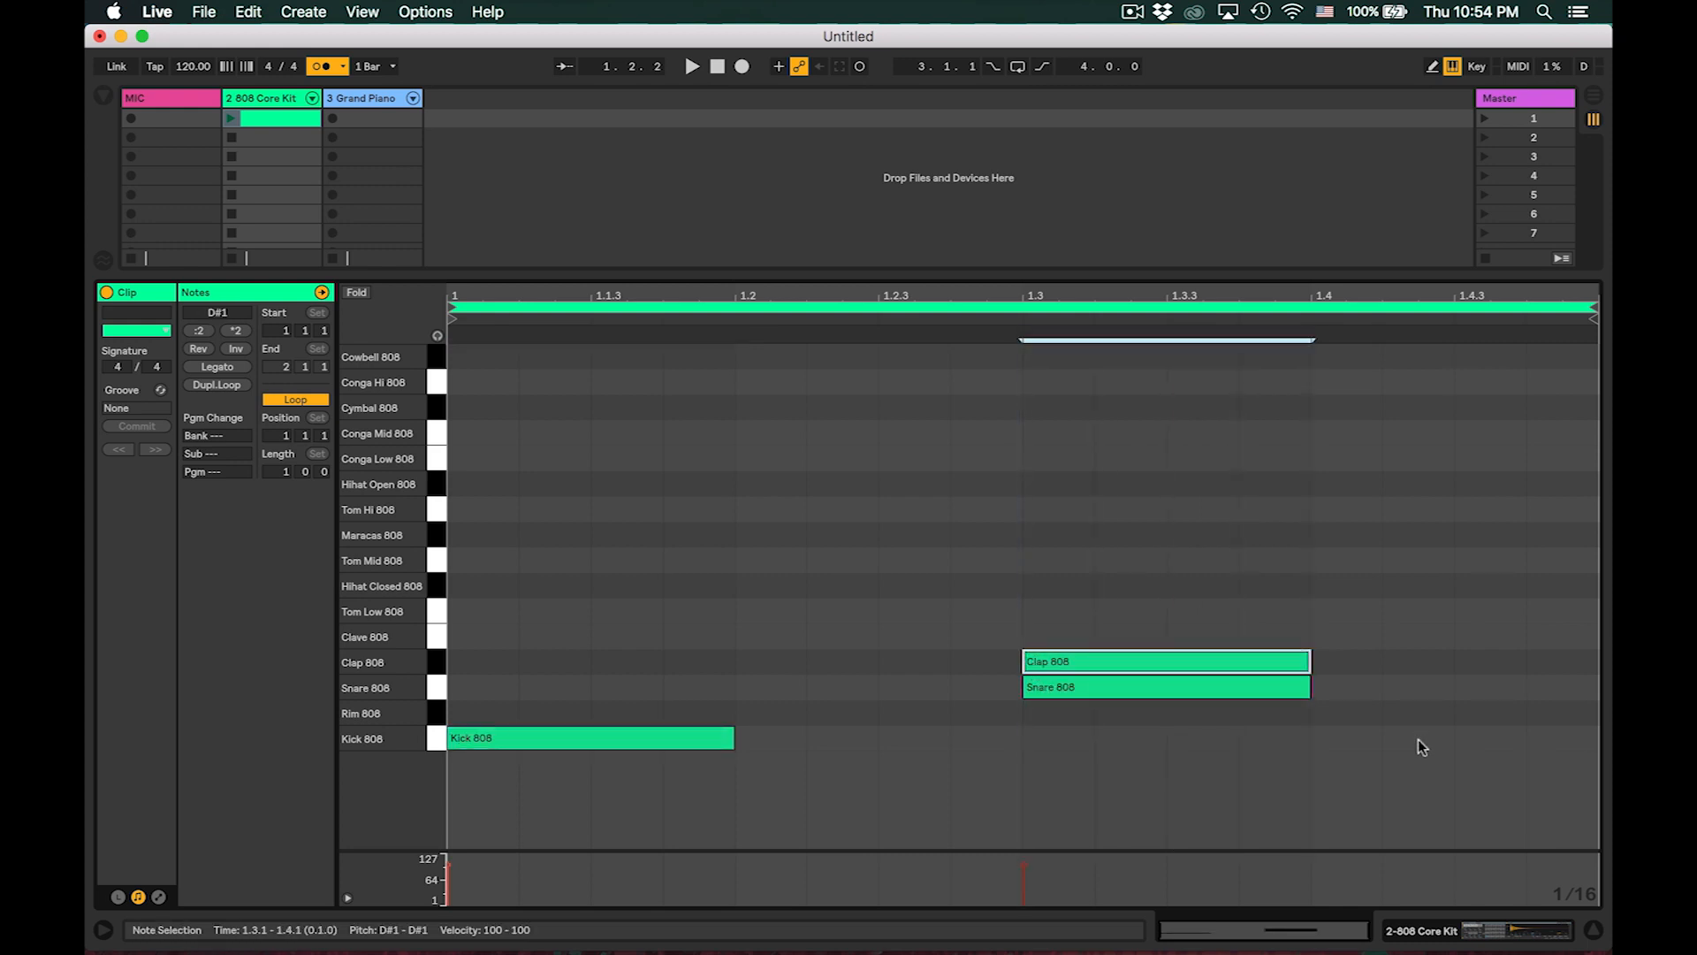
- Add a sixteenth-note rim hit at 1.4.3 and nudge the clap slightly later than the snare, off the grid
double_click(1484, 712)
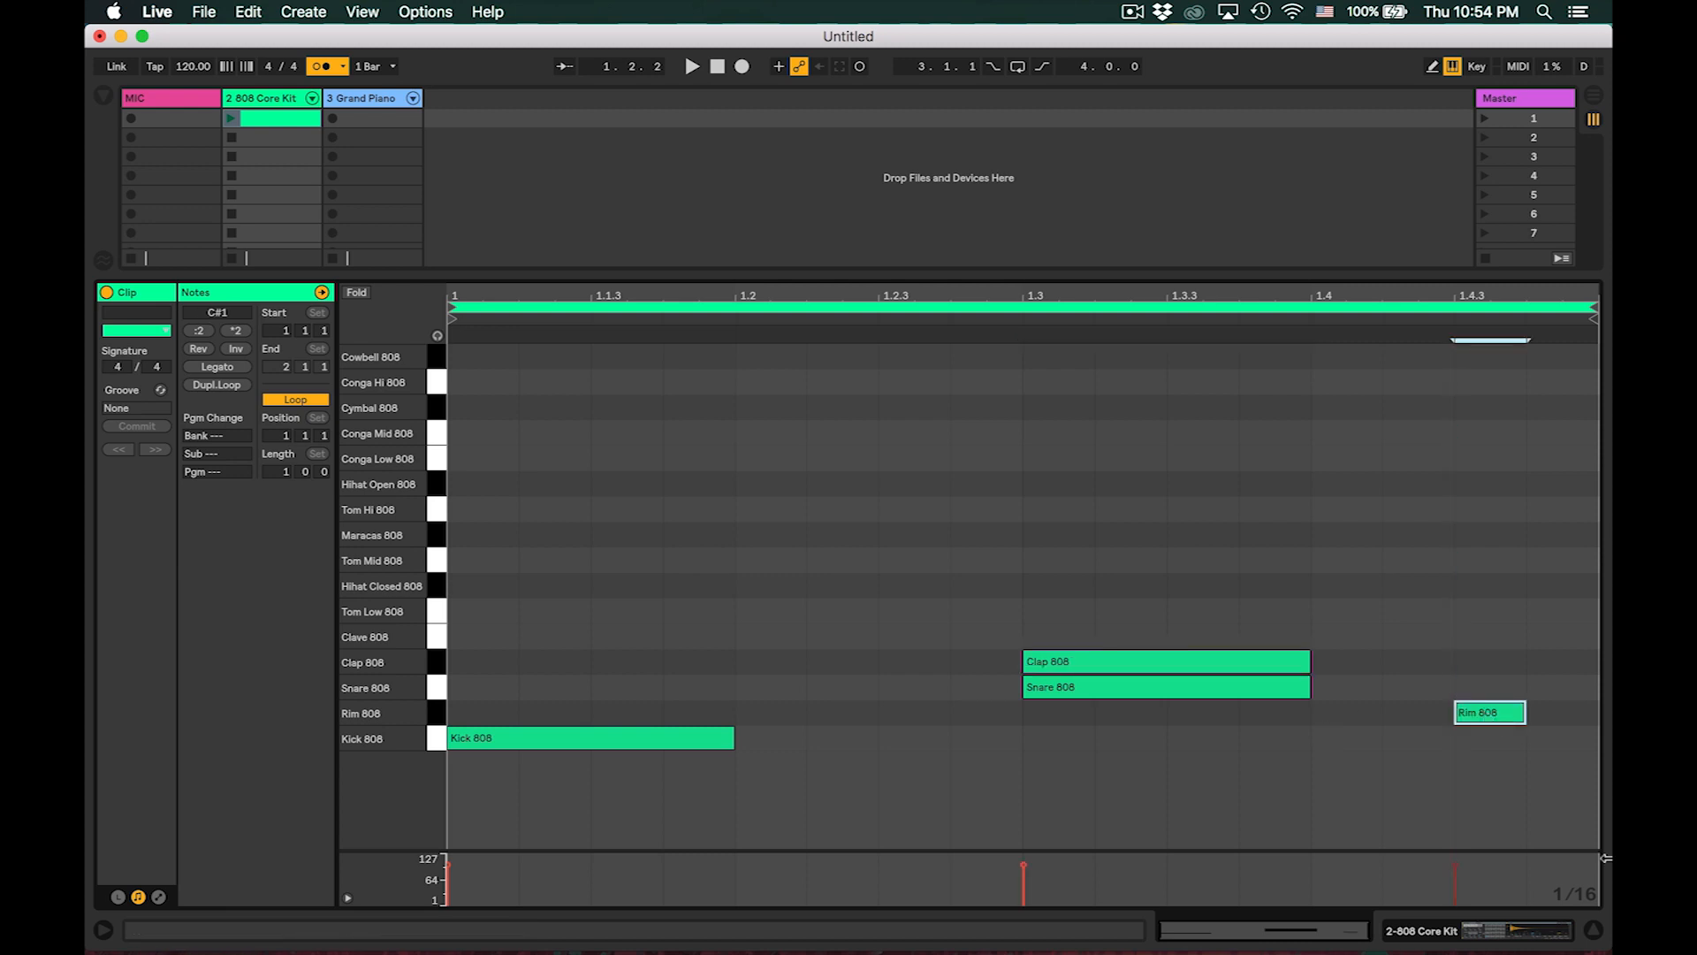
drag(1052, 296, 994, 661)
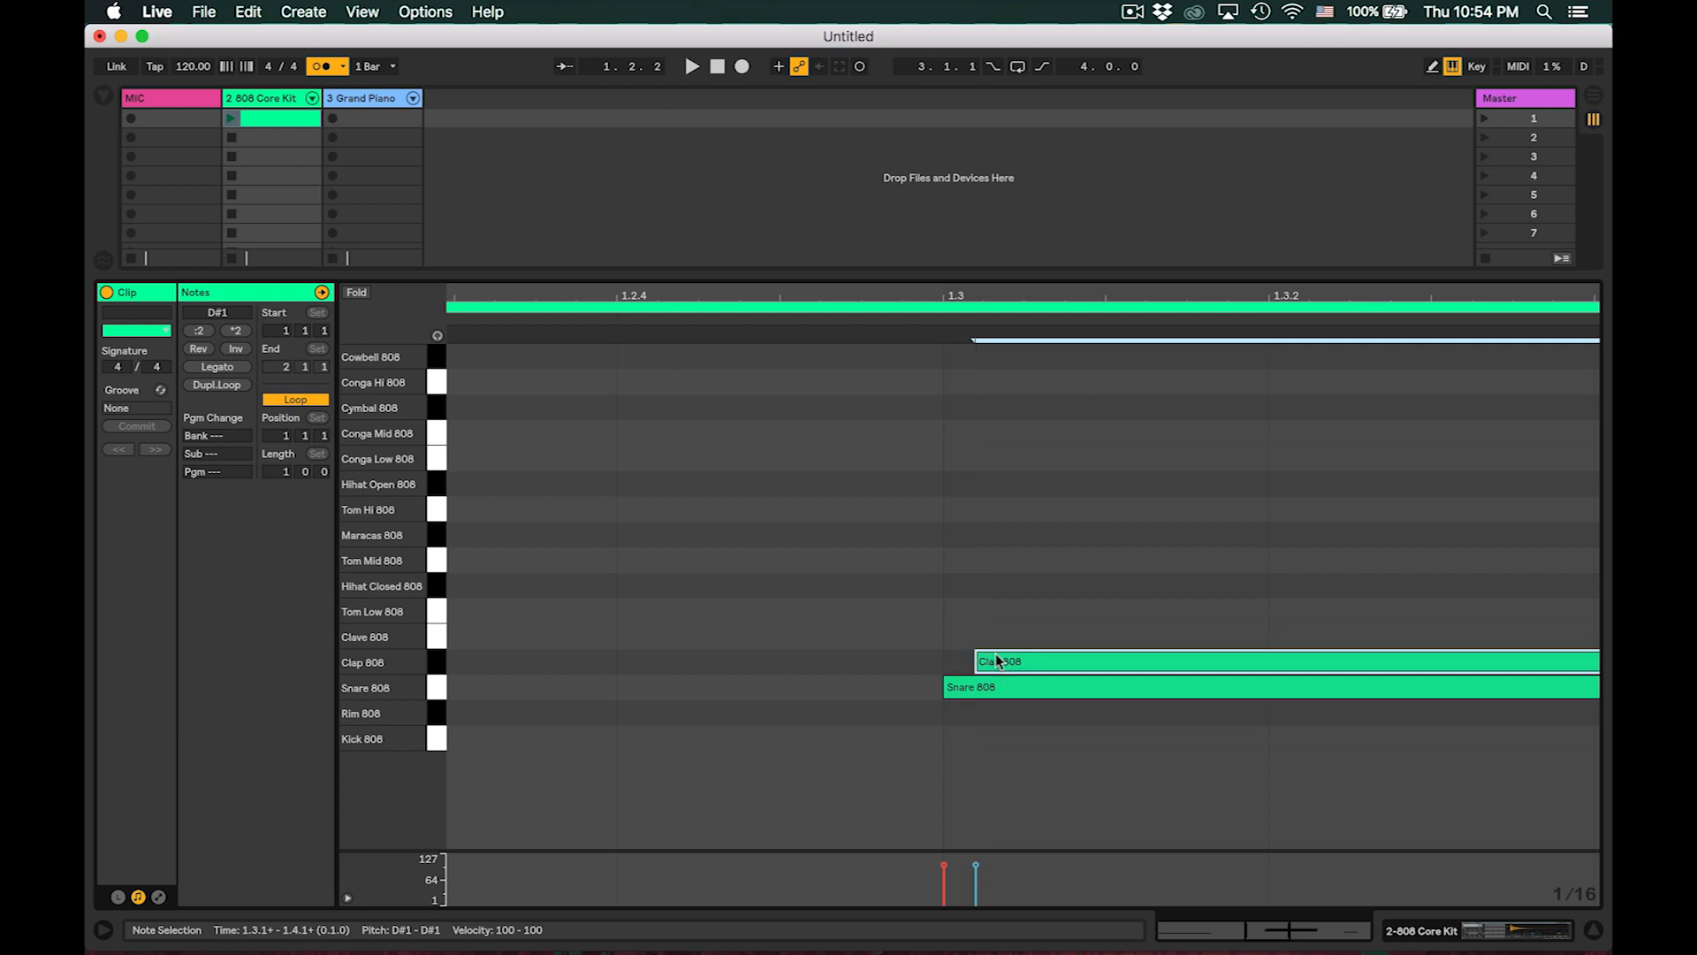
drag(985, 296, 984, 159)
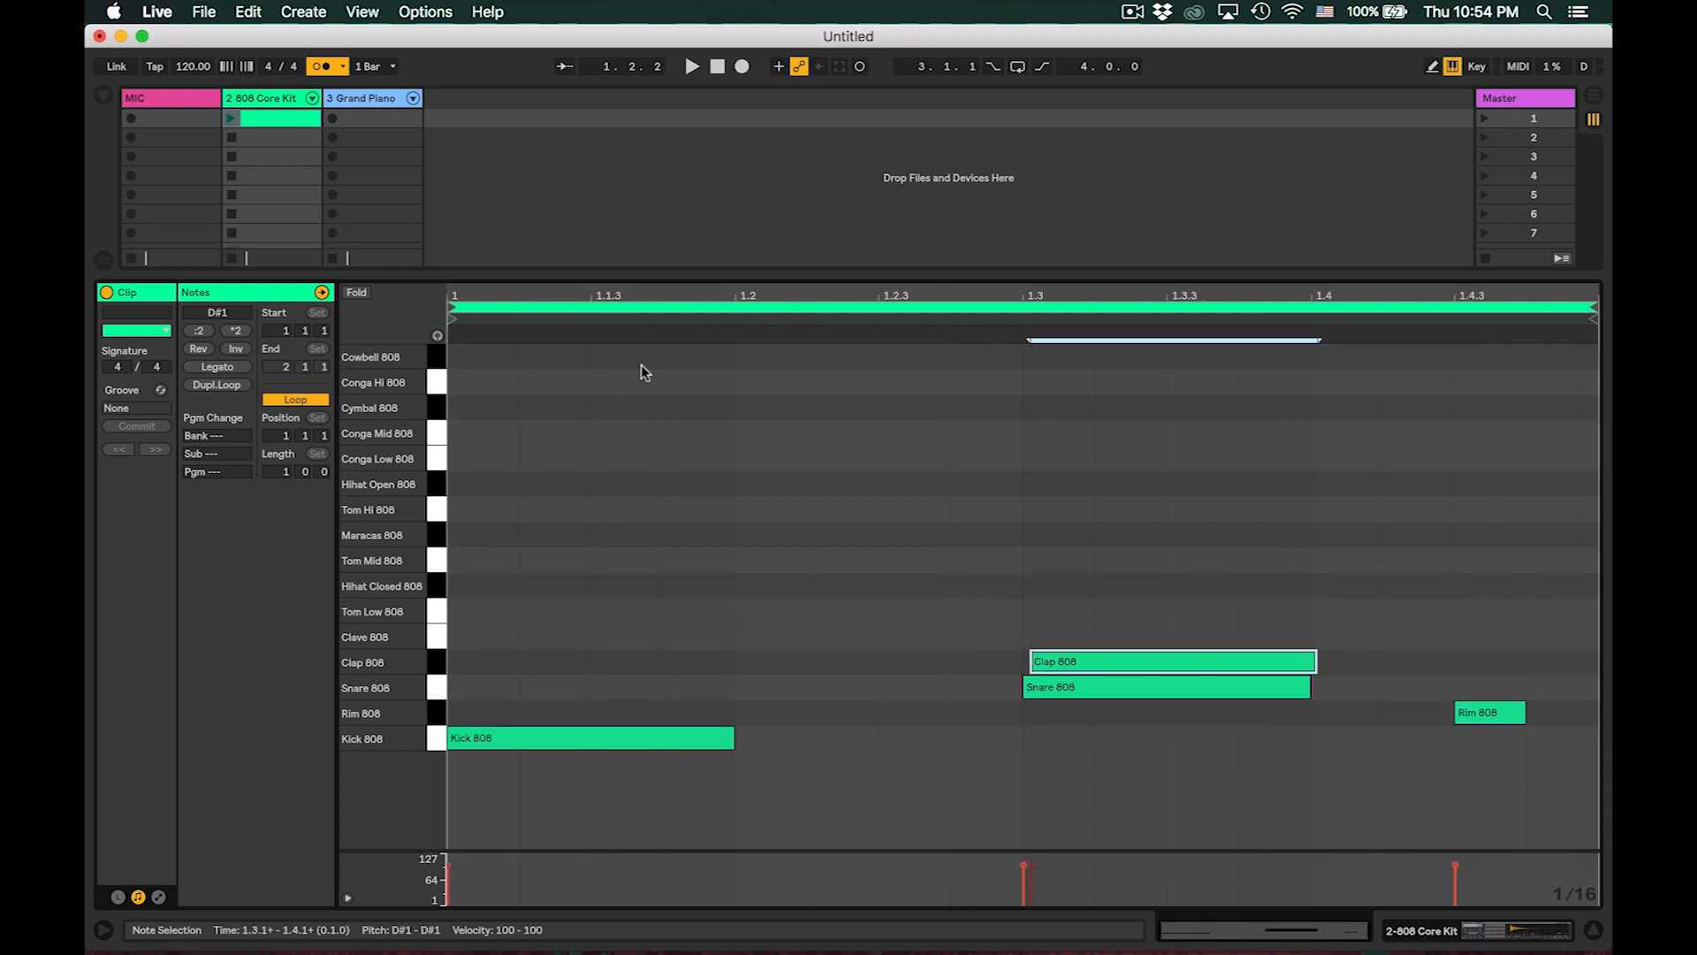
- Turn off the metronome and play the drum clip with the 808 Core Kit track volume at -12 dB
click(322, 67)
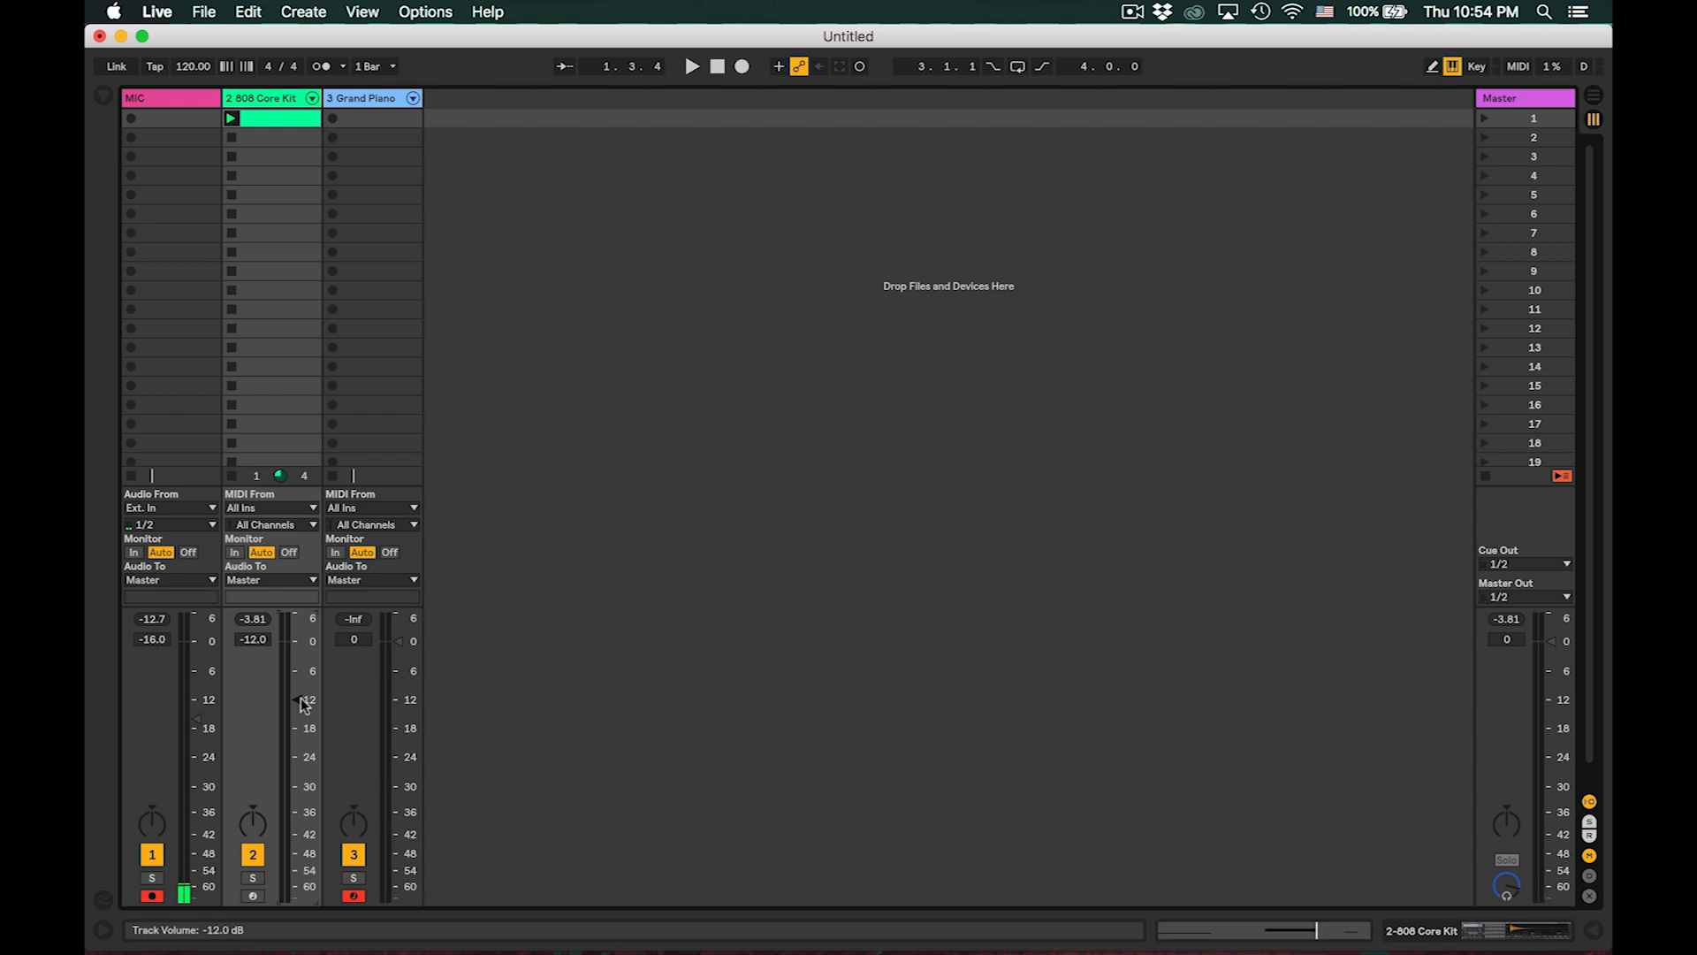
key(space)
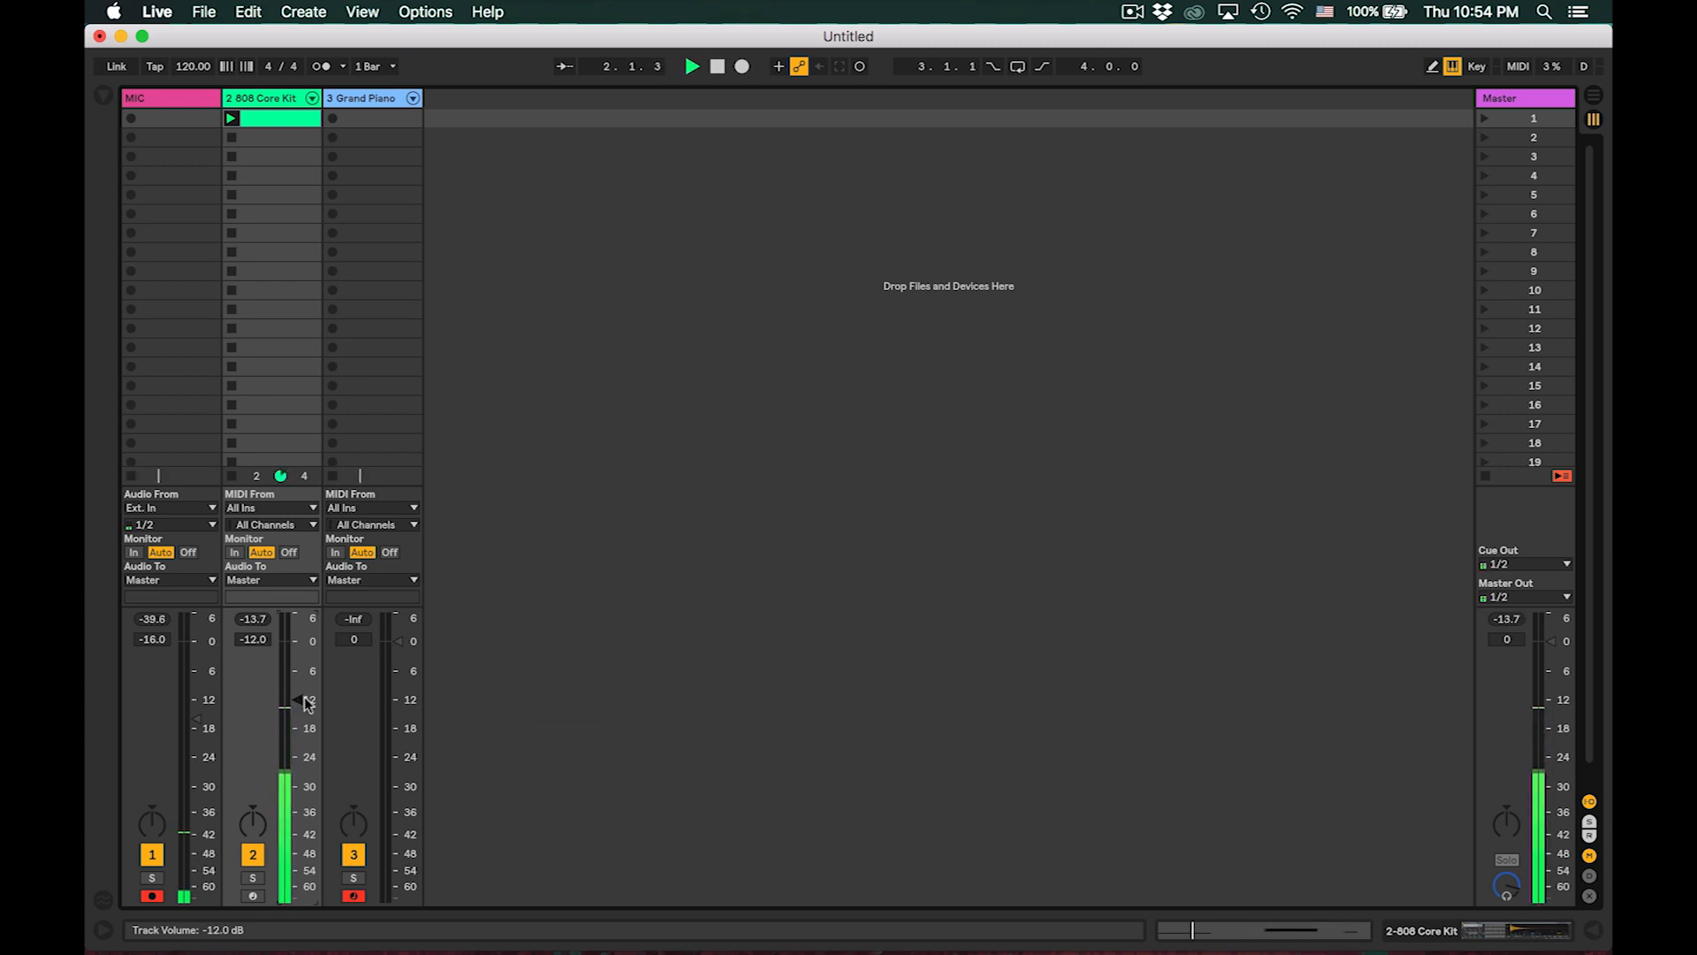
- Reopen the drum clip, add a sixteenth-note kick at 1.4.3 and audition the beat
click(268, 96)
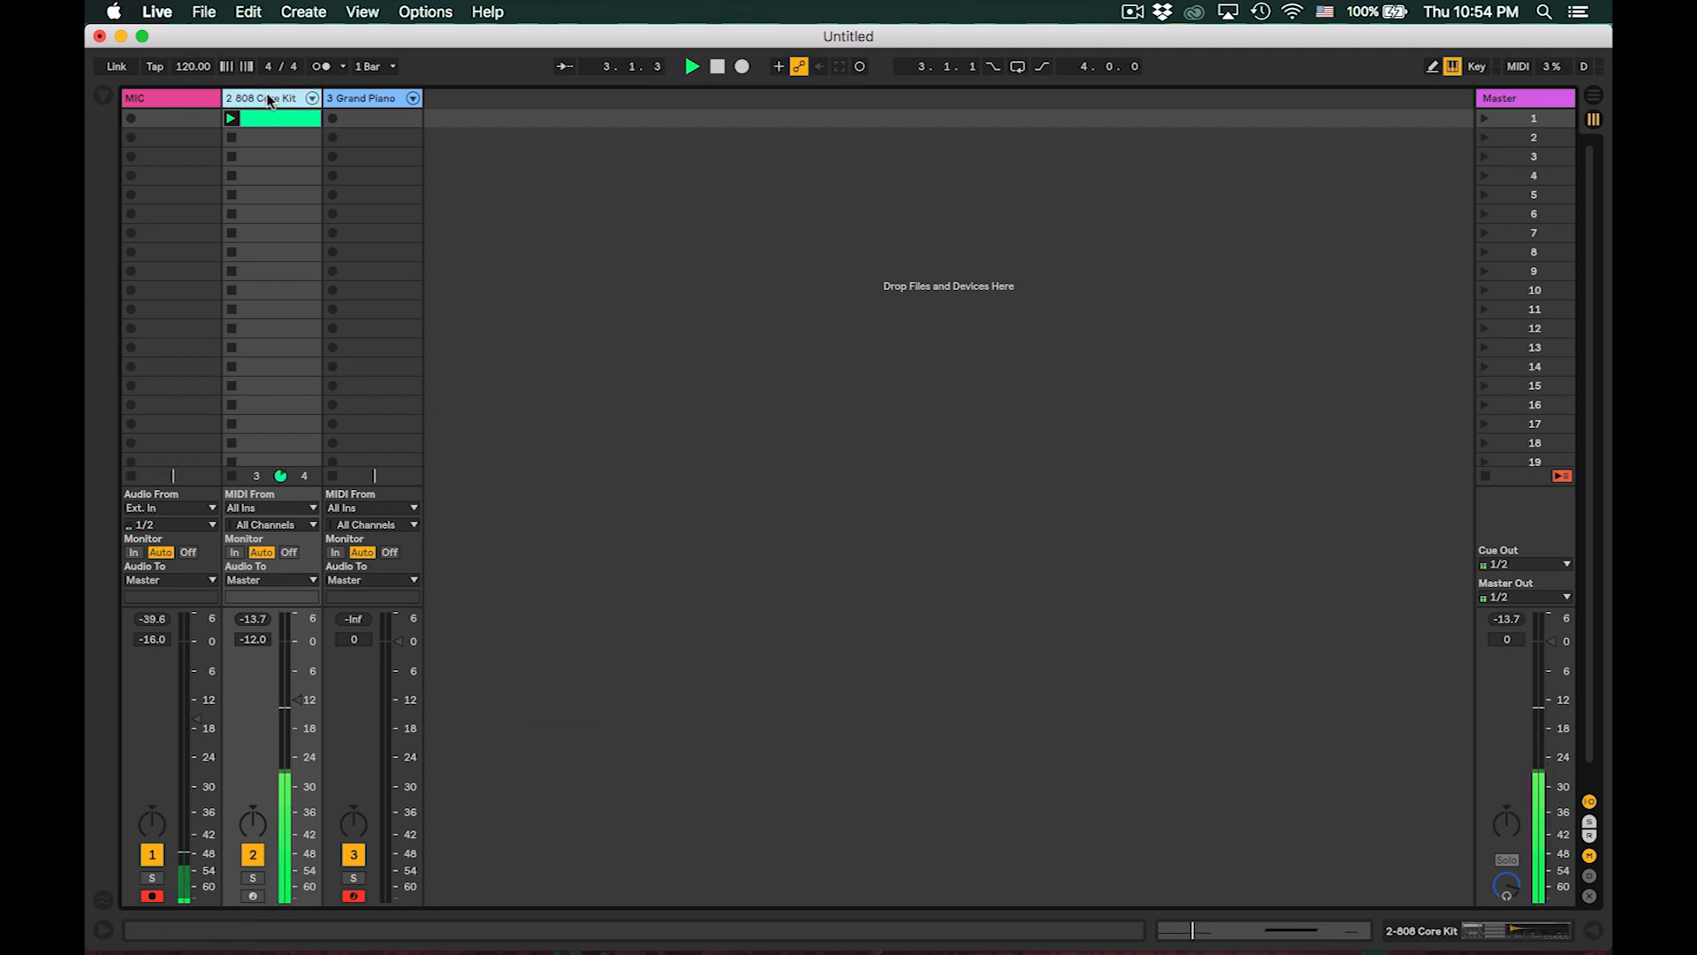
double_click(273, 118)
key(space)
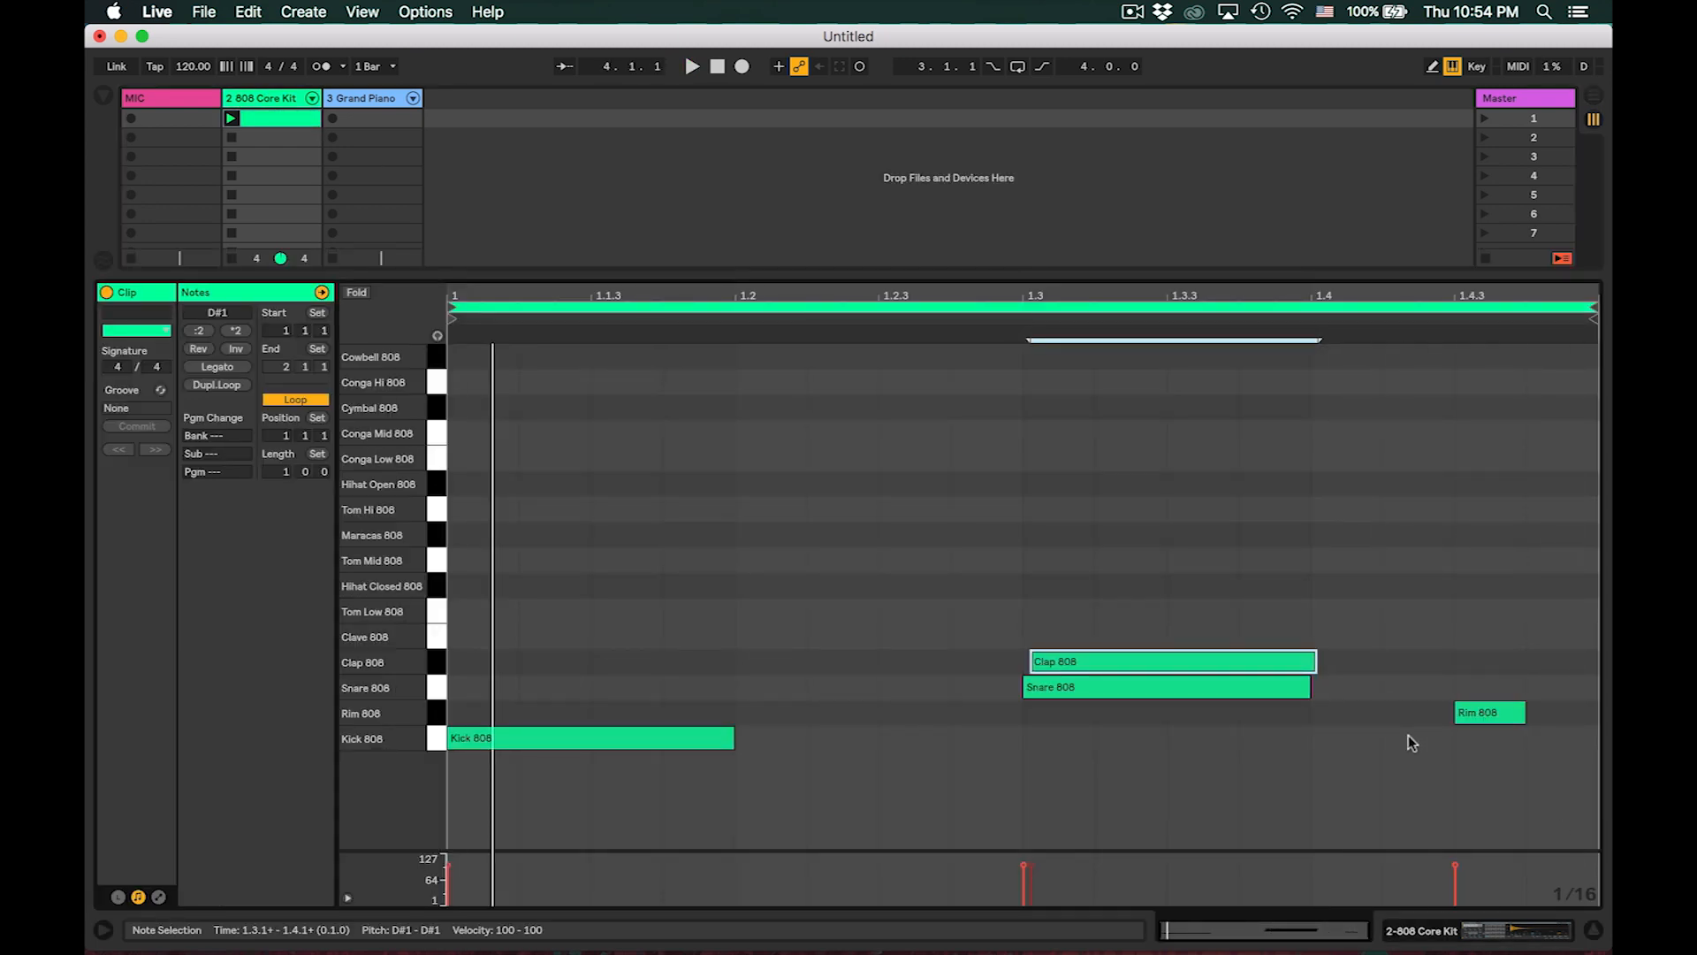
double_click(1471, 744)
key(space)
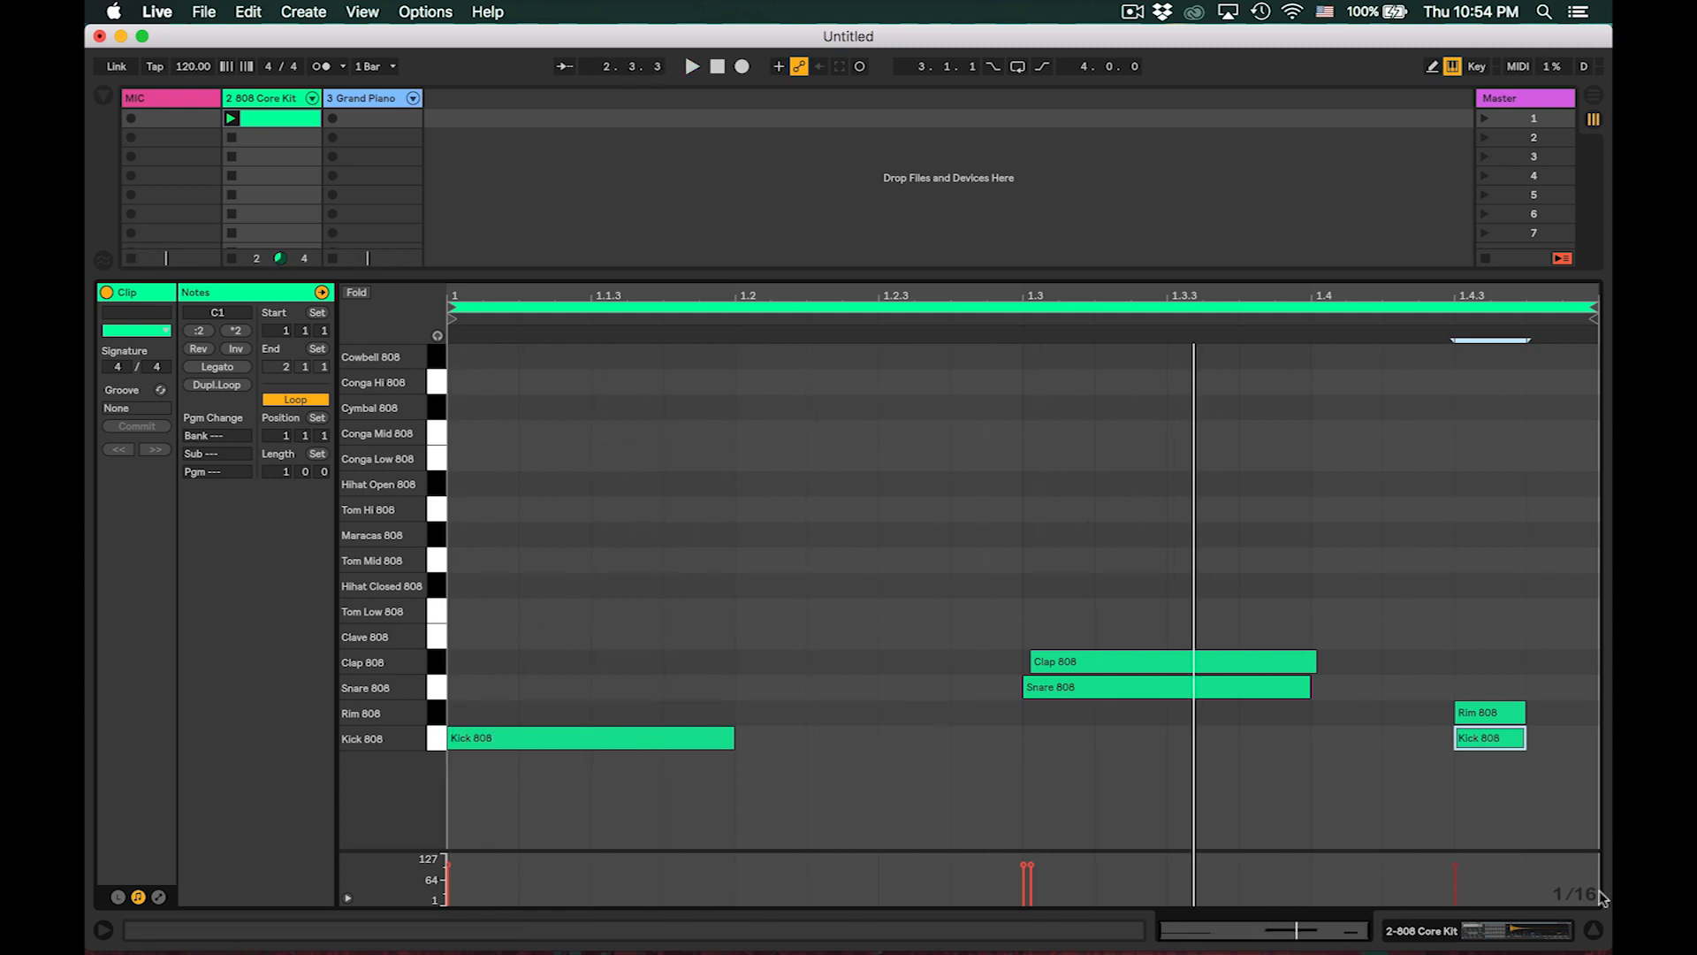
- Close the clip editor and set the song tempo to 150 BPM
click(1593, 930)
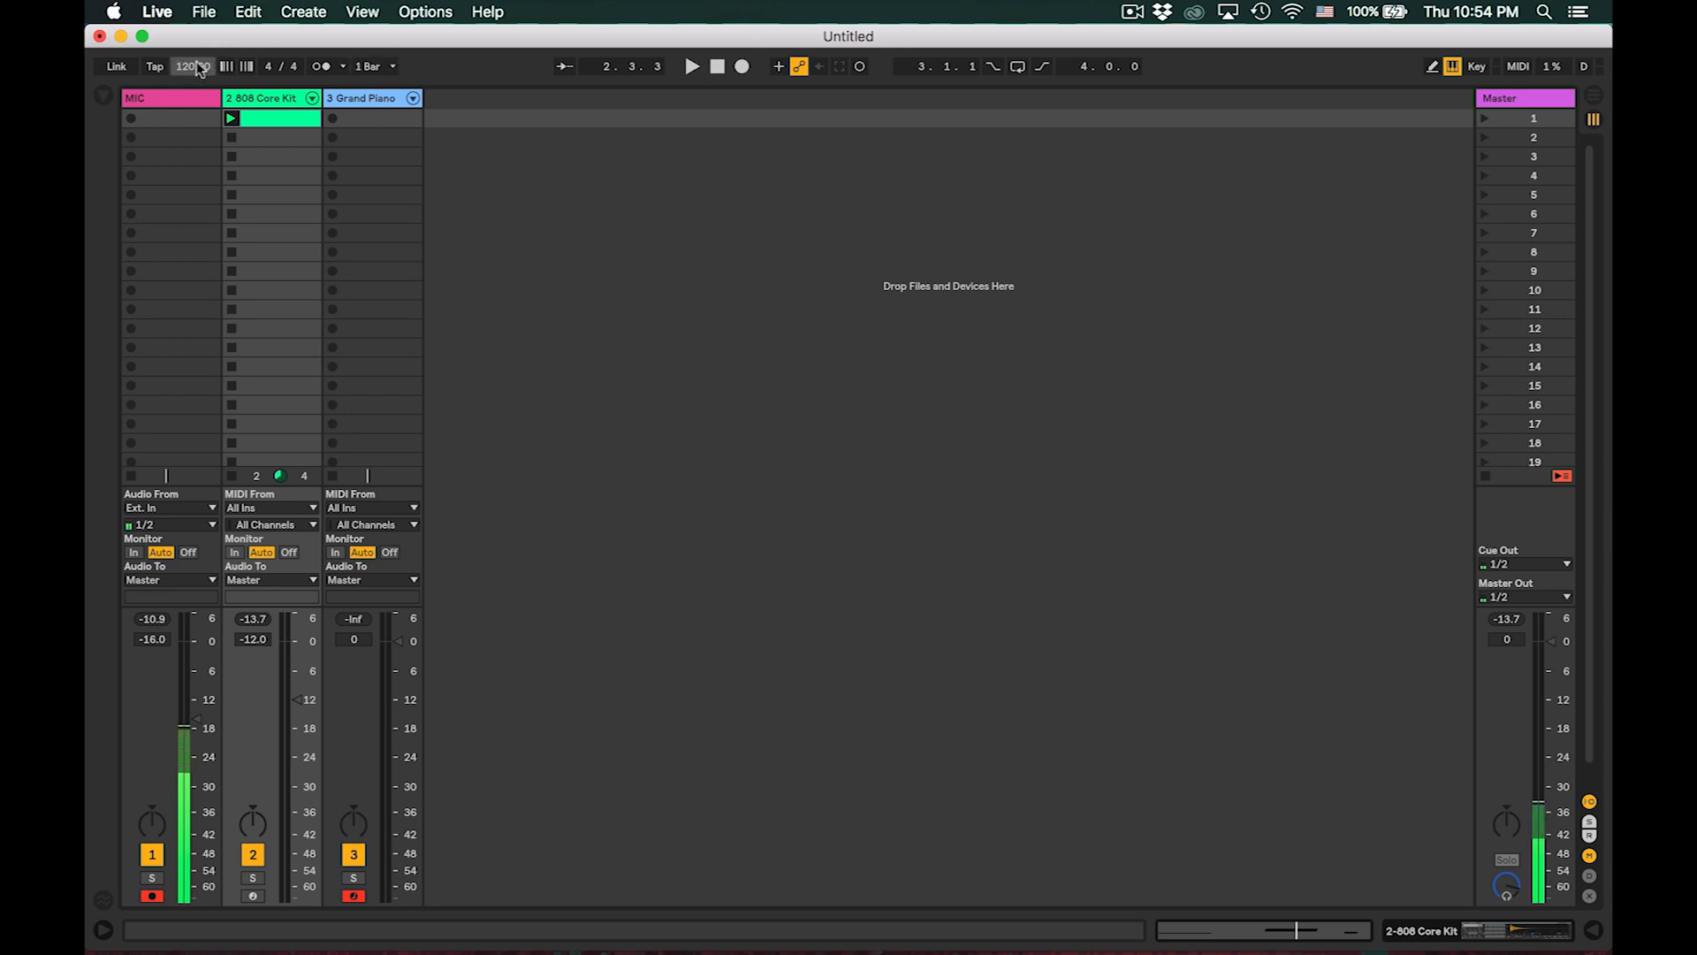
text(1)
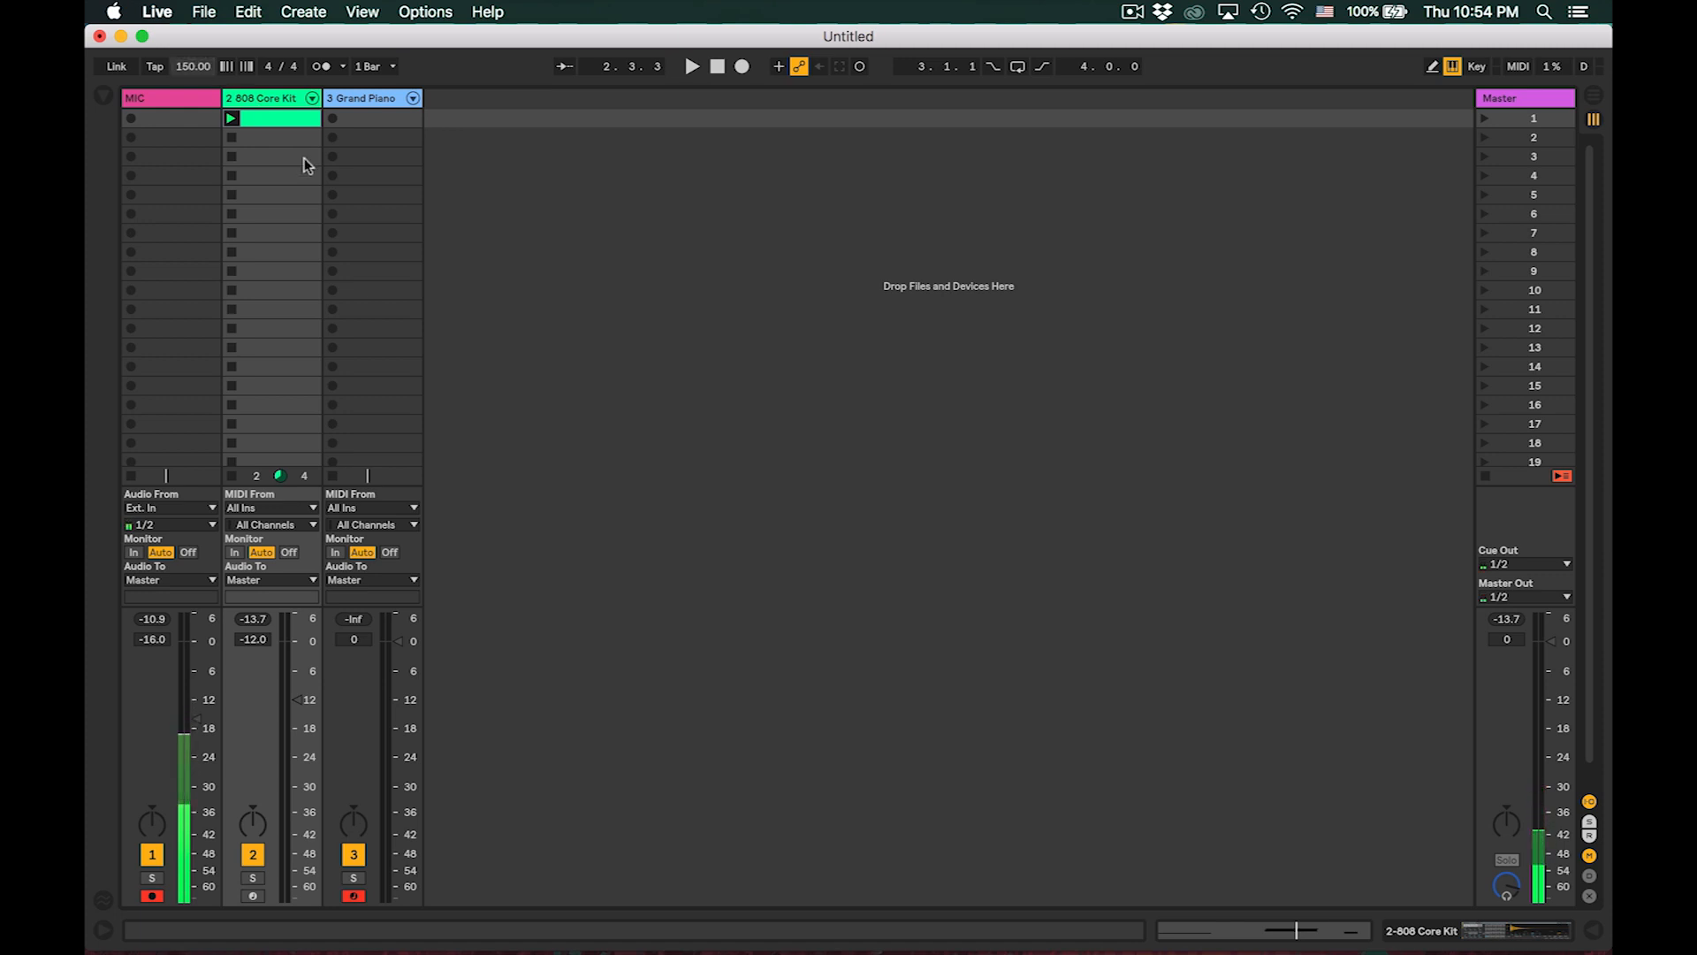
- Test the sound of the Grand Piano track and lower its volume to -16 dB
click(357, 101)
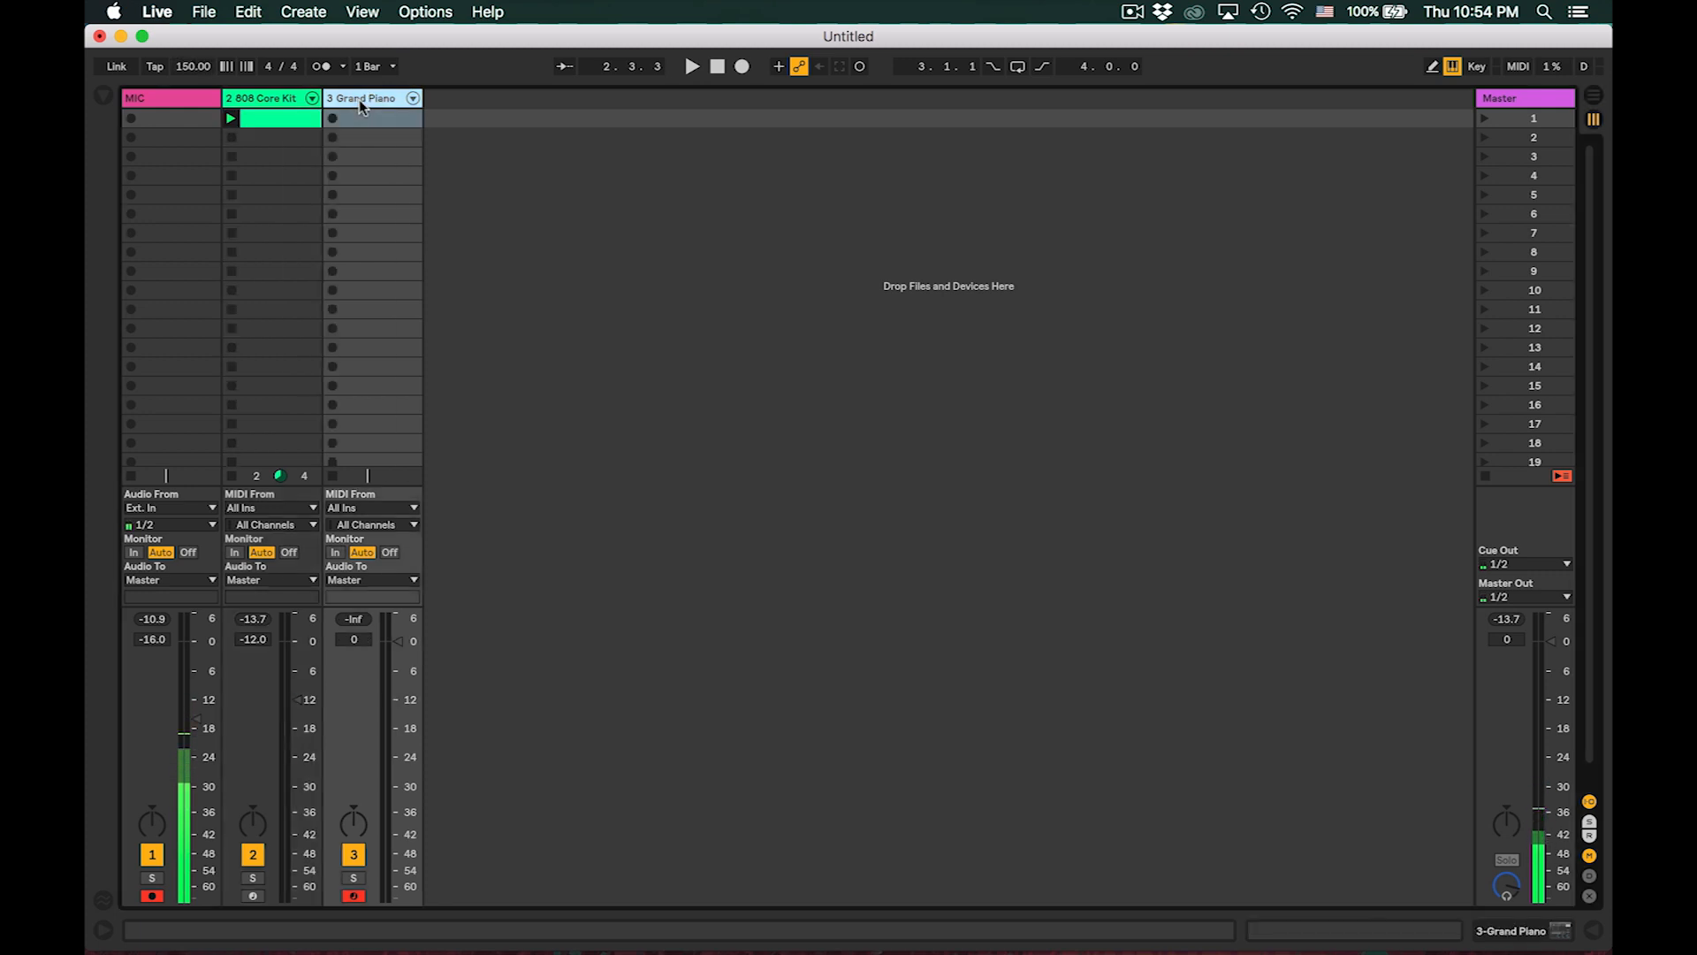
key(a)
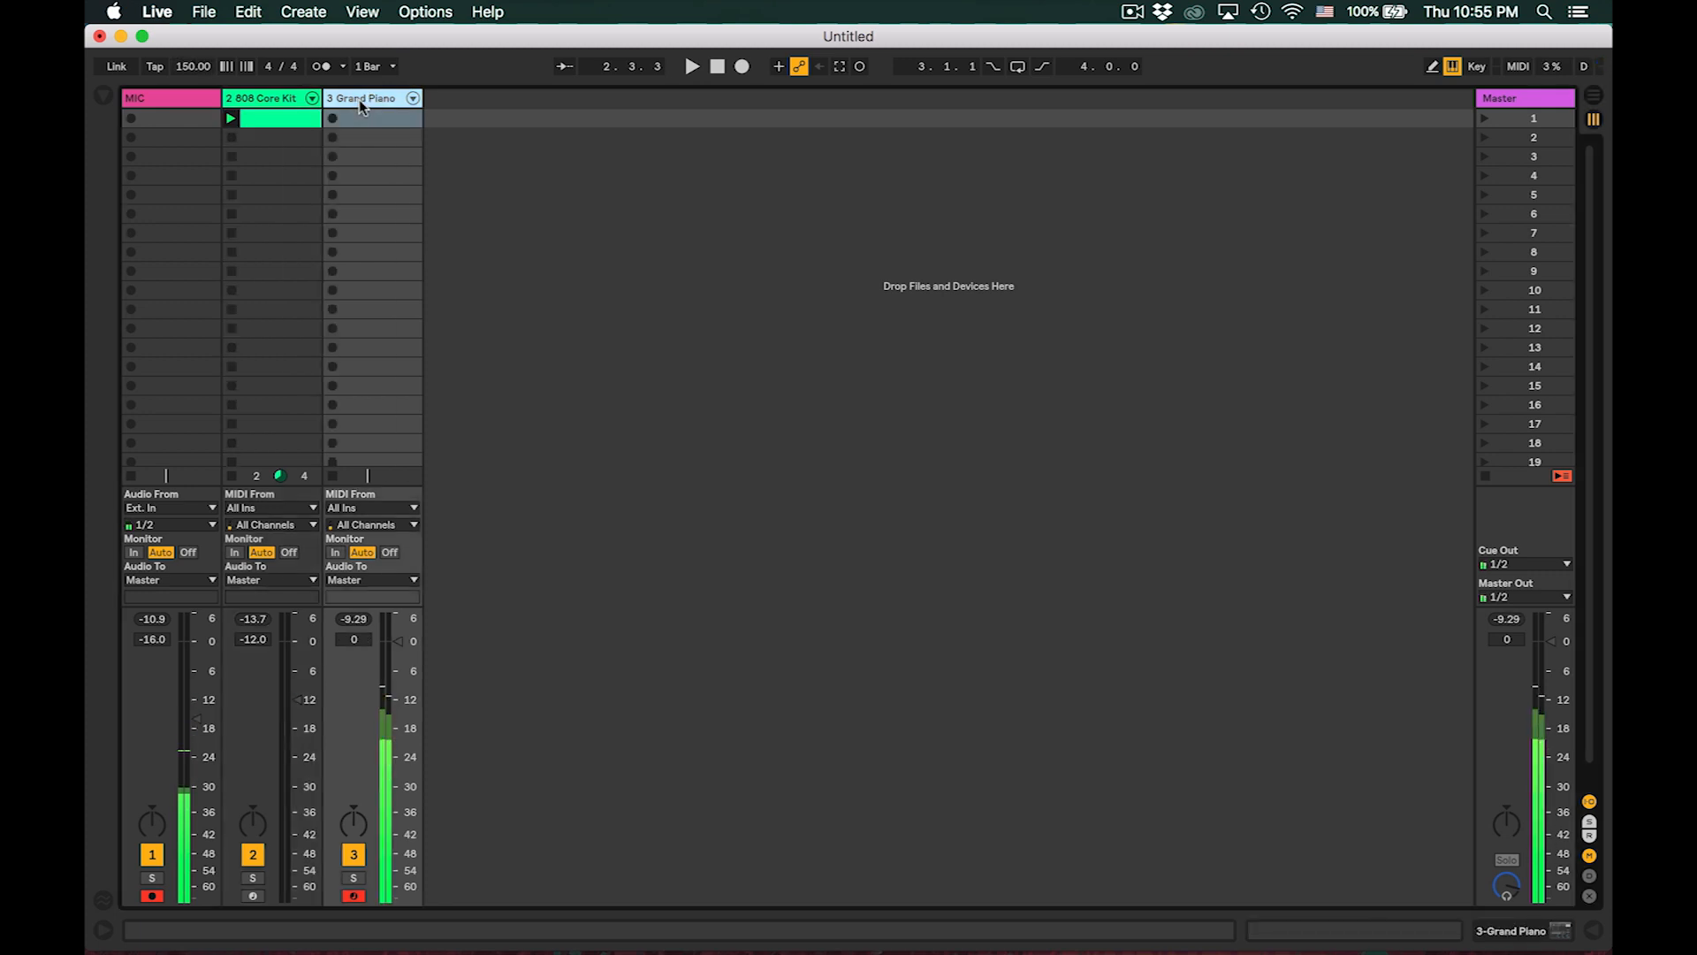
click(397, 703)
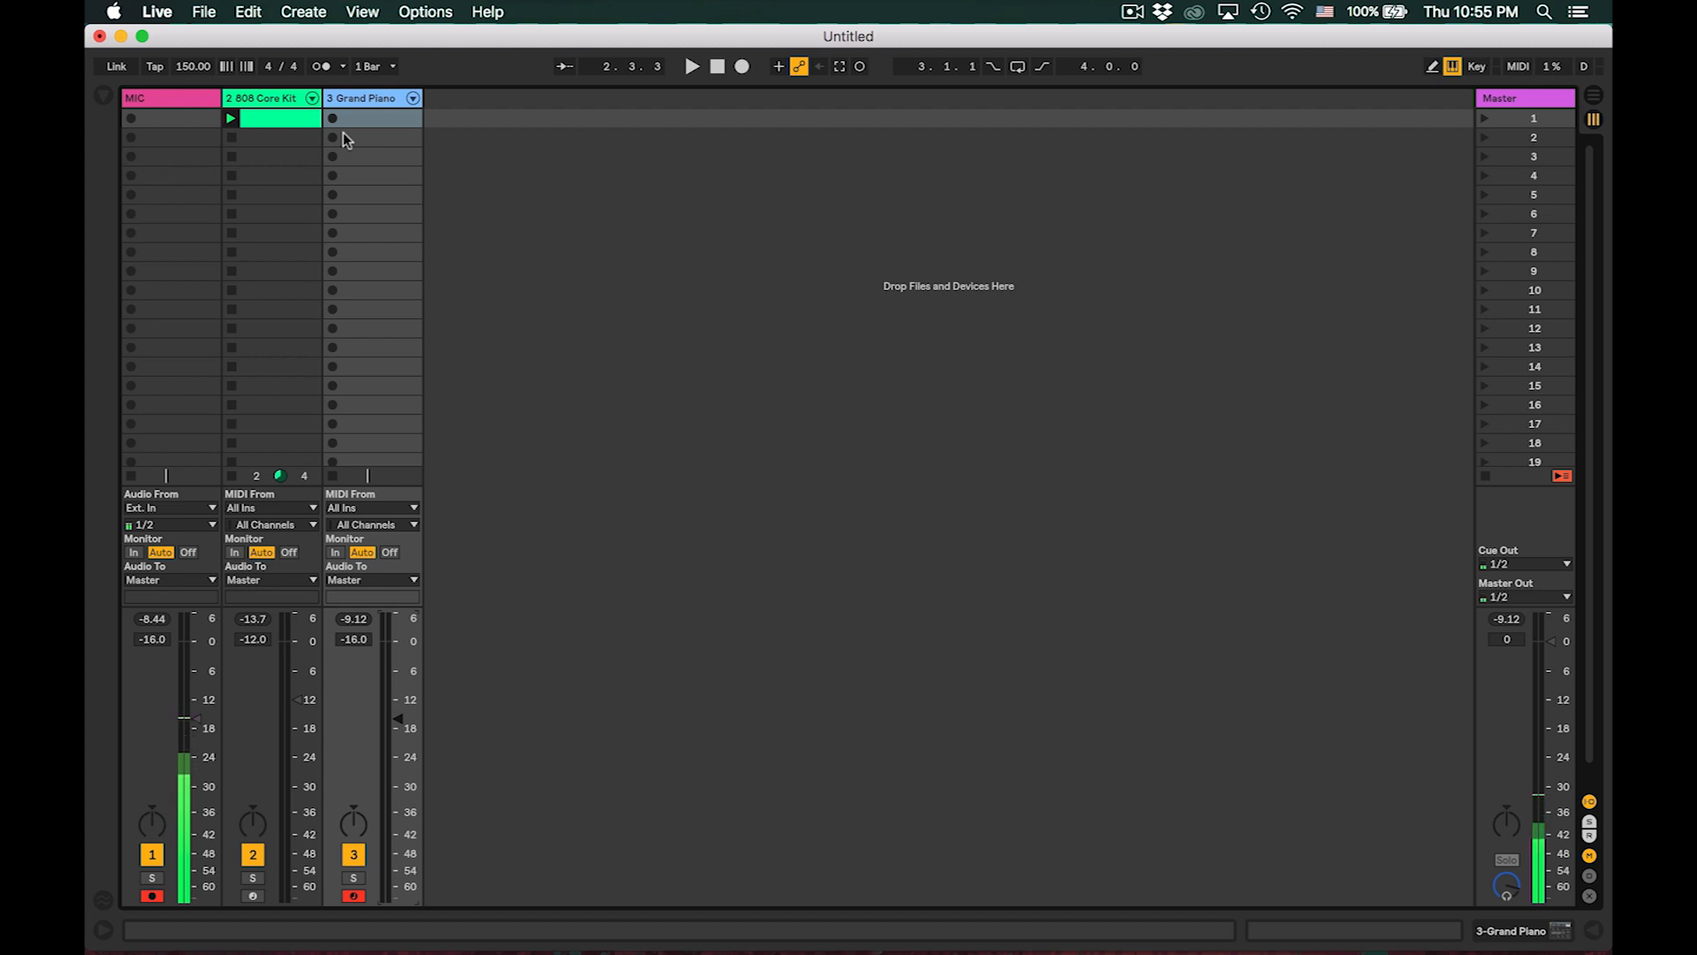
- Lower the computer MIDI keyboard by two octaves while auditioning piano notes
key(a)
key(z)
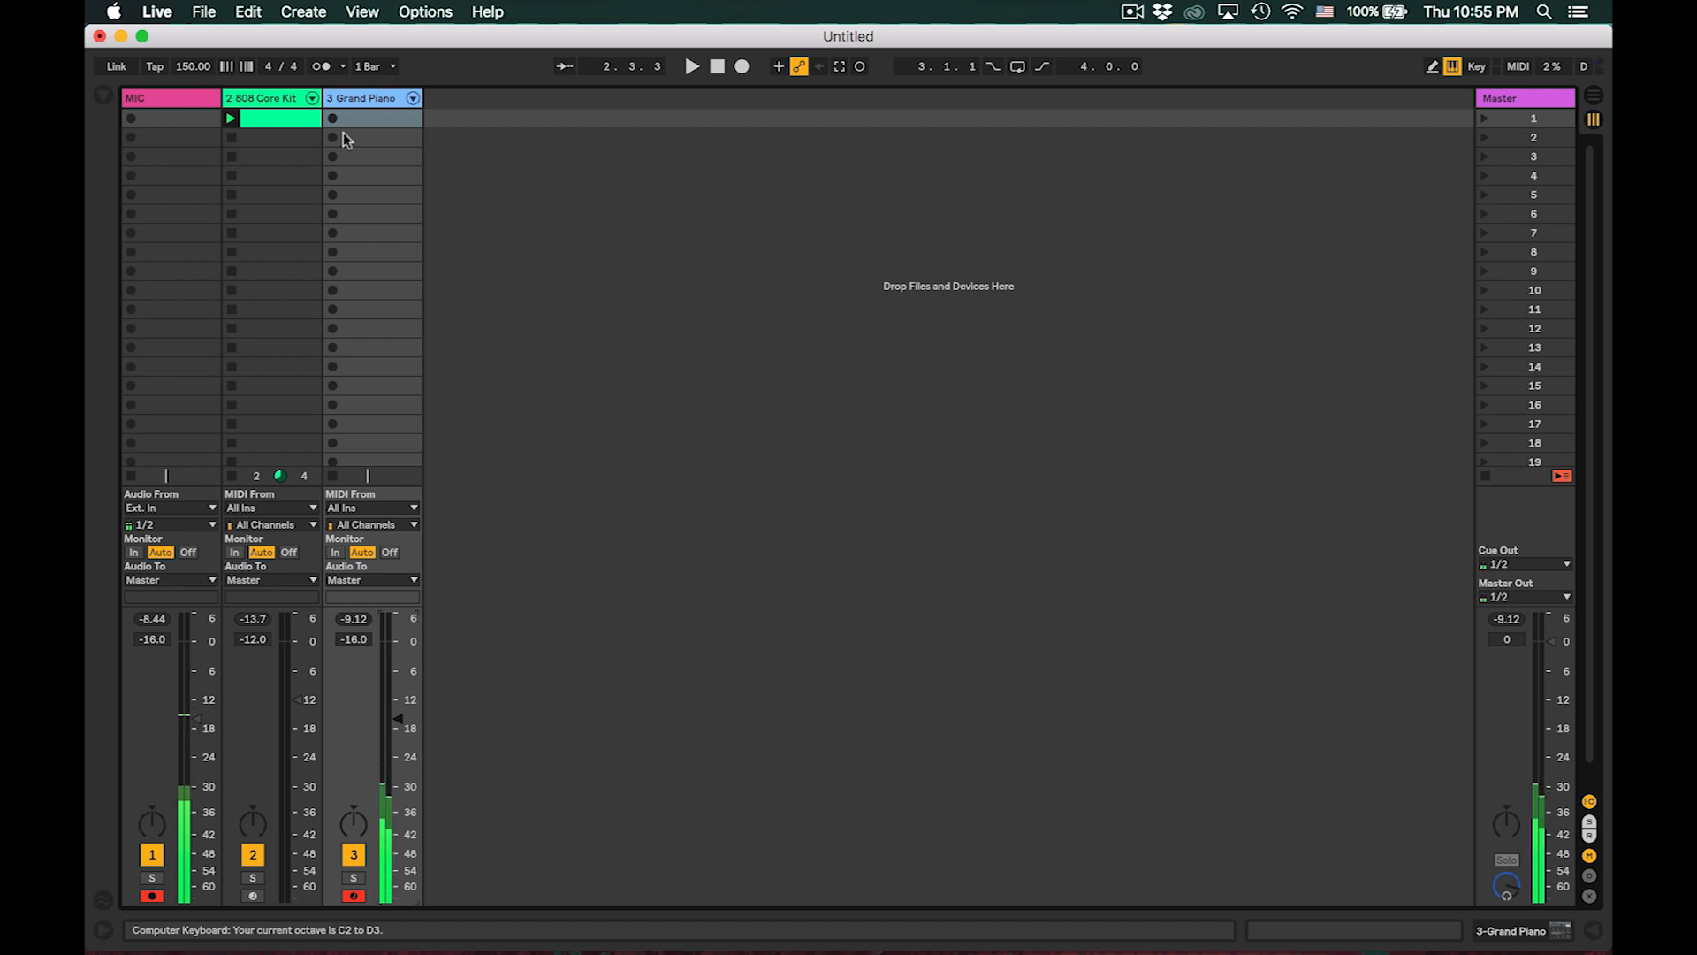
key(z)
key(a)
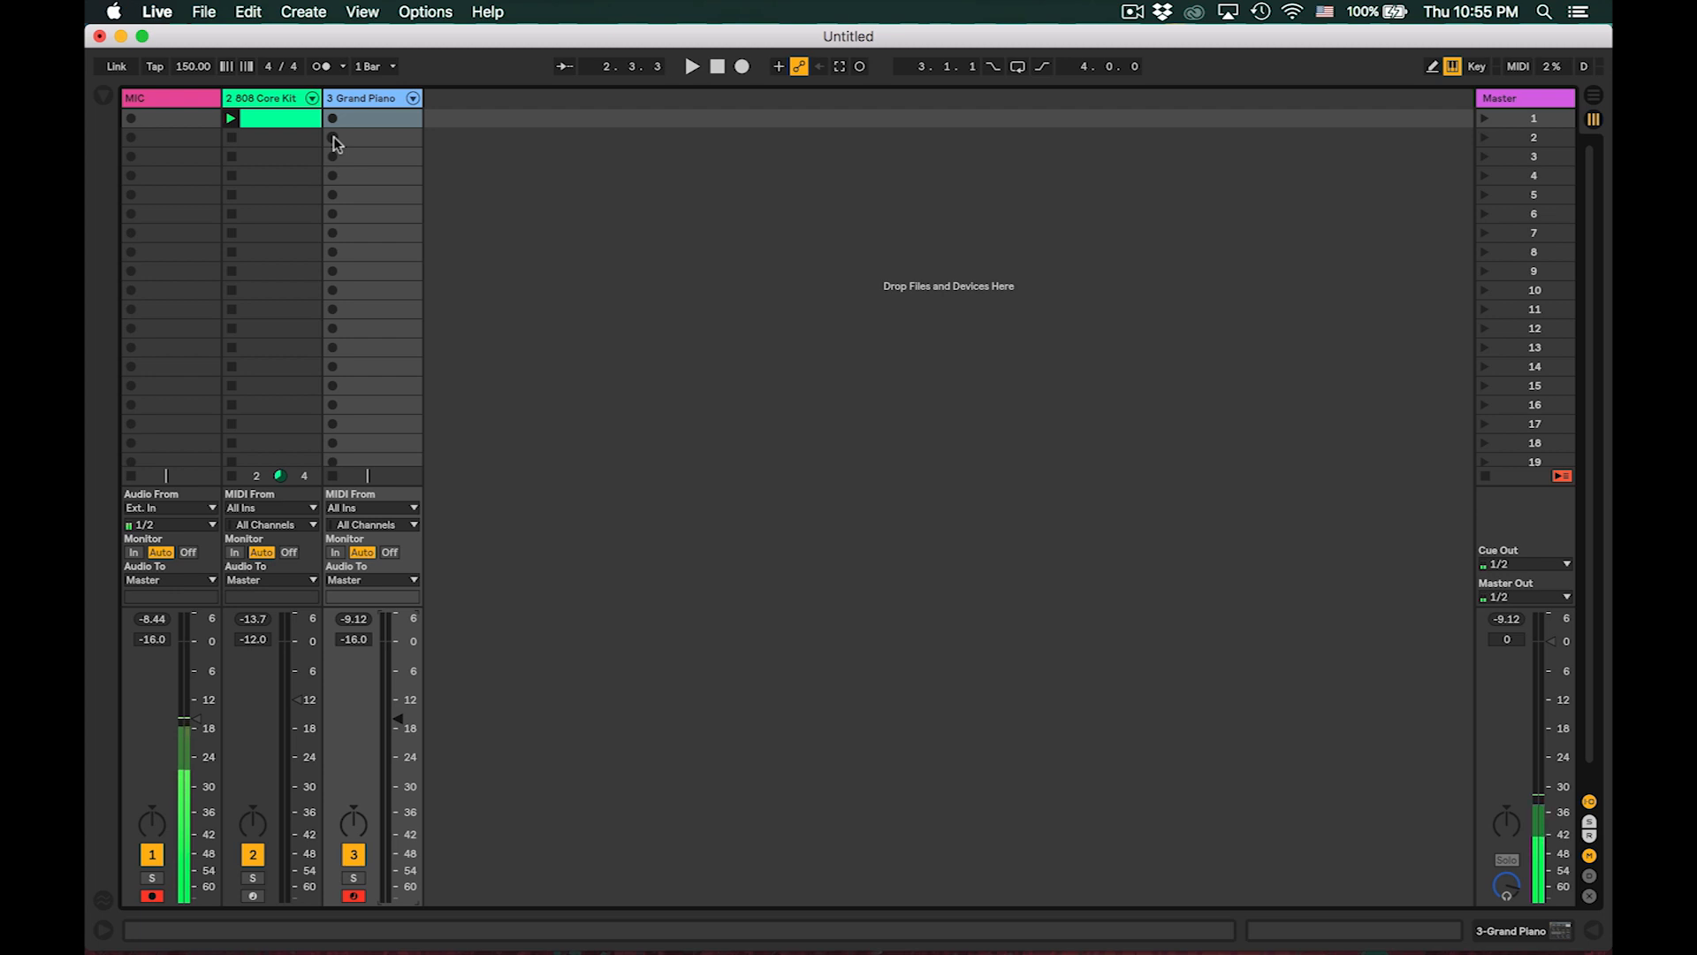
- Record a rising bass line into the Grand Piano track's second slot and shorten the clip's loop to four bars
click(333, 138)
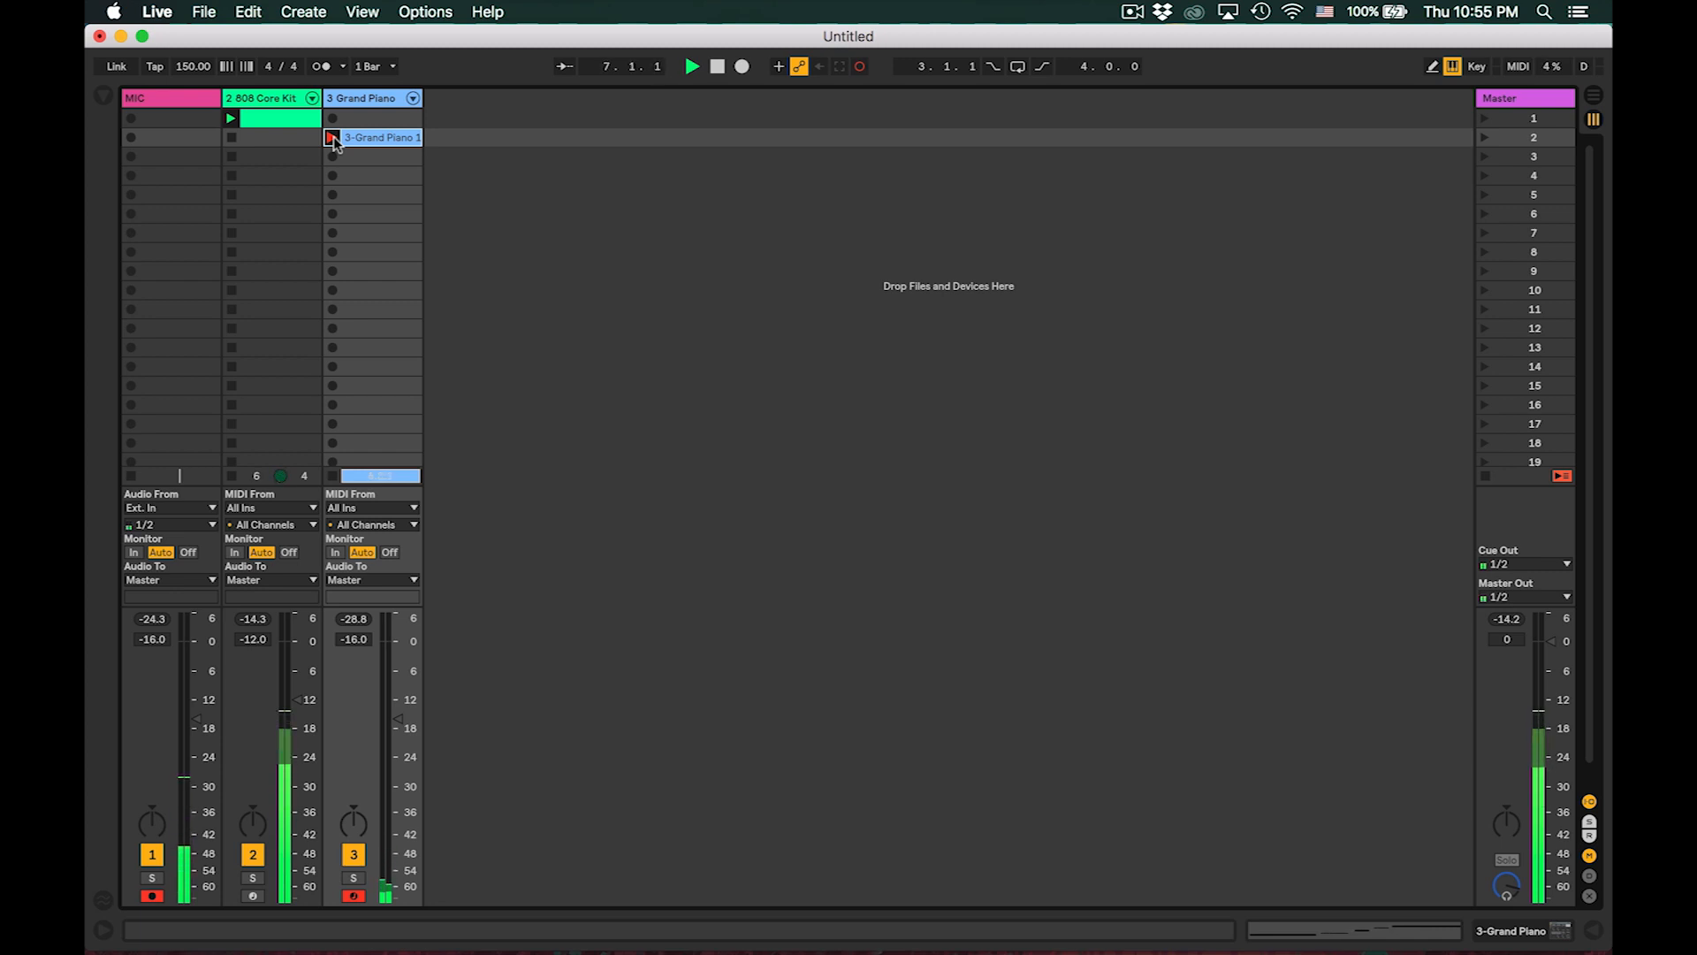
click(332, 138)
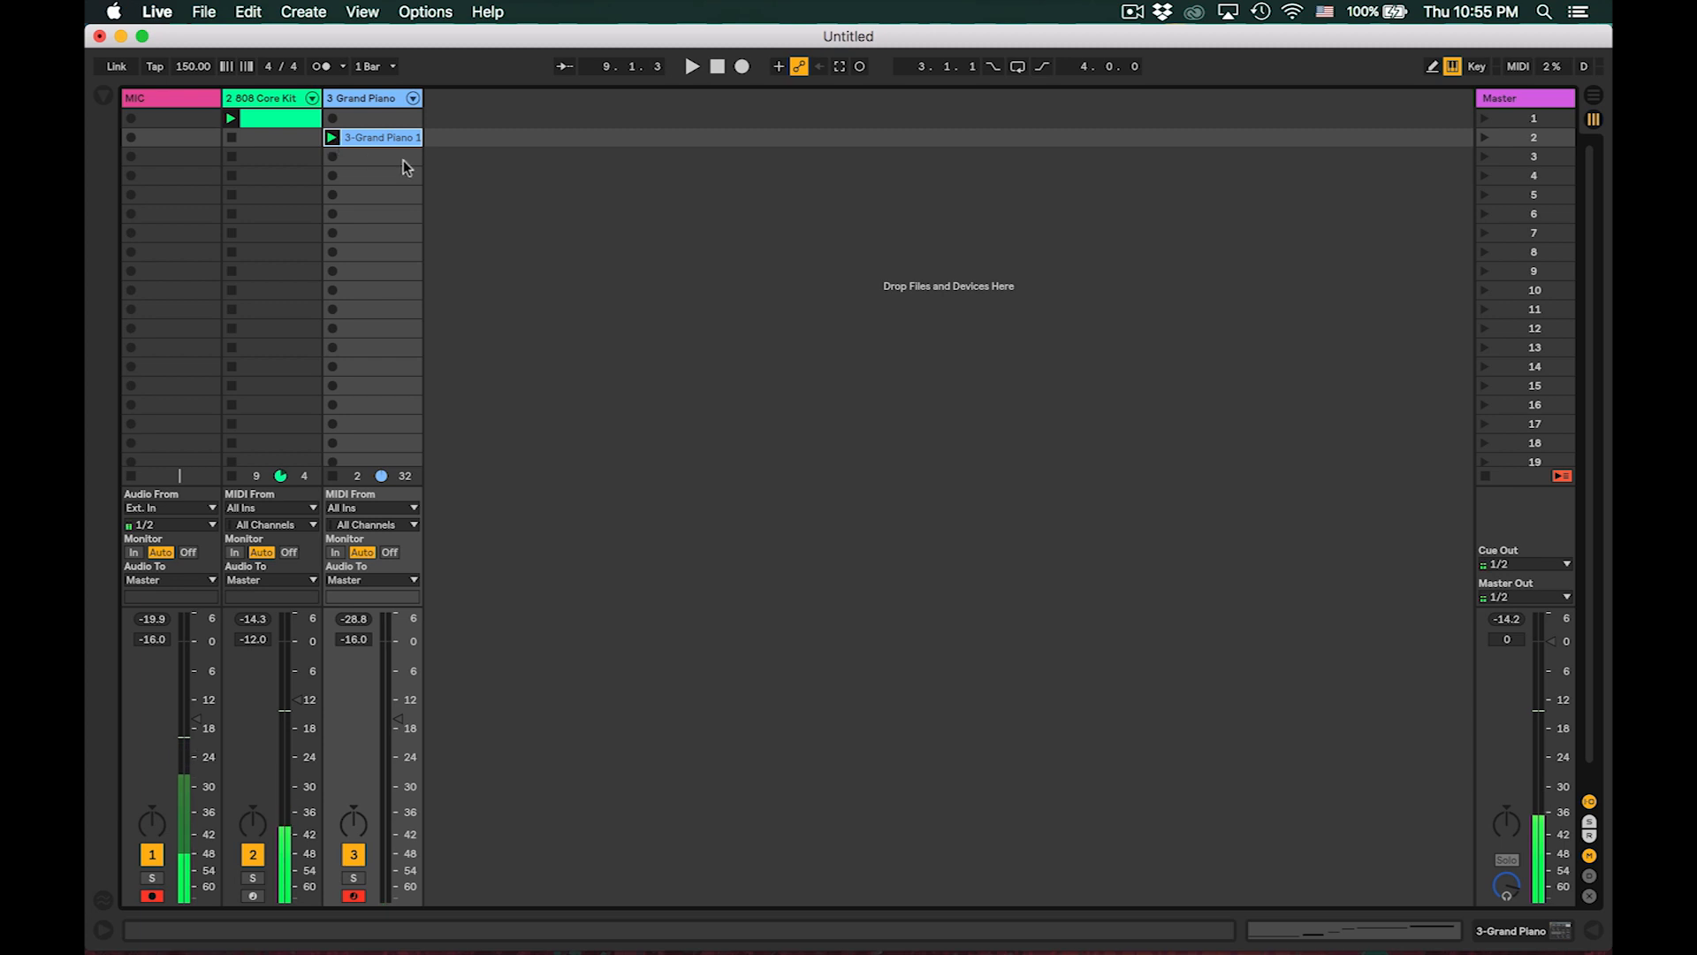
double_click(376, 138)
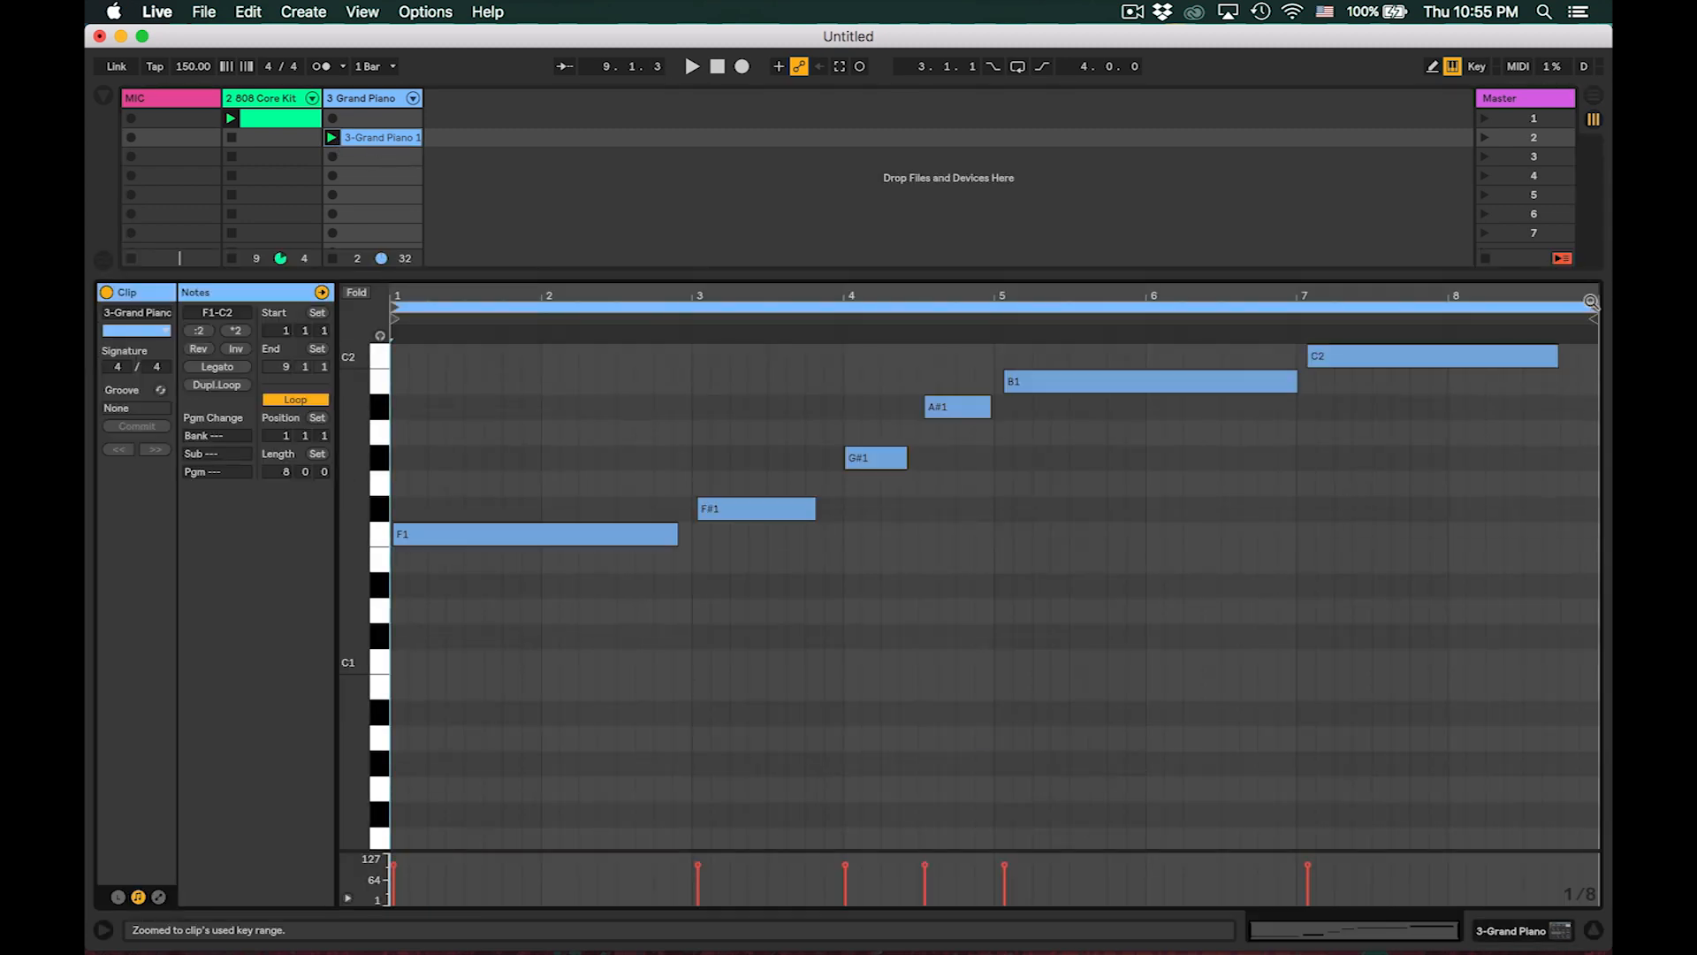
drag(1590, 309, 994, 308)
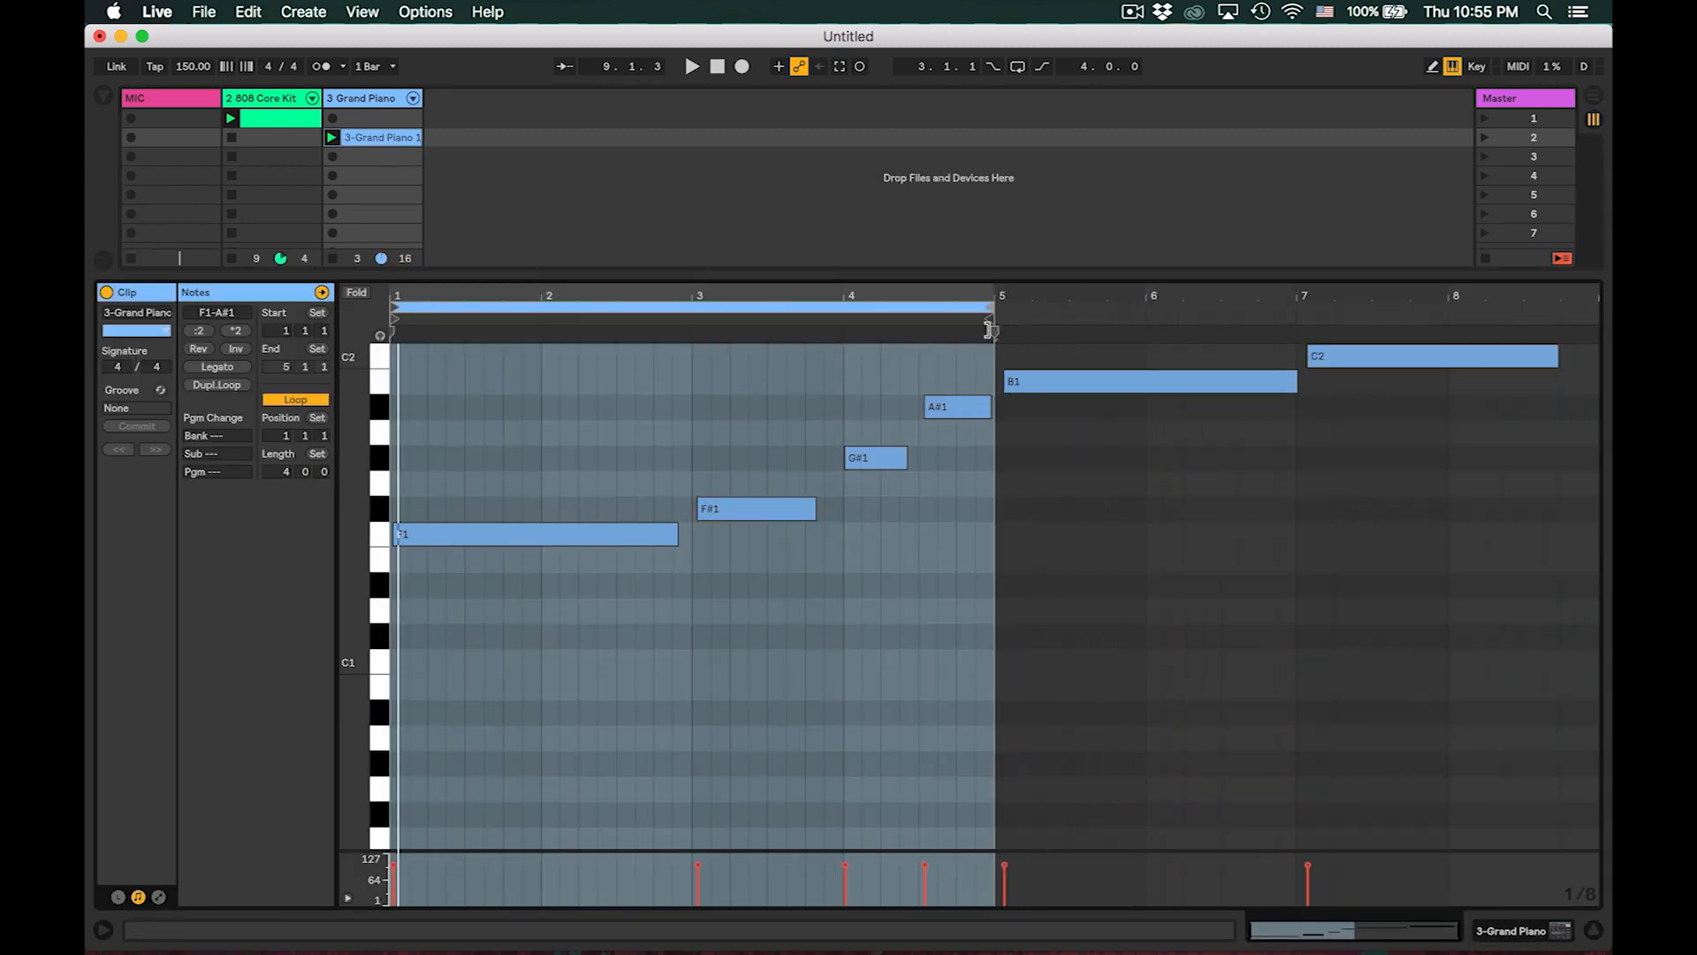
- Redraw the loop as F1 over bars 1–2, G#1 over bar 3, A#1 at 4 and B1 at 4.3, deleting notes beyond bar 5
double_click(398, 535)
double_click(397, 535)
drag(406, 535, 690, 535)
double_click(731, 513)
mouse_move(701, 458)
mouse_down()
mouse_move(842, 458)
mouse_move(918, 408)
mouse_up()
double_click(863, 458)
double_click(946, 408)
double_click(854, 408)
double_click(928, 381)
drag(936, 382, 1346, 438)
key(Delete)
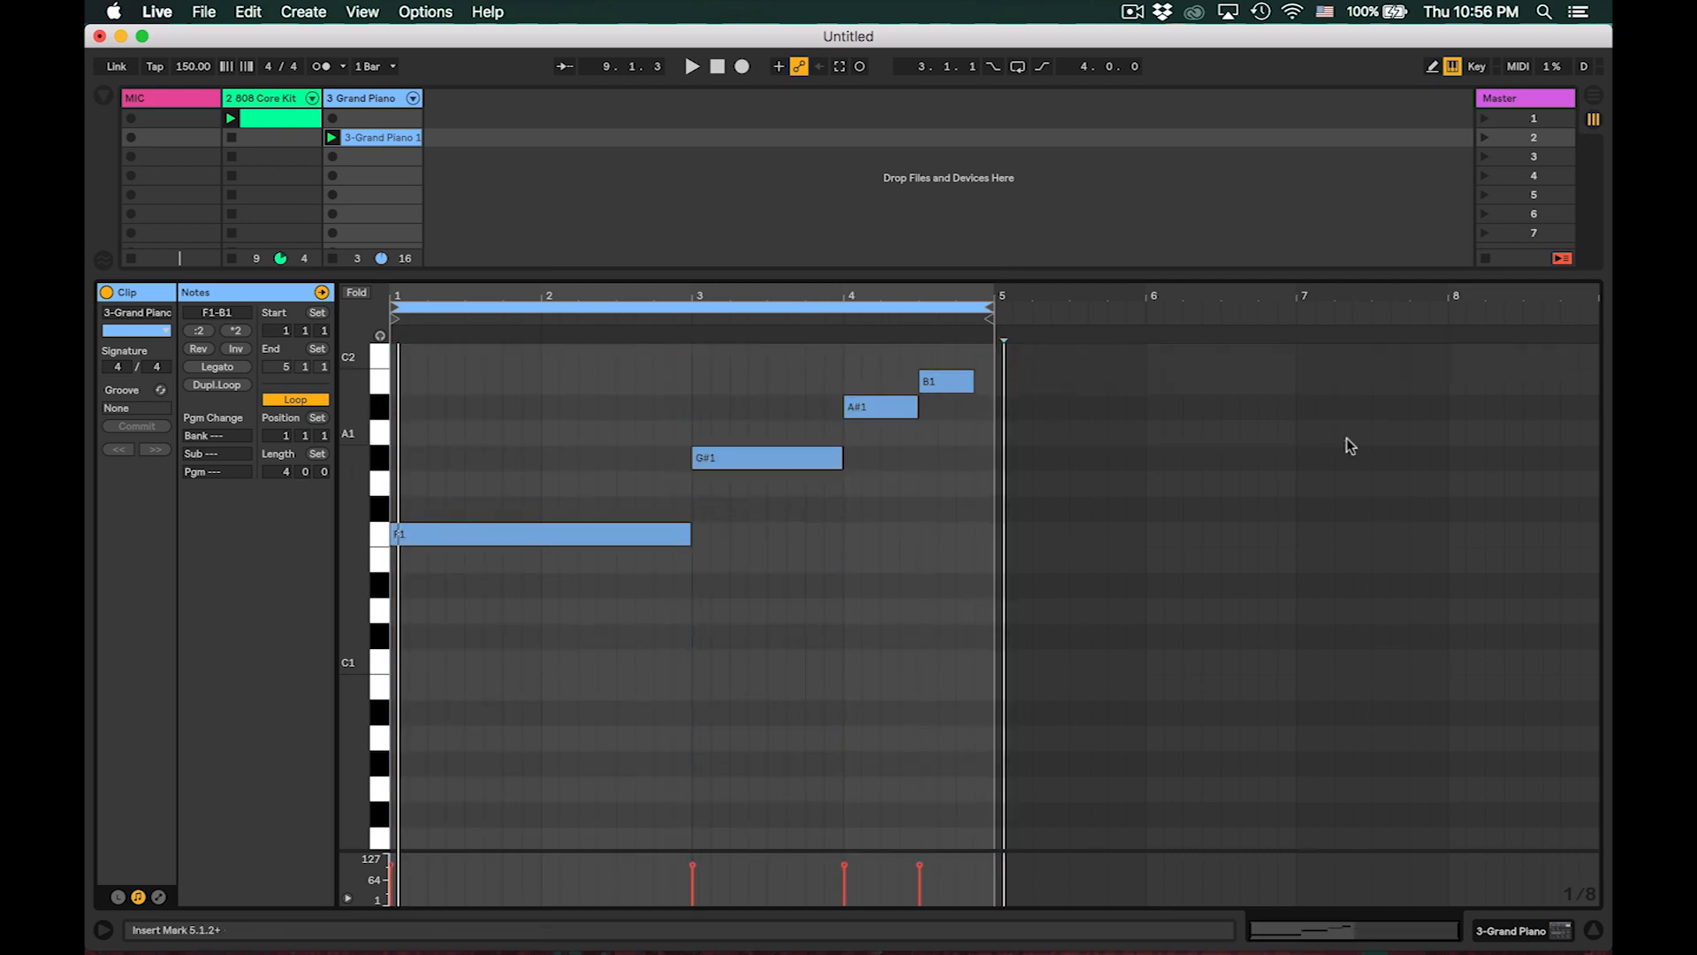
- Shift the G#1 note to start at 2.3, A#1 at bar 3 and B1 at bar 4, playing the loop to check
drag(740, 463, 664, 464)
key(space)
drag(880, 409, 805, 409)
drag(935, 387, 860, 387)
drag(799, 406, 690, 458)
click(860, 385)
key(space)
- Add C2 from 4.3 to the loop end, lengthen B1 to 4.3 and A#1 to bar 4, and shorten F1 to 2.3
double_click(923, 355)
drag(958, 354, 988, 354)
drag(894, 382, 917, 381)
drag(764, 412, 838, 409)
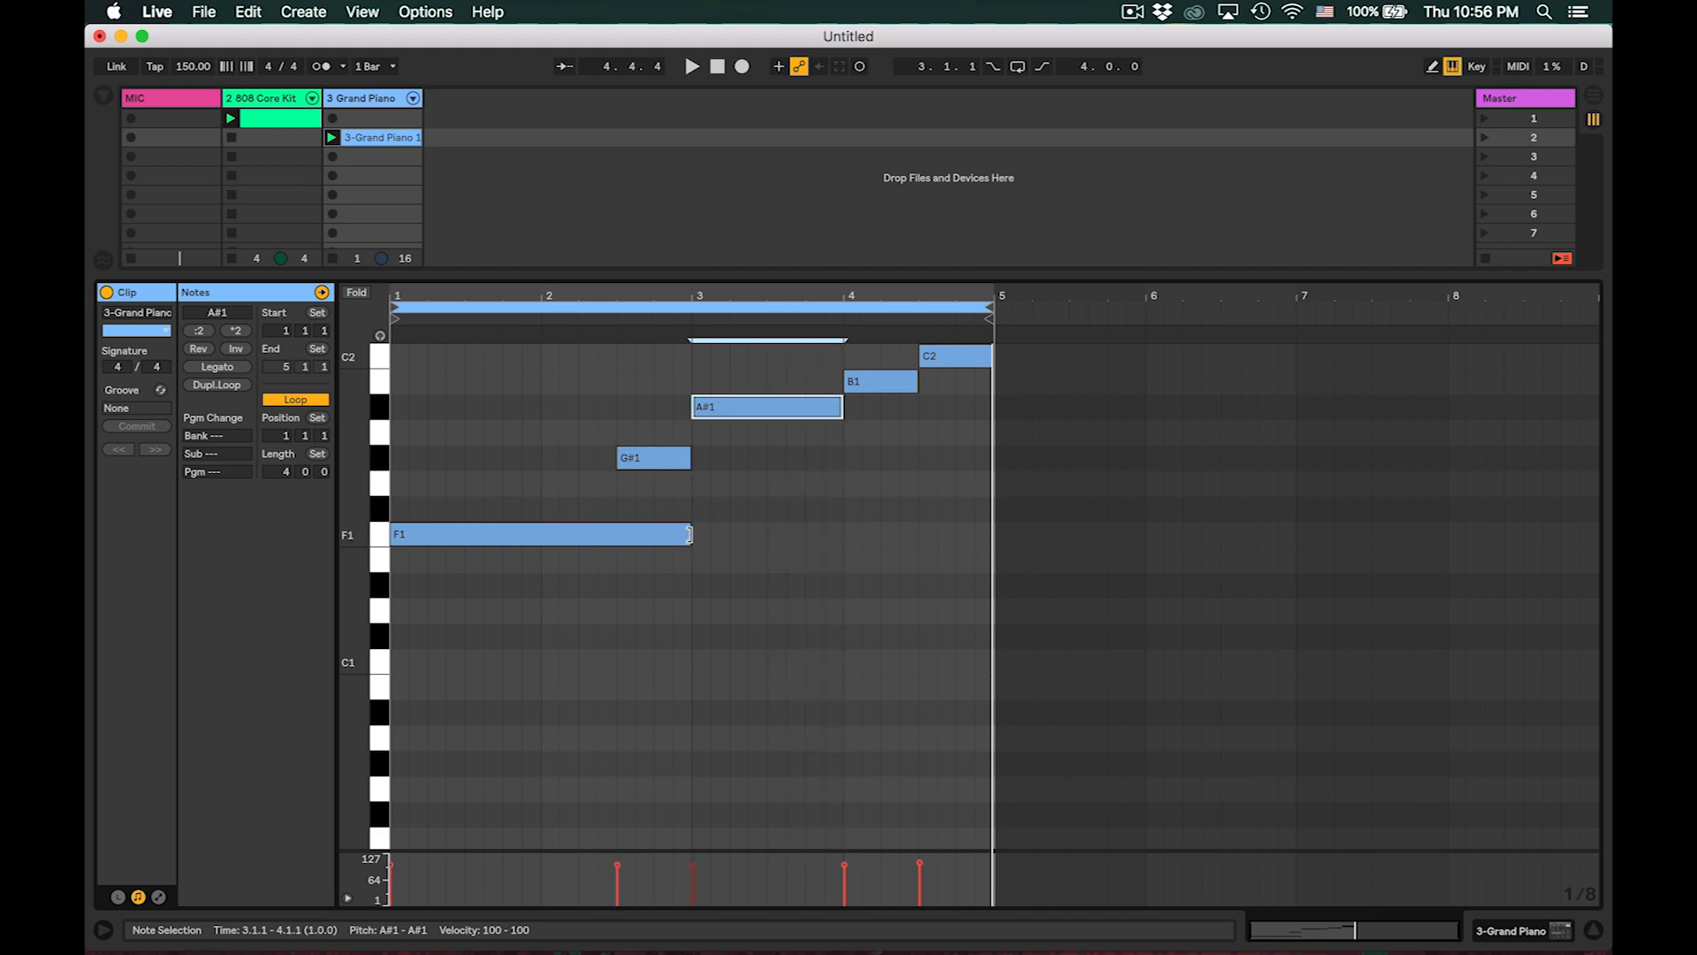
drag(689, 534, 616, 535)
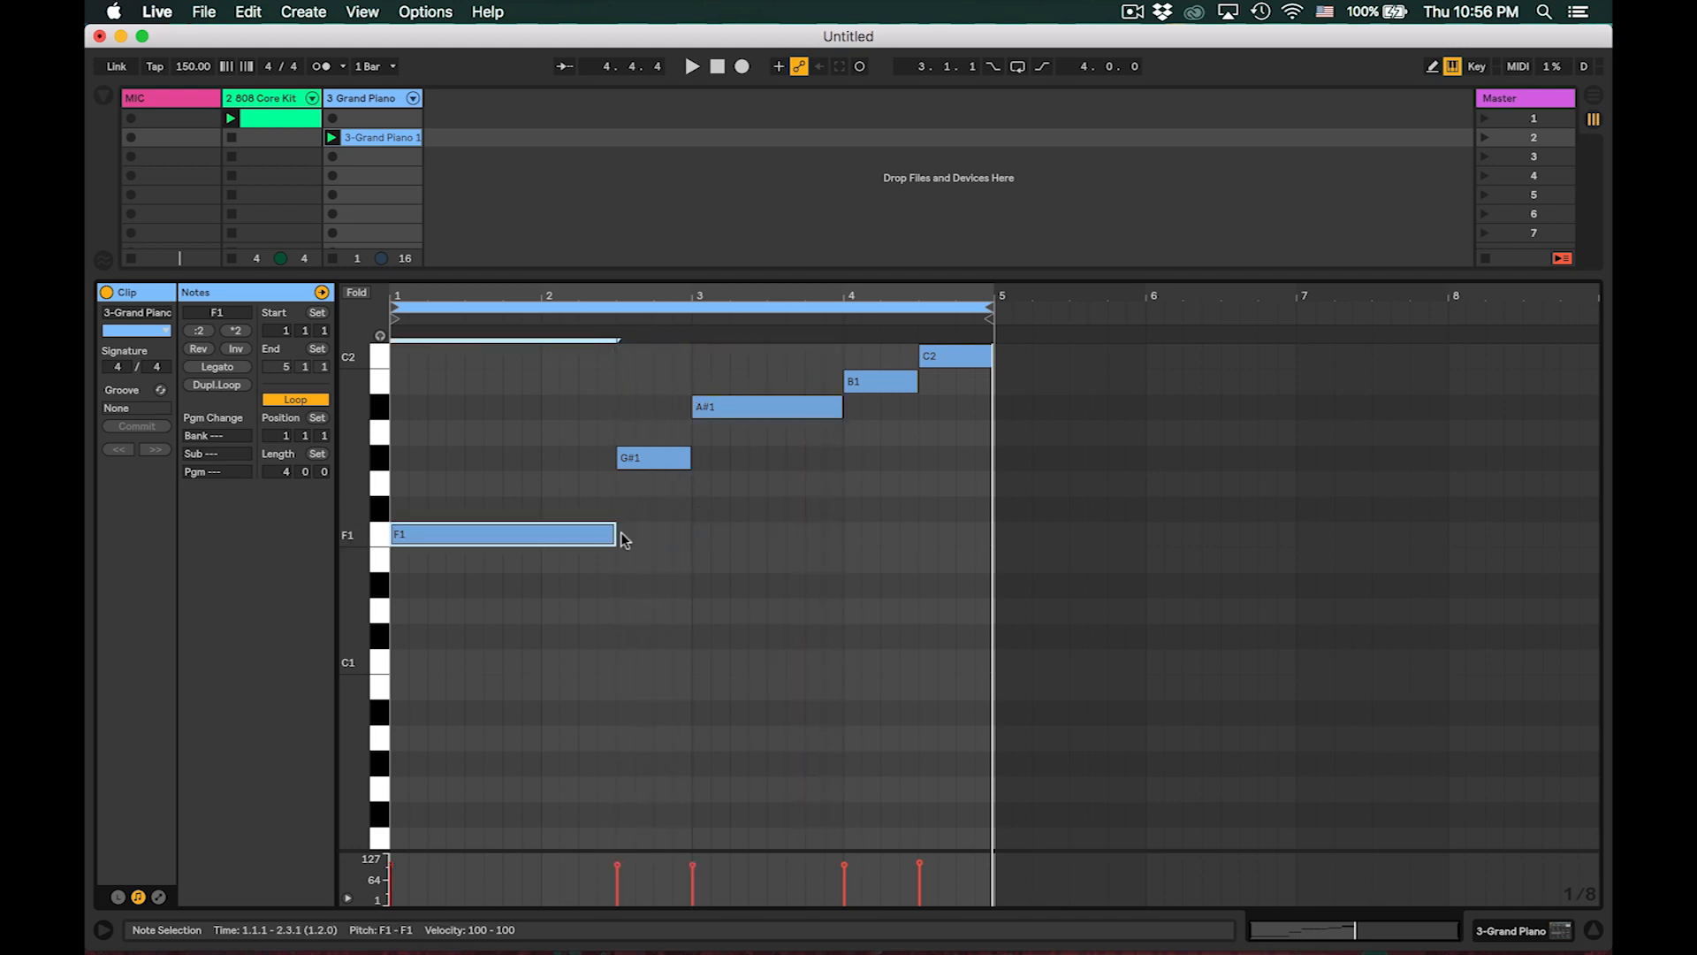
key(space)
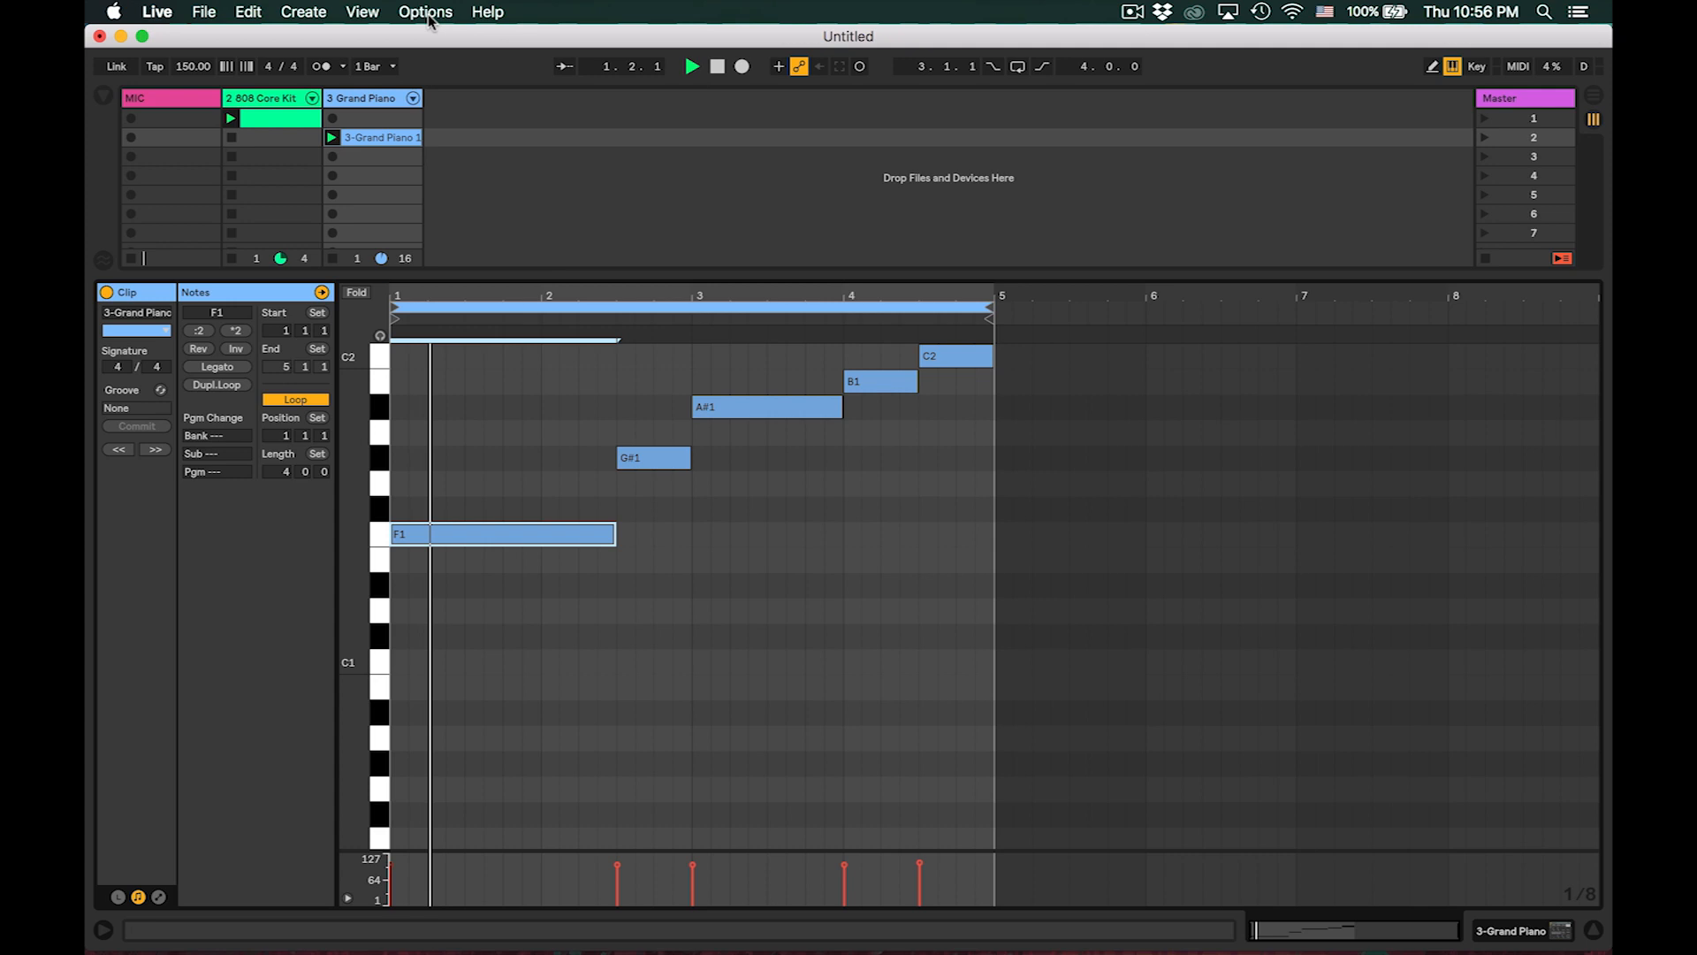
- Crop the Grand Piano clip to its four-bar loop, listen to it and close the clip editor
click(387, 139)
right_click(387, 139)
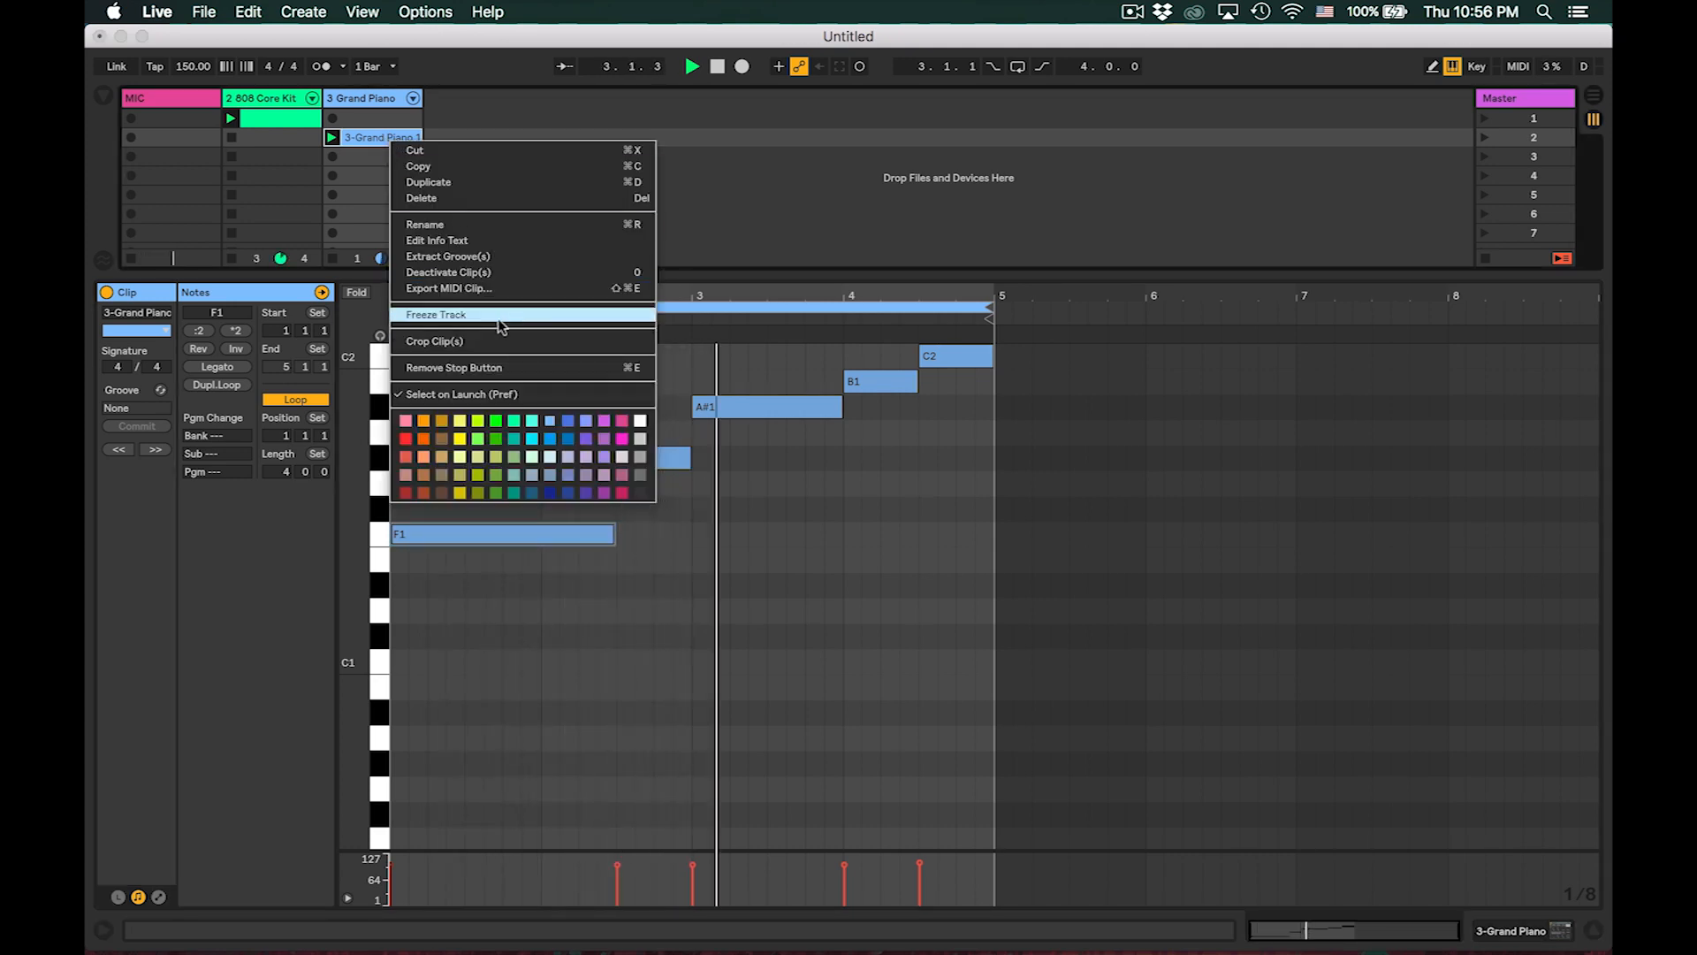
click(497, 341)
click(1238, 618)
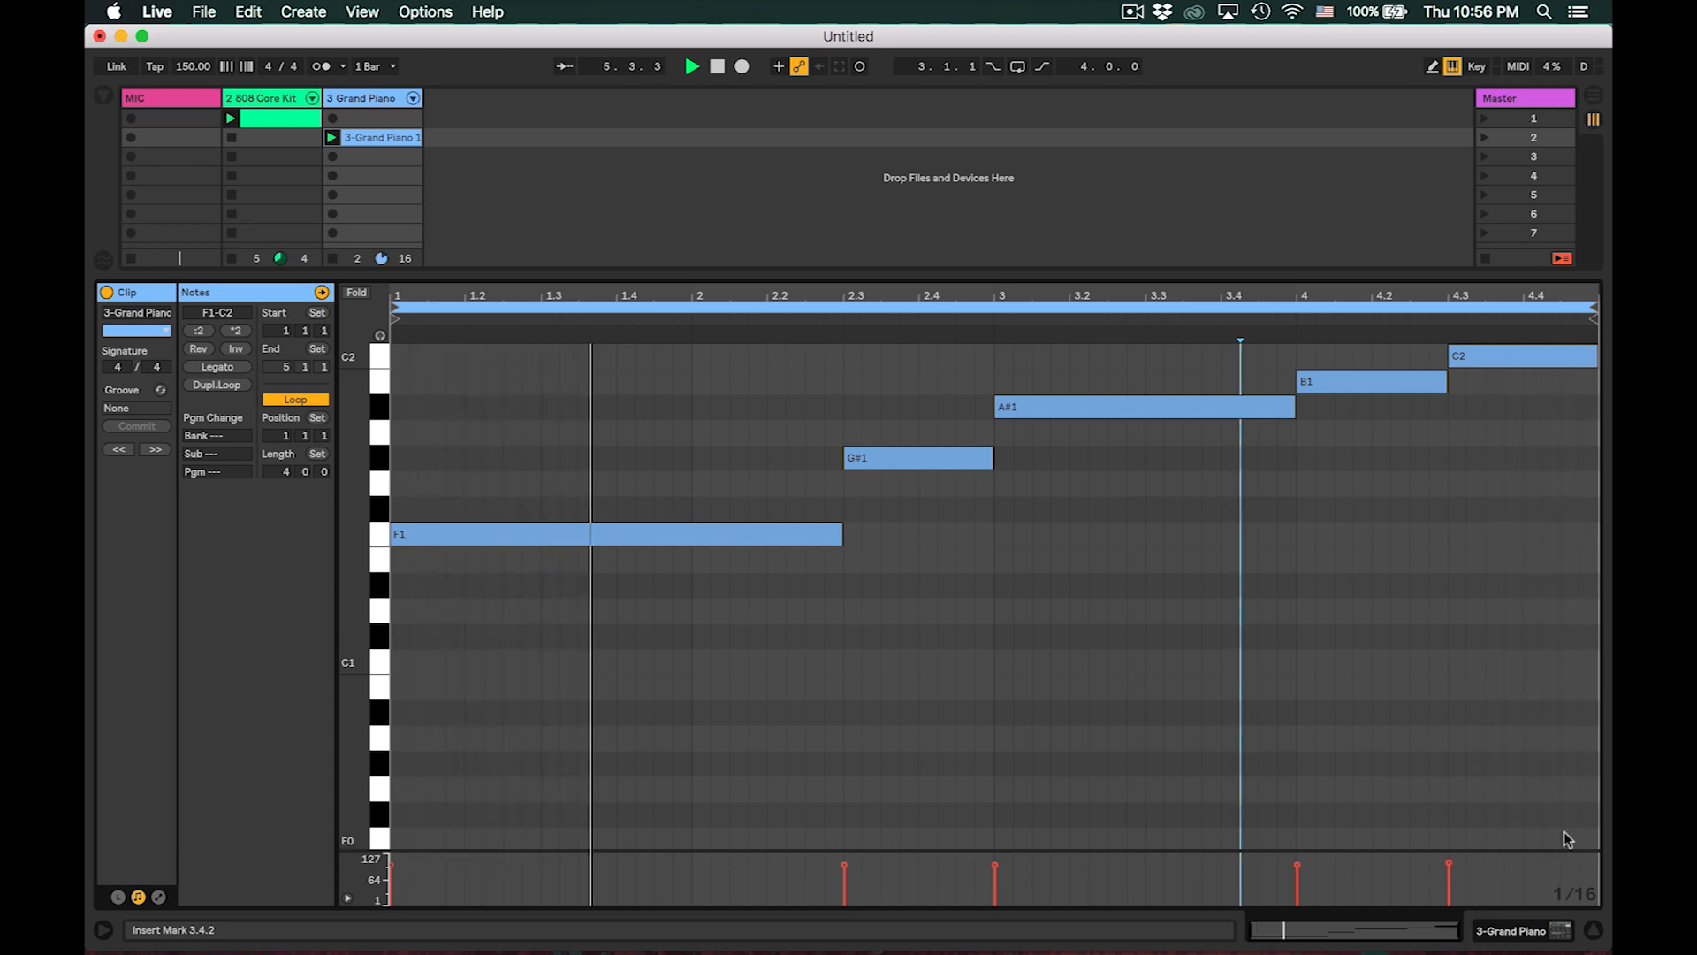
scroll(1502, 721, up, 3)
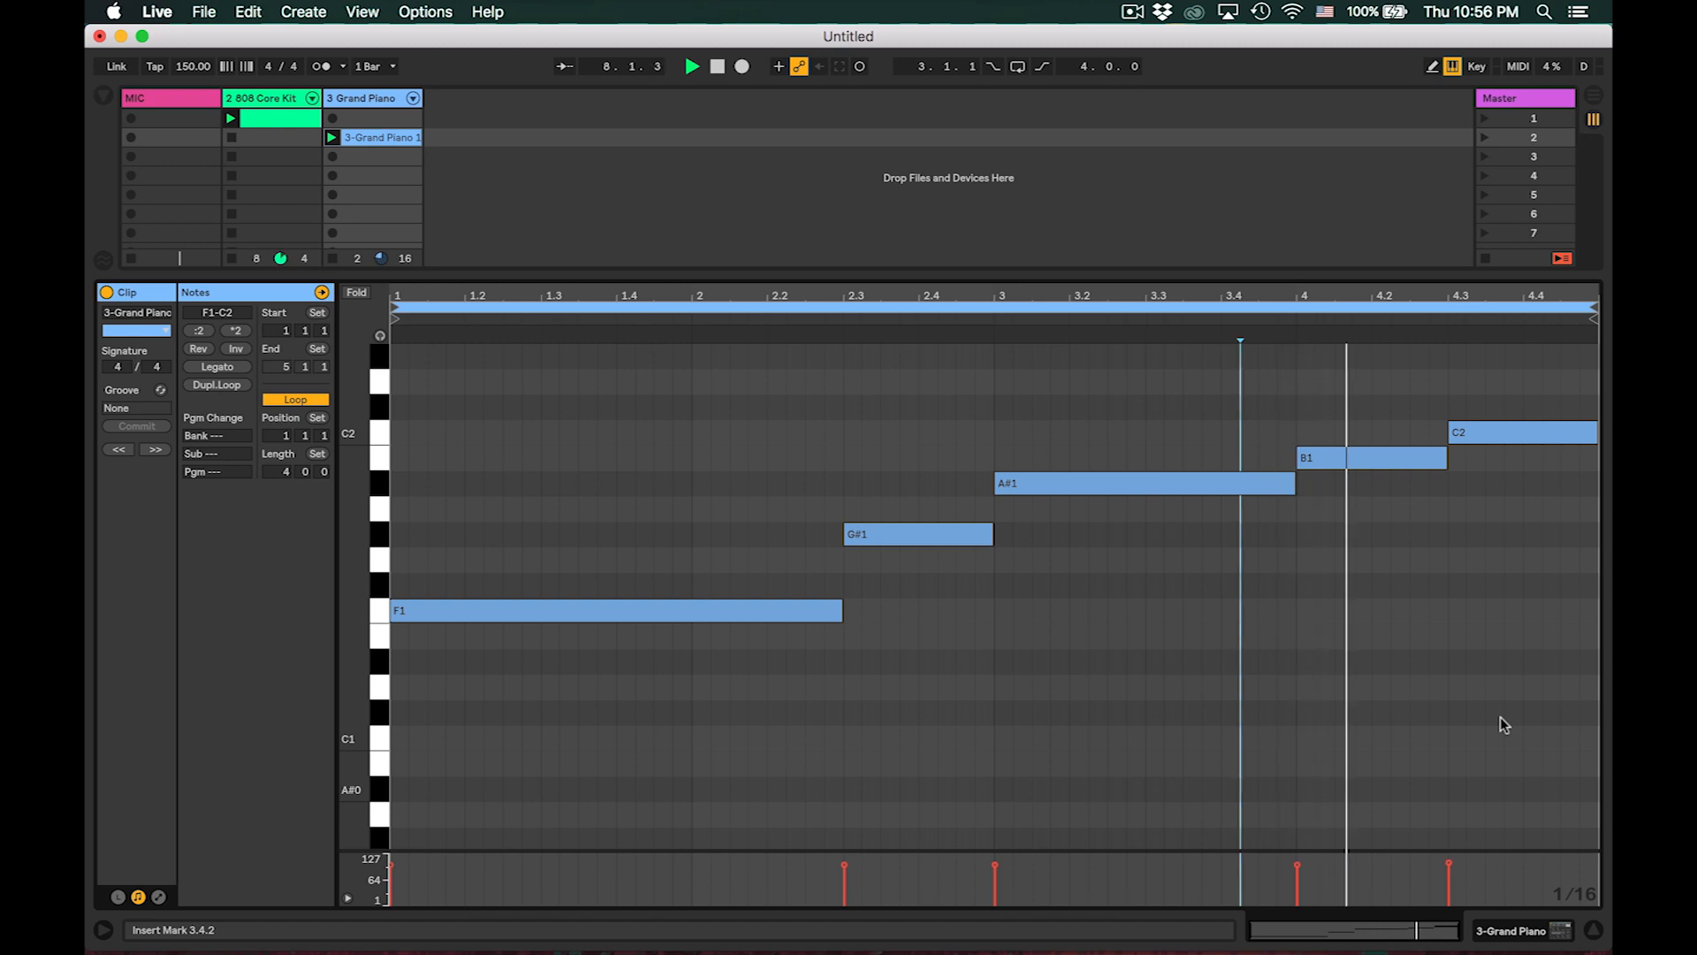
key(space)
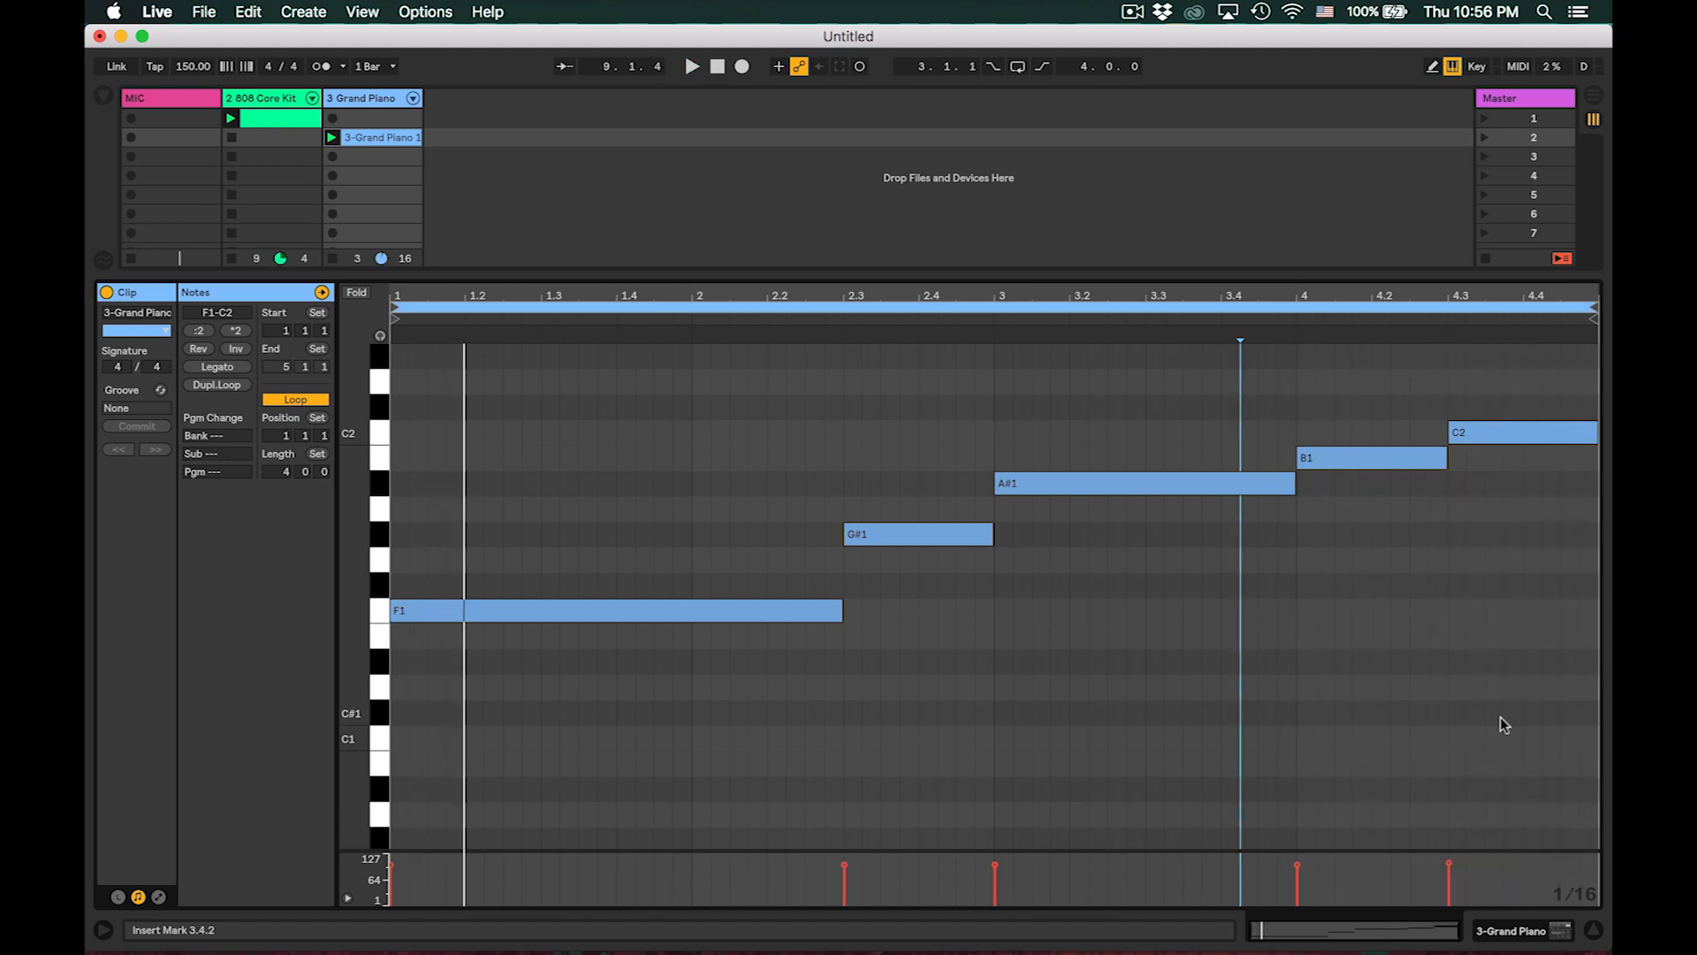
double_click(356, 499)
click(1594, 930)
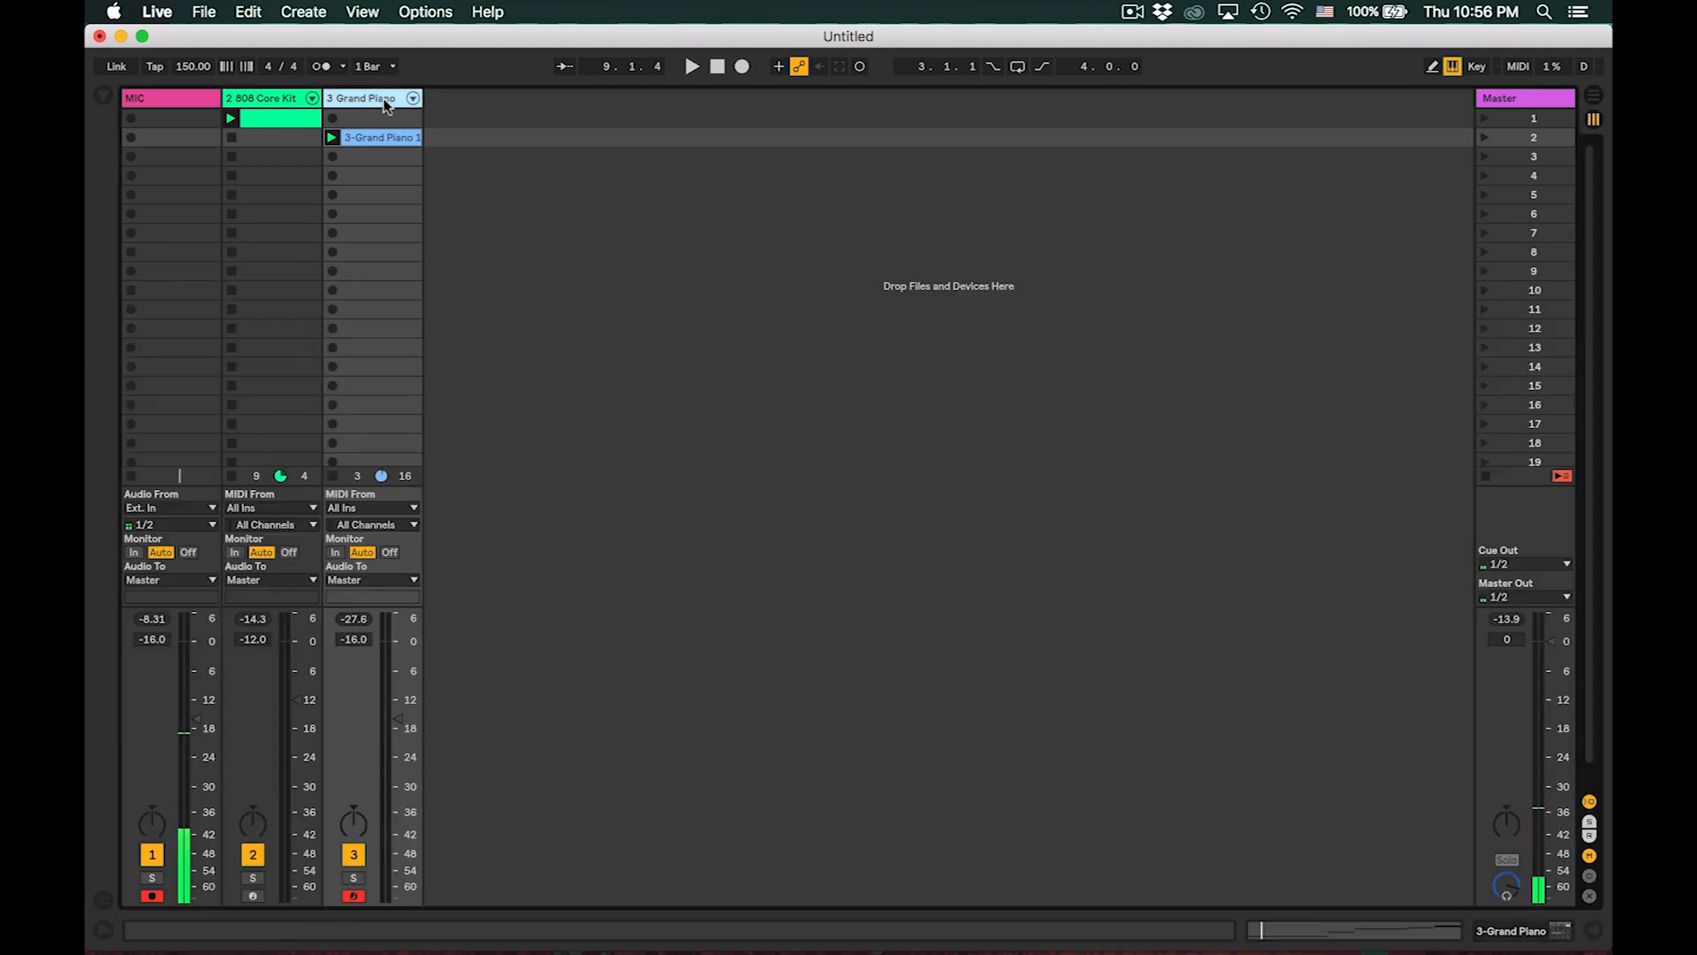
- Add the Velocity MIDI effect before the Grand Piano instrument and set its Drive to 0.29
click(103, 95)
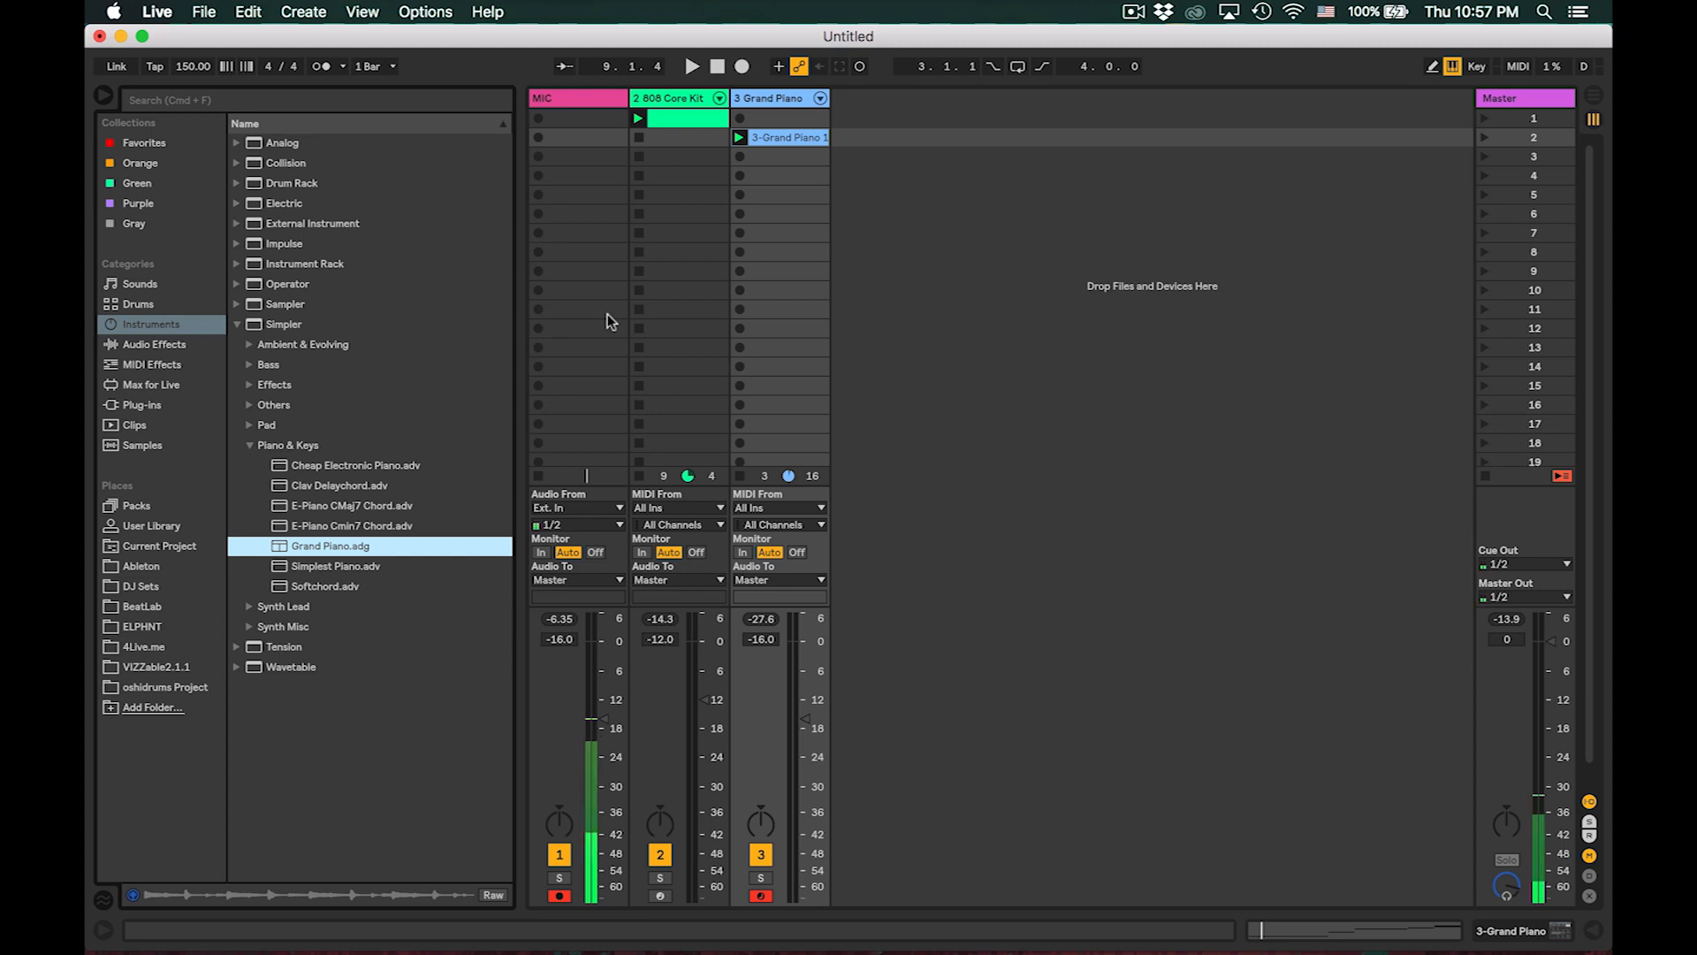
click(124, 363)
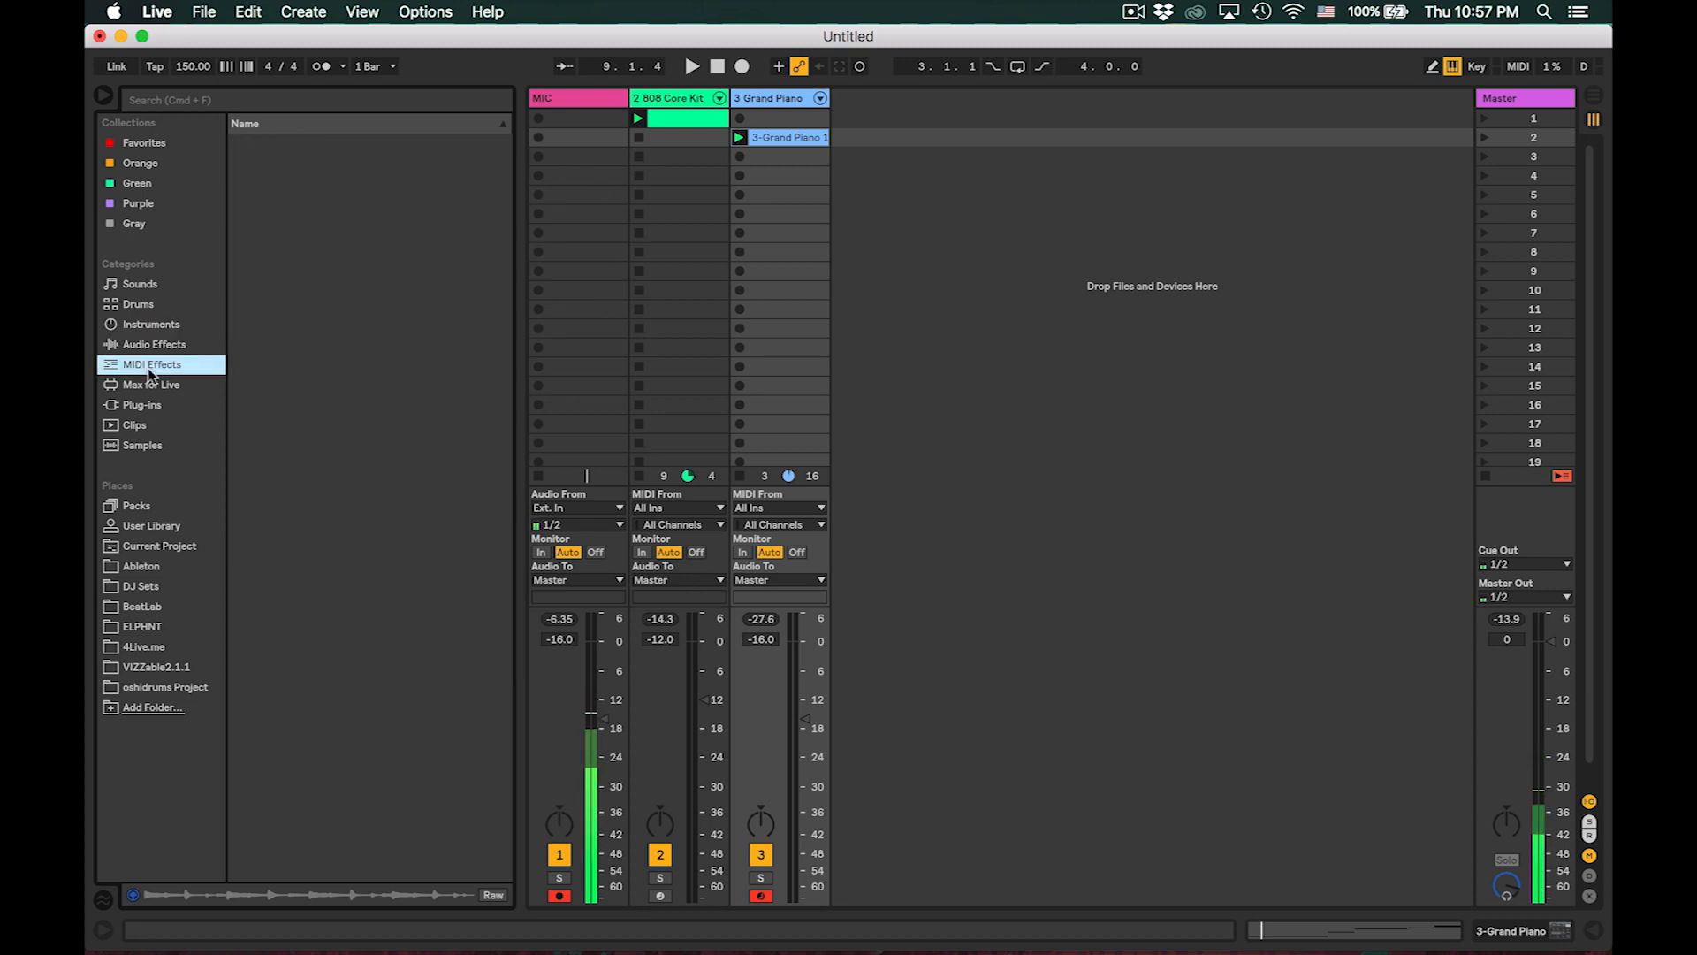
click(279, 285)
double_click(279, 285)
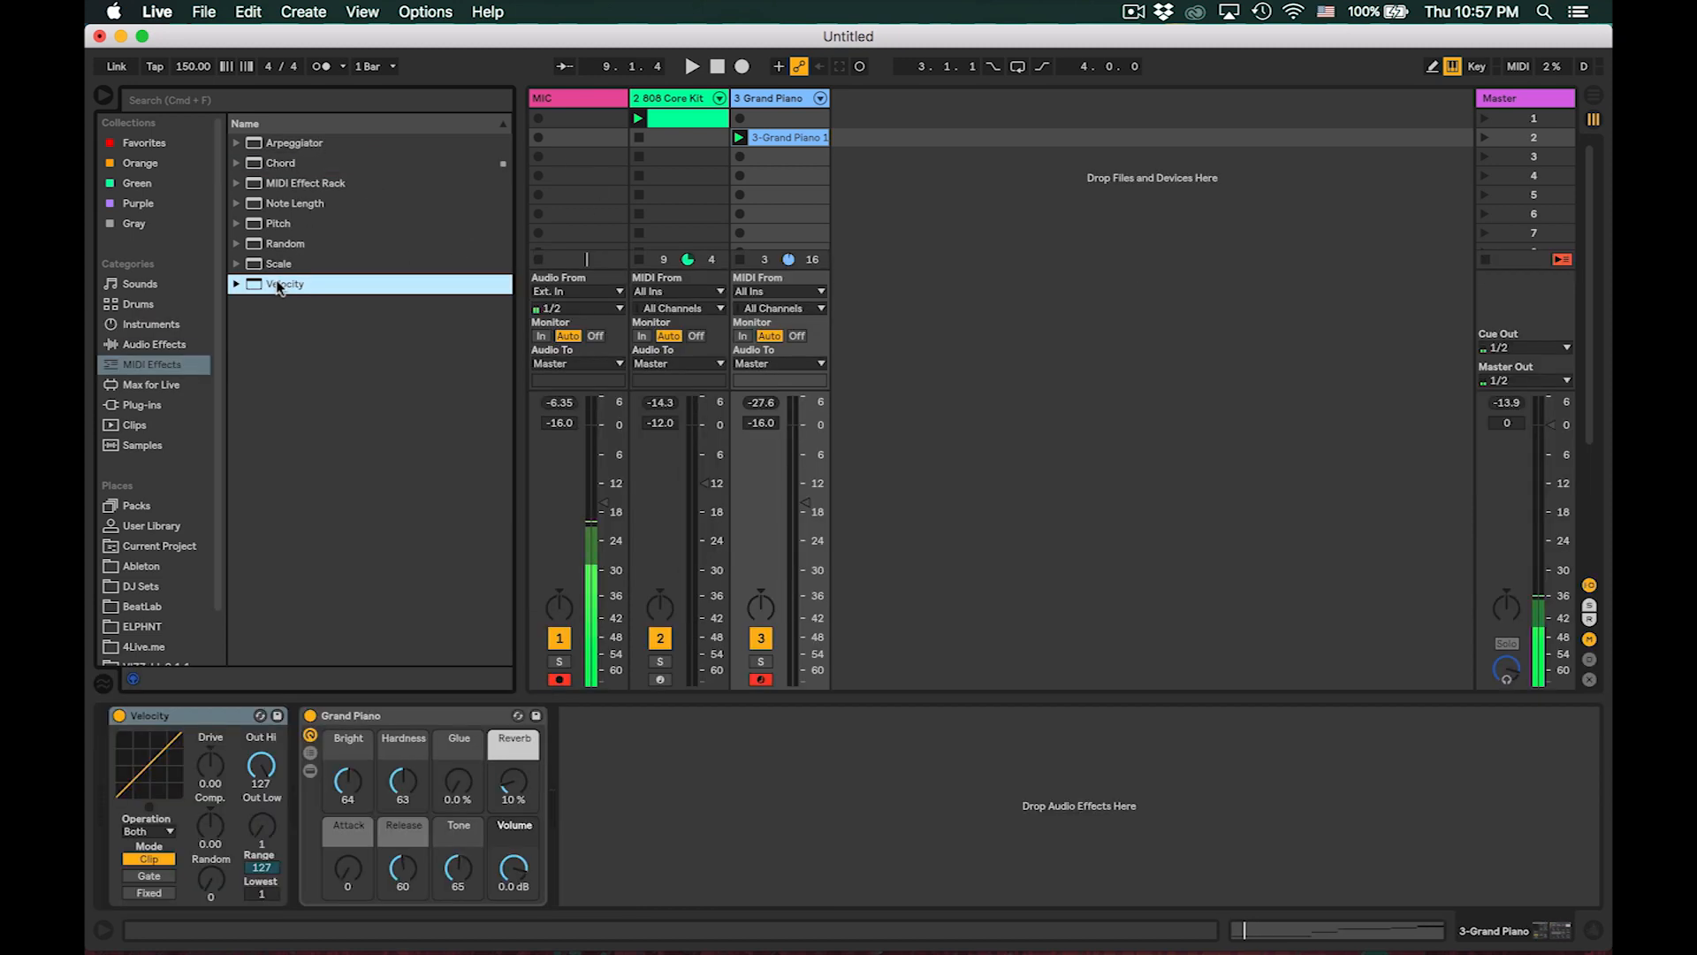
drag(210, 767, 209, 752)
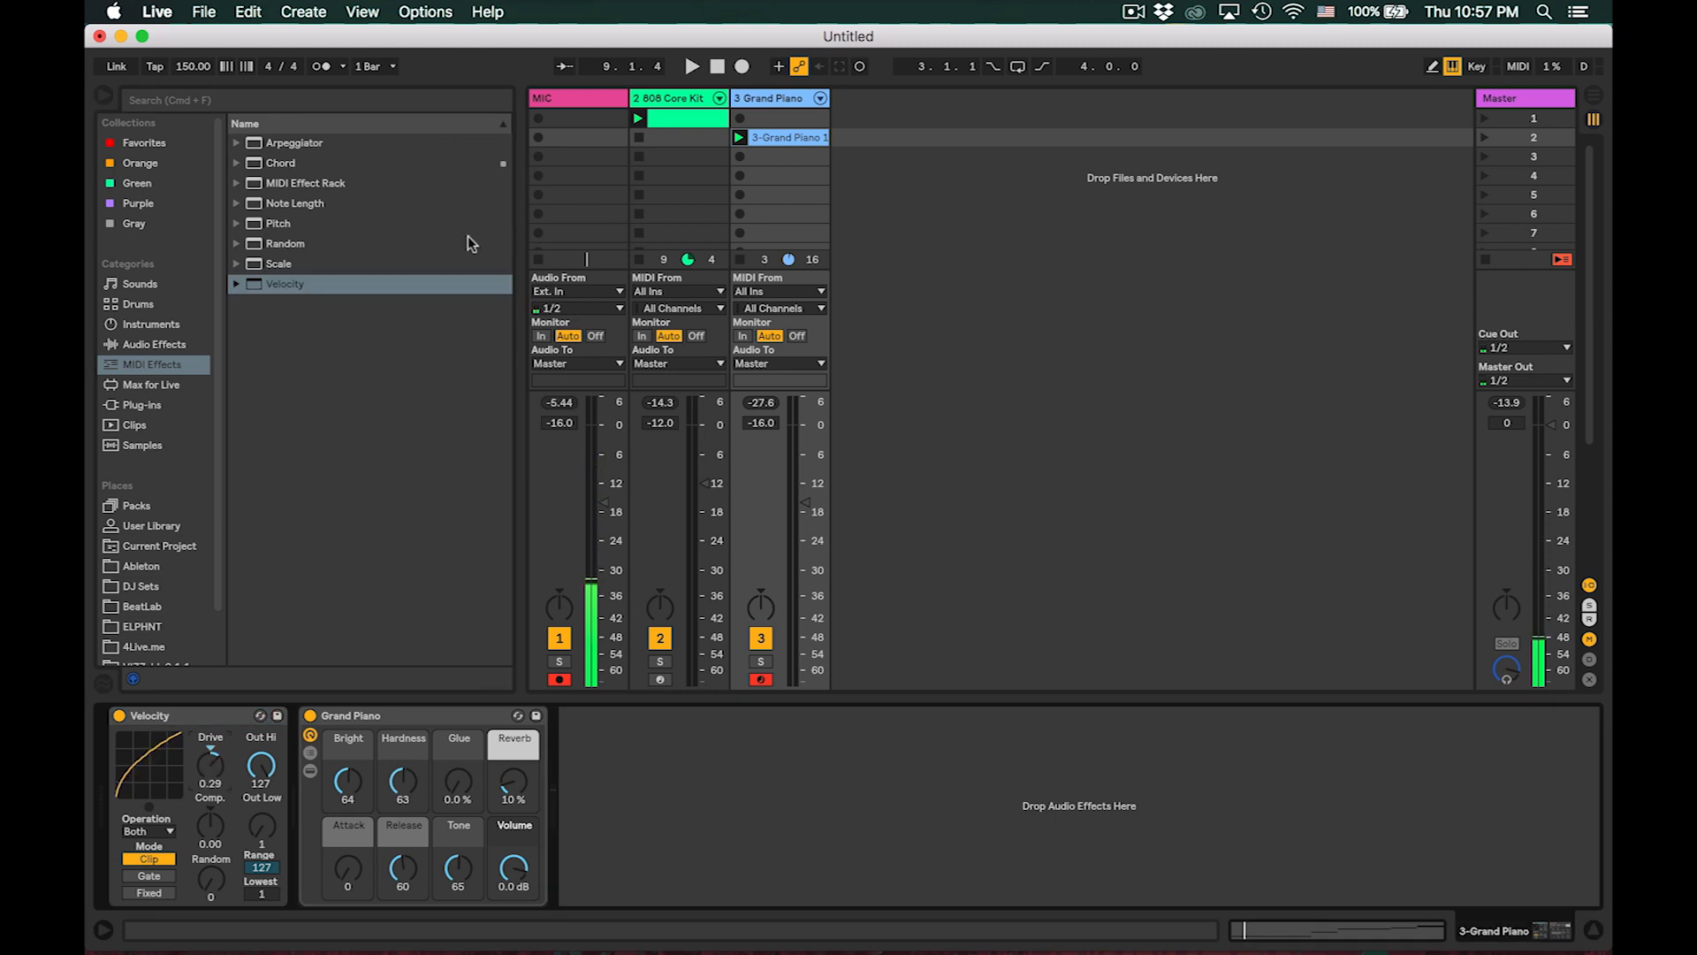
- Play the beat with Velocity applied, view the Grand Piano clip's notes, and close the clip editor
key(space)
click(789, 138)
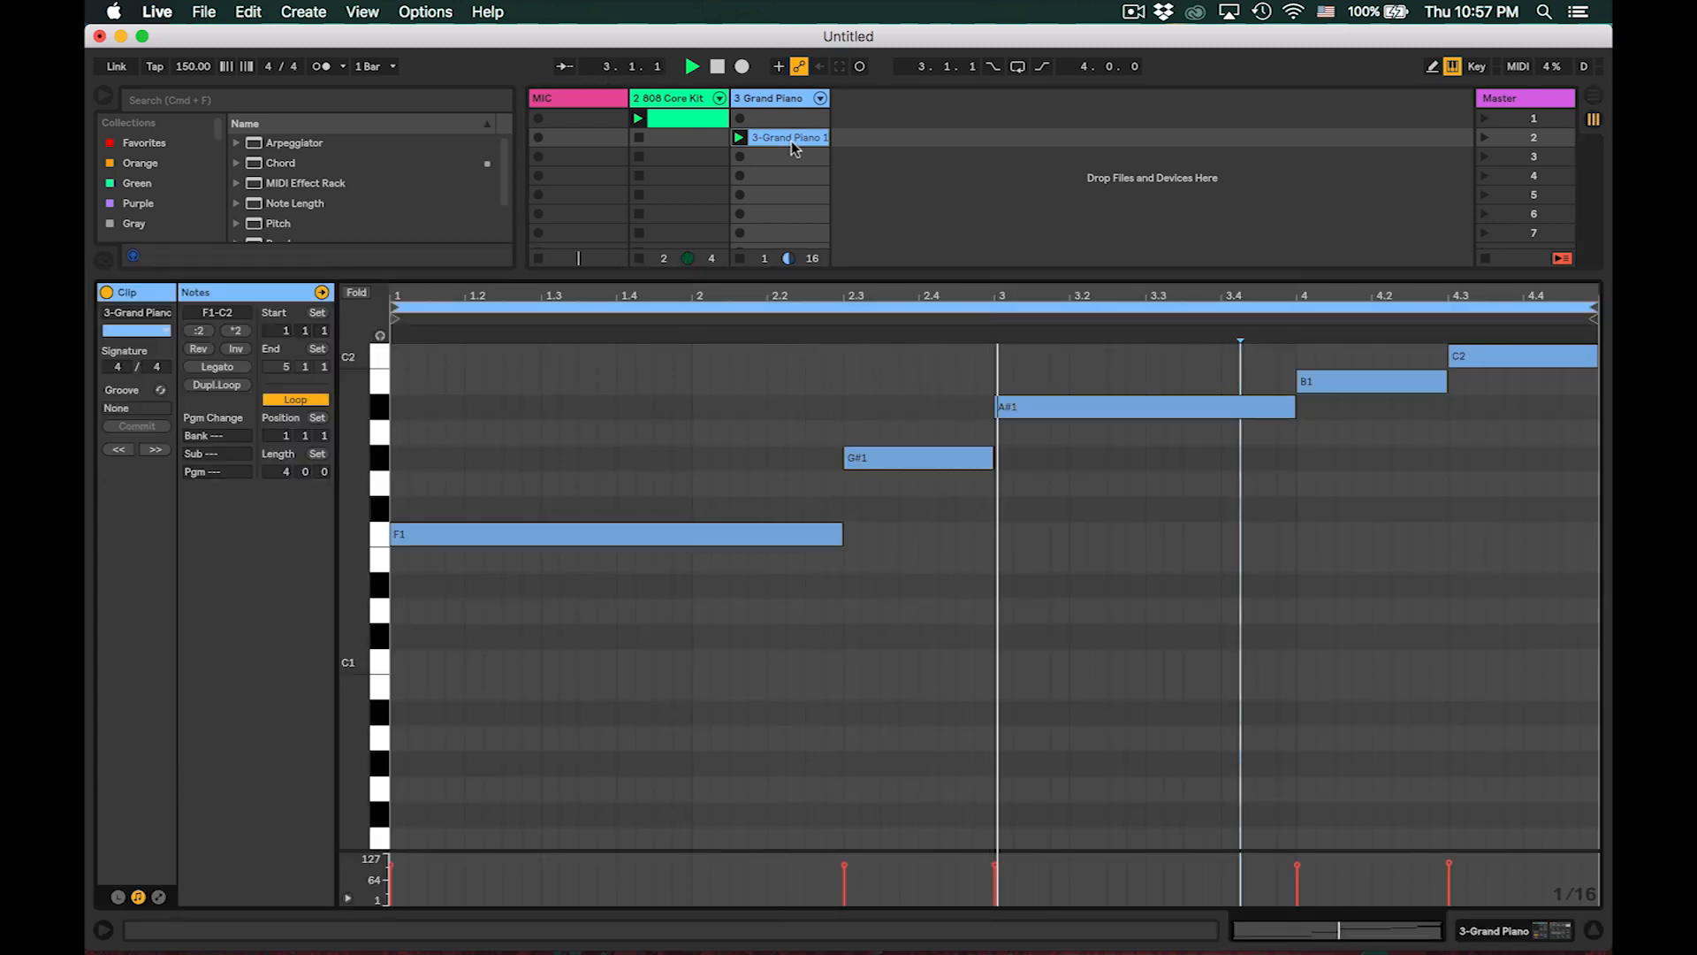
click(1594, 931)
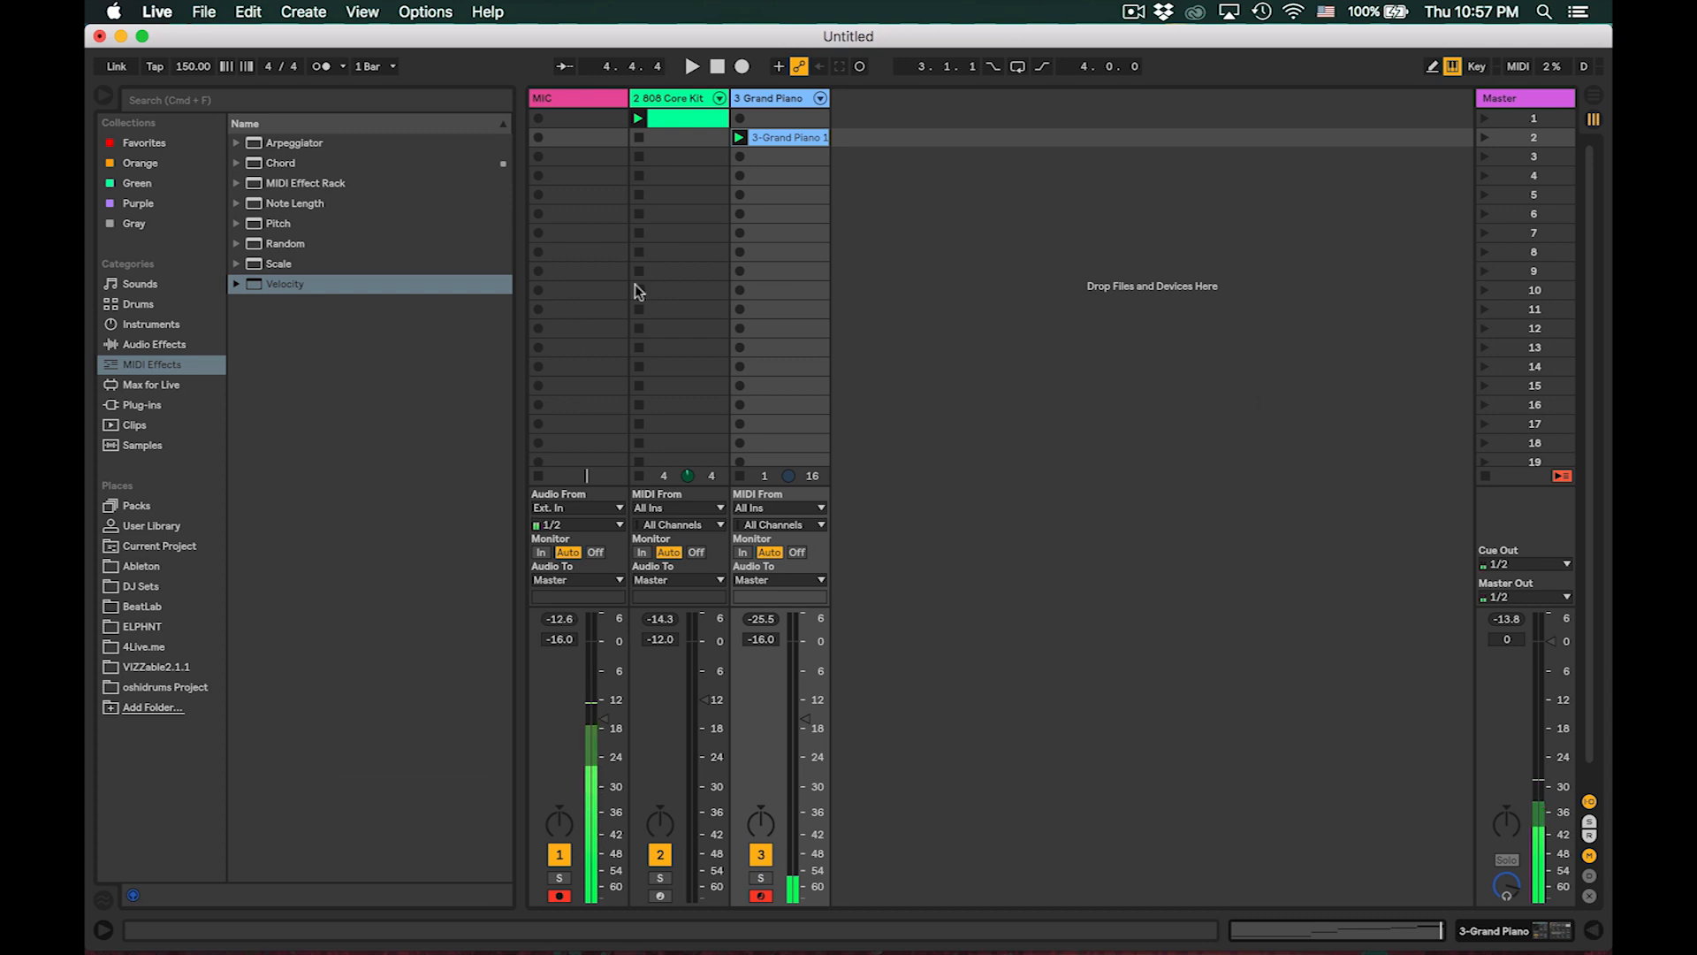
- Insert the Scale MIDI effect between Velocity and the Grand Piano instrument
double_click(778, 98)
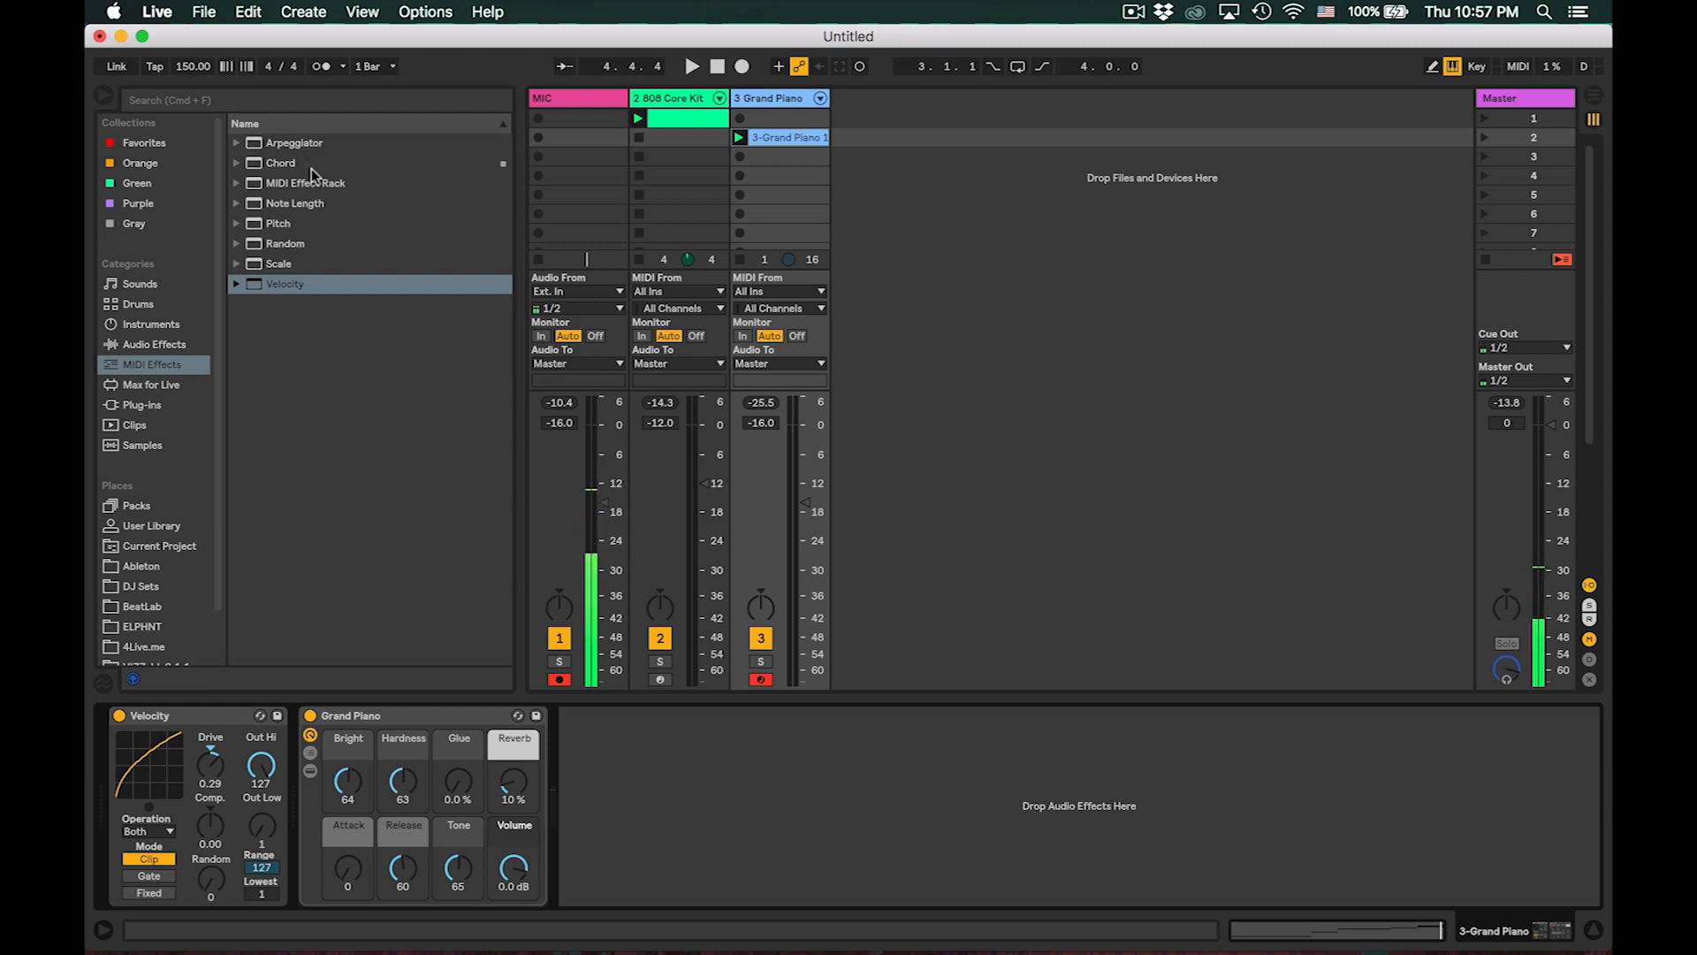
double_click(276, 263)
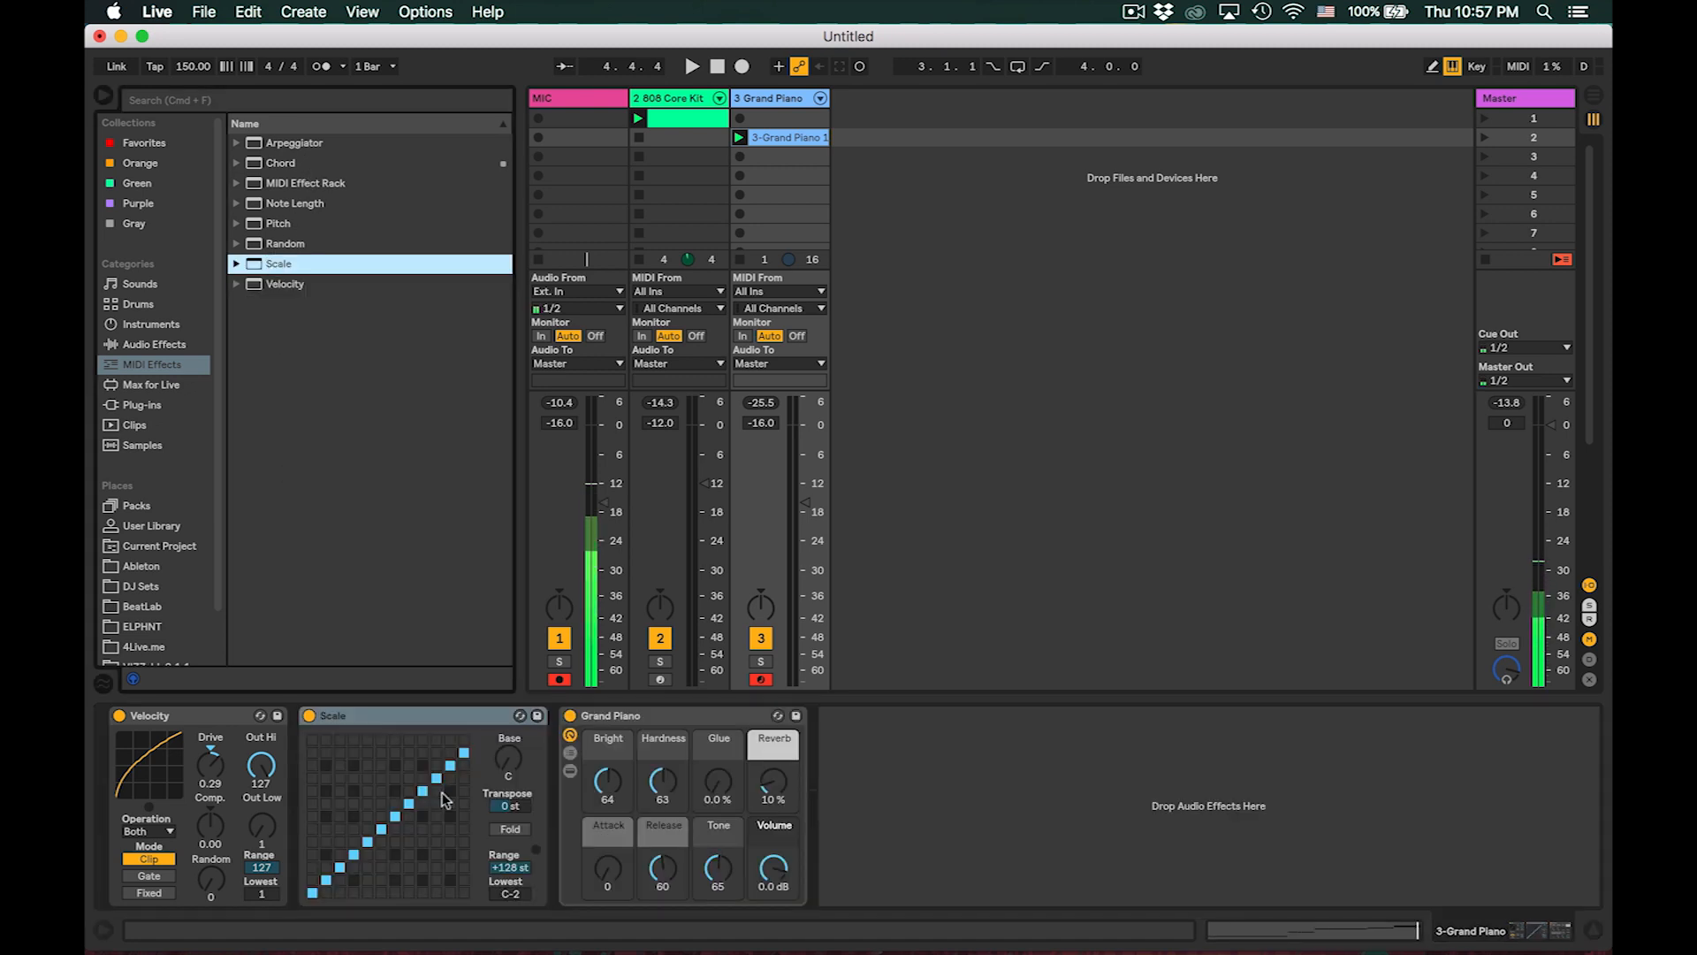
click(509, 761)
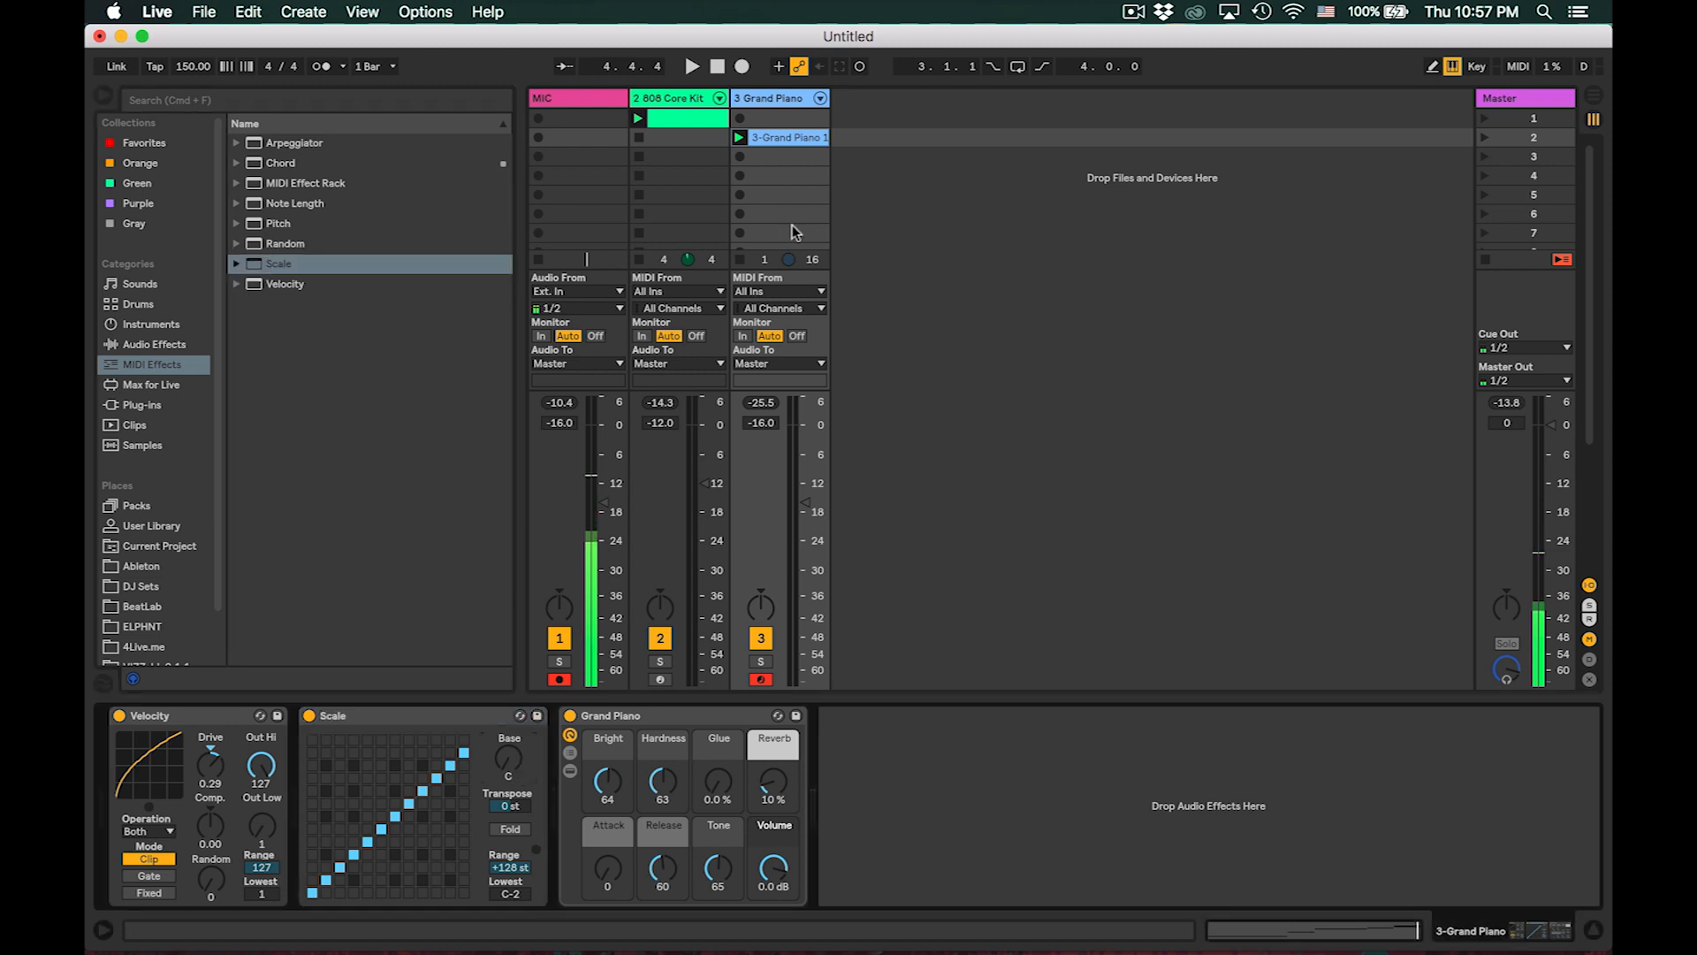
- Check the Grand Piano clip's first note and set the Scale effect's Base to F, playing the loop to listen
double_click(789, 138)
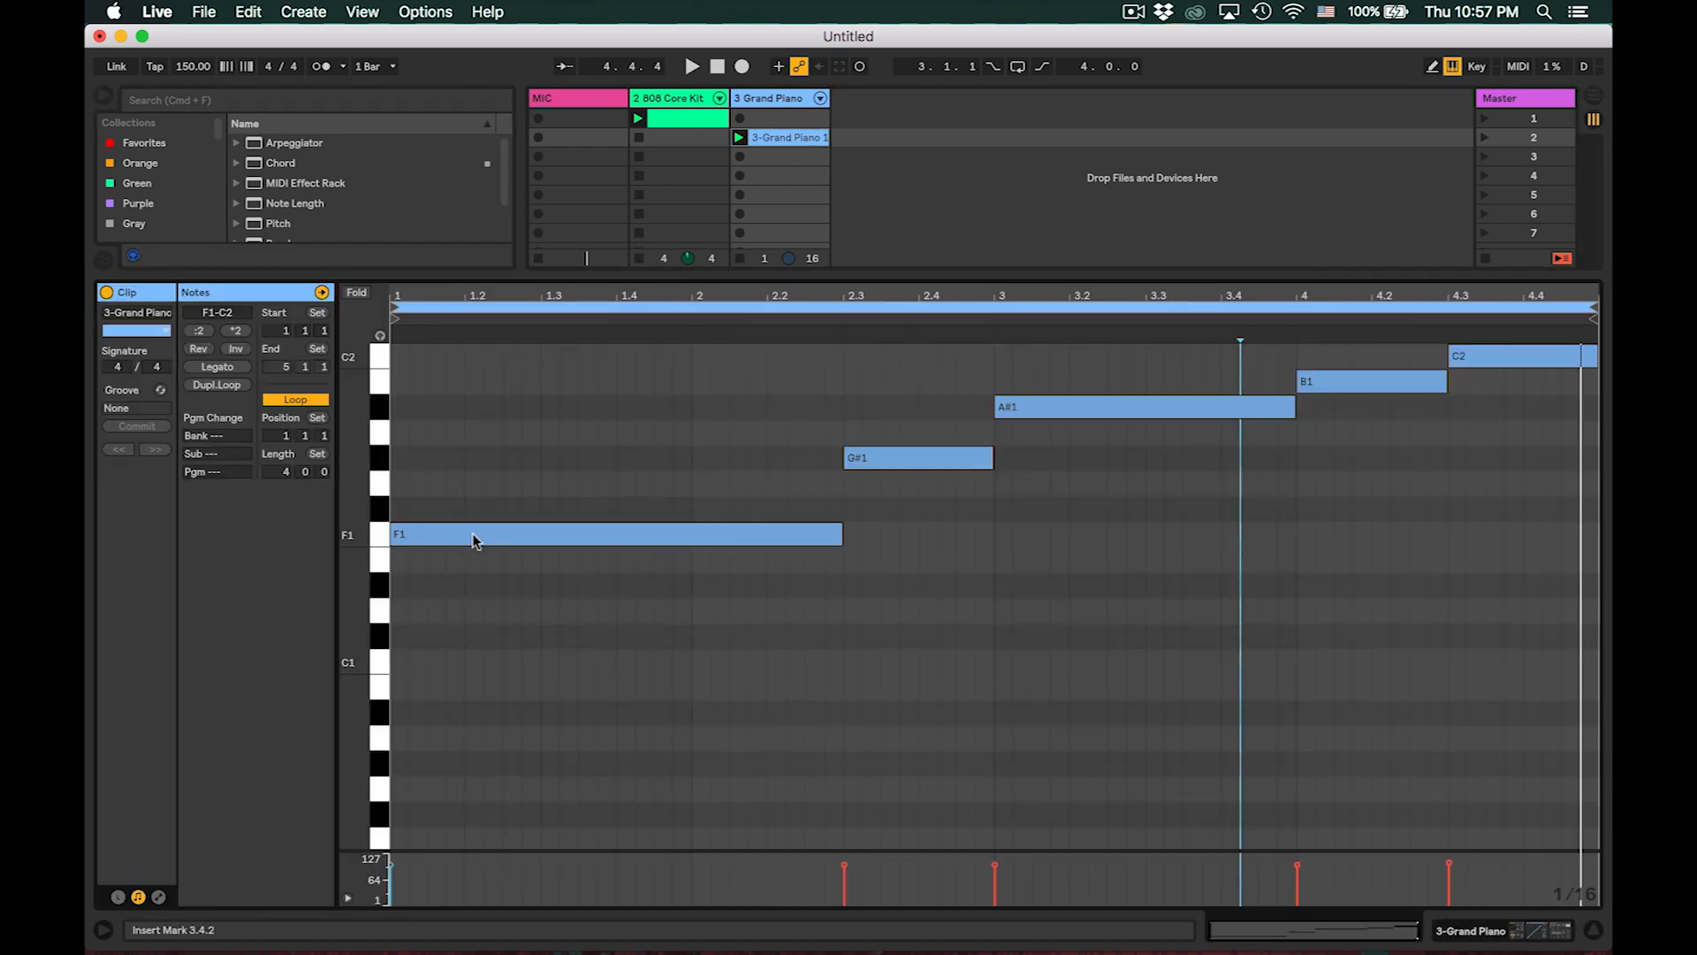
click(1594, 931)
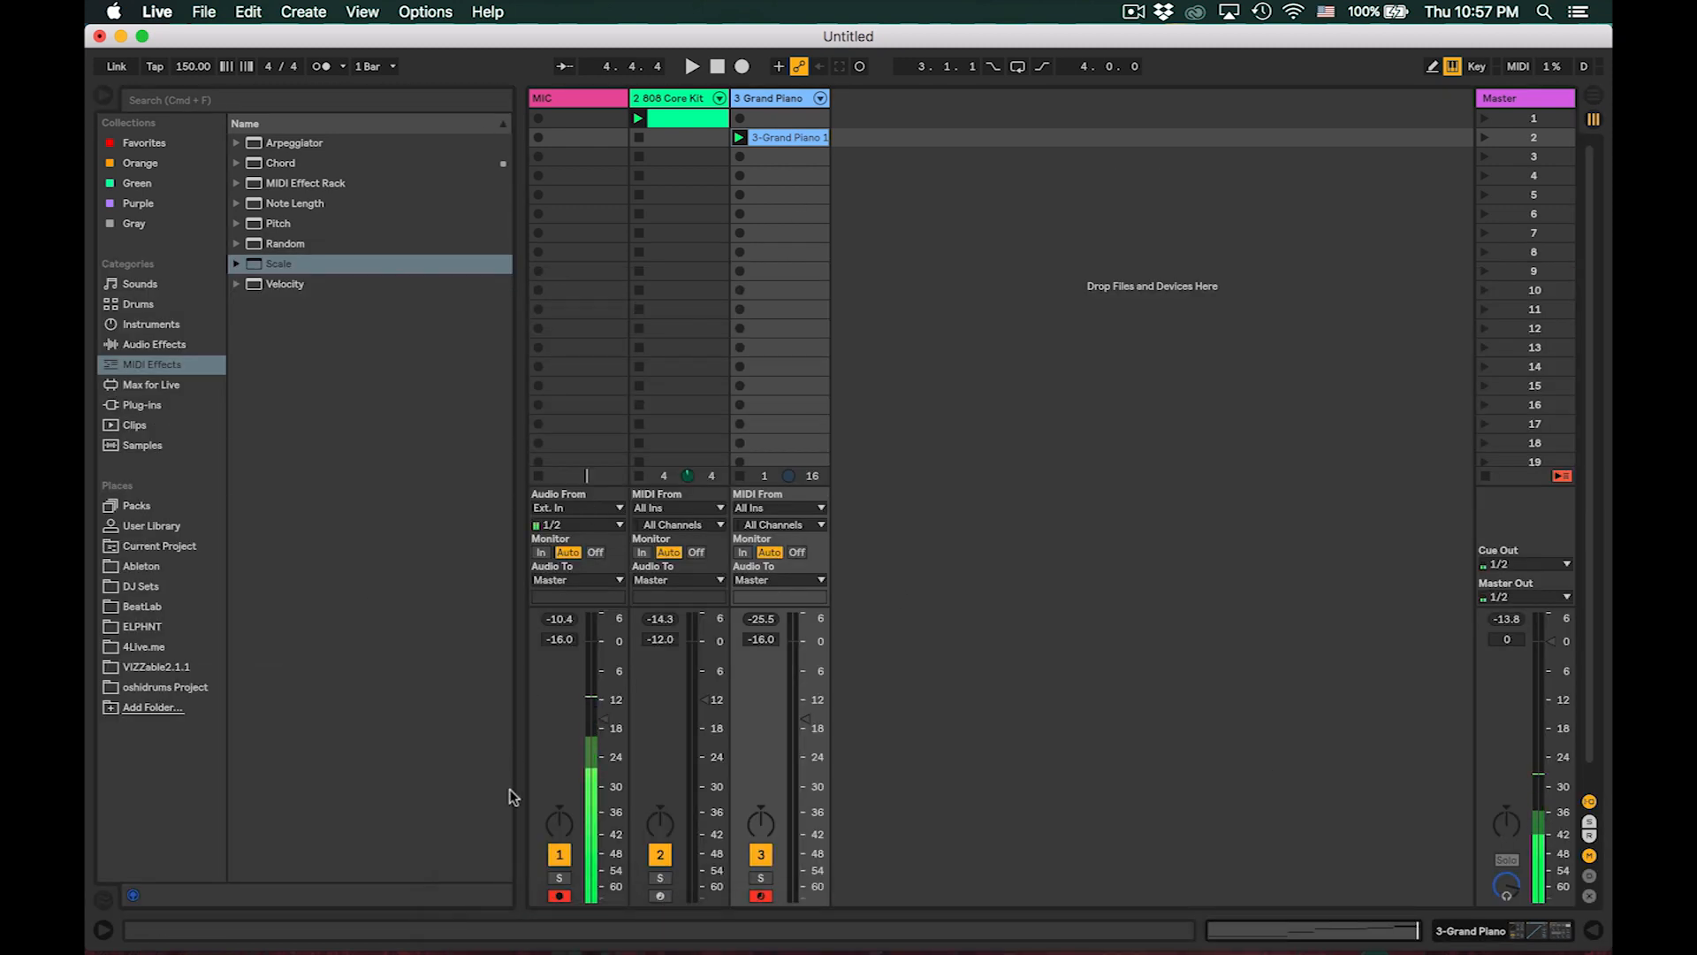
double_click(786, 98)
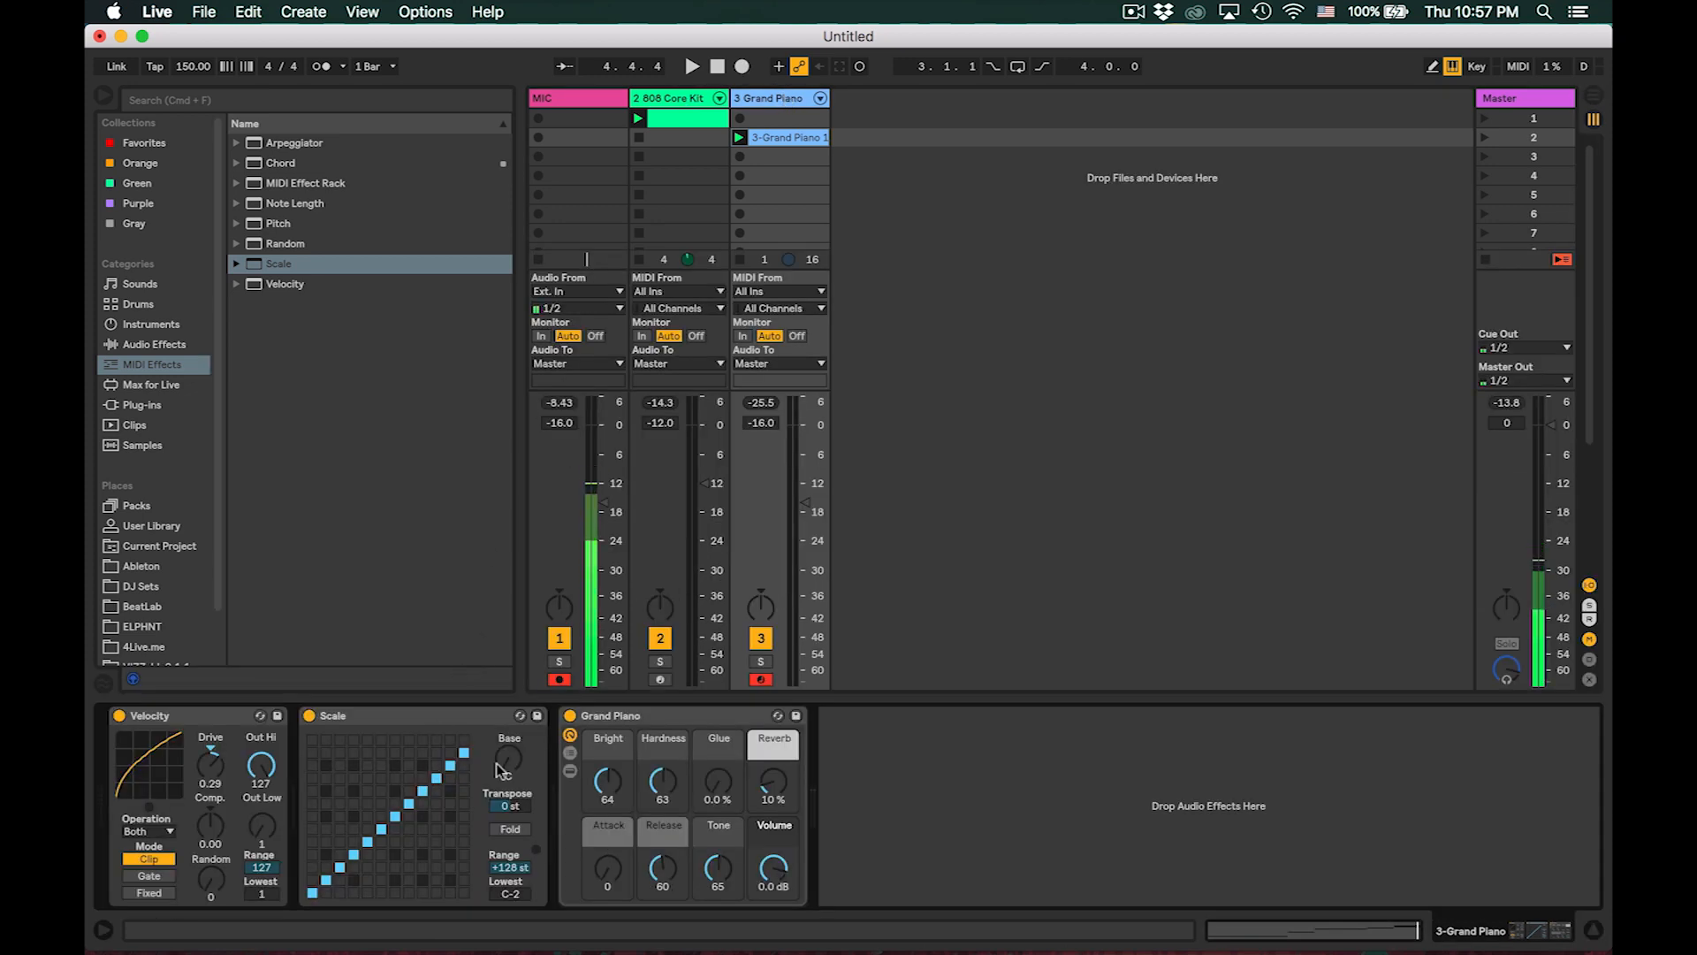
mouse_move(513, 766)
mouse_down()
mouse_move(513, 712)
mouse_move(515, 778)
mouse_up()
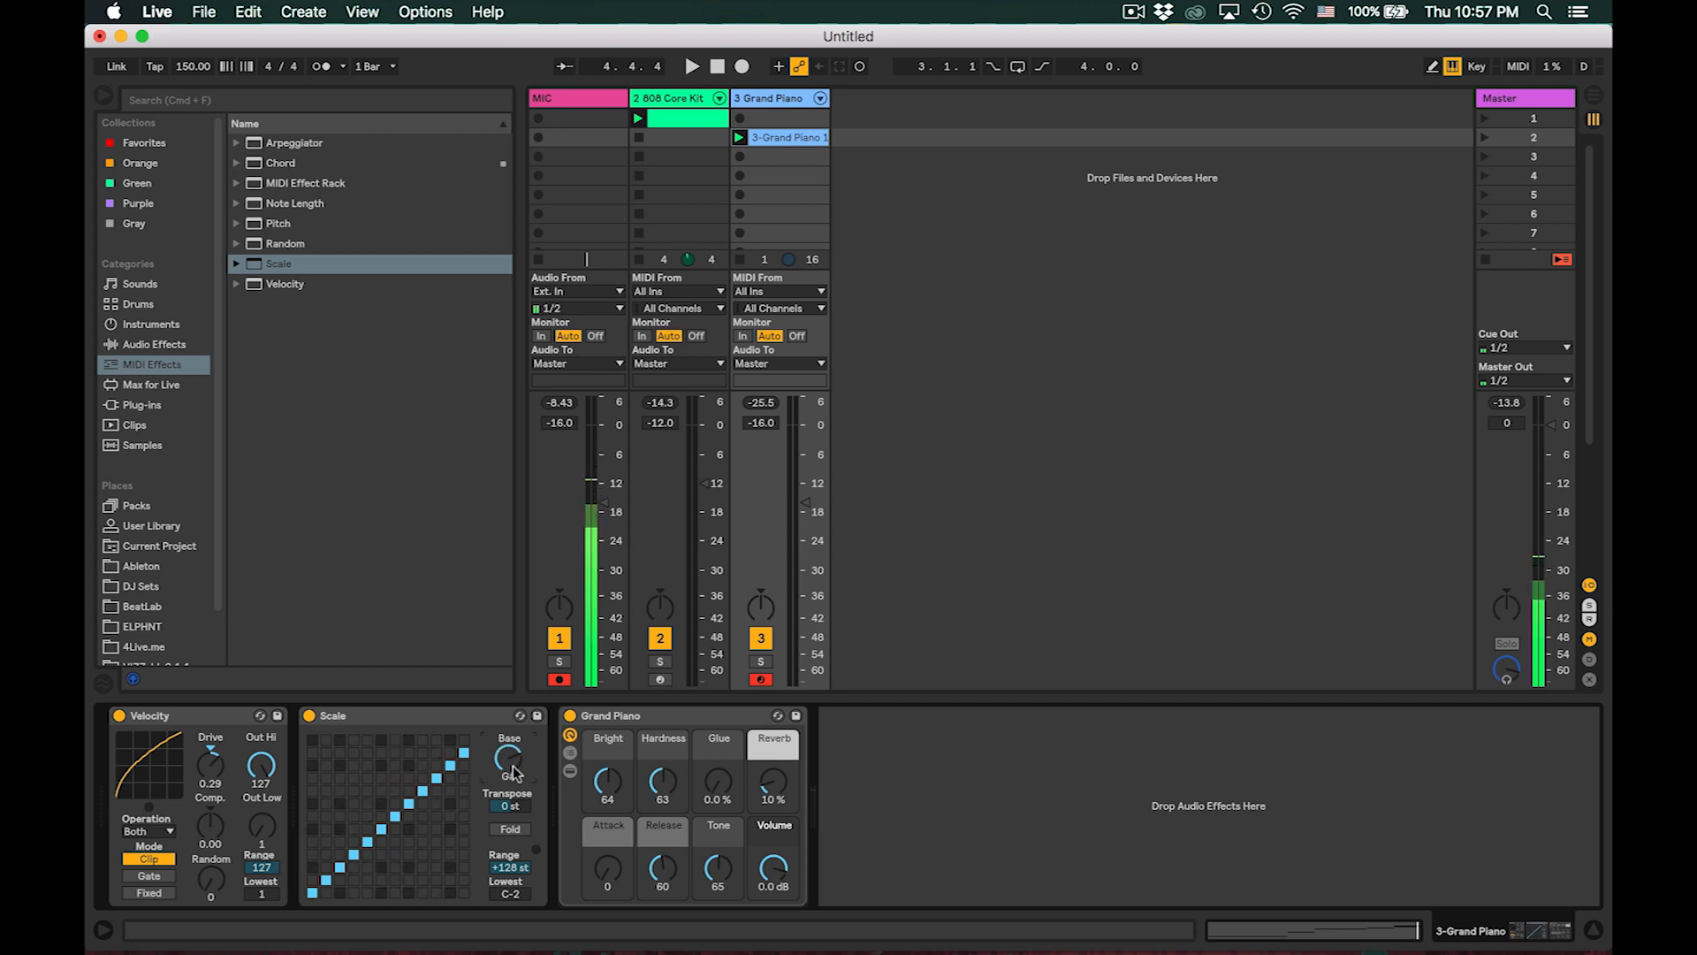
key(space)
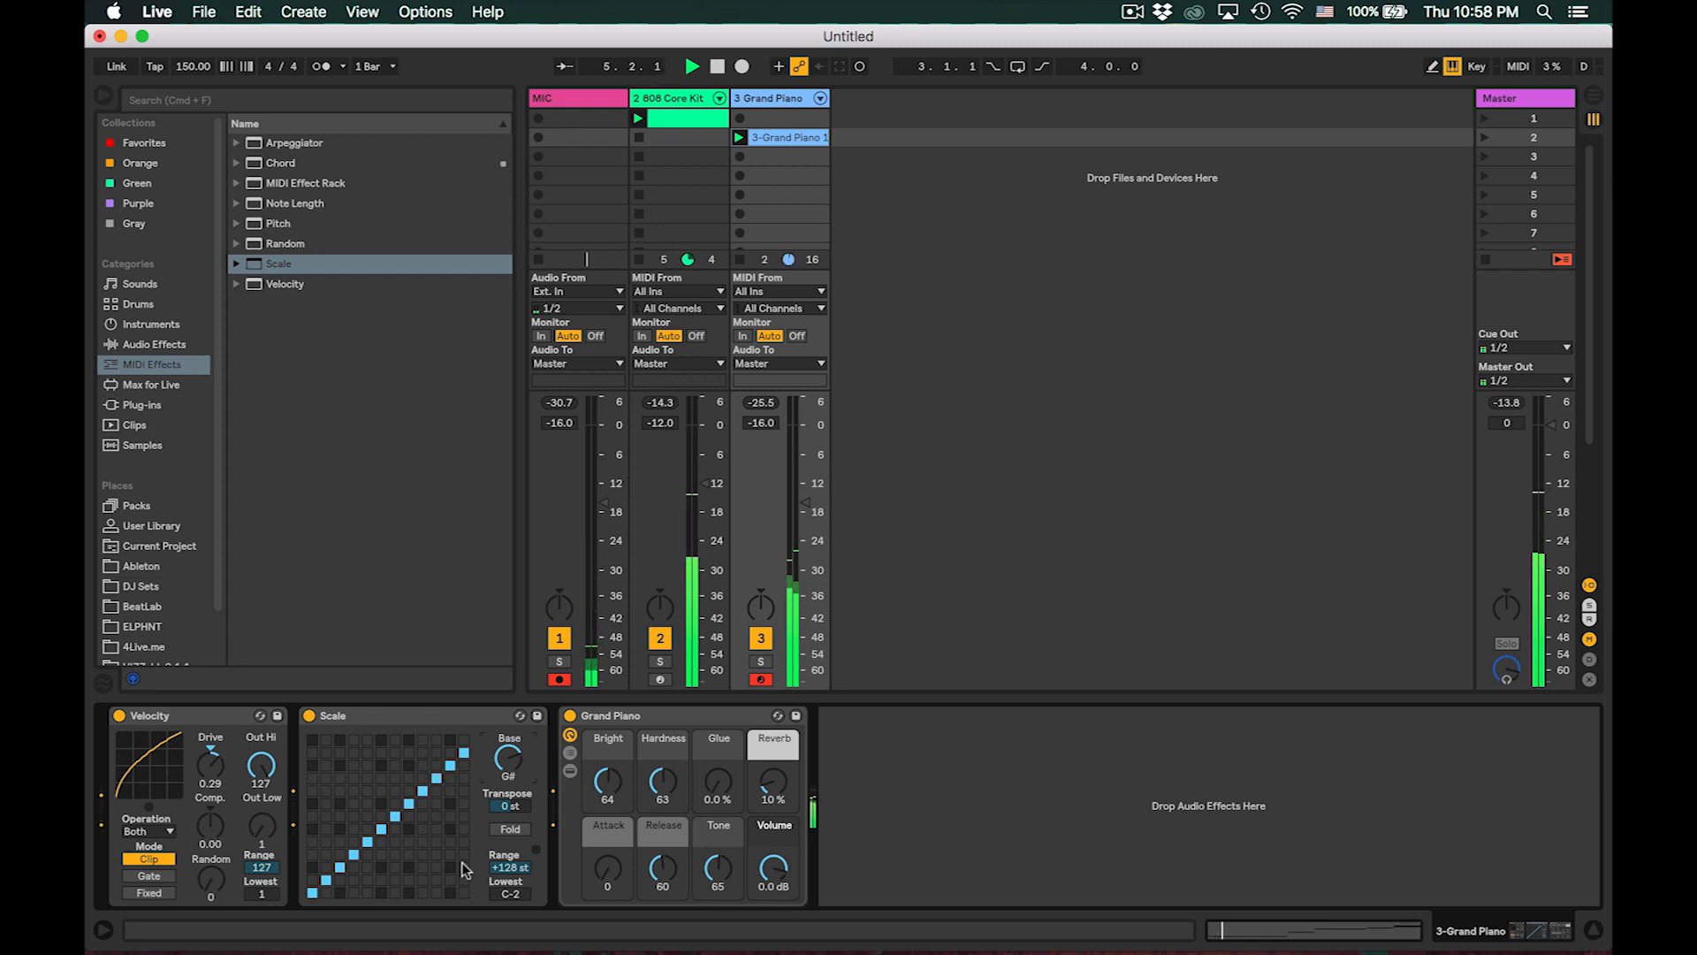
mouse_move(519, 760)
mouse_down()
mouse_move(520, 774)
mouse_move(519, 760)
mouse_up()
key(space)
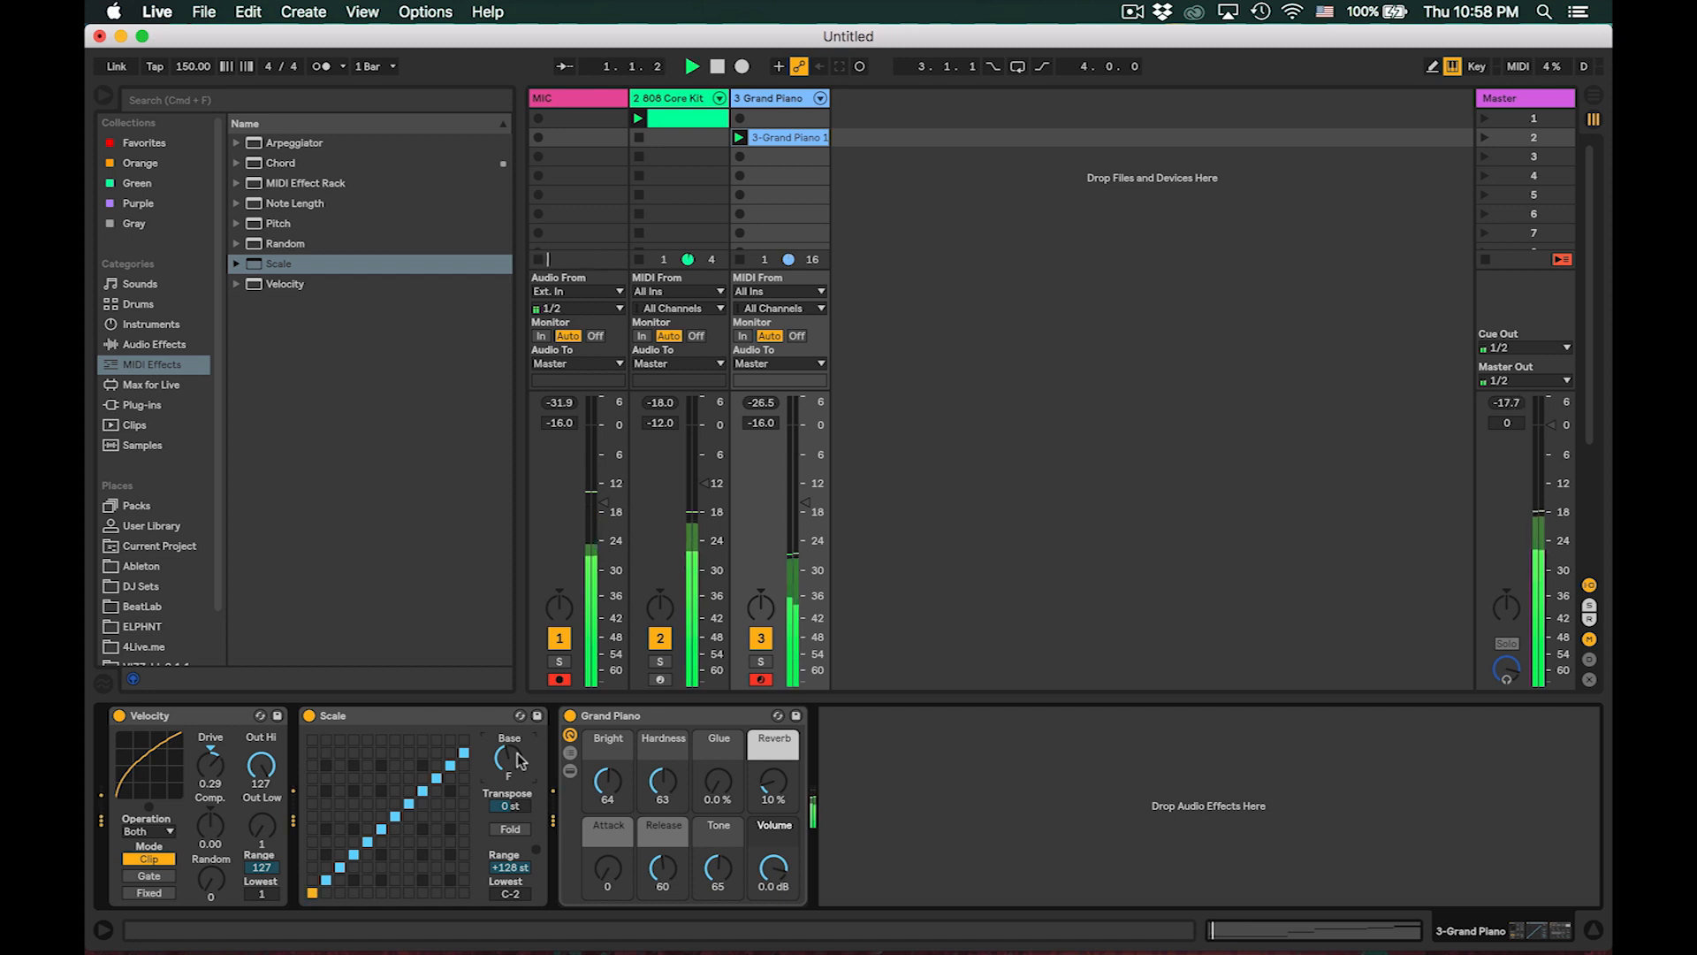
key(space)
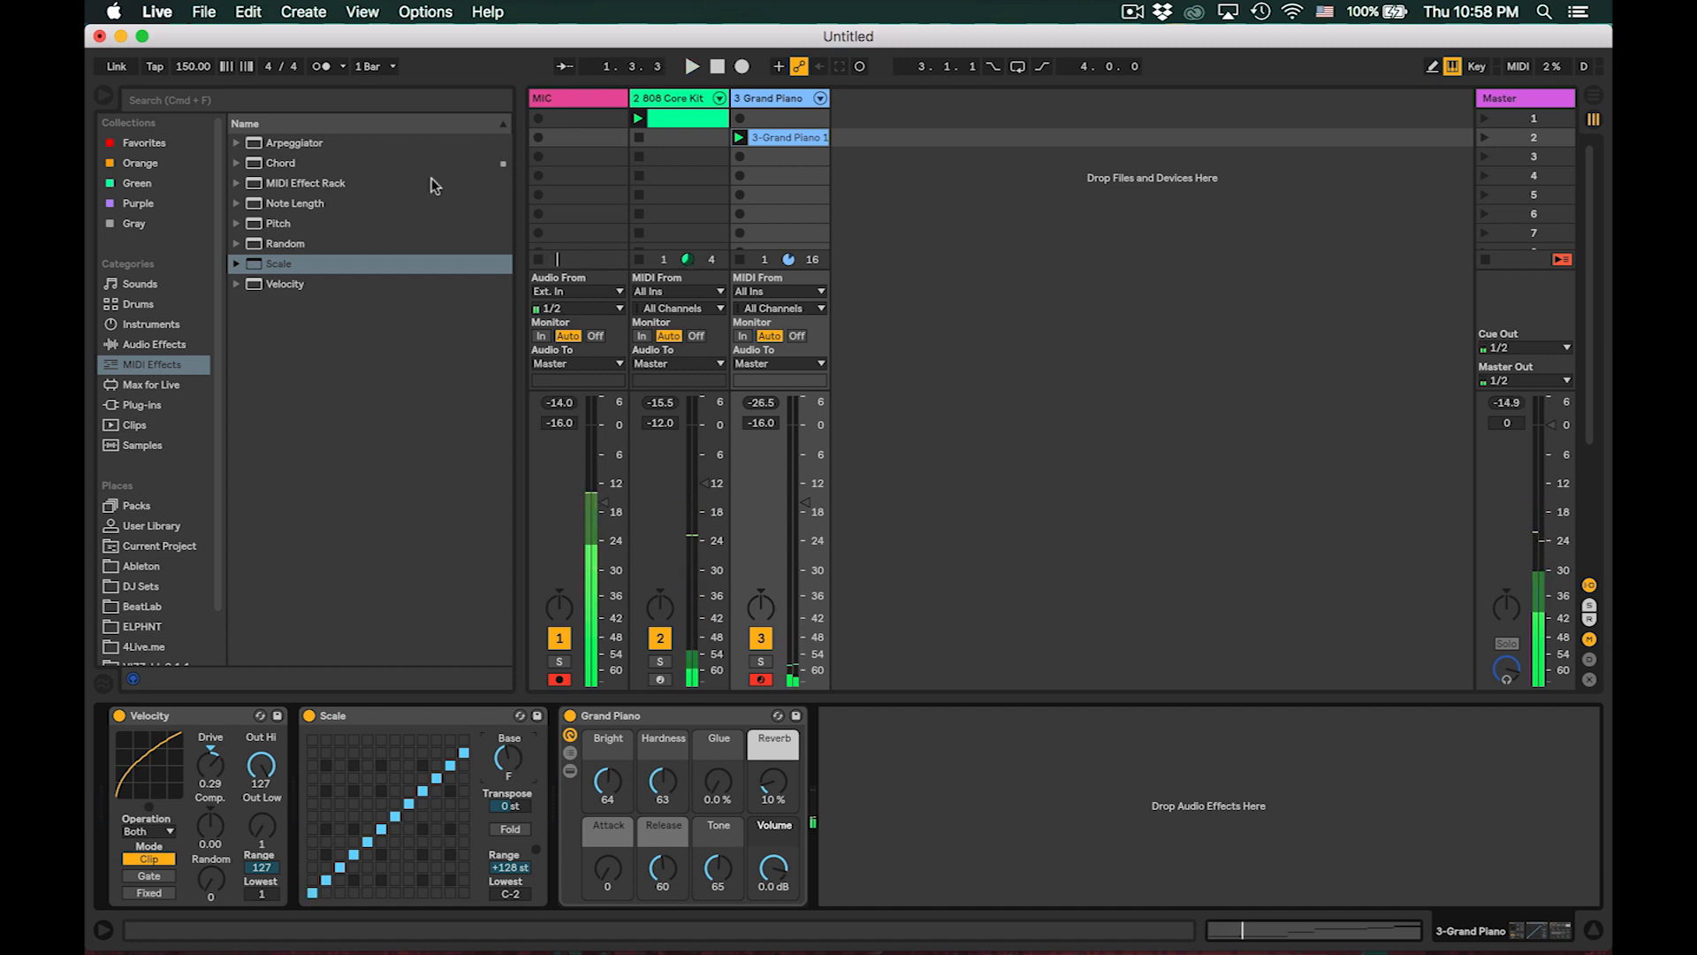
- Insert the Chord MIDI effect between Scale and Grand Piano, and collapse the Velocity and Scale devices
drag(265, 168, 641, 718)
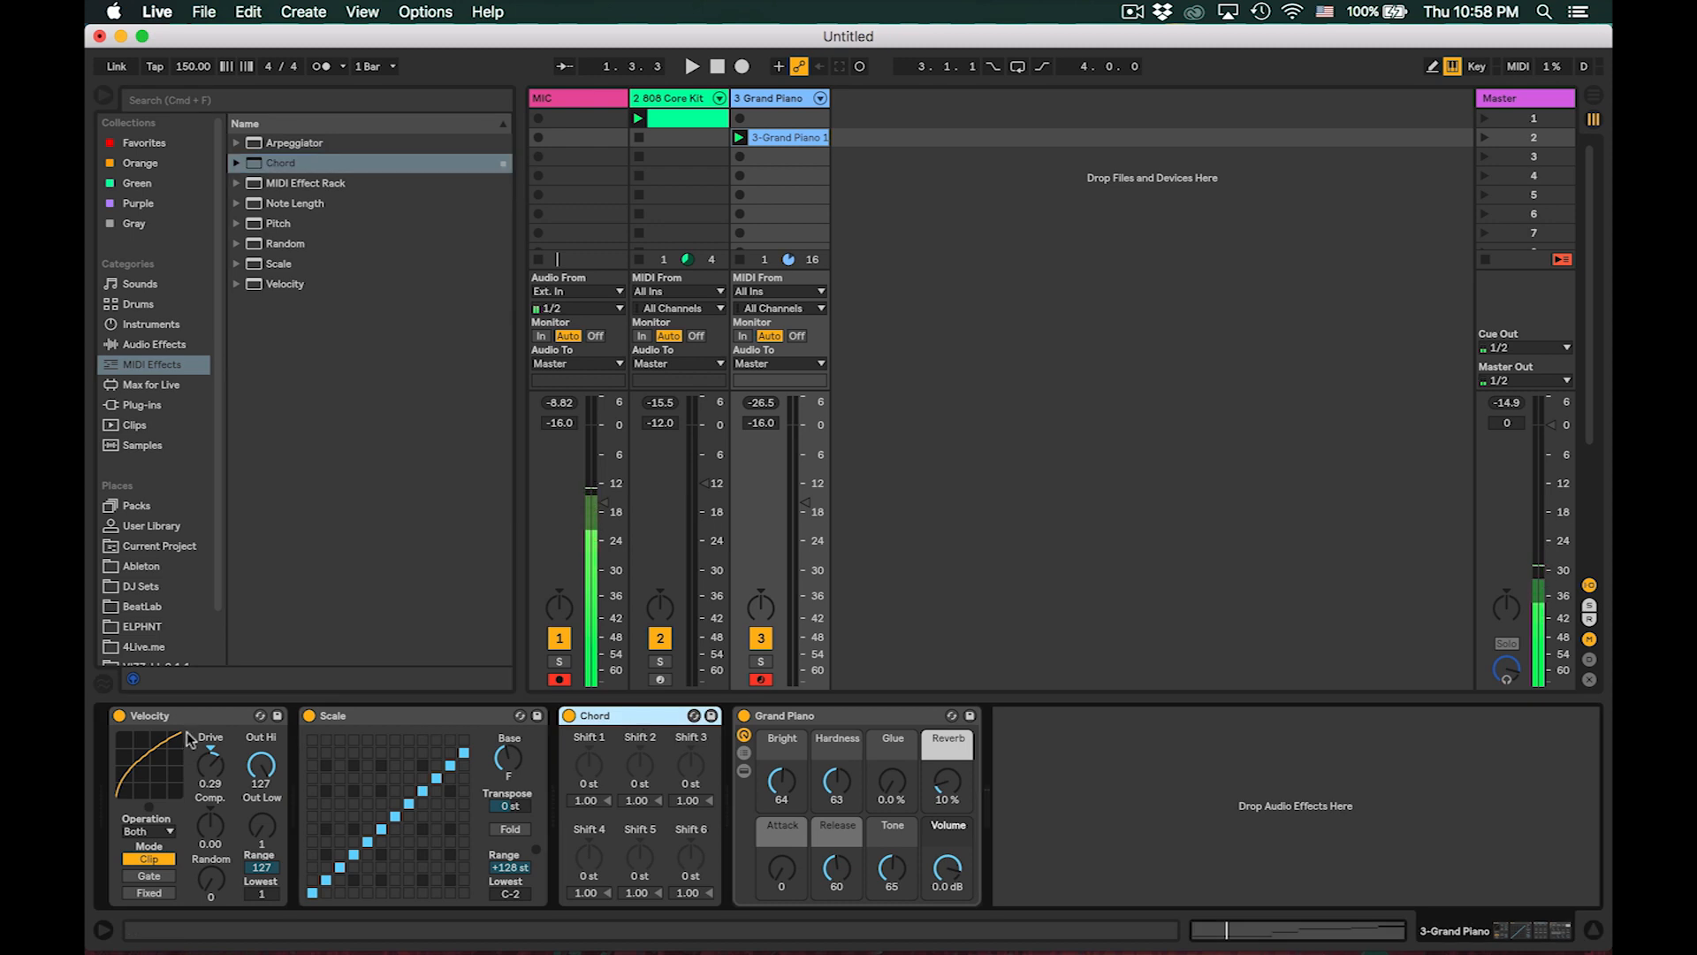
double_click(228, 718)
double_click(229, 718)
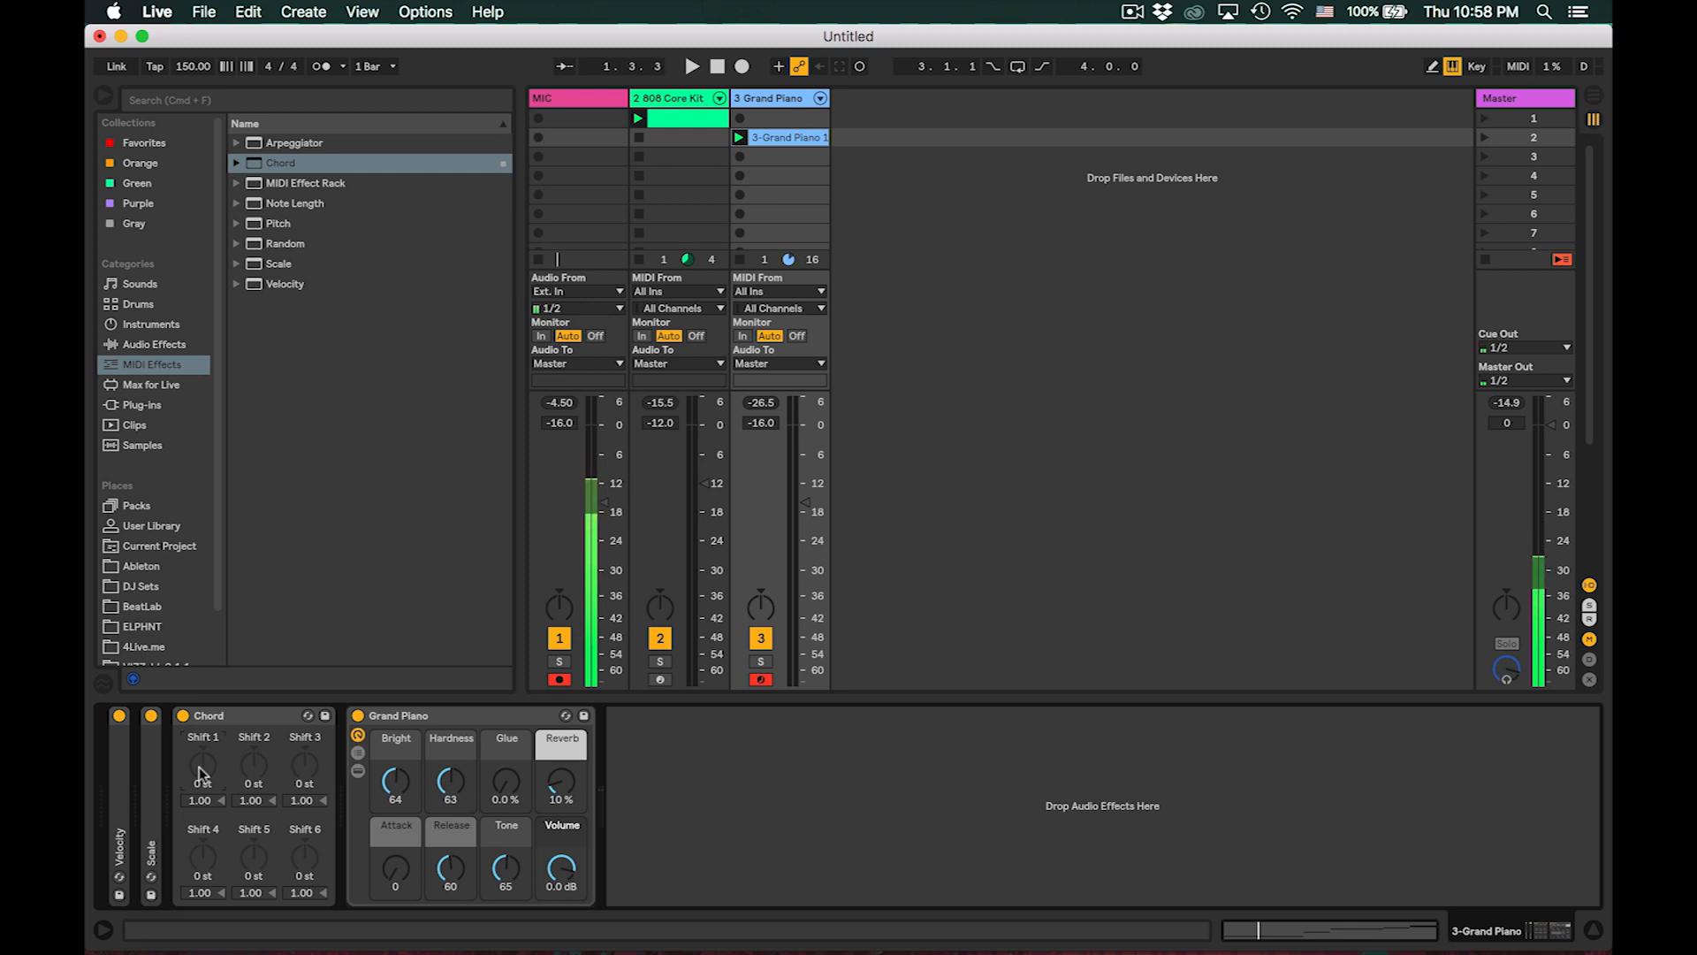
- Set the Chord effect's Shift 1 to 6 to +7, +14, +16, +19, +21 and +23 semitones
click(256, 767)
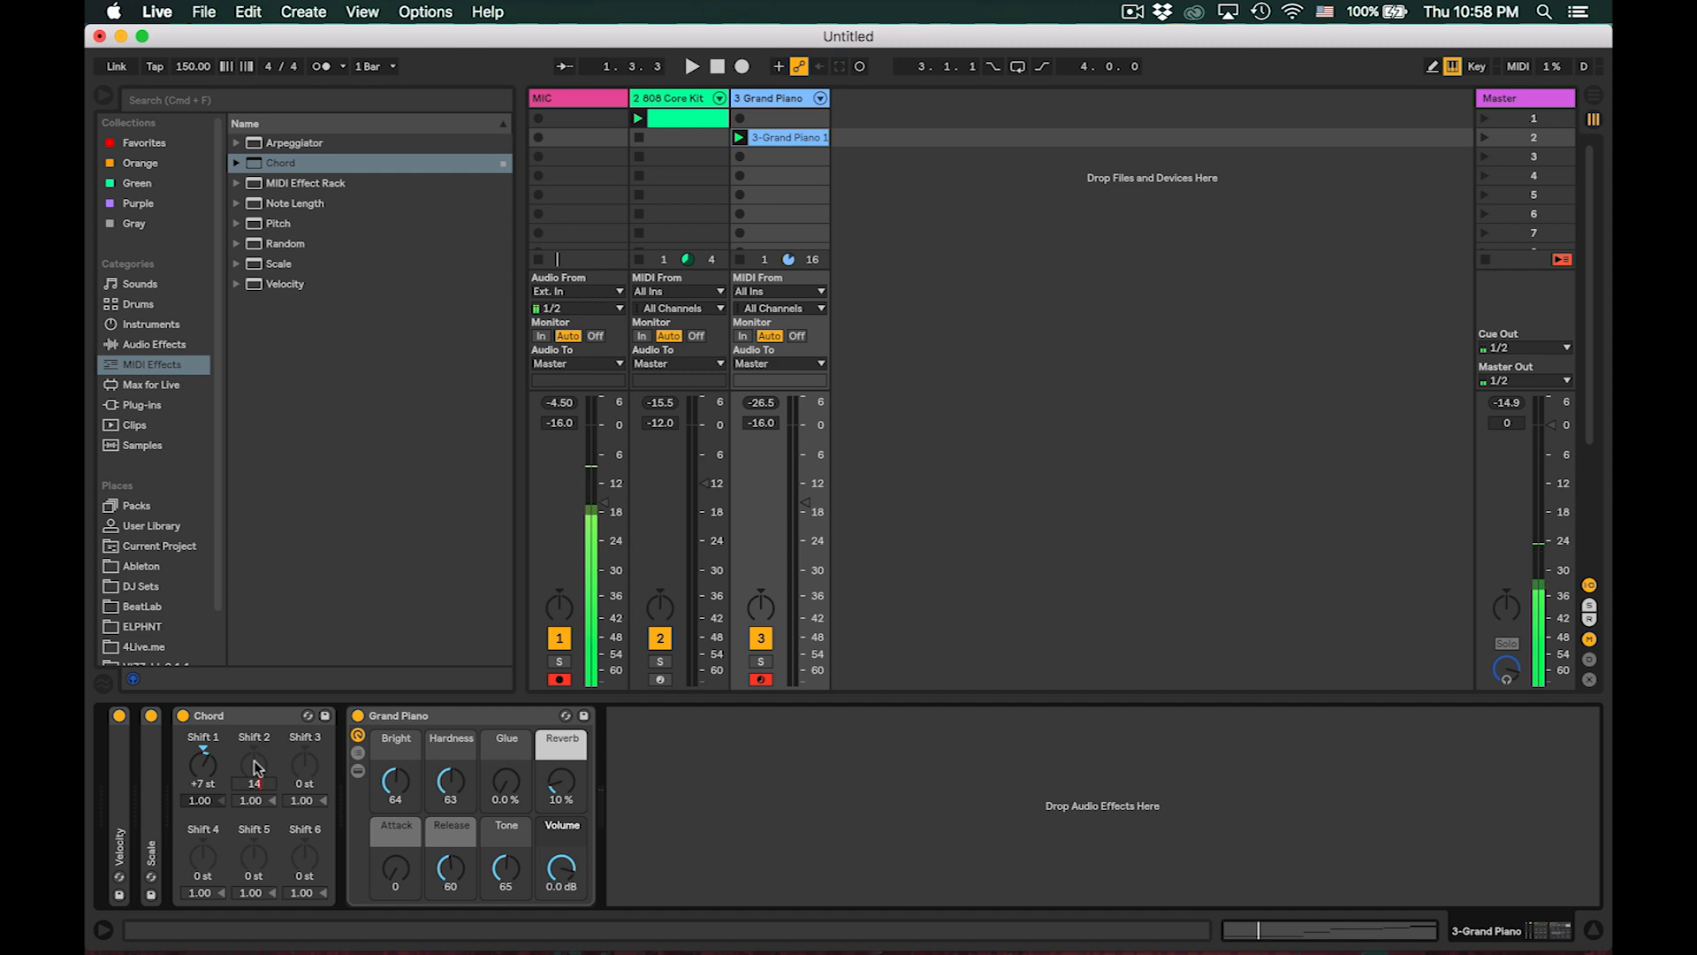
key(Return)
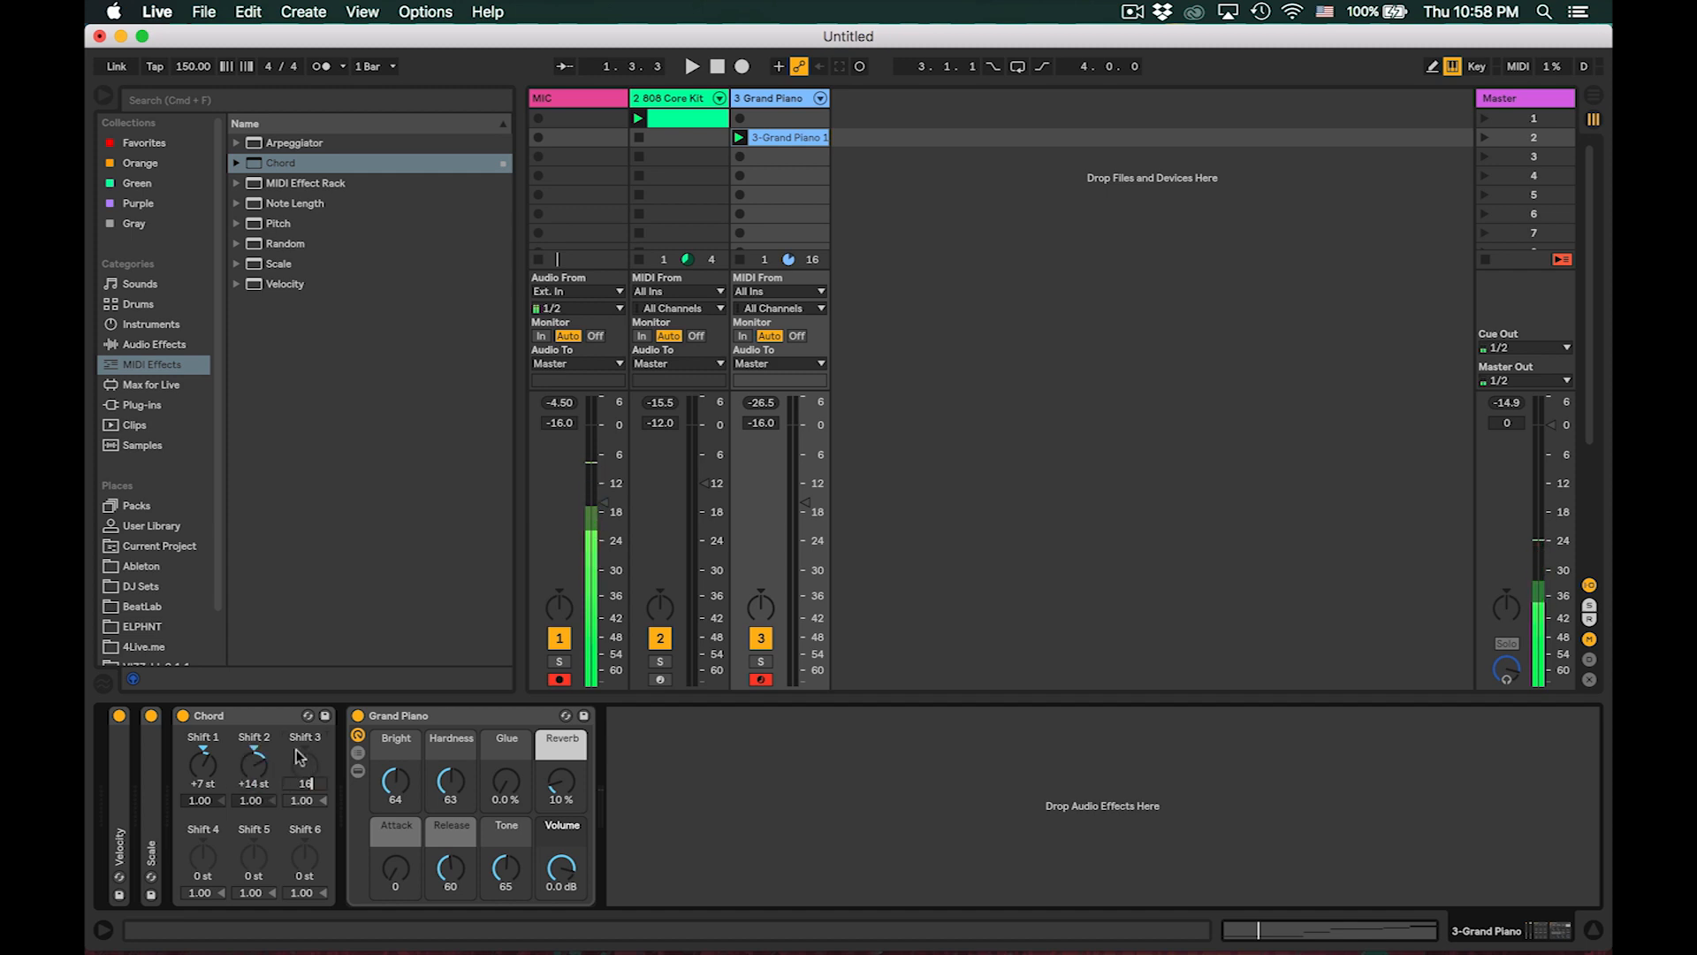
text(16)
click(276, 724)
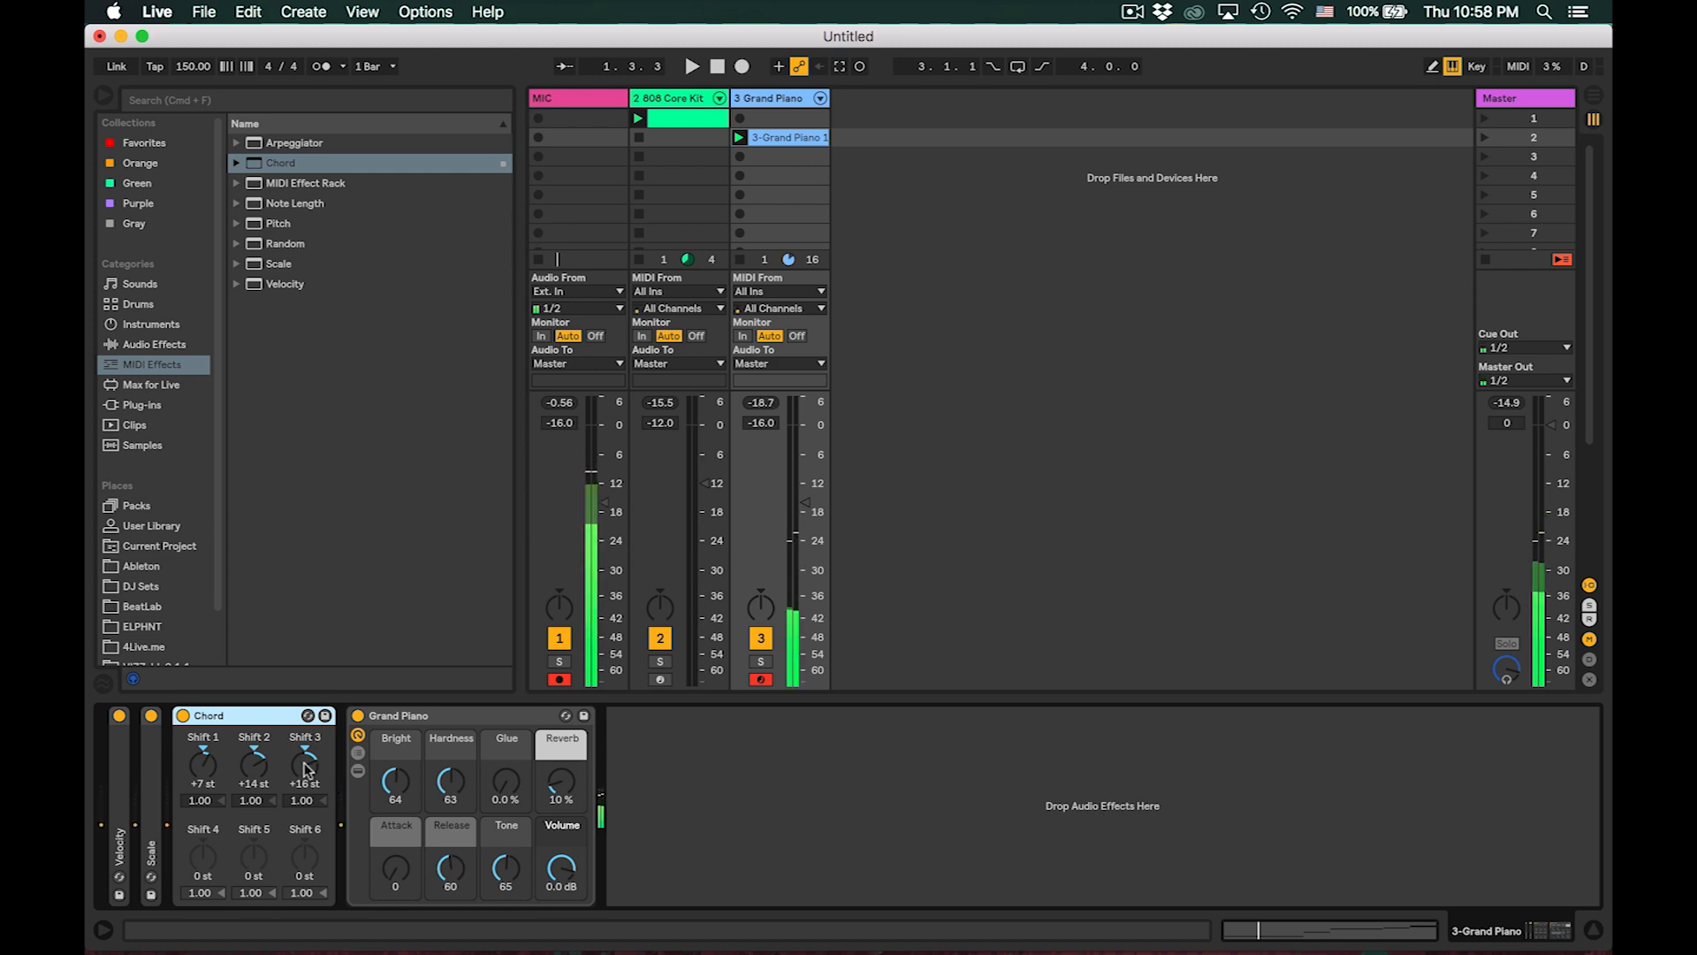
click(202, 857)
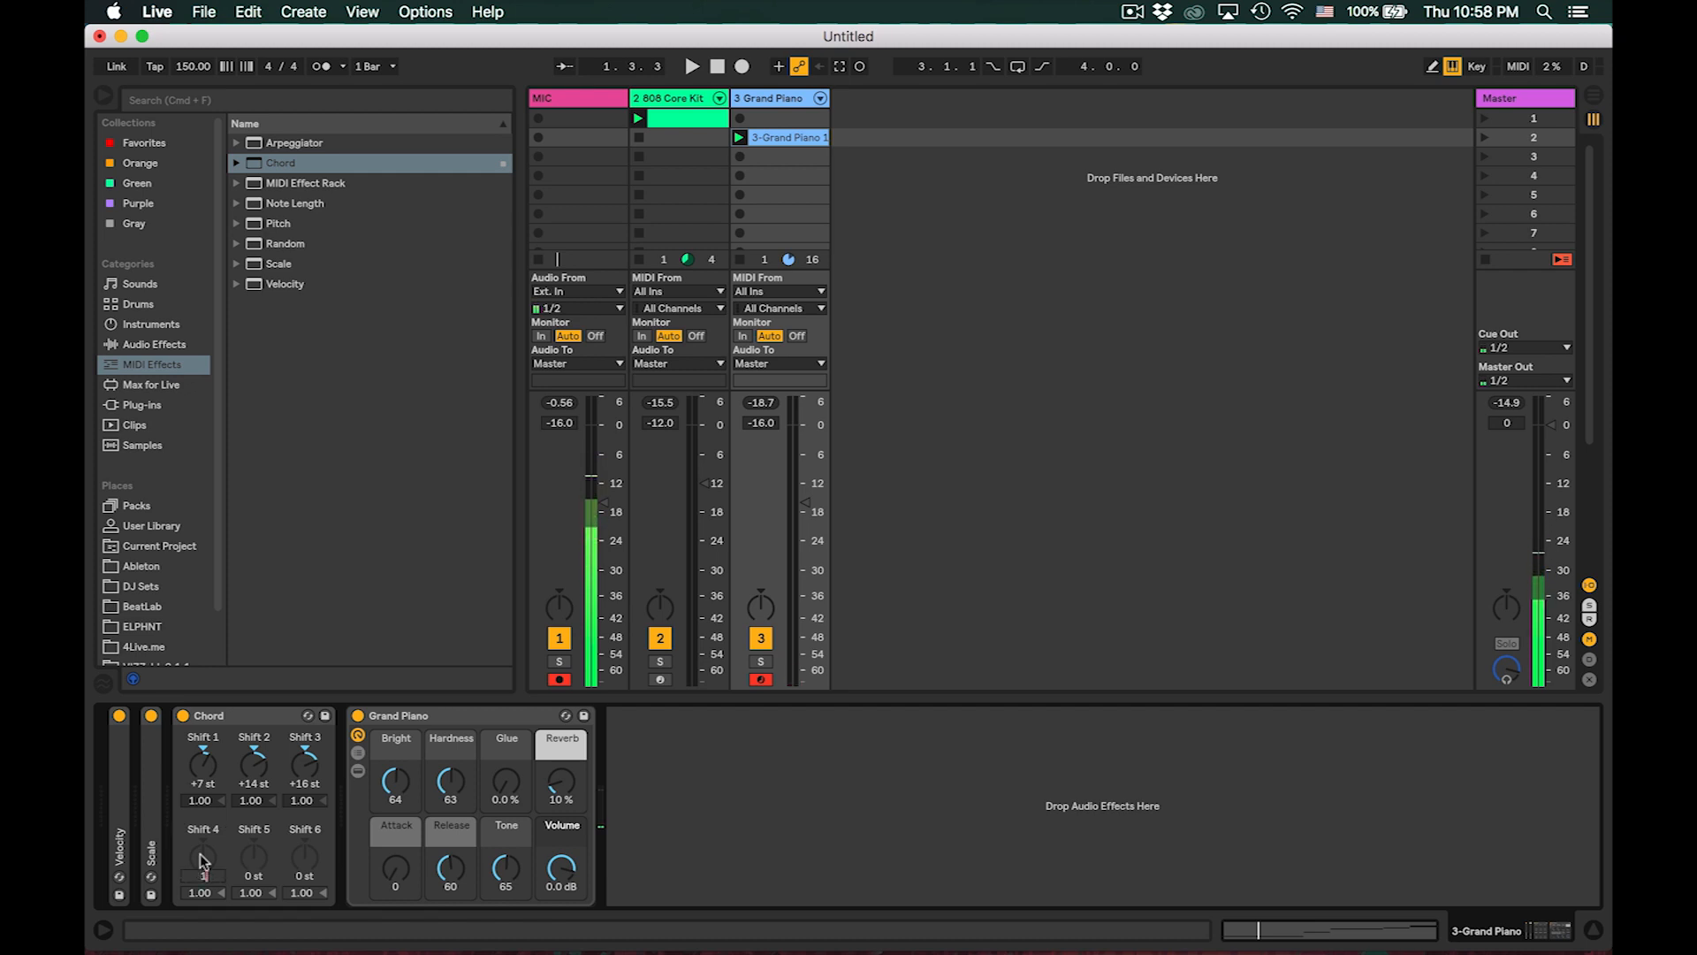
key(Return)
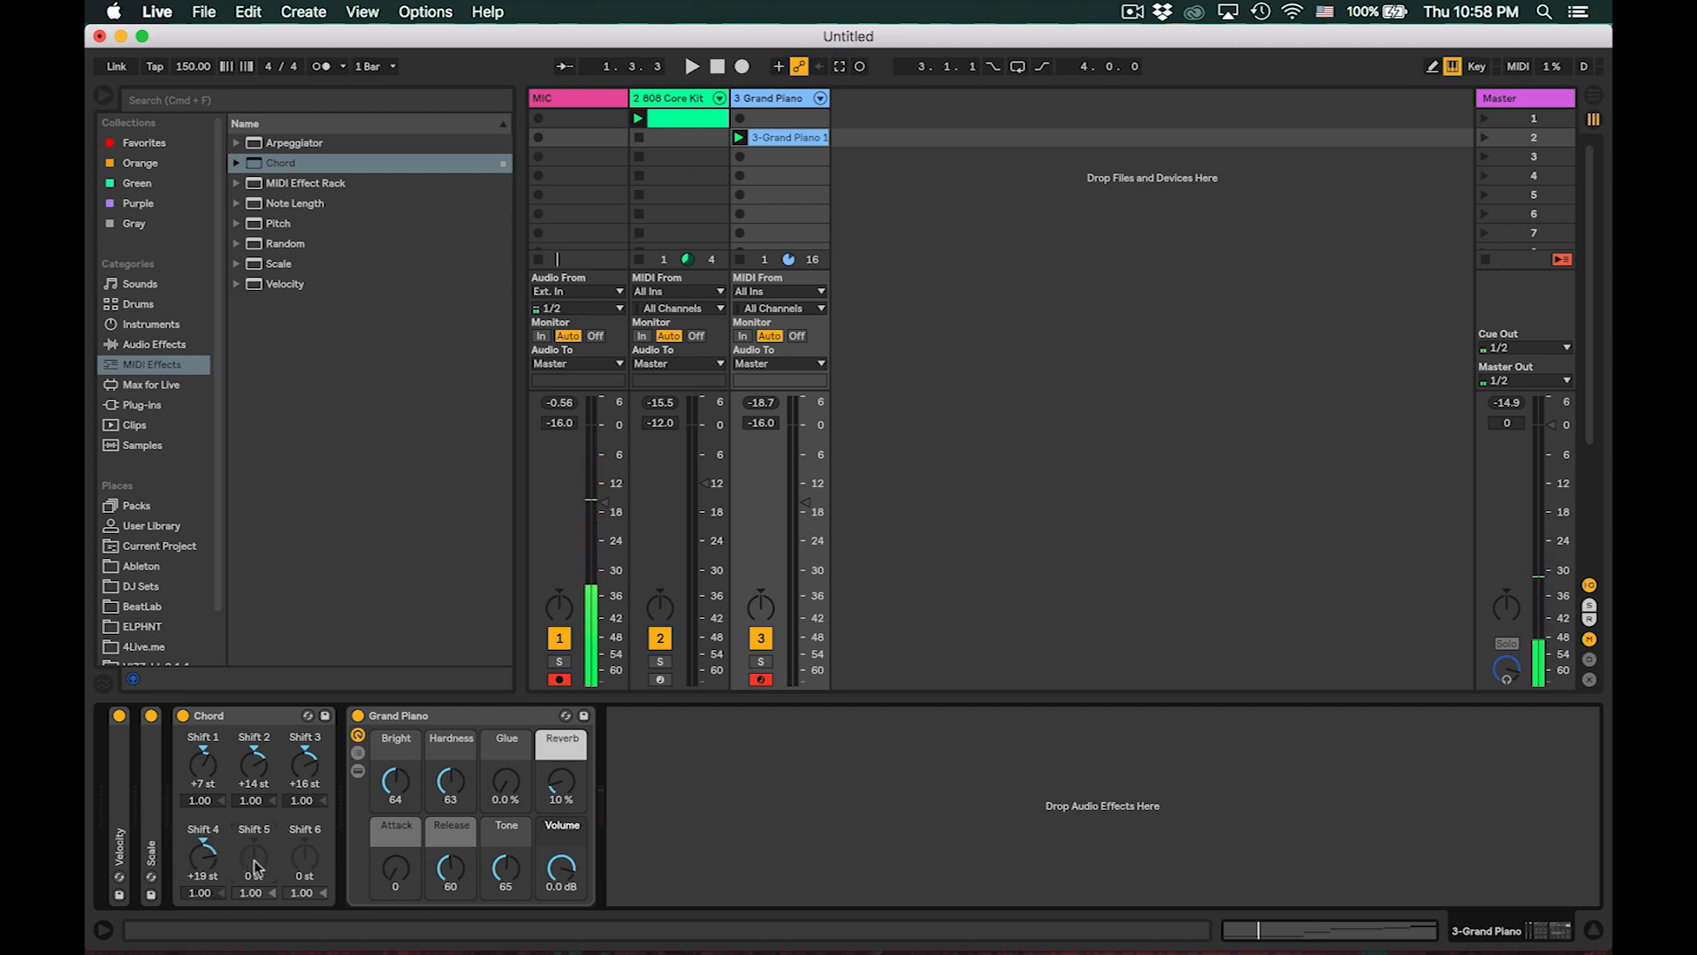
key(Return)
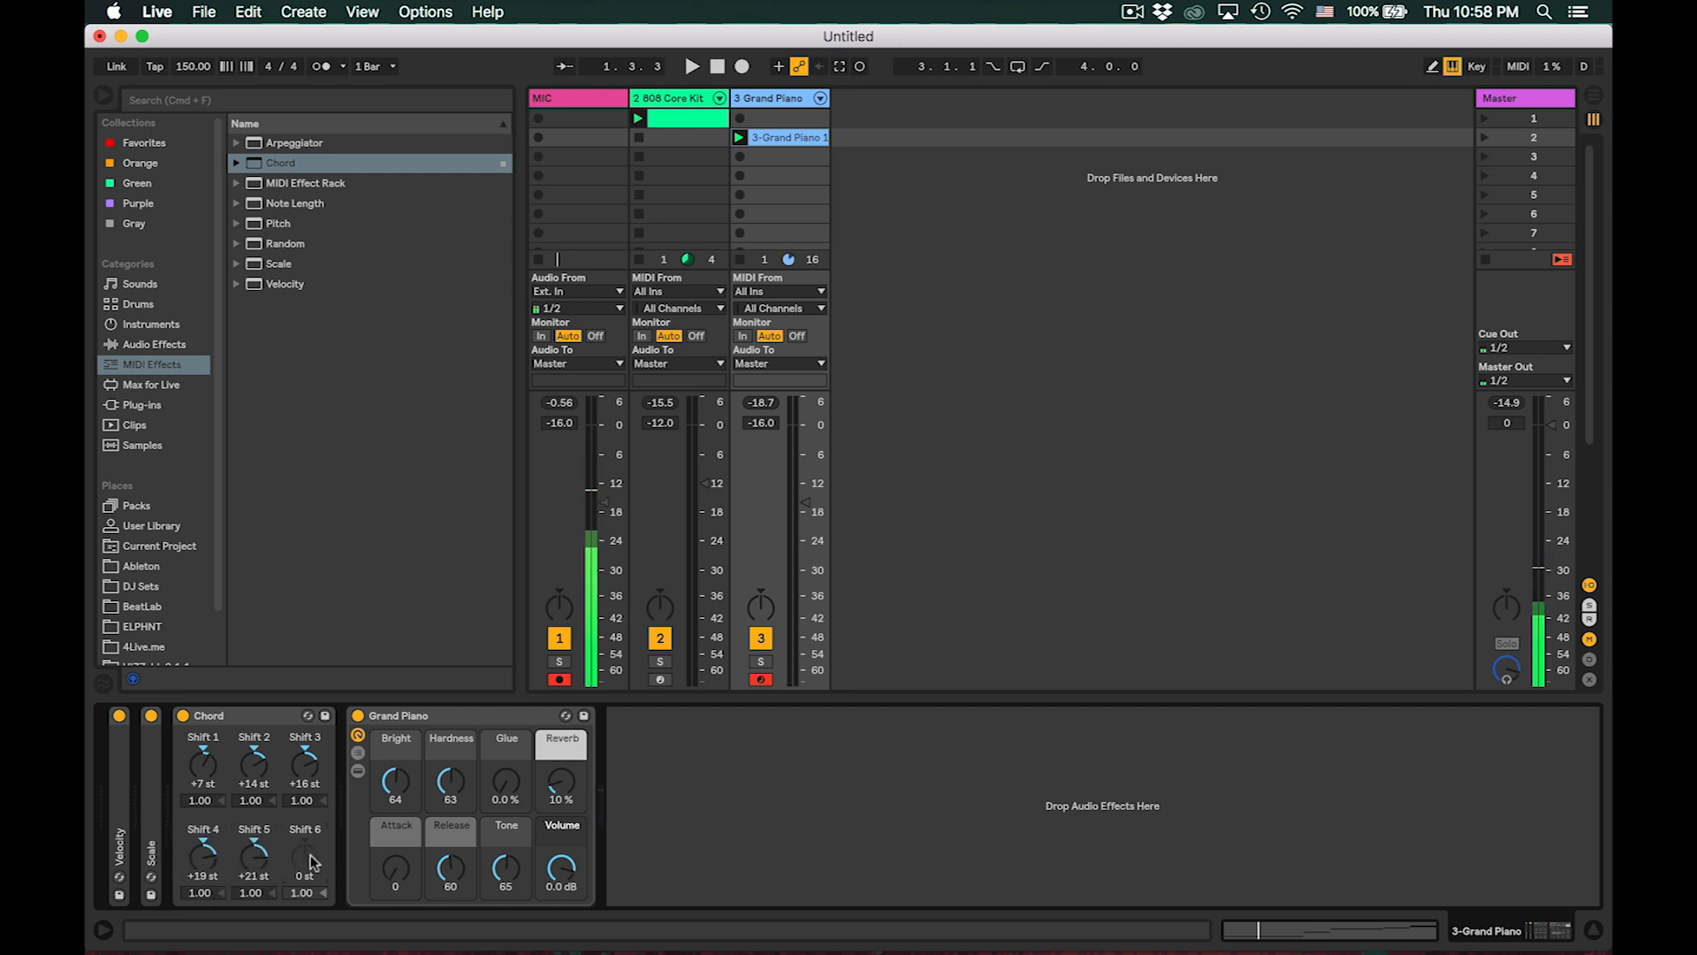
key(Return)
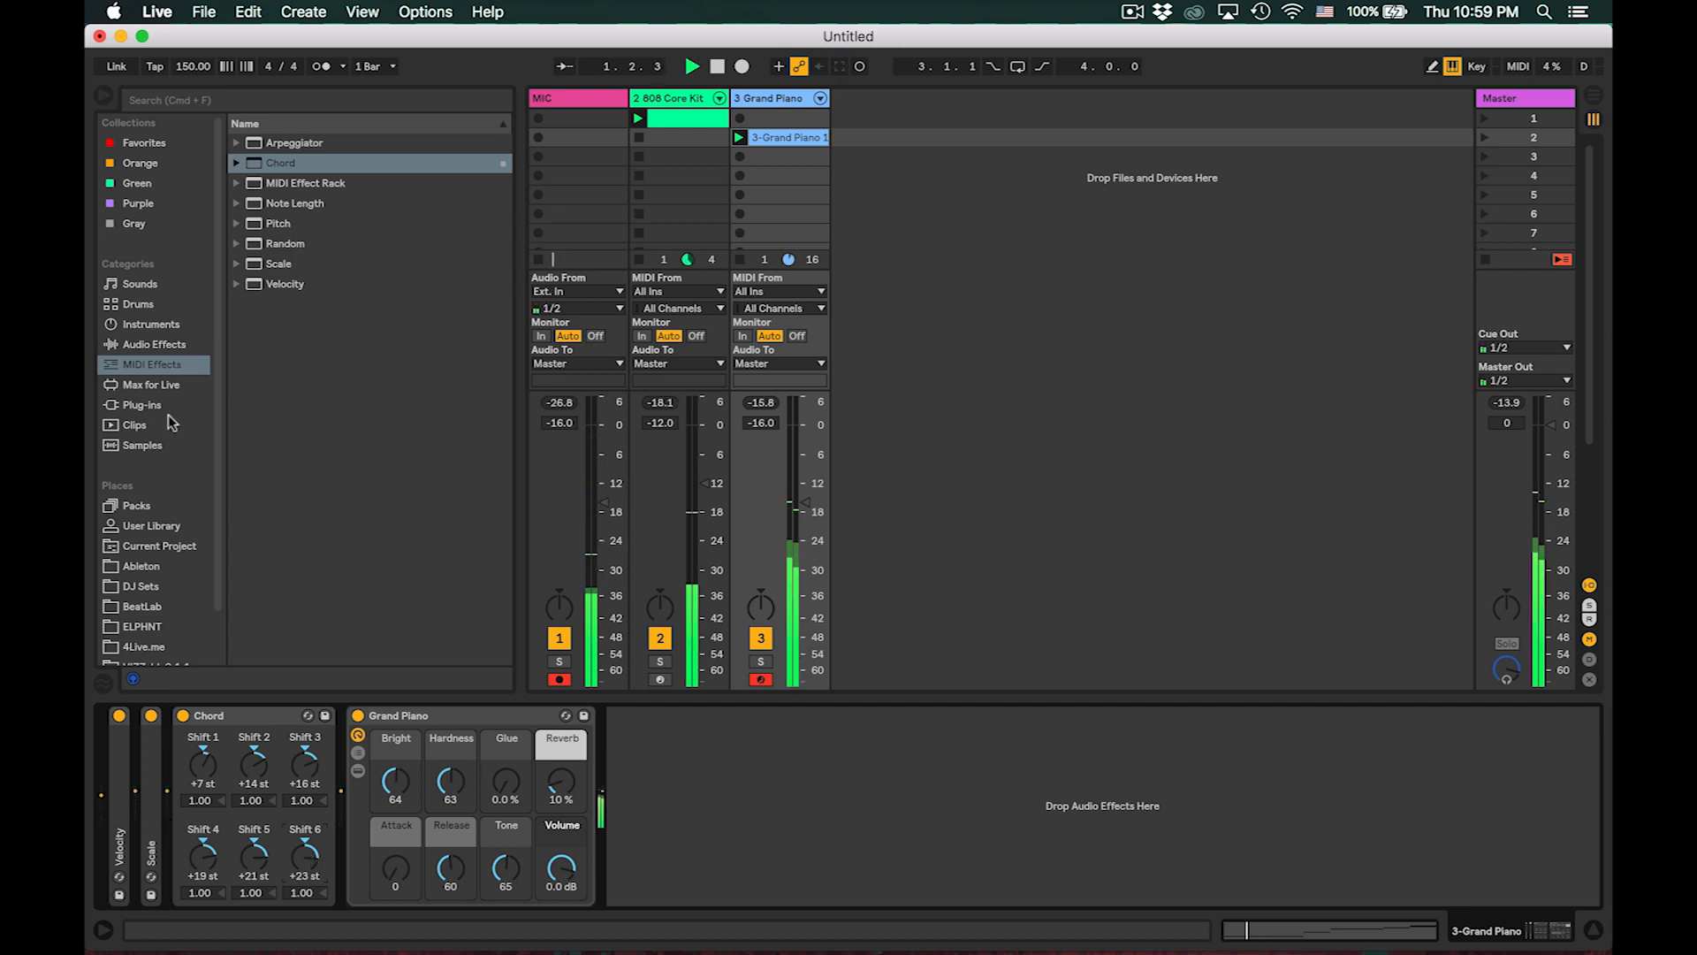
- Hide the browser, listen to the chords with the Grand Piano clip's notes open, and close the clip editor
click(102, 96)
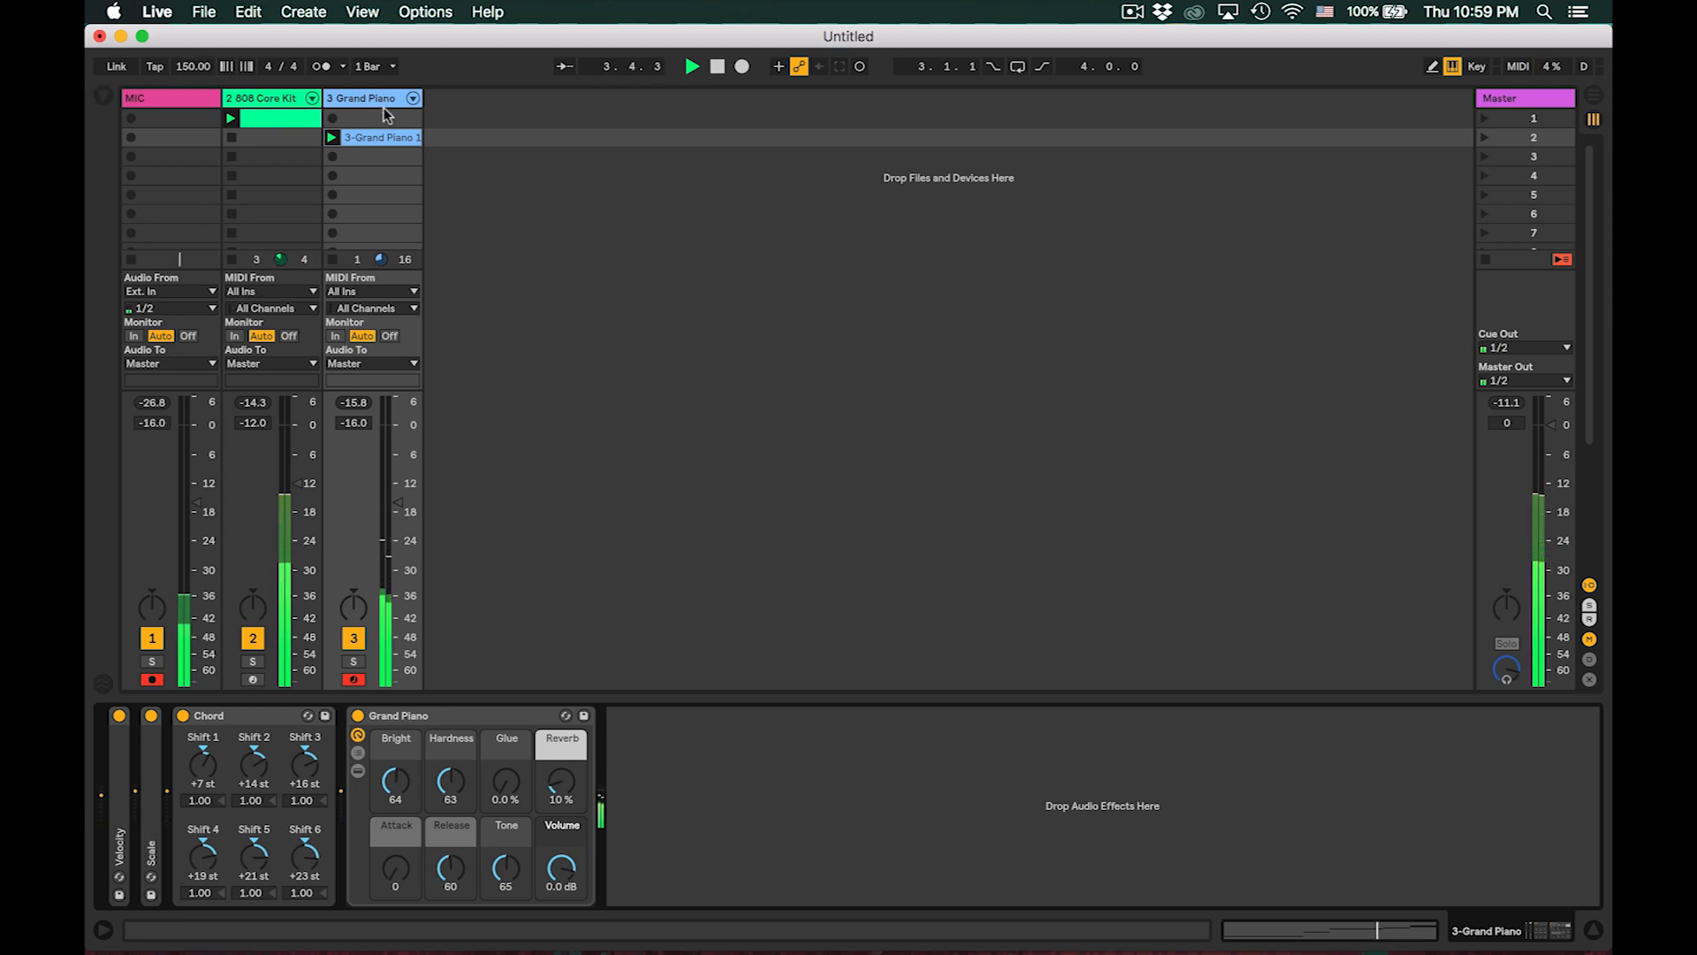
double_click(384, 140)
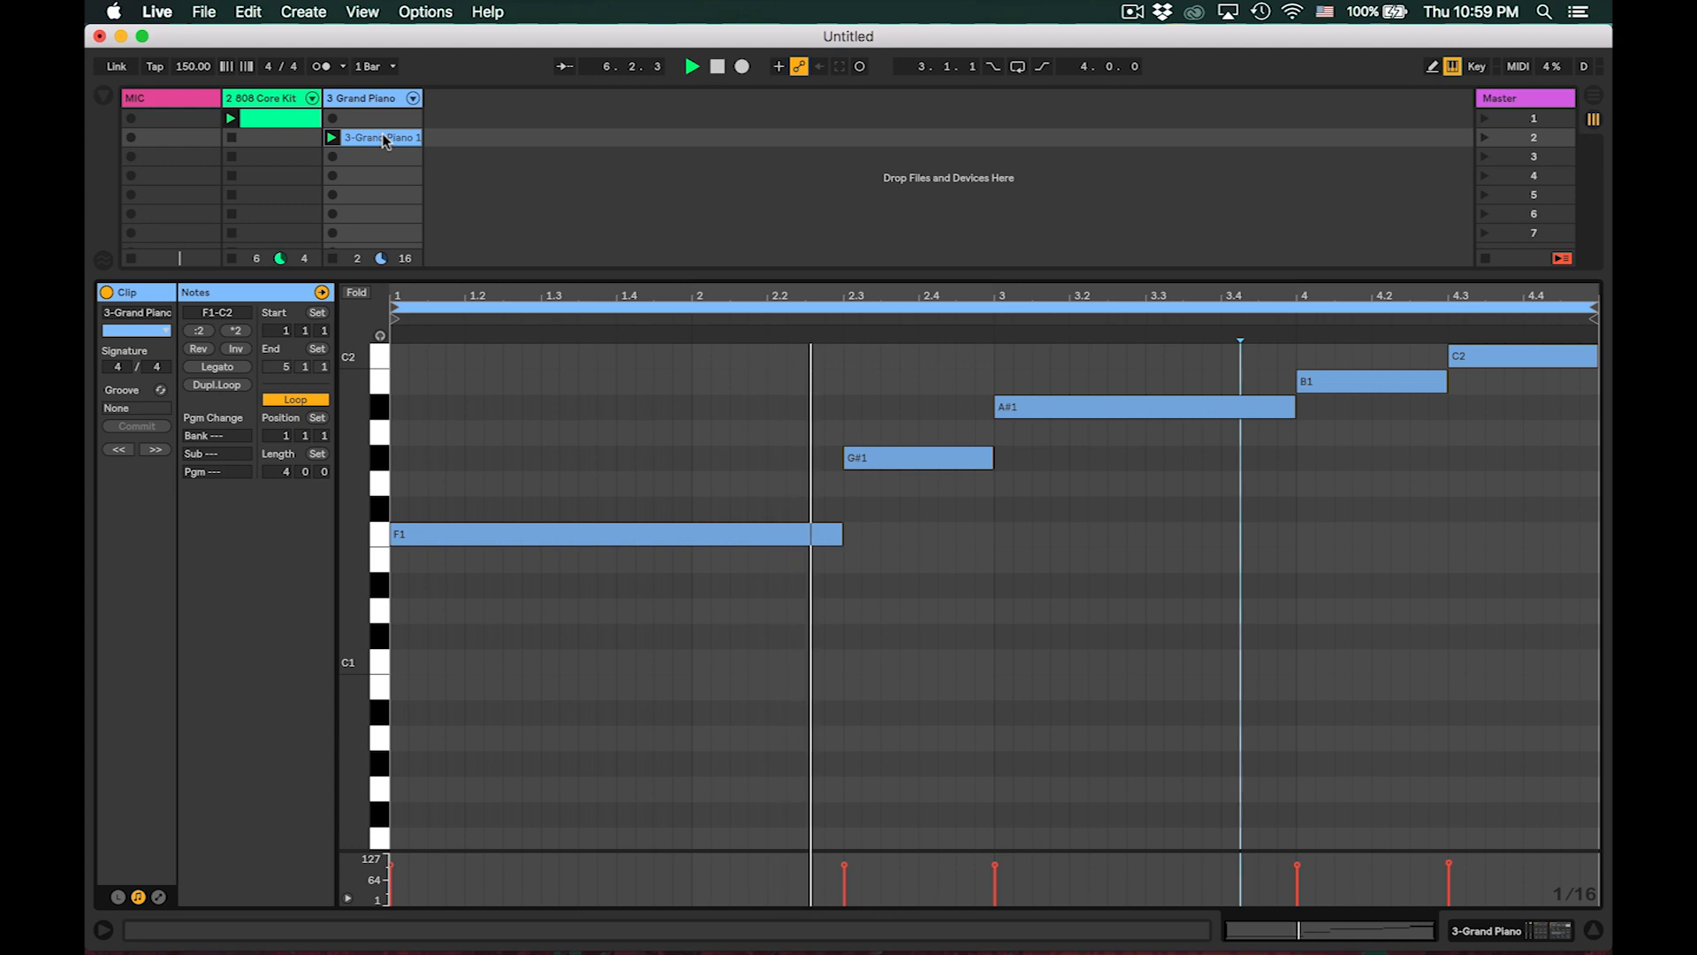
key(space)
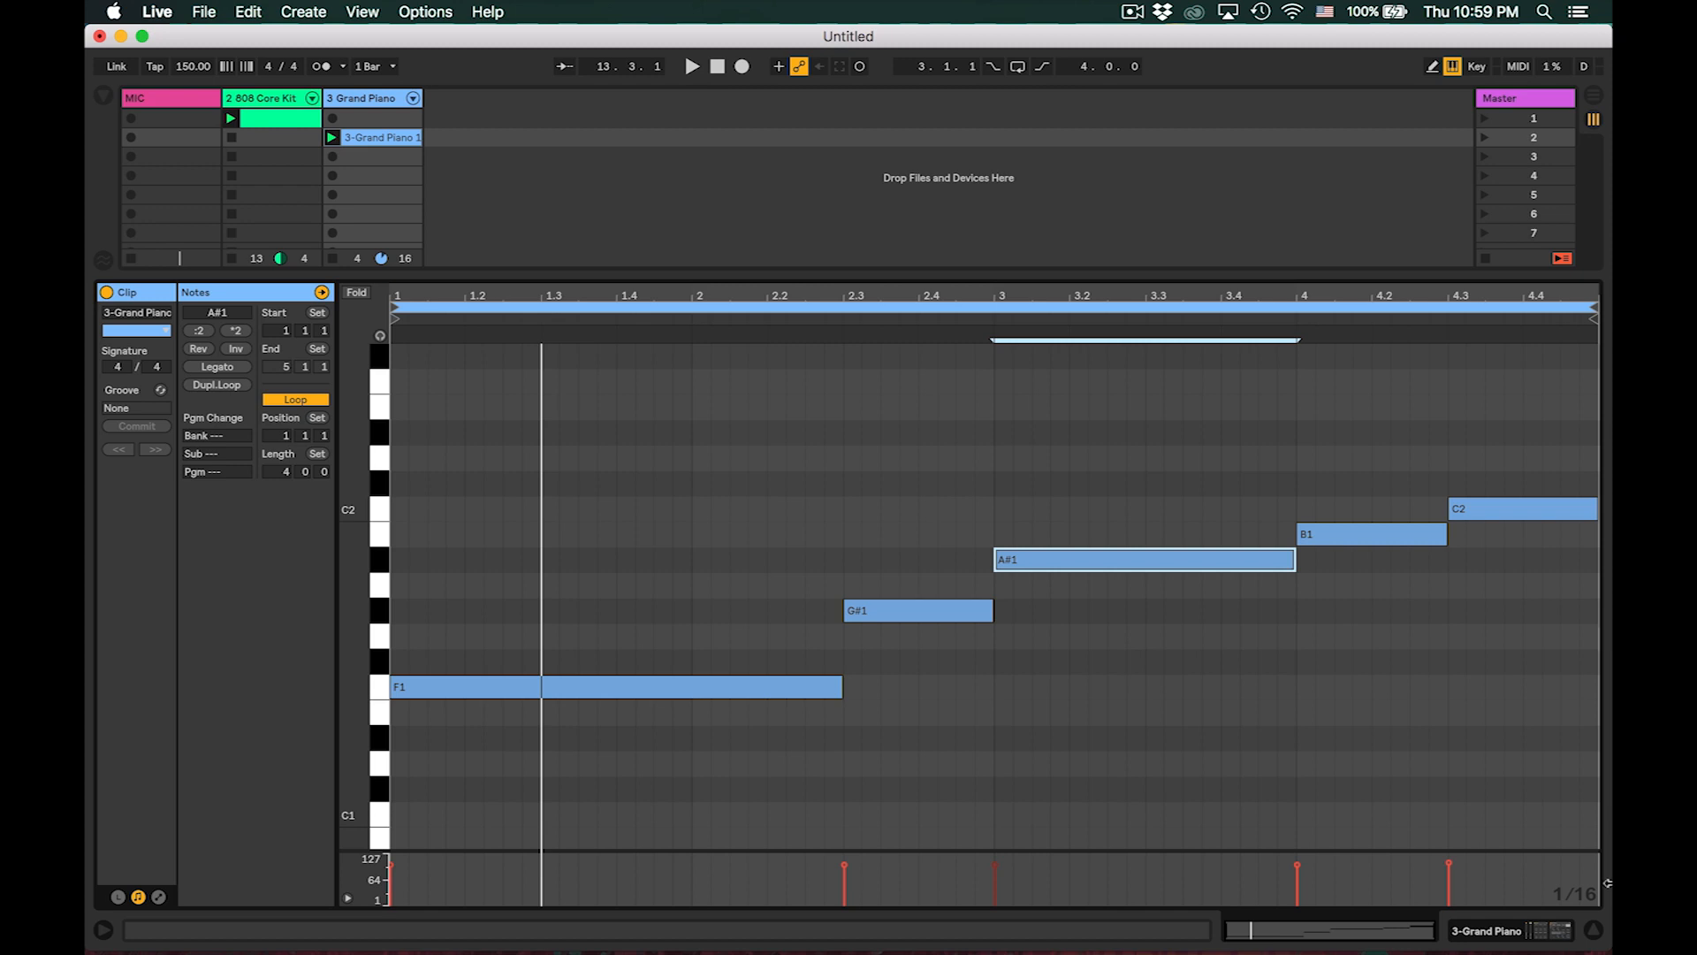
click(1593, 931)
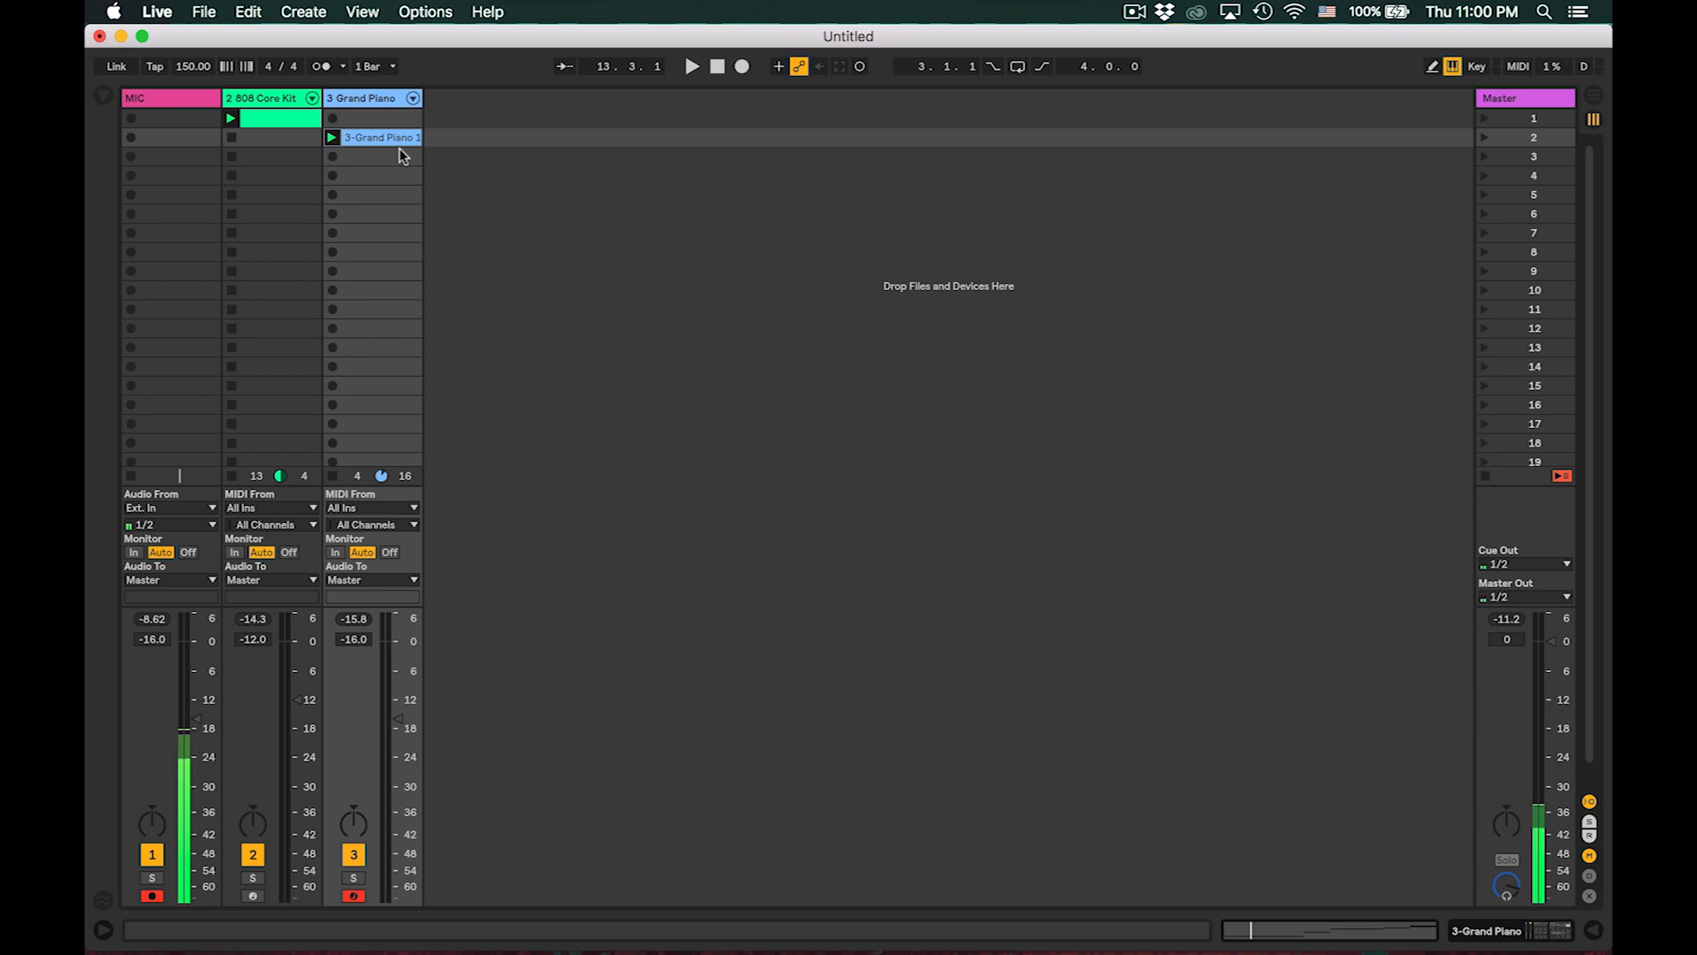
- Create a new MIDI track, arm it for recording, and set its MIDI input to 3-Grand Piano
key(super+shift+t)
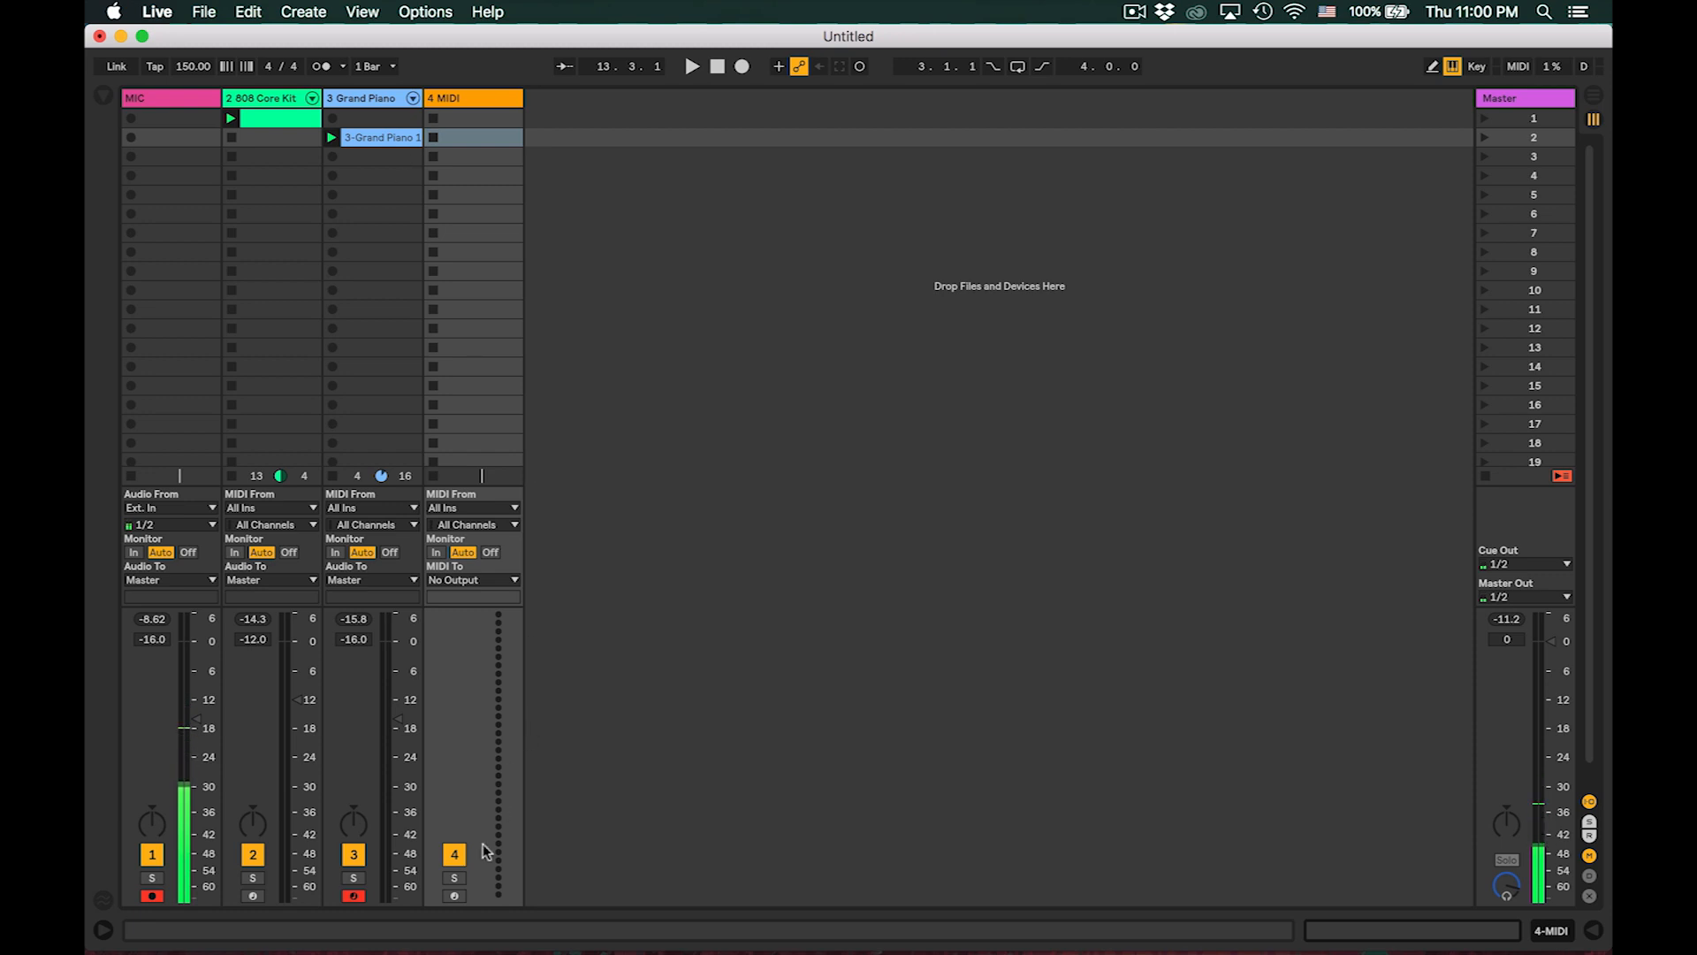
click(455, 895)
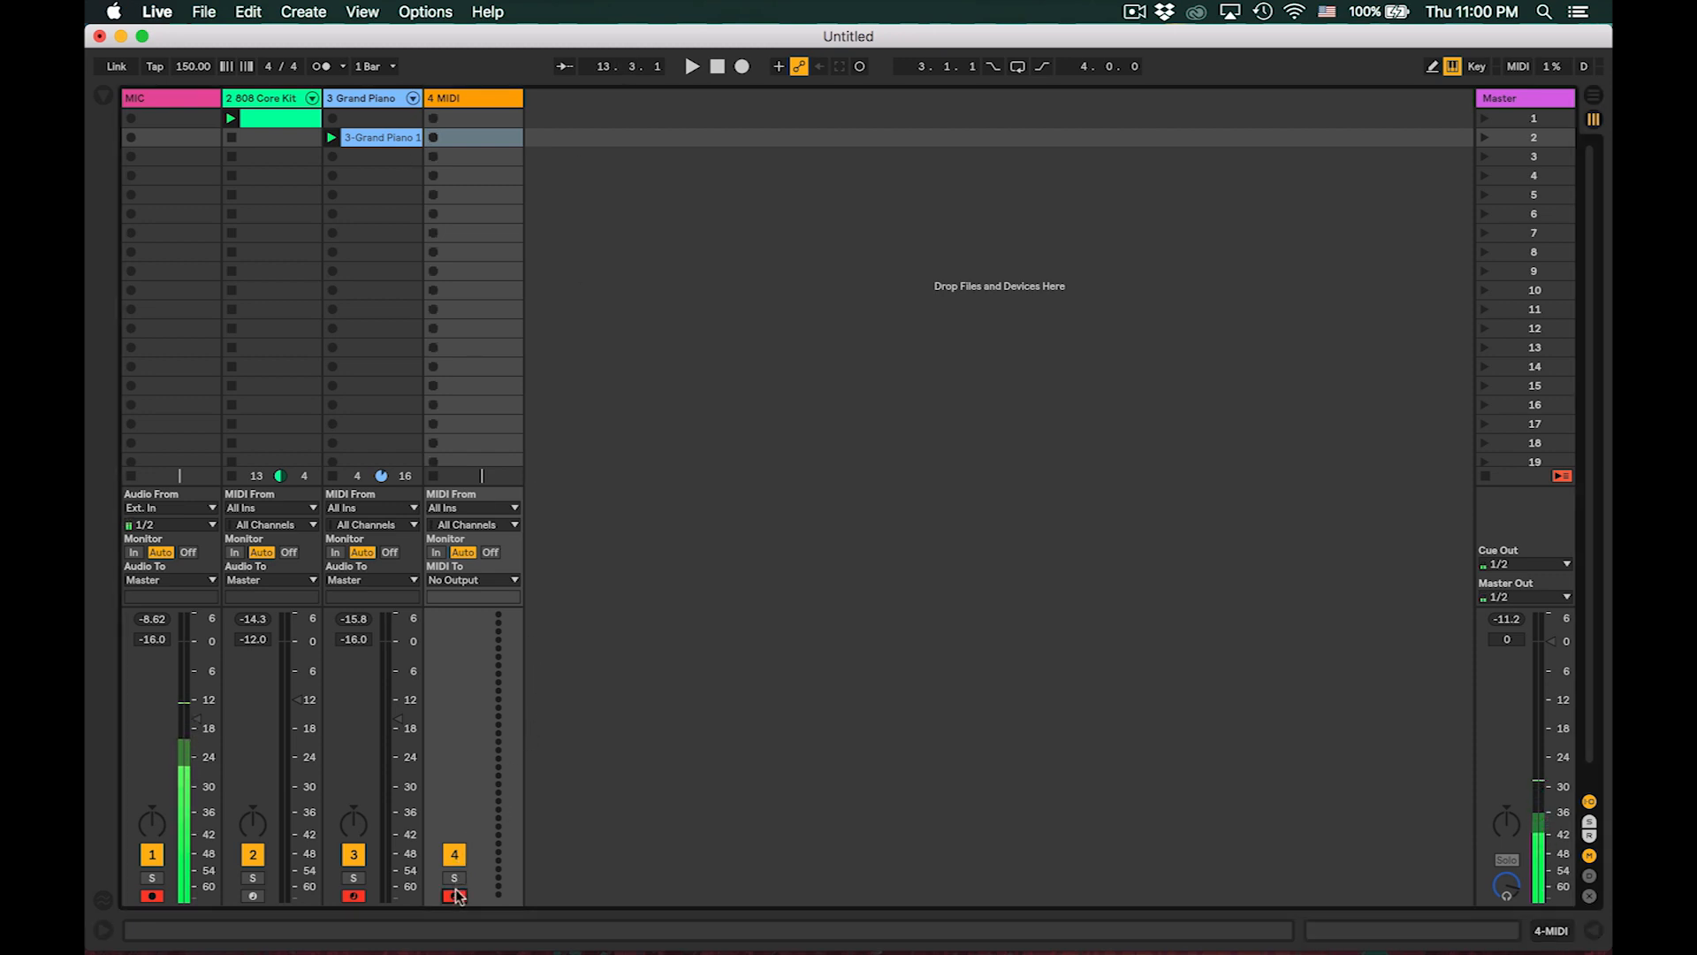
click(484, 508)
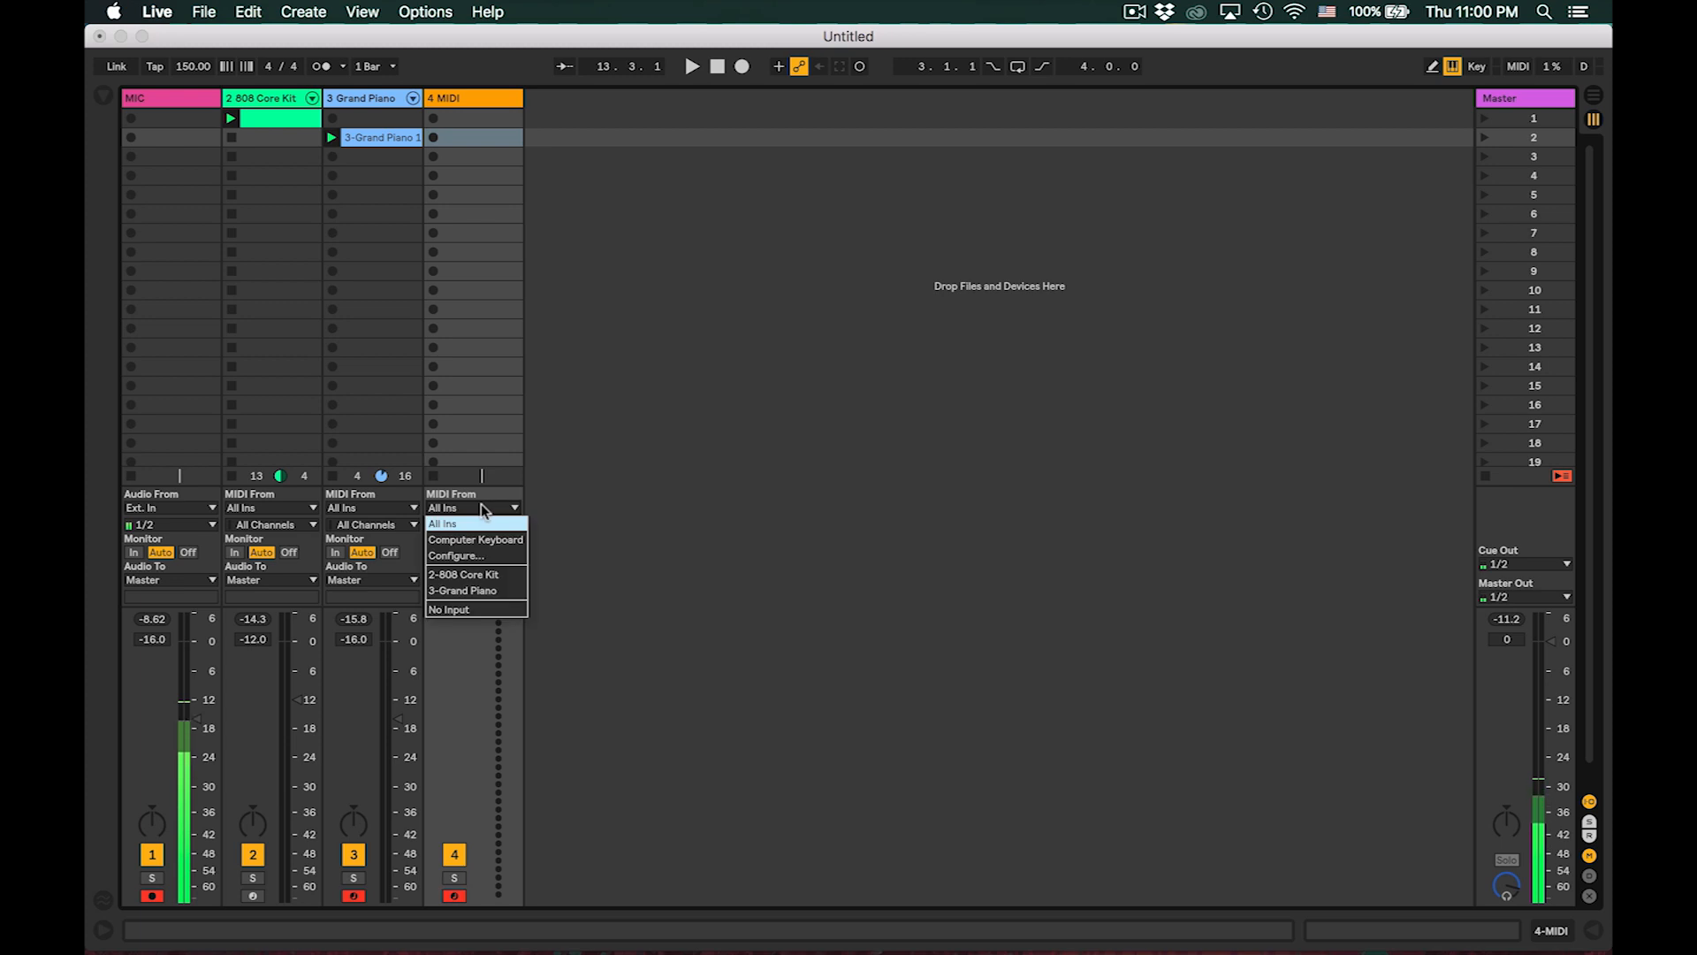
click(471, 591)
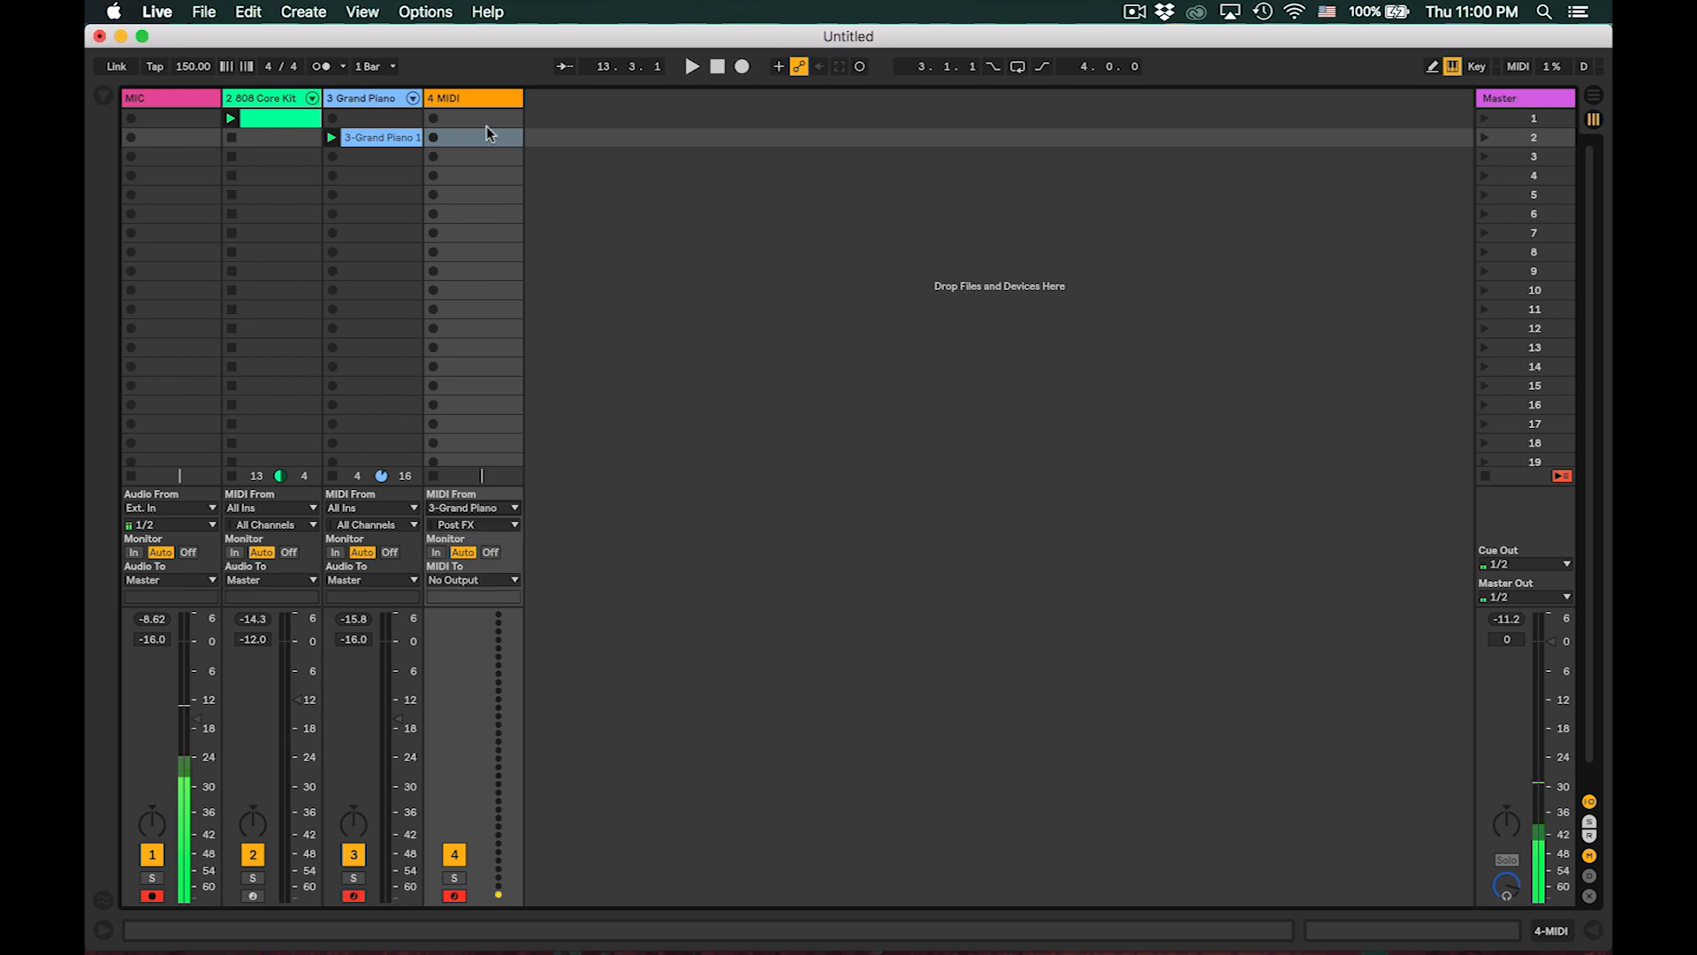
- Record the generated chords into the second clip slot of the 4 MIDI track, stopping during bar 9
click(434, 137)
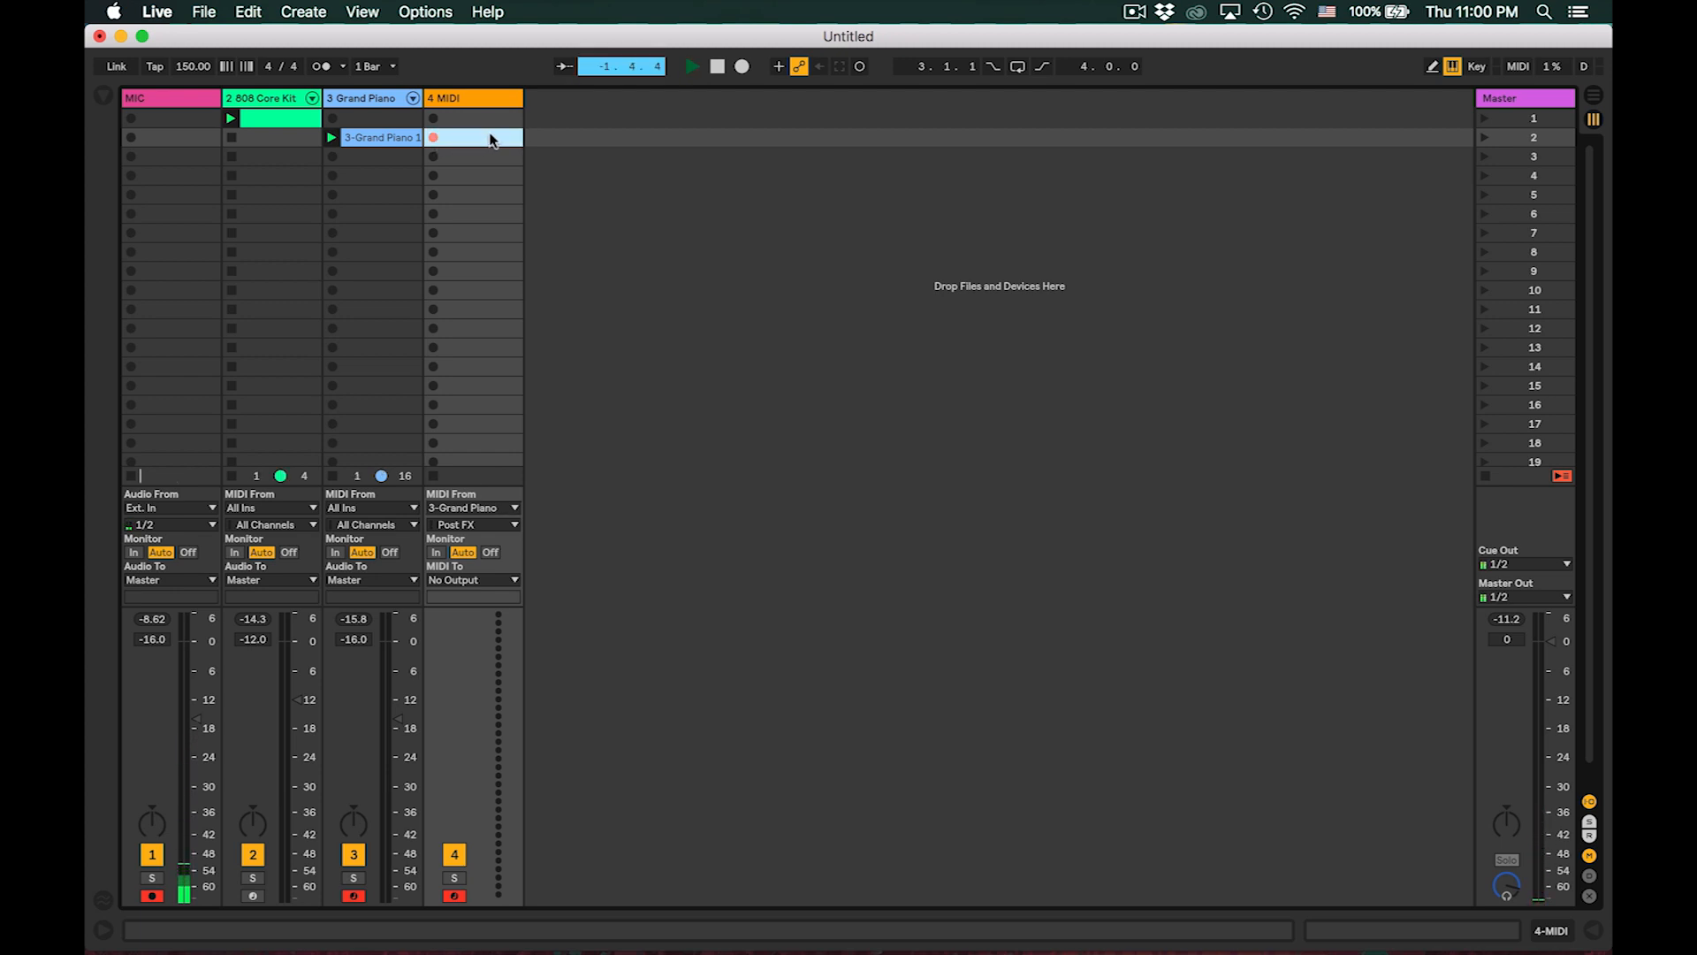
double_click(492, 138)
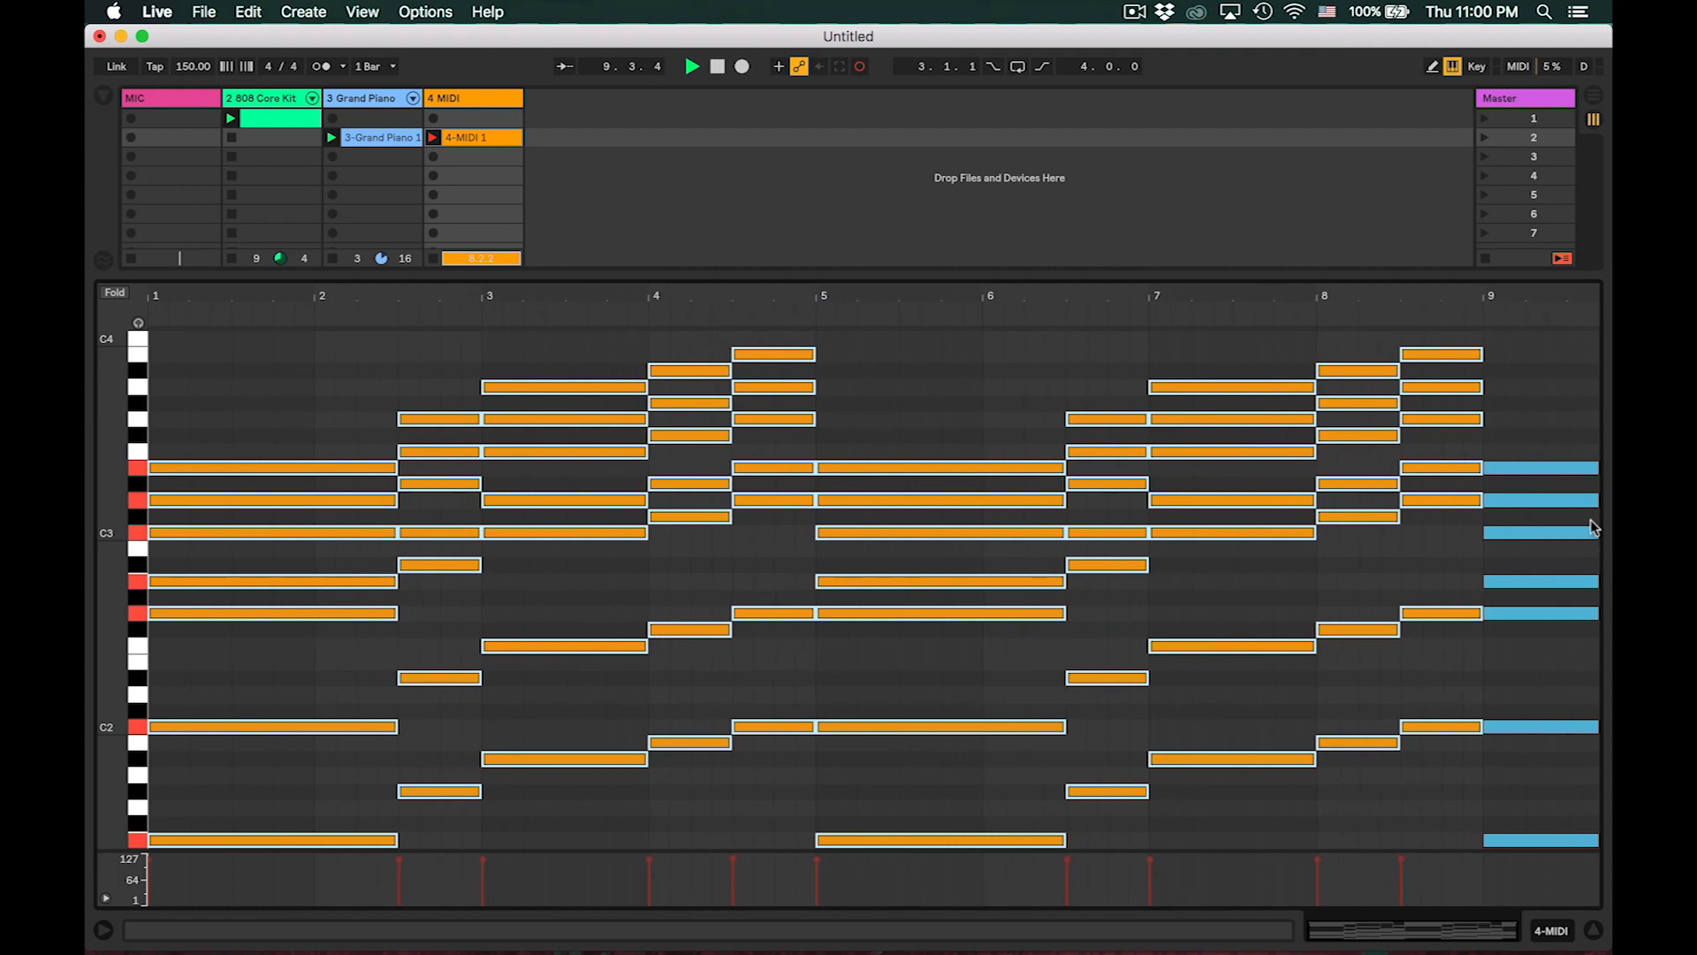
key(space)
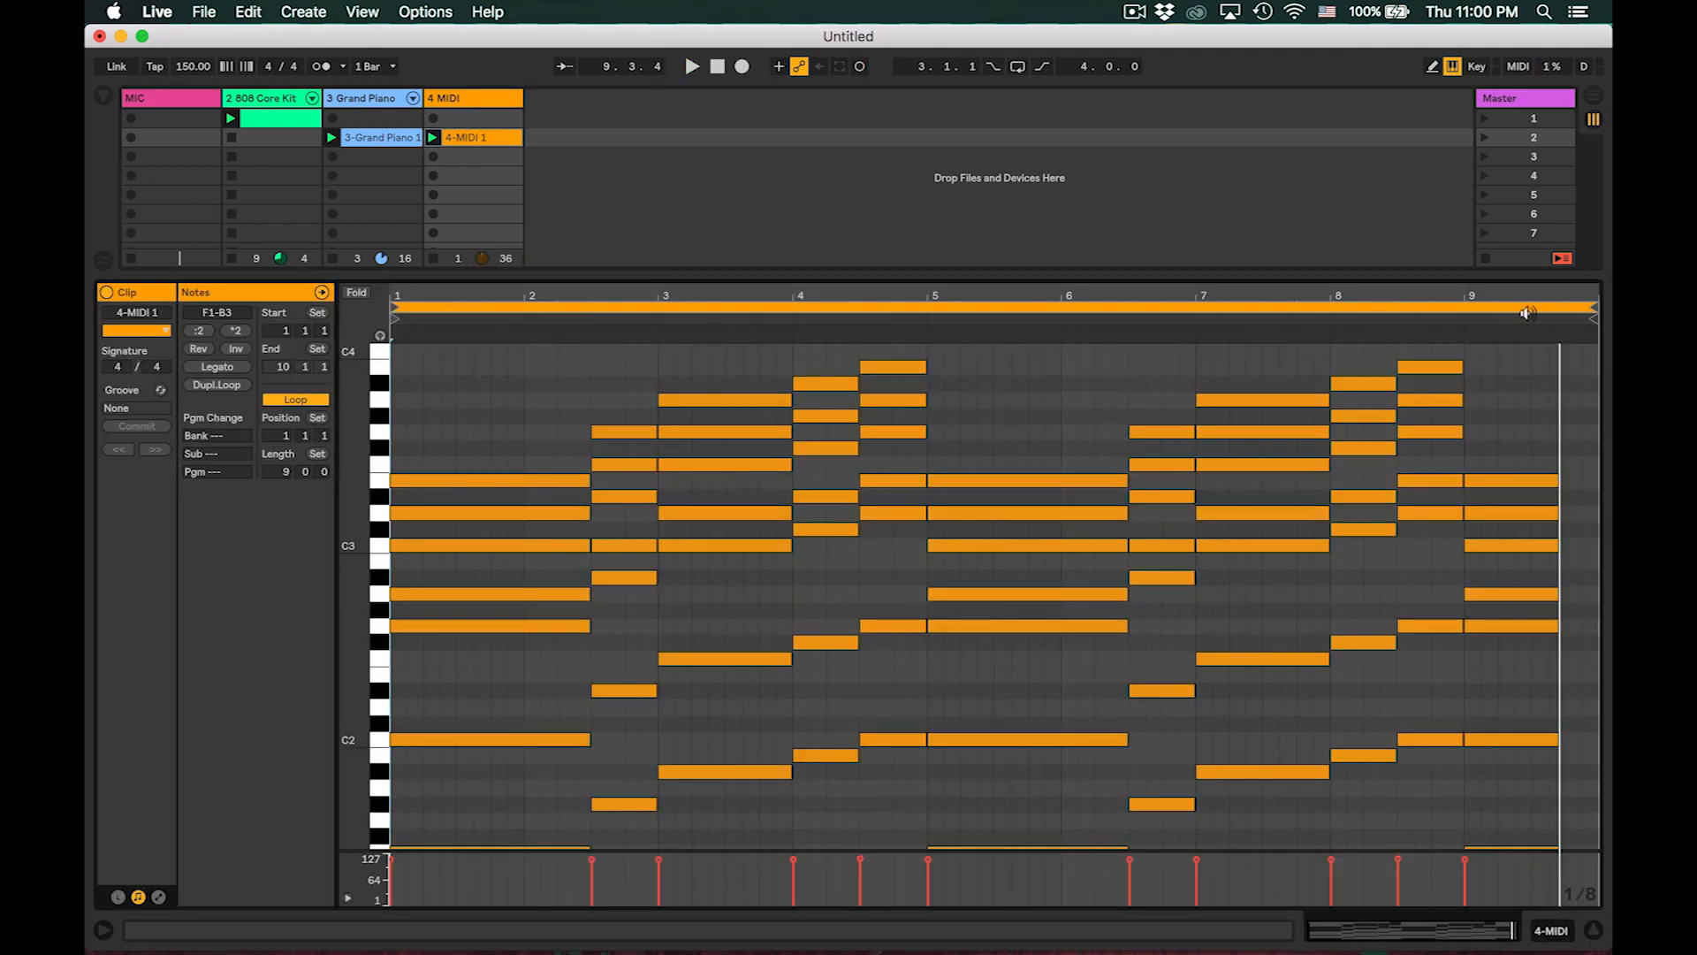
- Shorten the recorded chord clip's loop to 8 bars and crop the clip to that length
drag(1591, 307, 1464, 307)
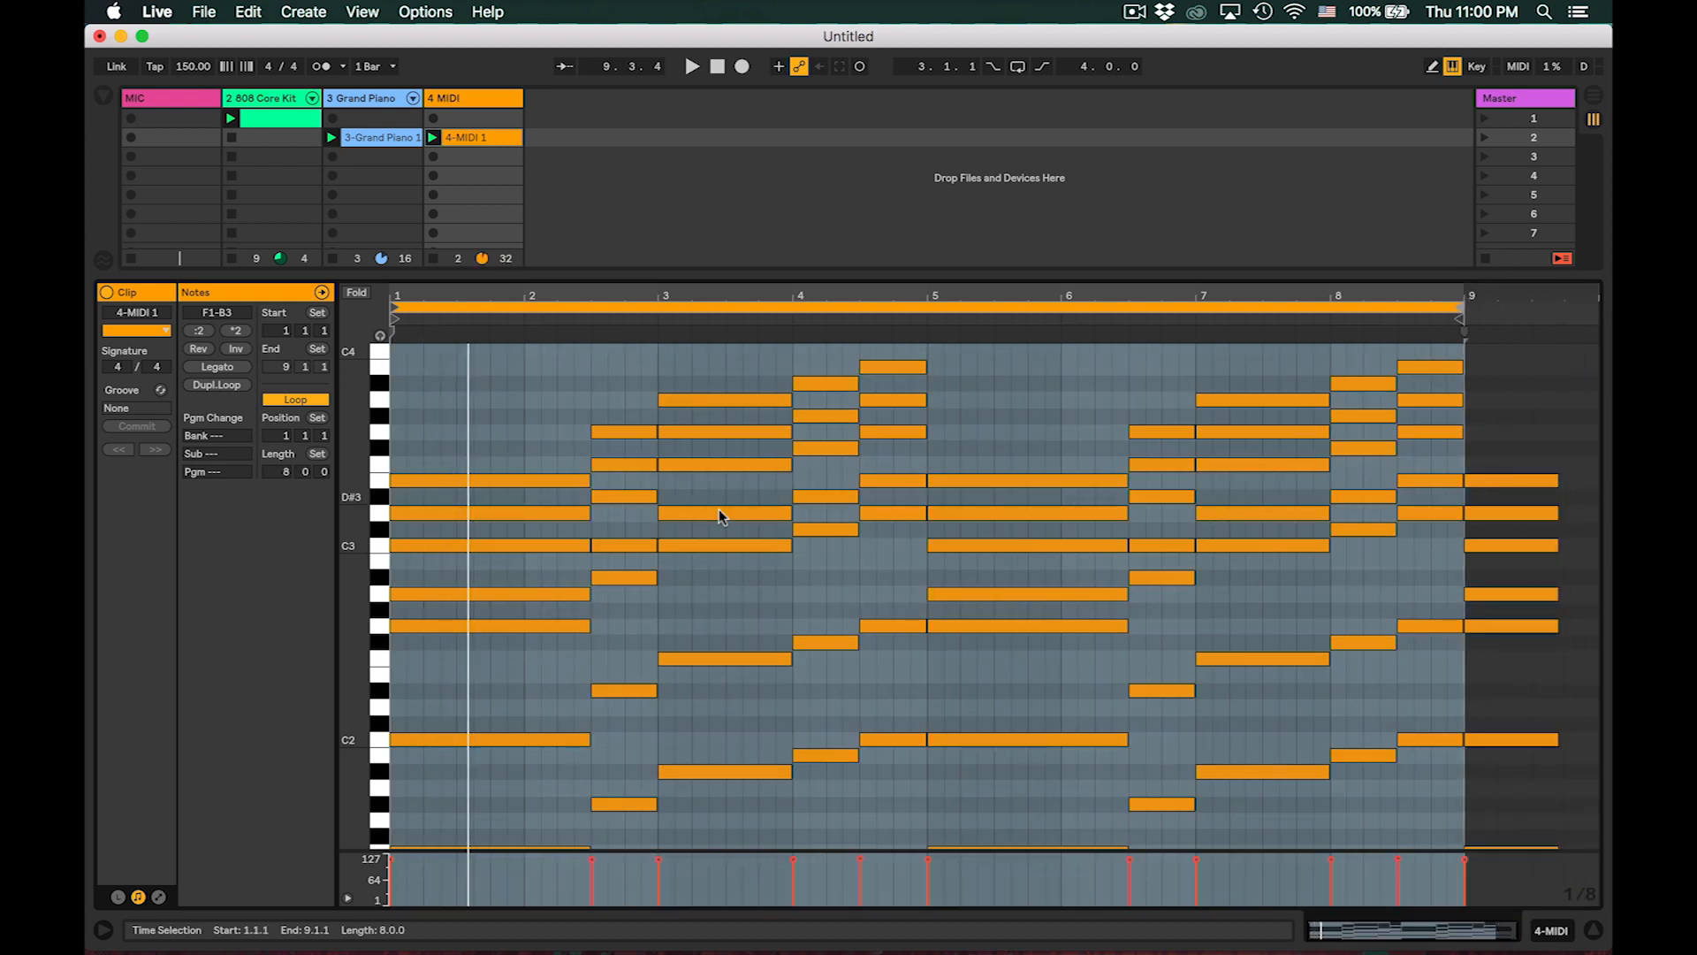
click(502, 431)
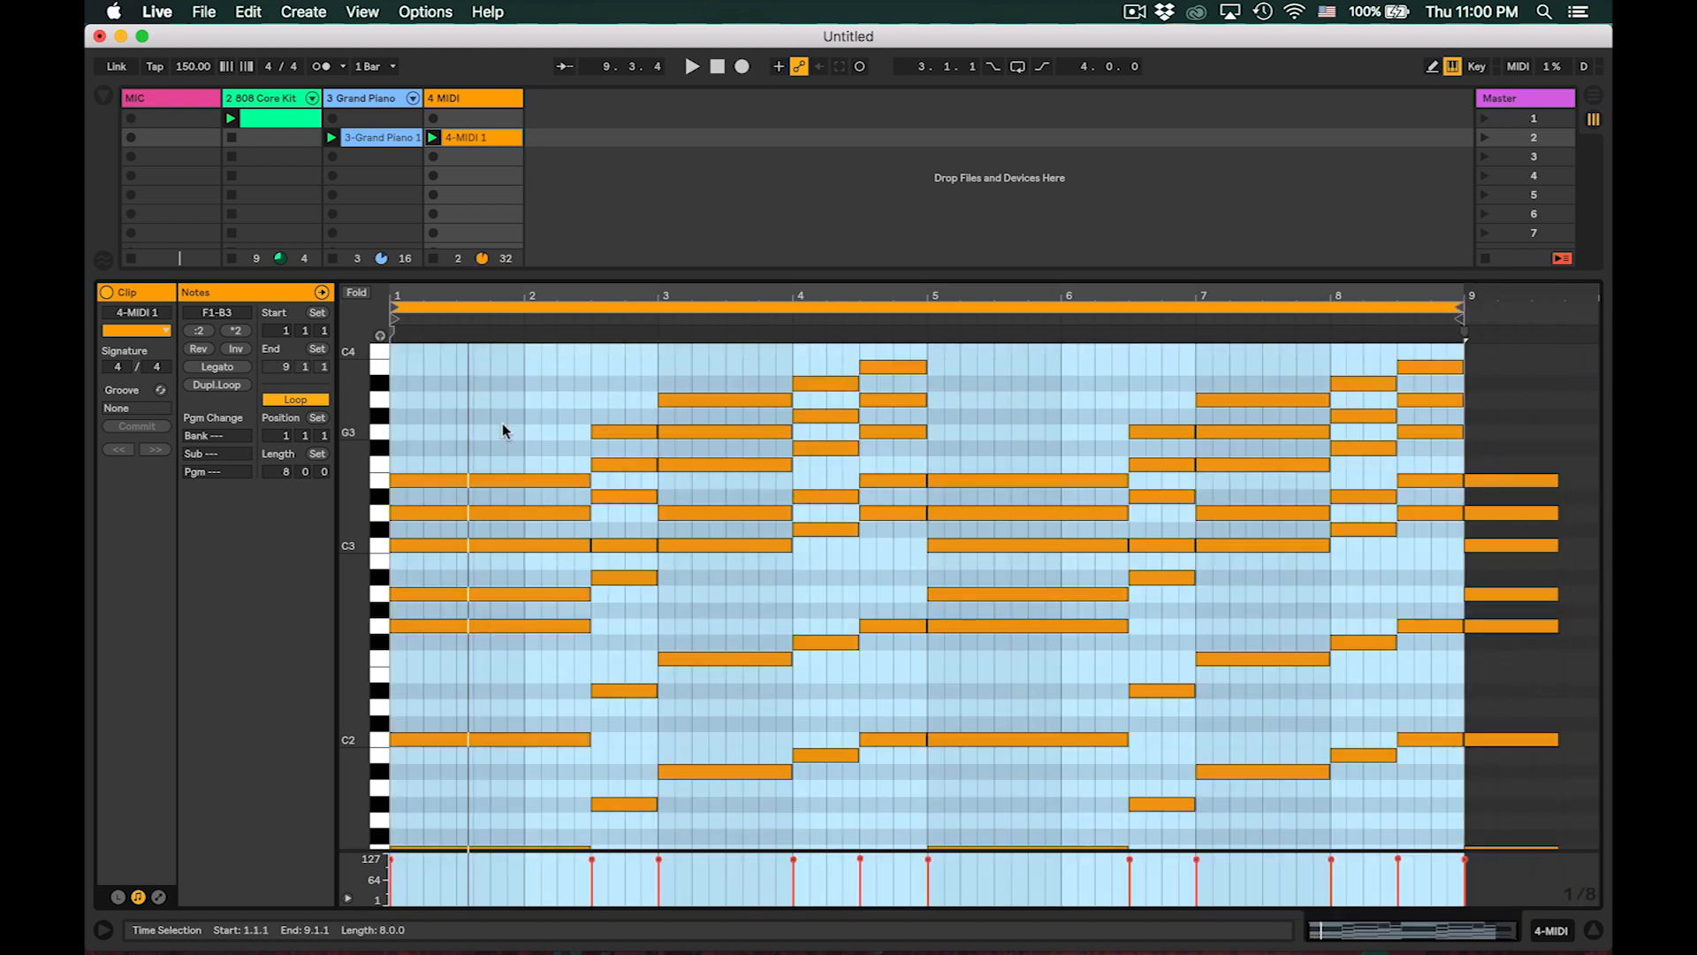
right_click(489, 144)
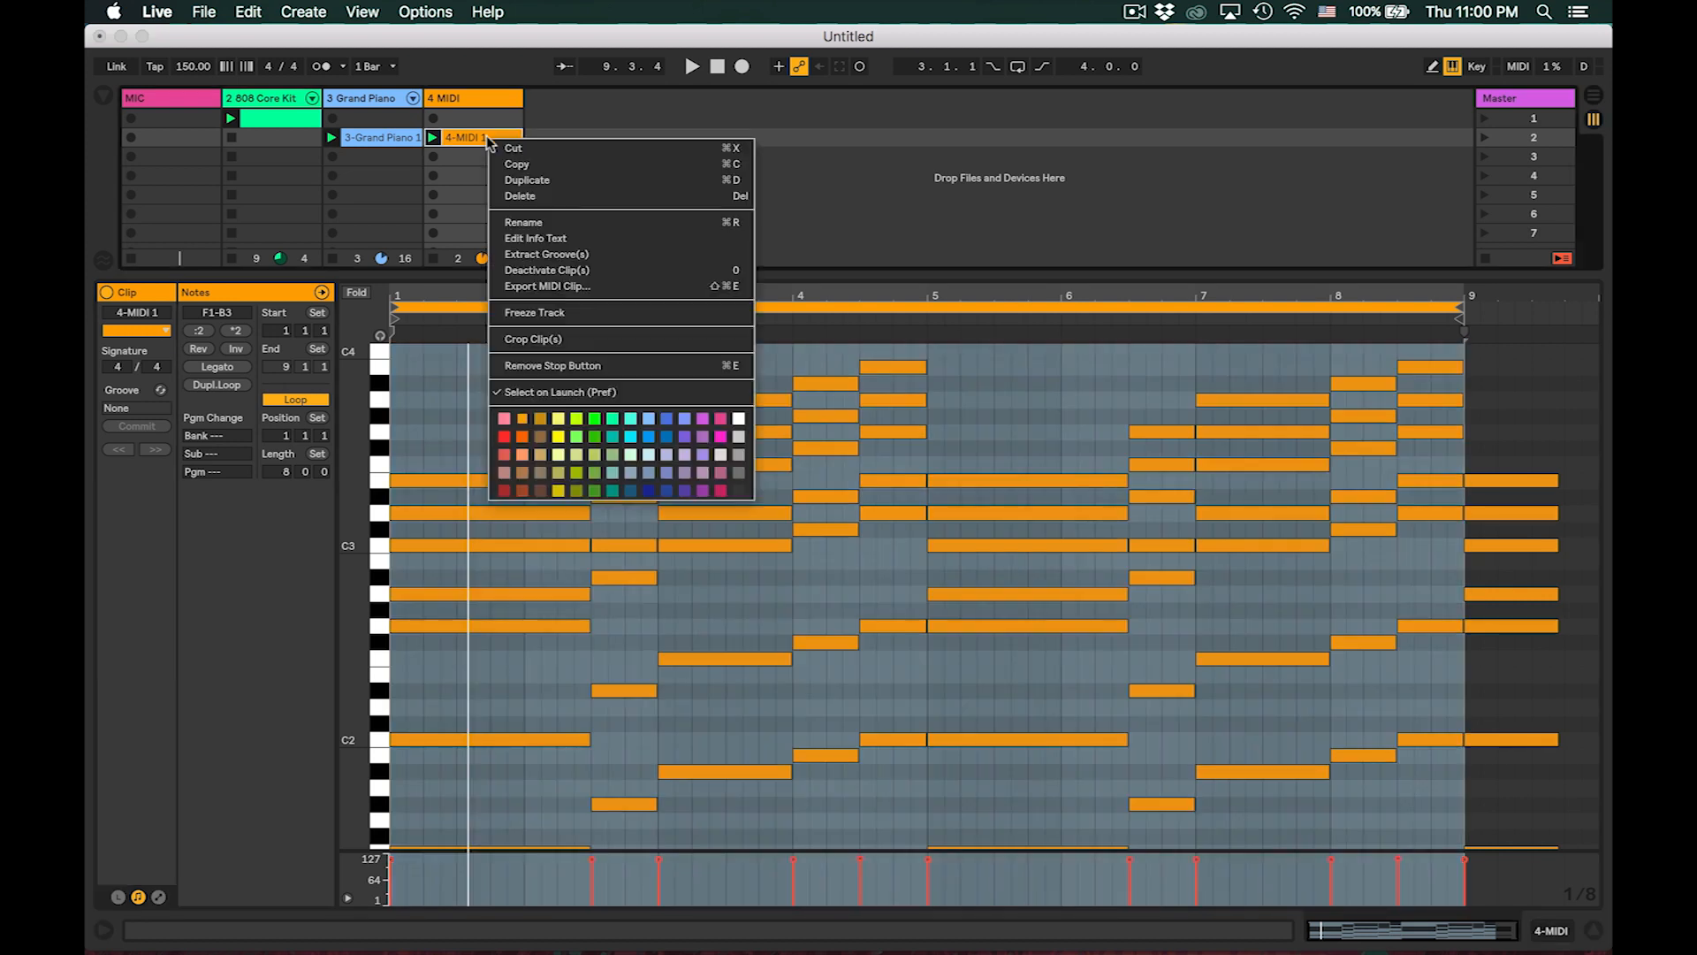
click(586, 341)
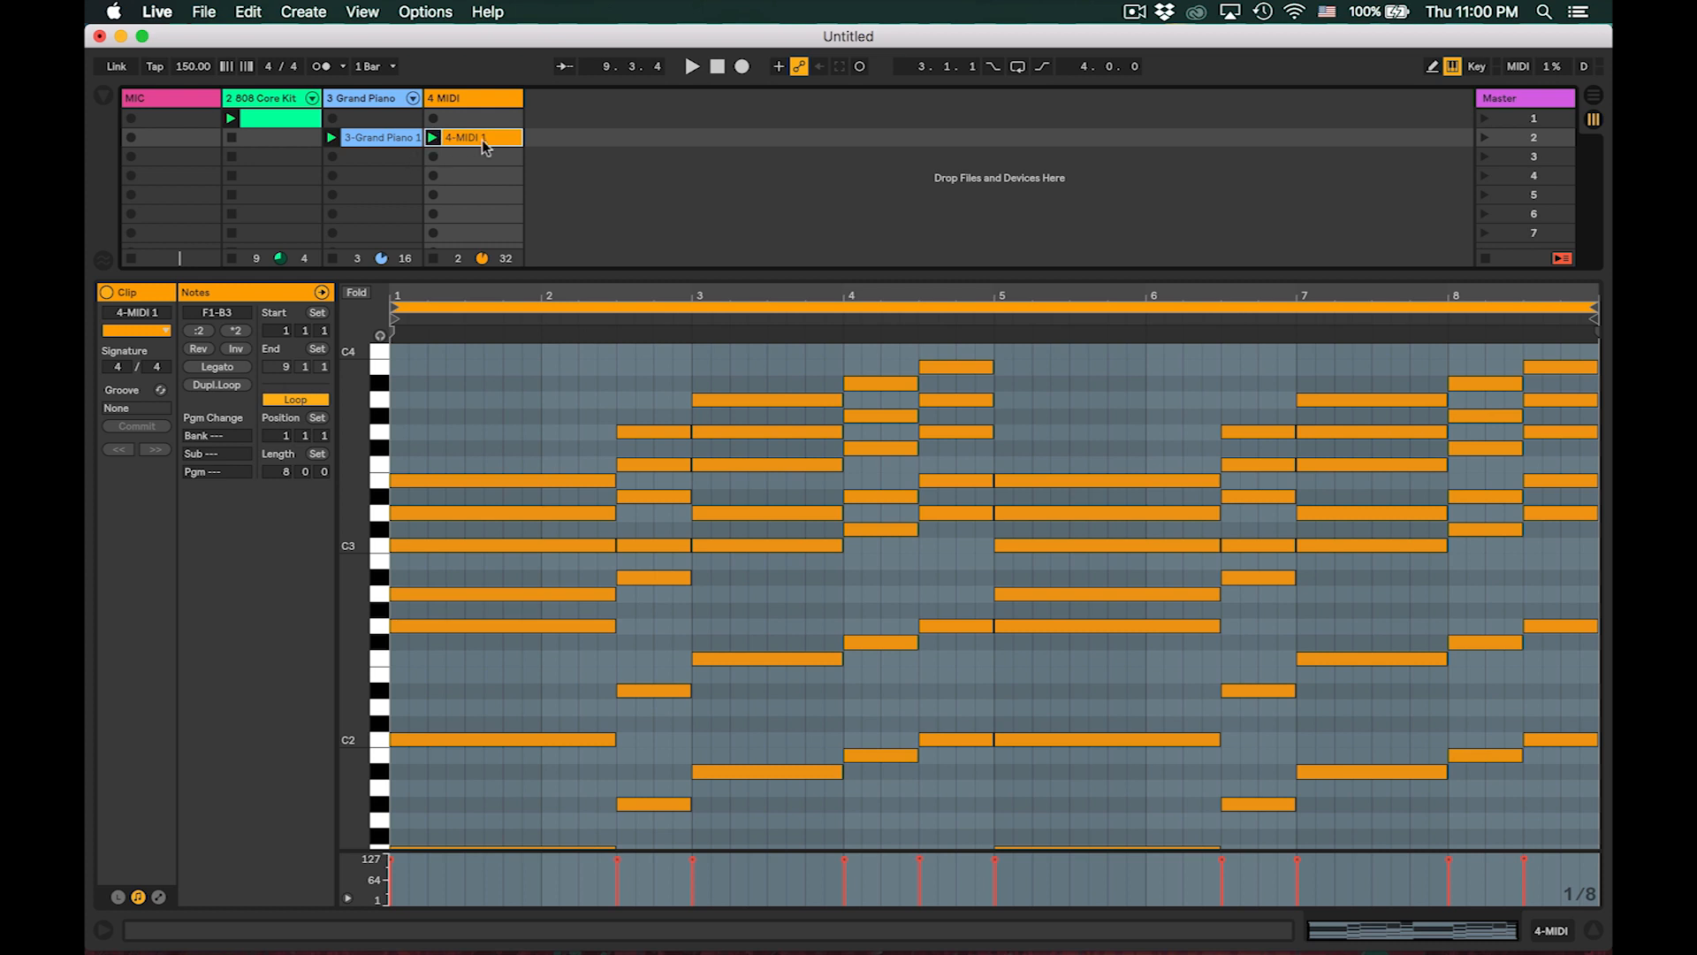
- Copy the recorded chord clip to the third slot of the Grand Piano track and rename the copy LAME CHORDS
drag(485, 147, 387, 161)
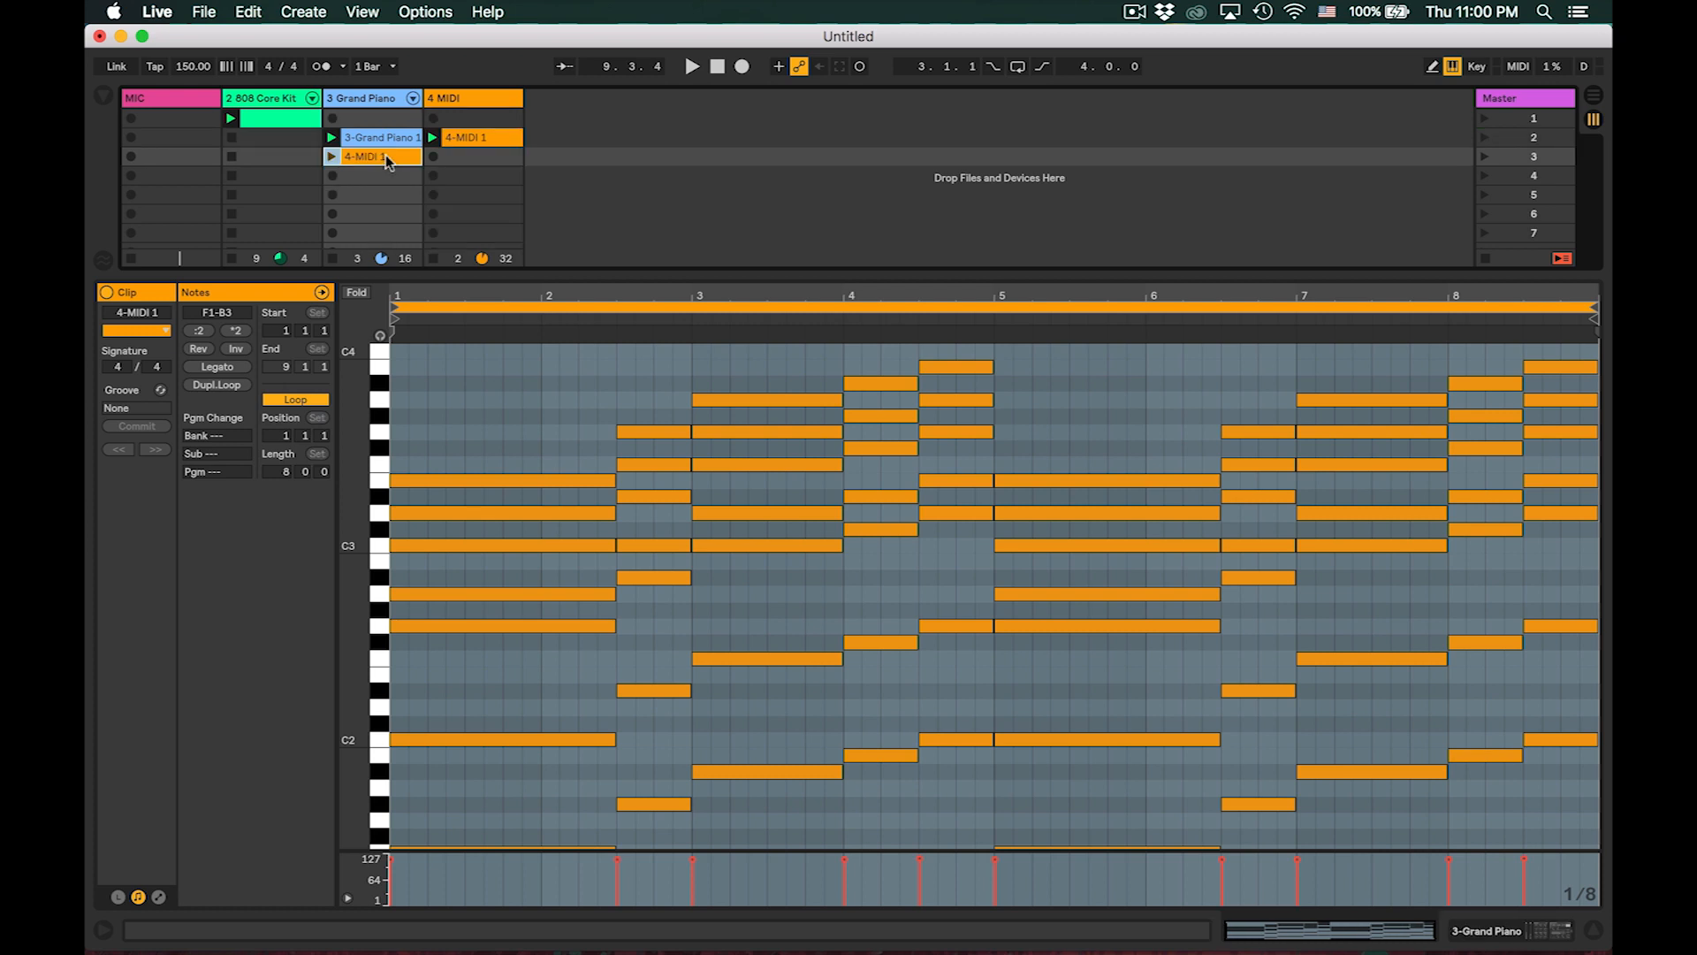
click(1594, 930)
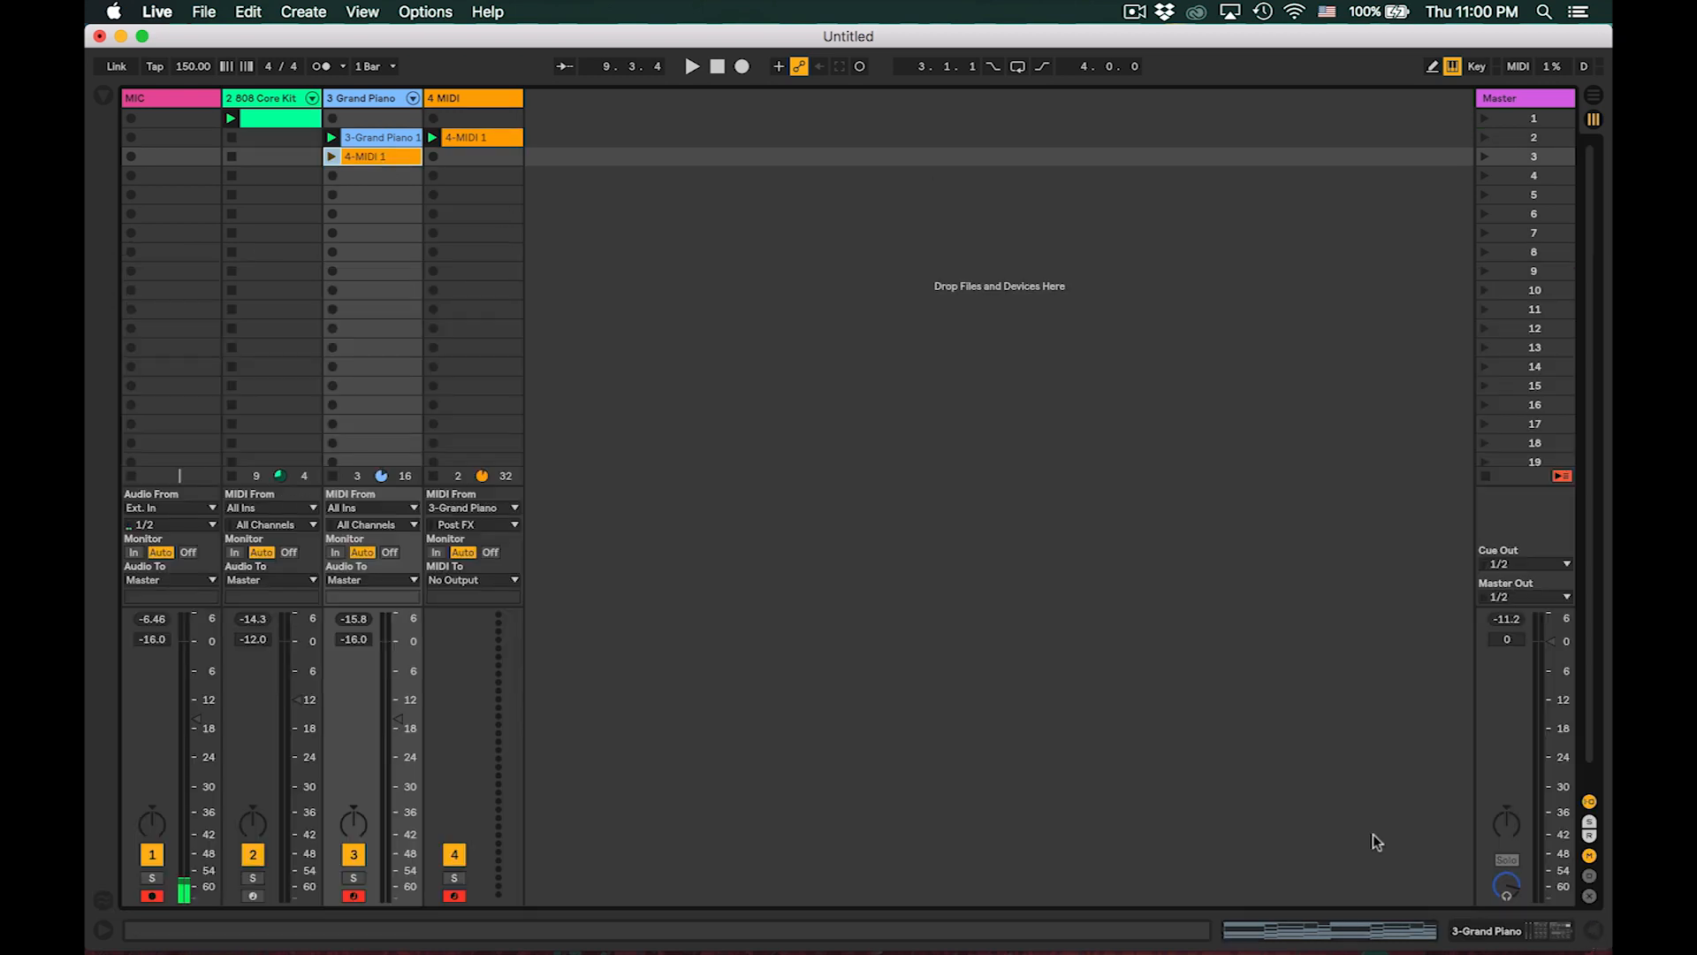
click(378, 159)
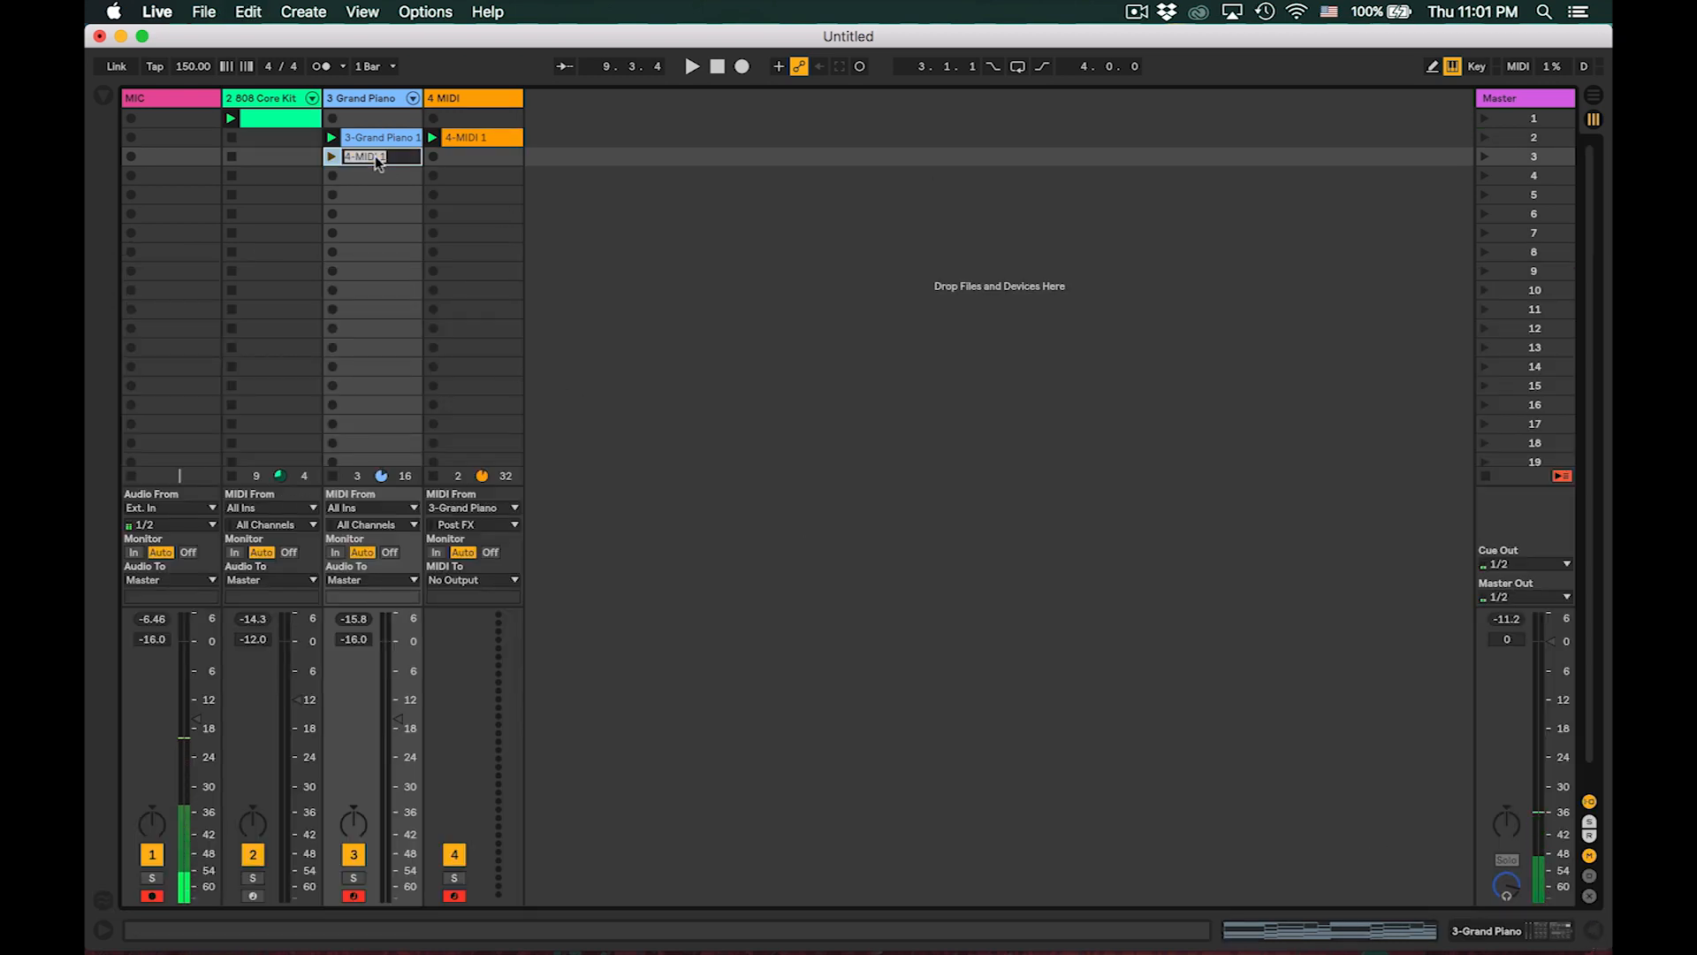
text(LAME CHOR)
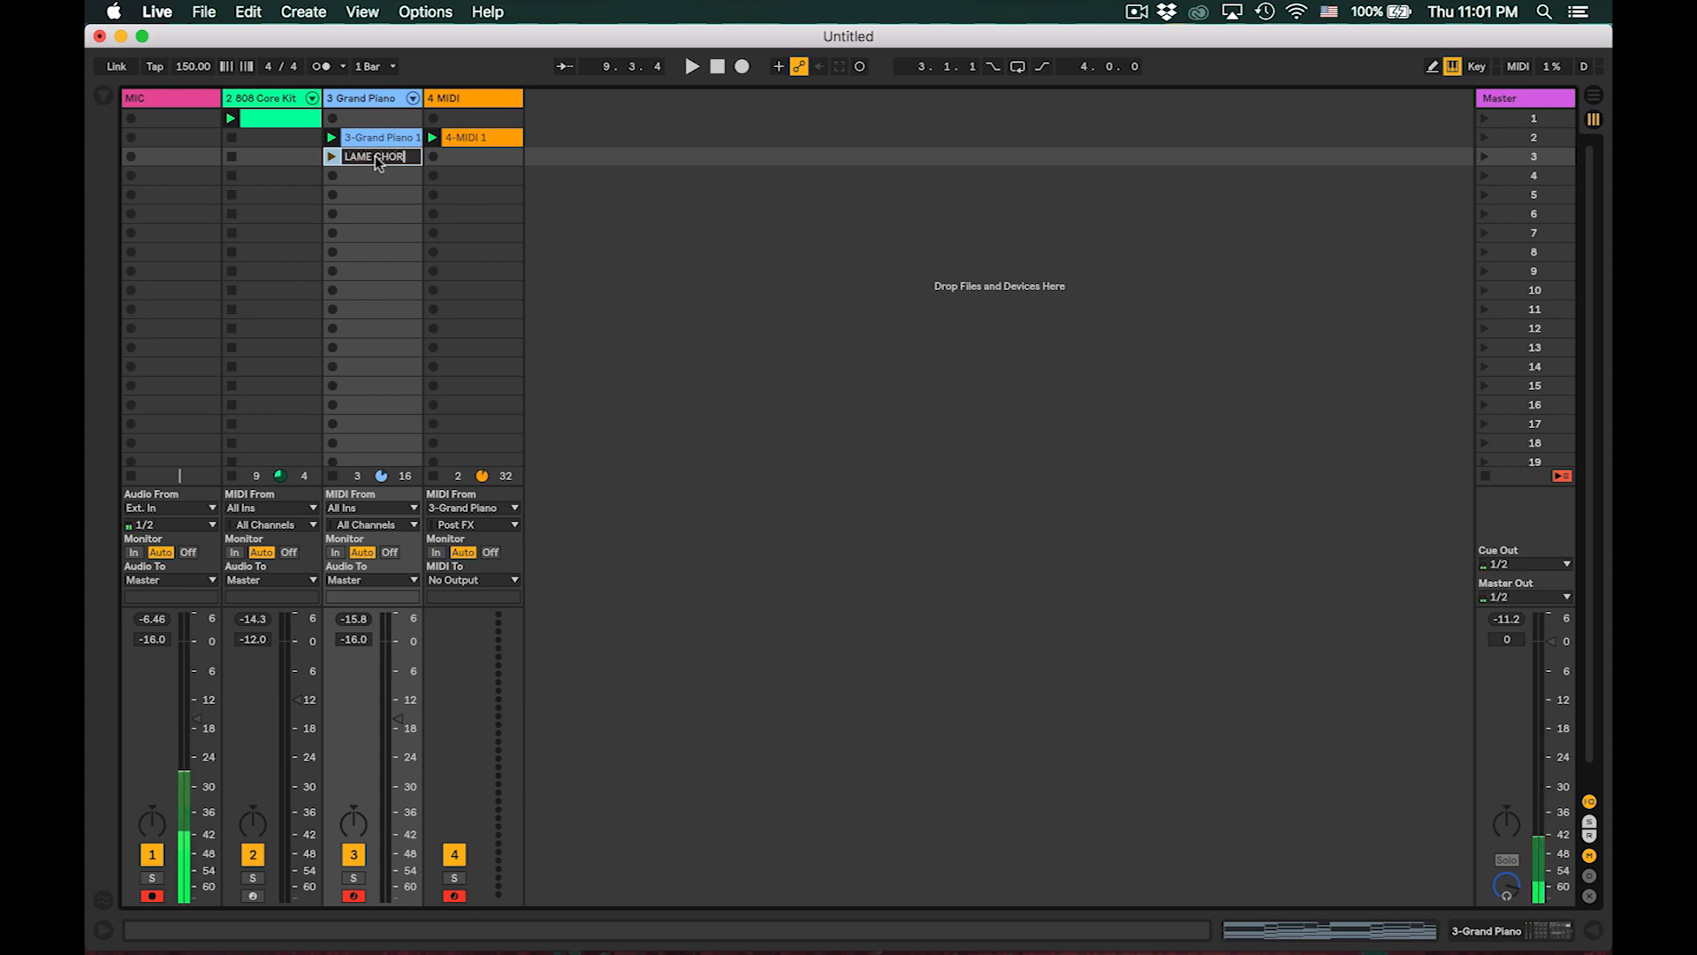
text(DS)
key(Return)
- Group the Grand Piano track's Velocity, Scale and Chord effects into a MIDI Effect Rack and deactivate the rack
double_click(371, 98)
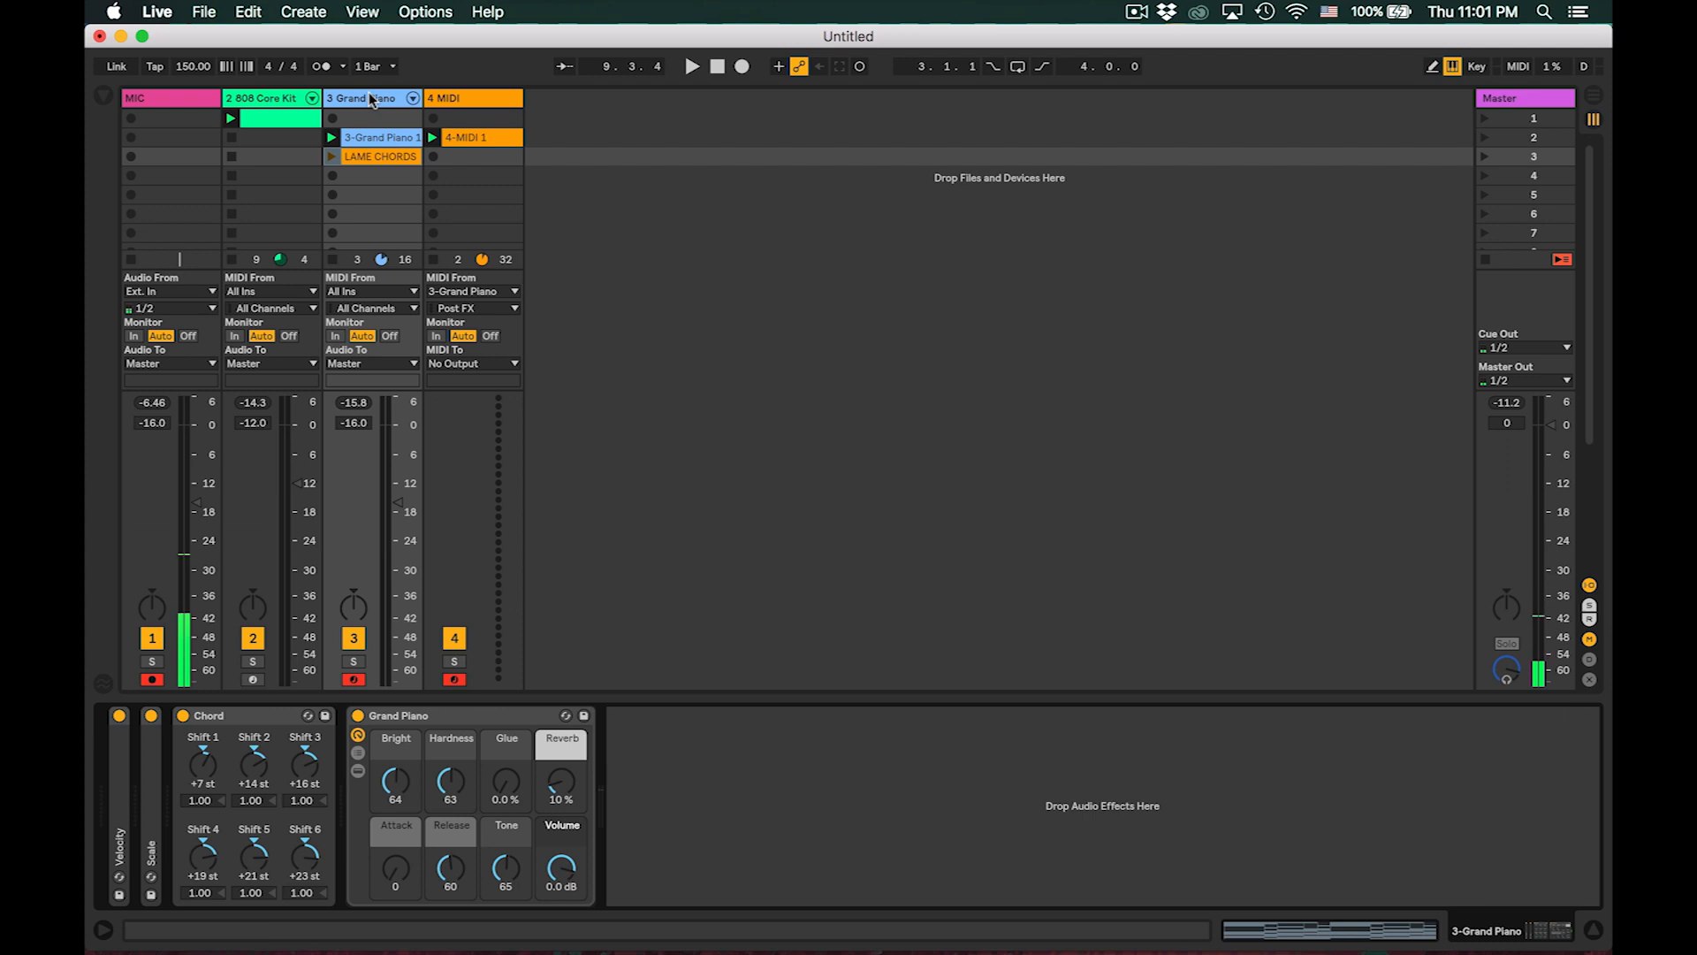
double_click(231, 718)
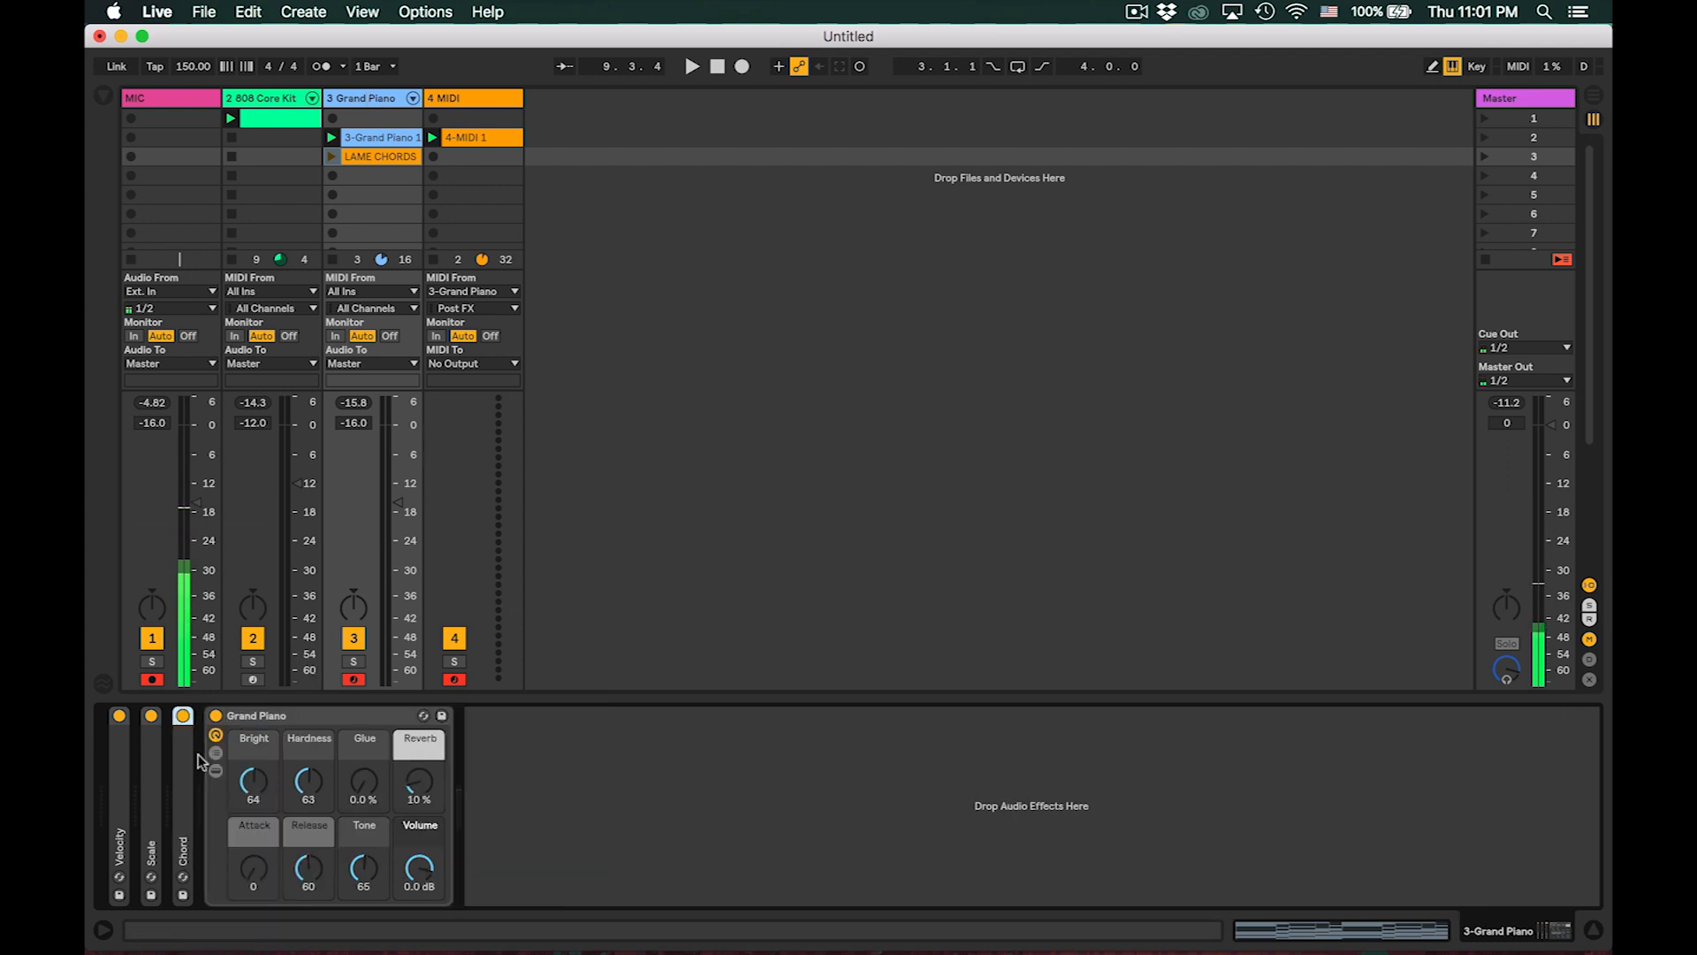
shift+click(119, 770)
key(super+g)
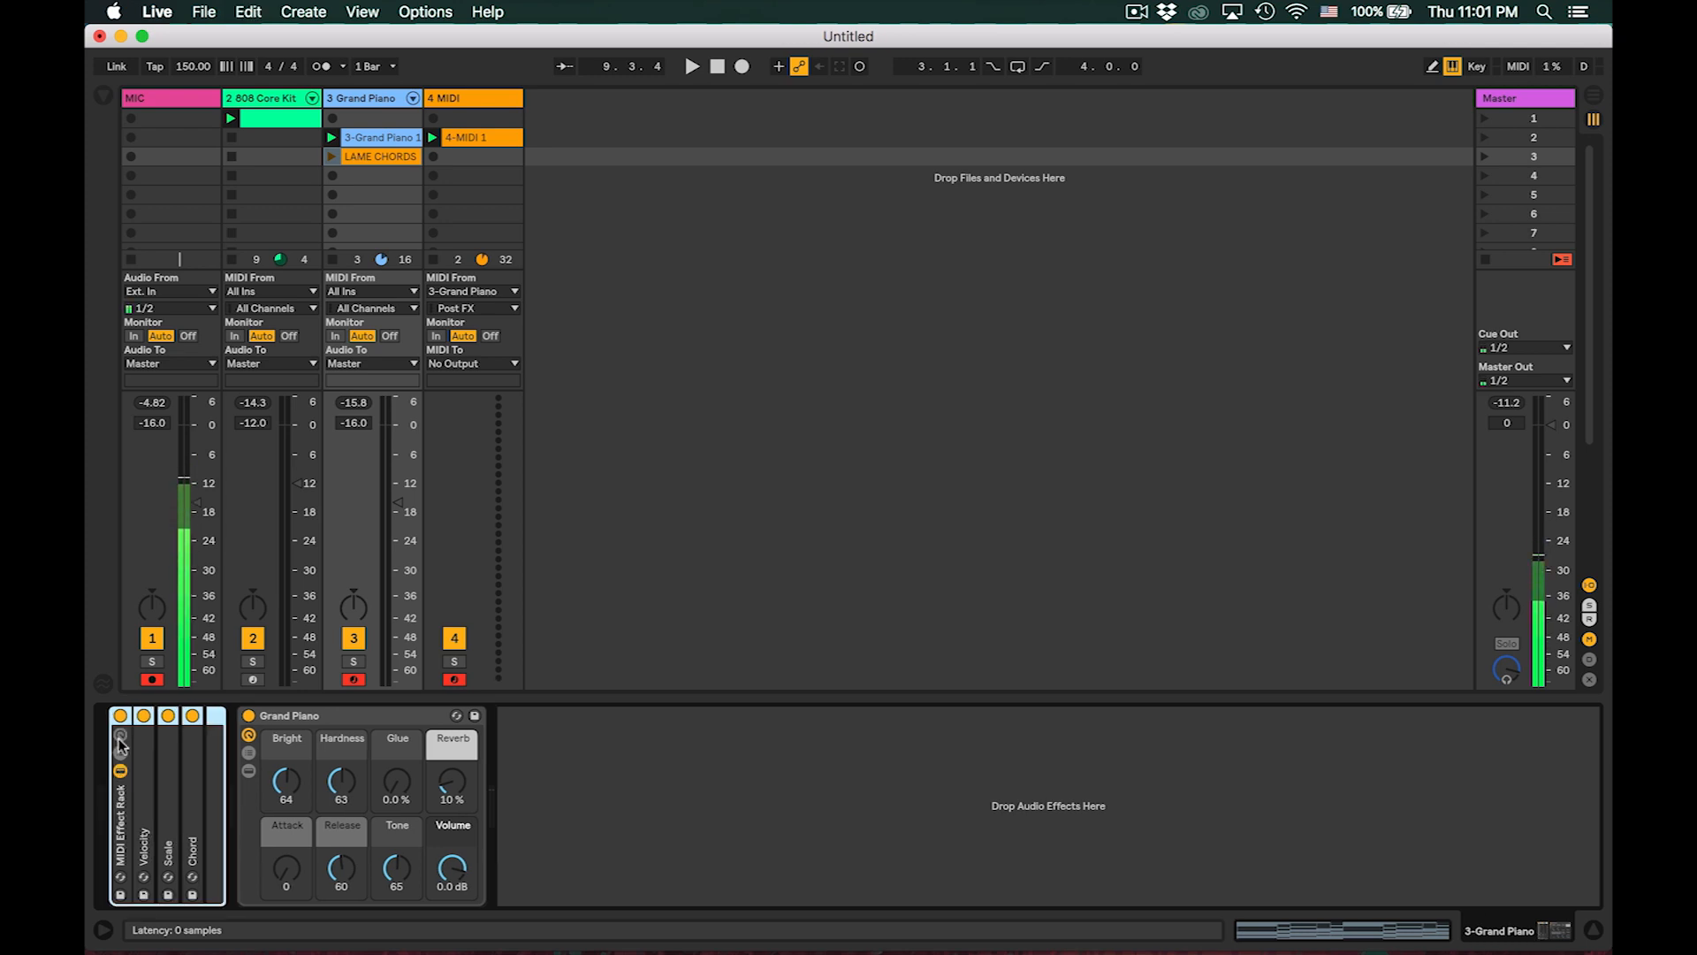
click(352, 137)
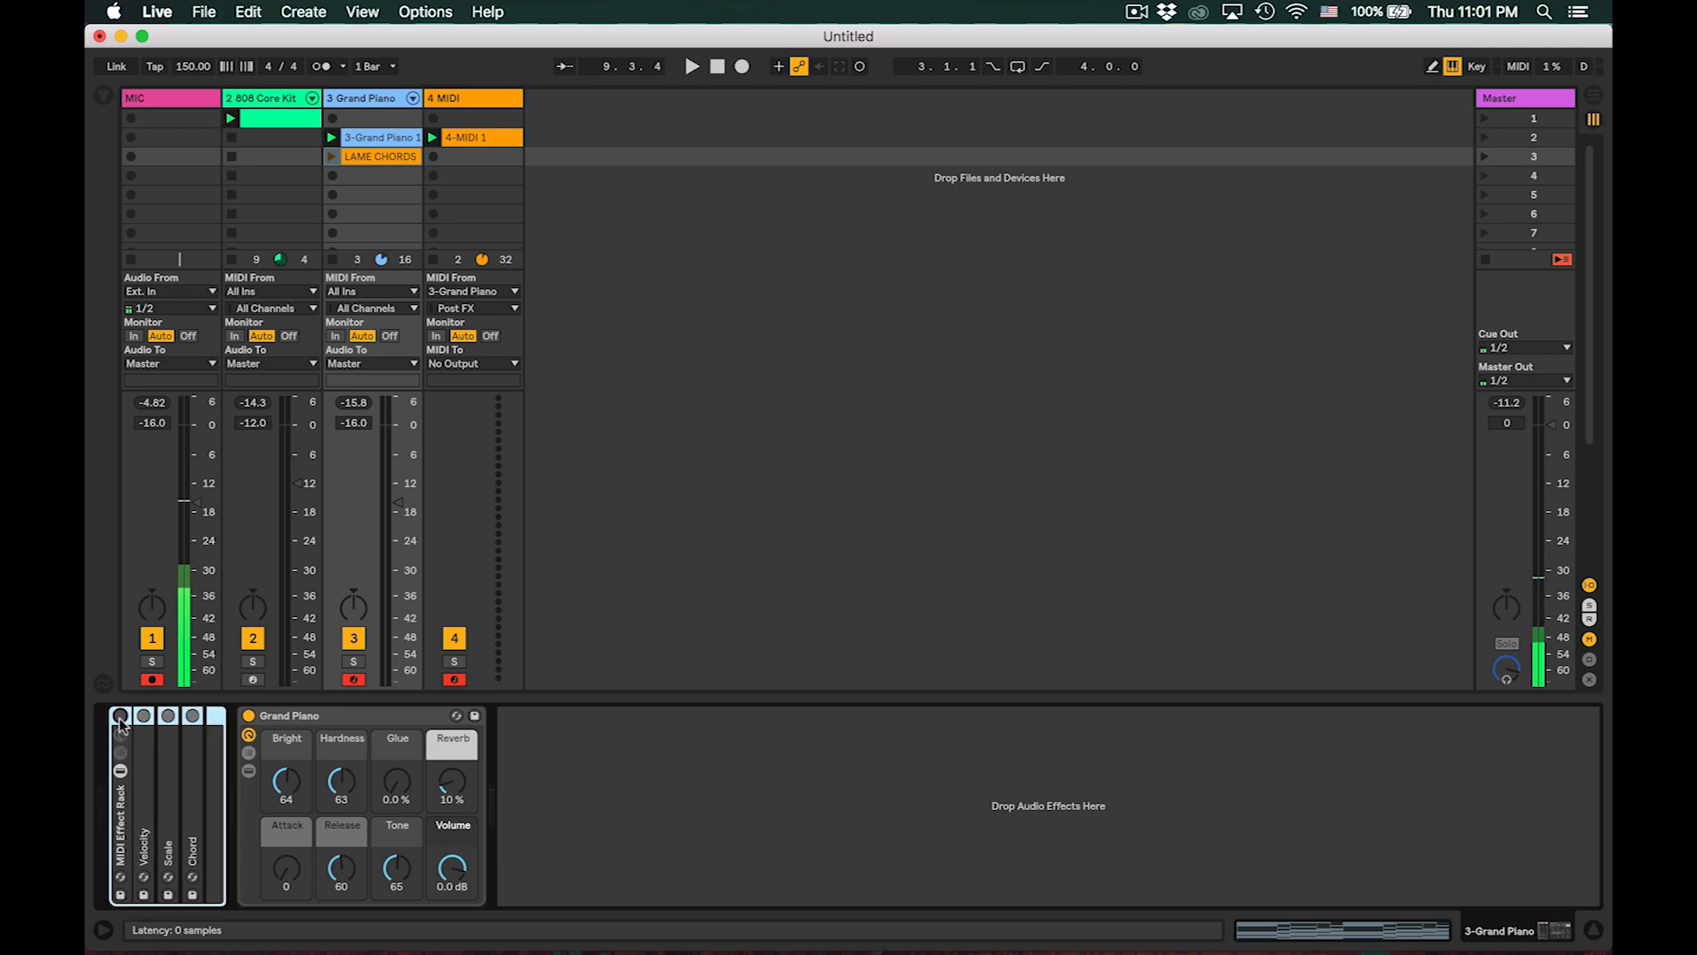
- Play the original Grand Piano clip and the LAME CHORDS clip to compare them, and close the clip editor
click(352, 137)
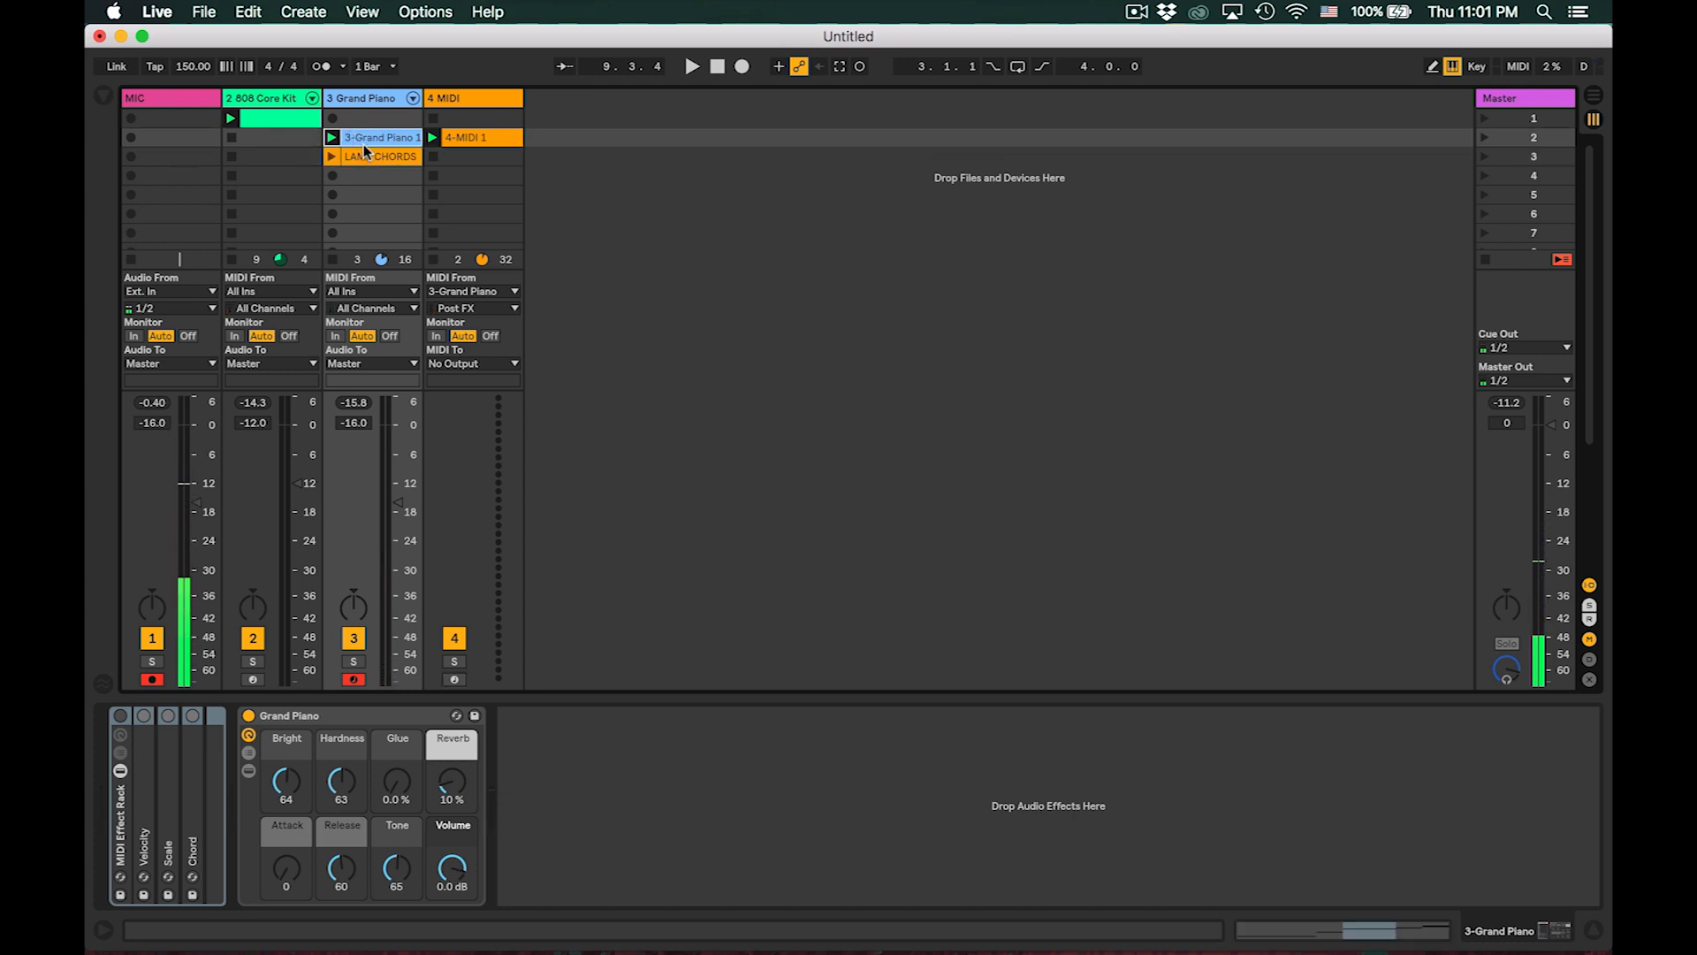
key(space)
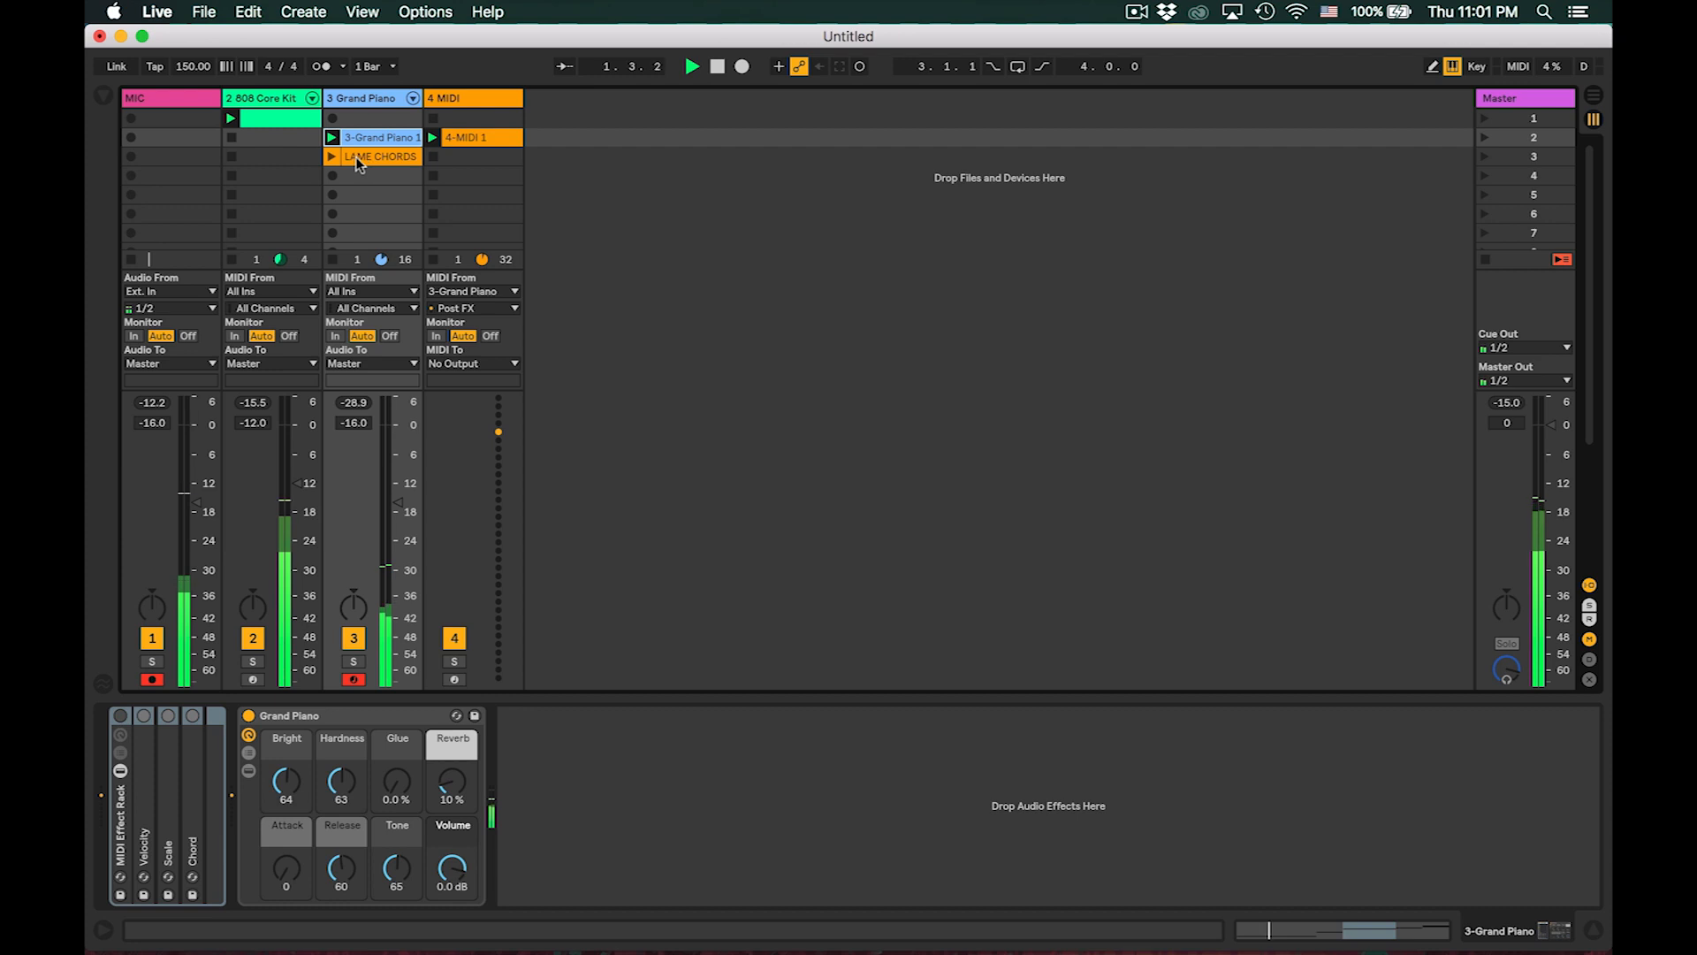
click(358, 157)
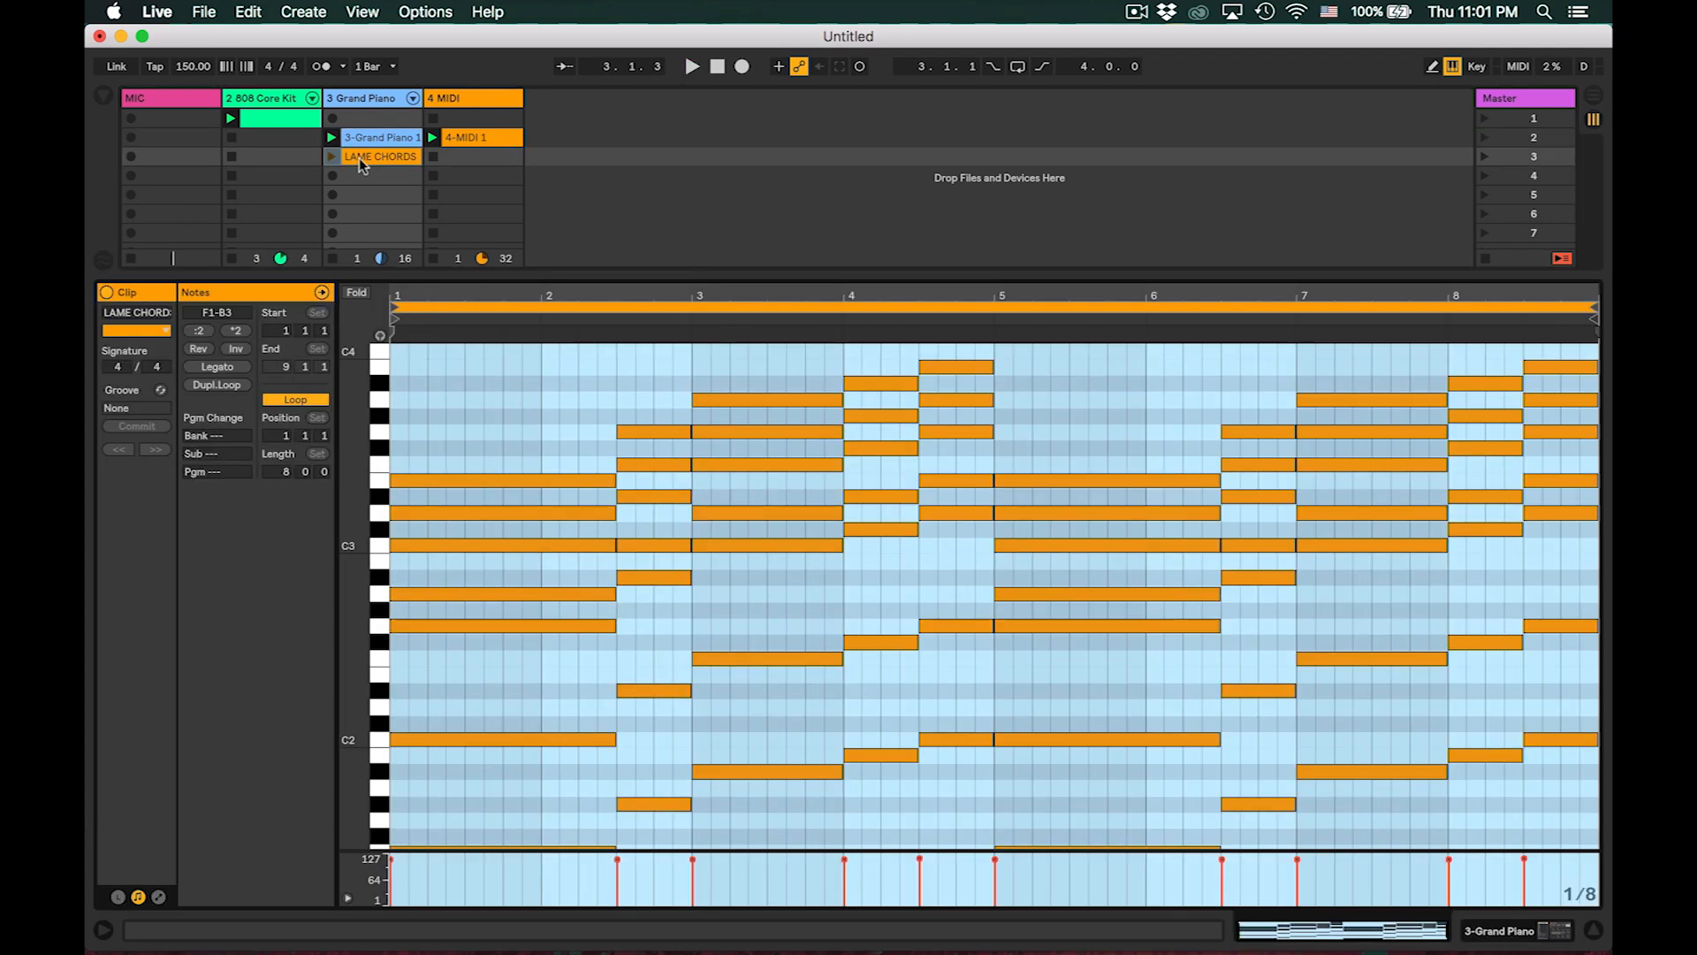
double_click(359, 157)
click(333, 158)
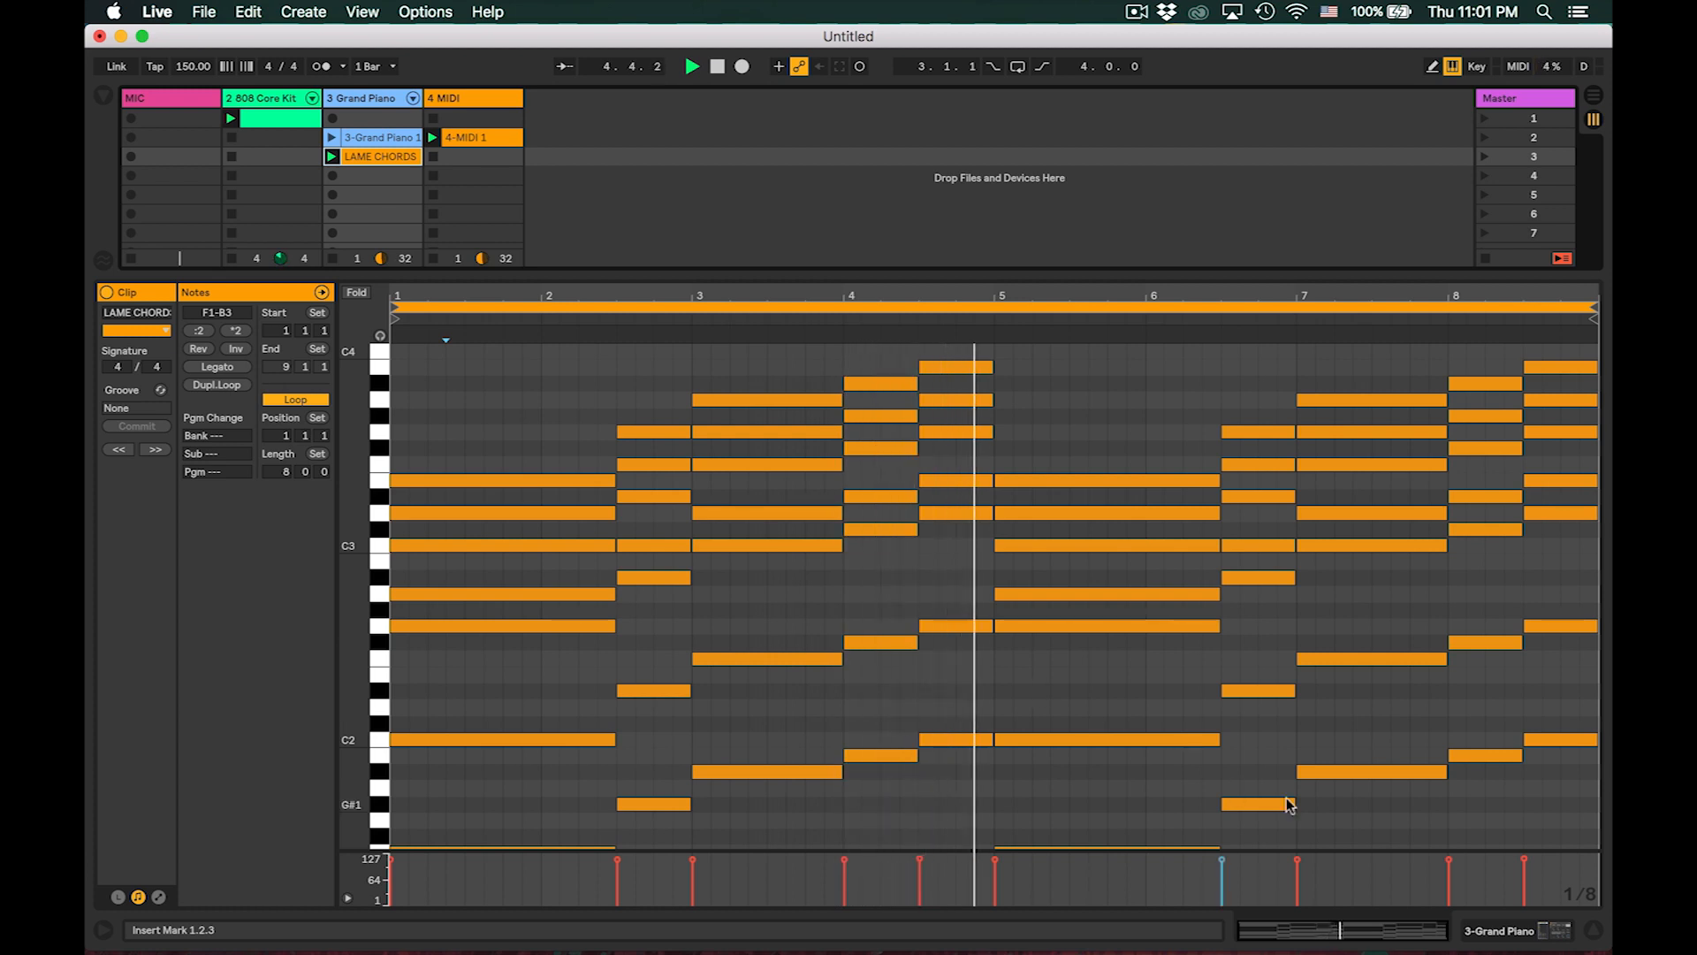
key(space)
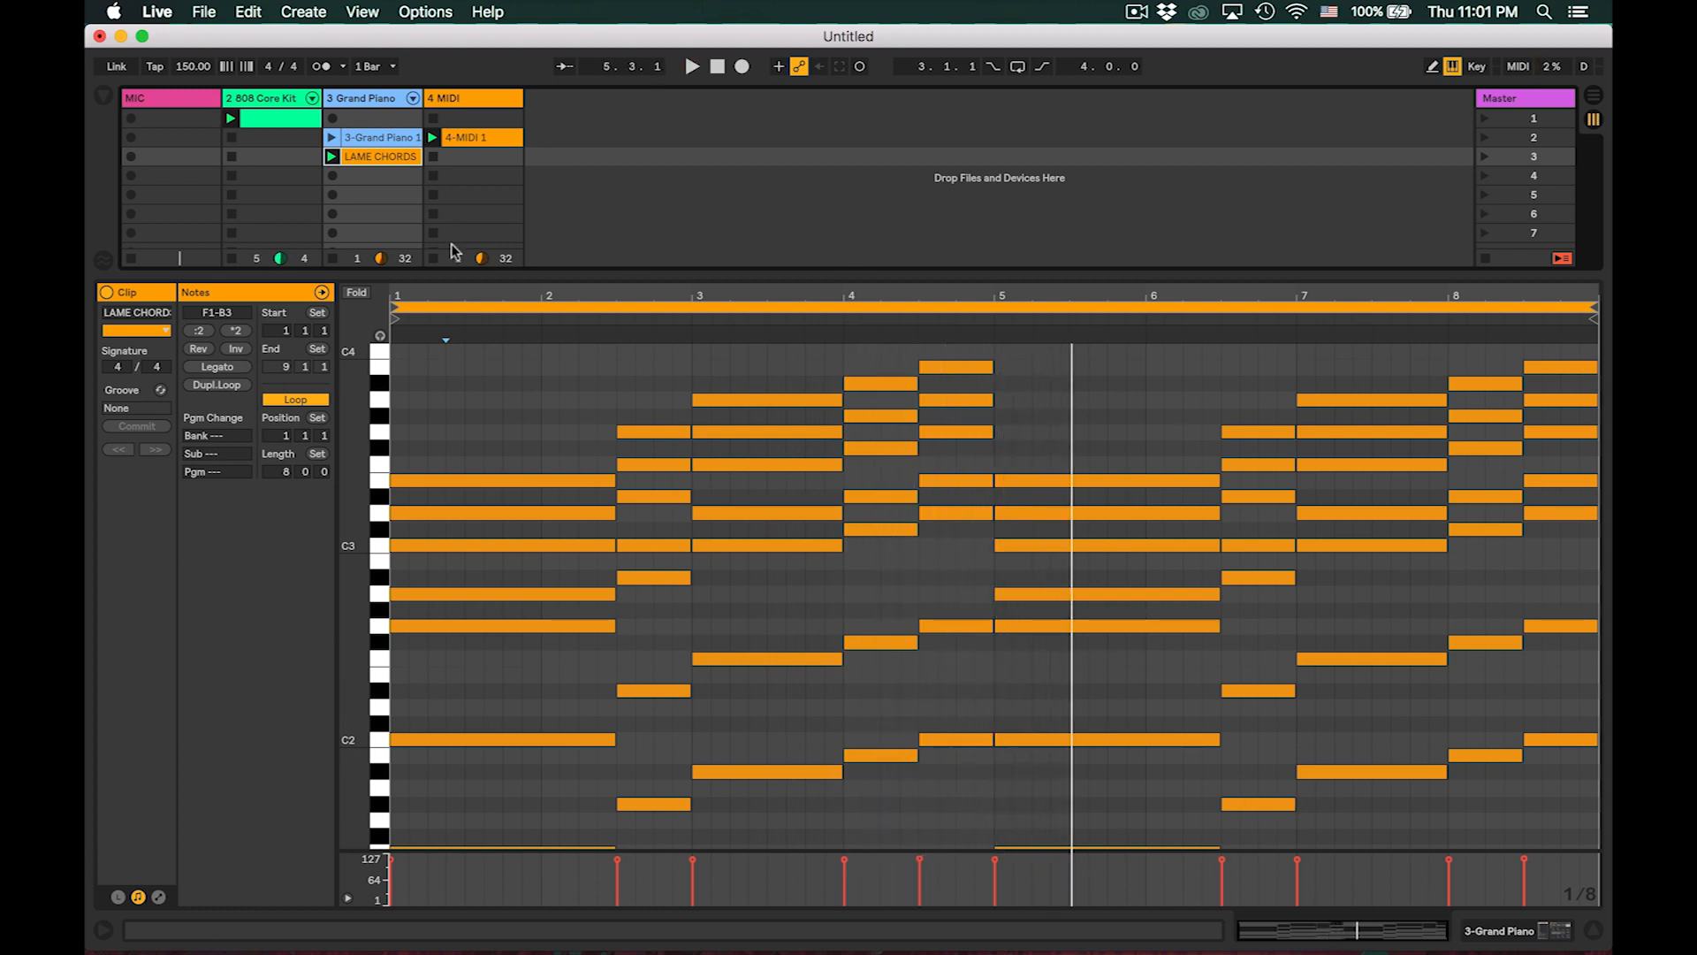
click(1596, 931)
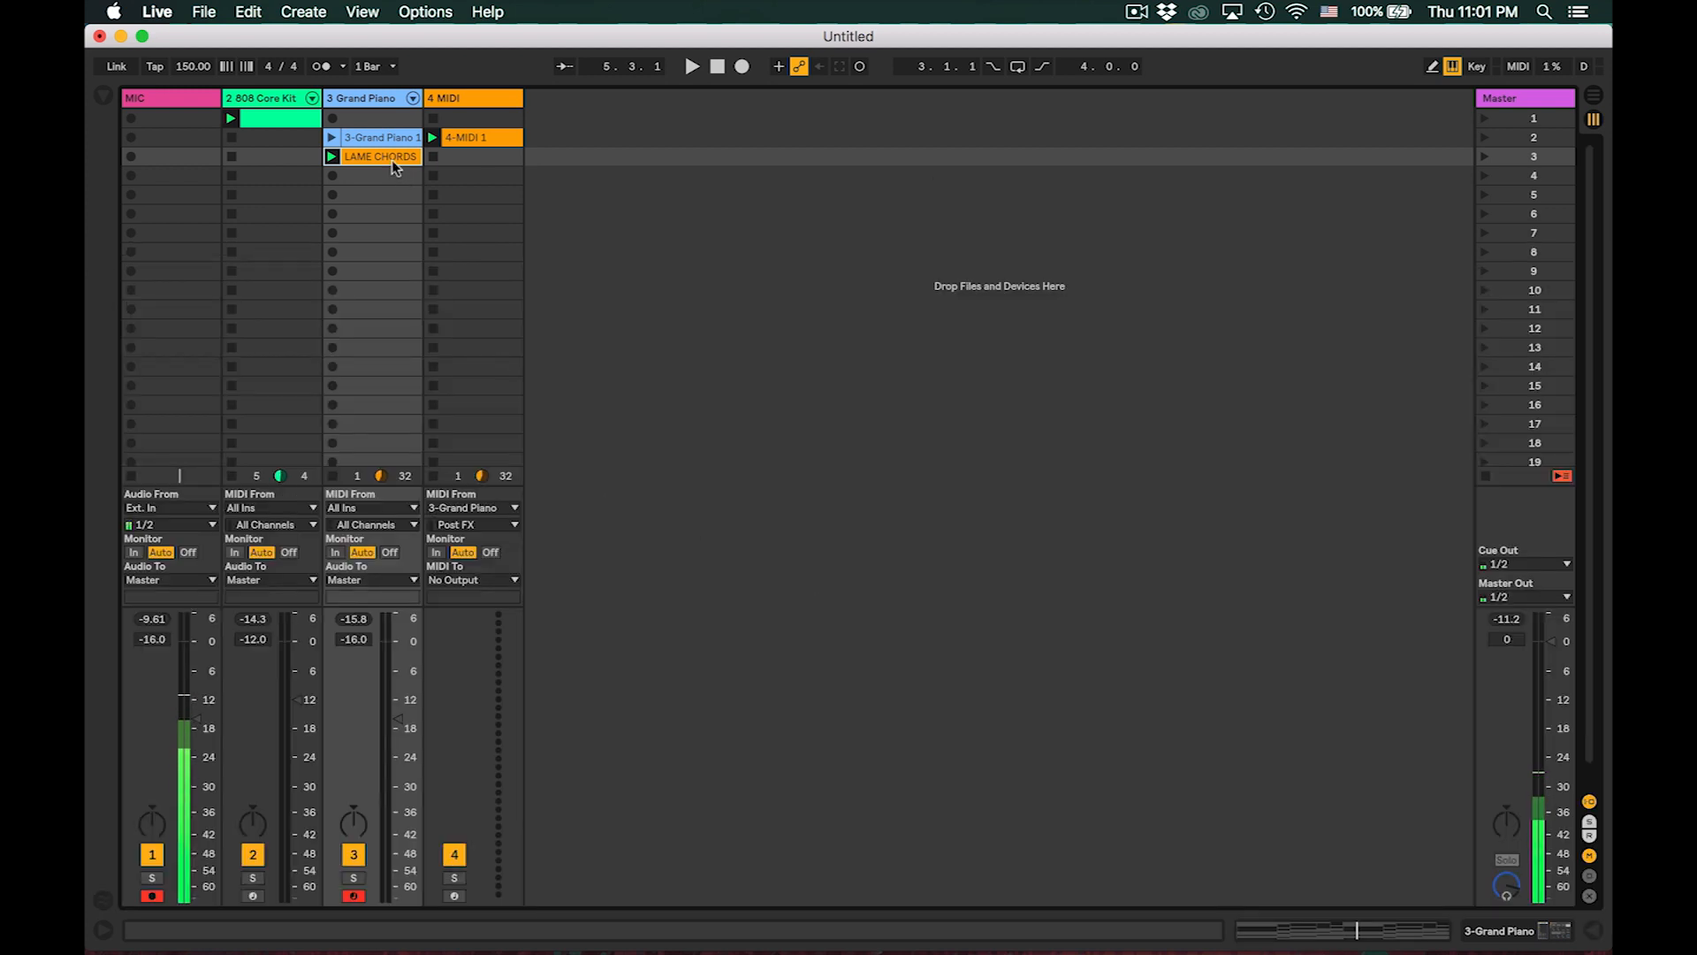
- Duplicate the LAME CHORDS clip into the slot below and rename the copy HUMANIZED
key(cmd+d)
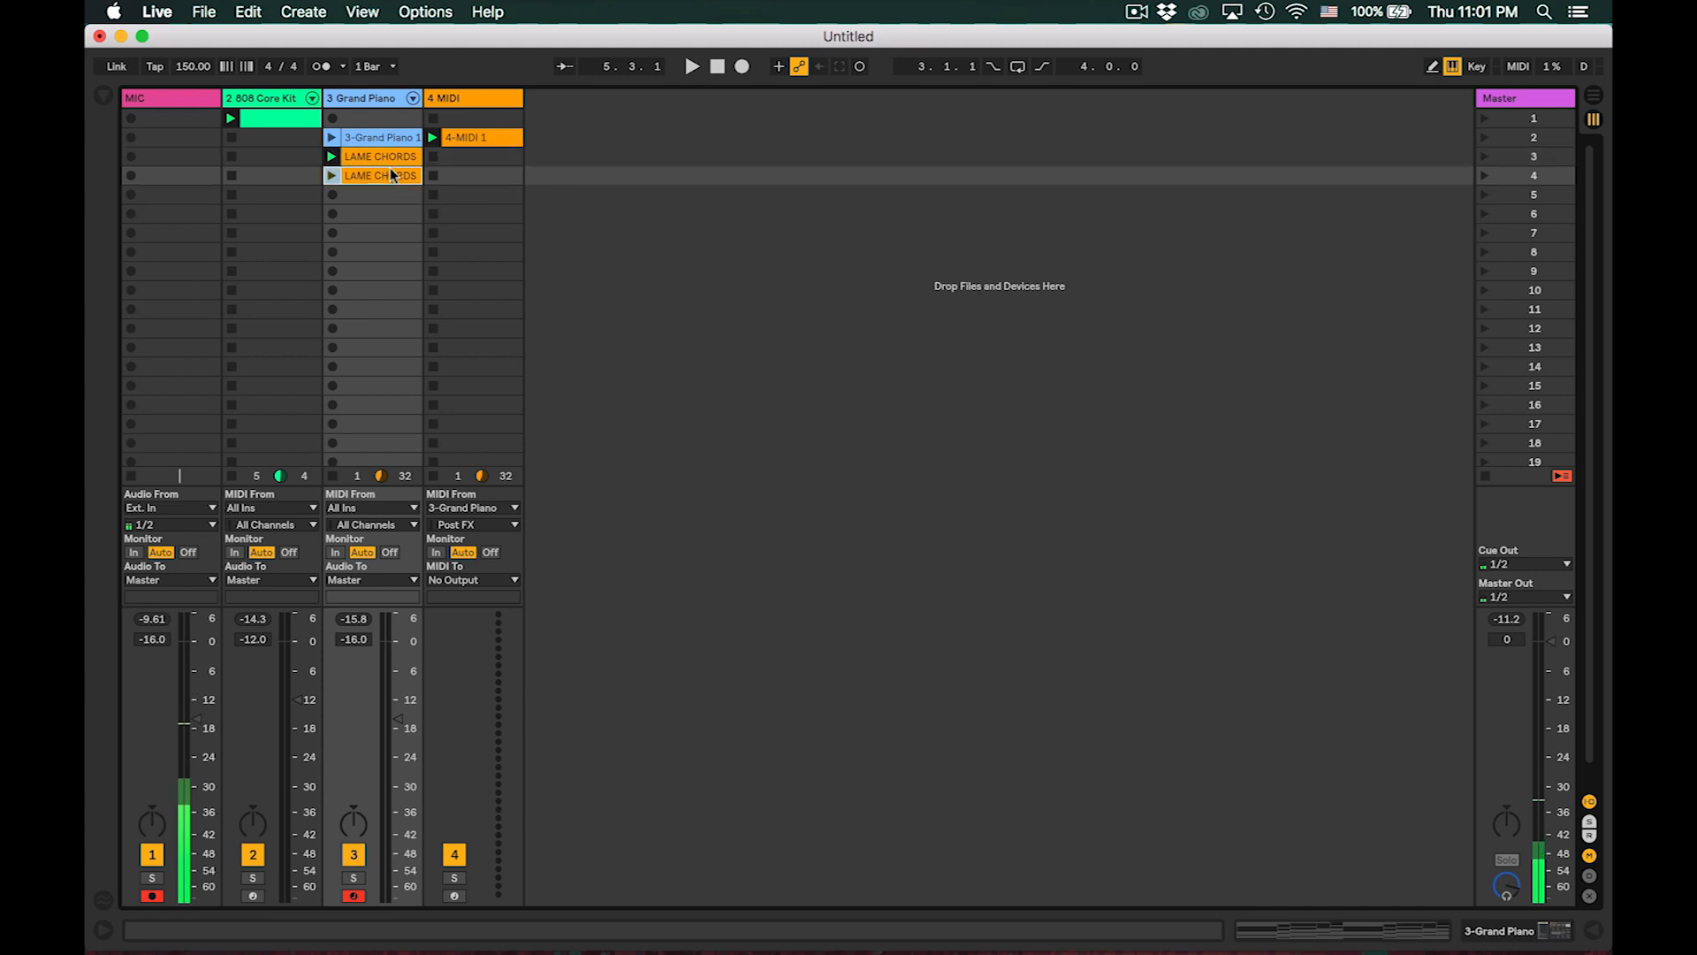
key(super+r)
text(H)
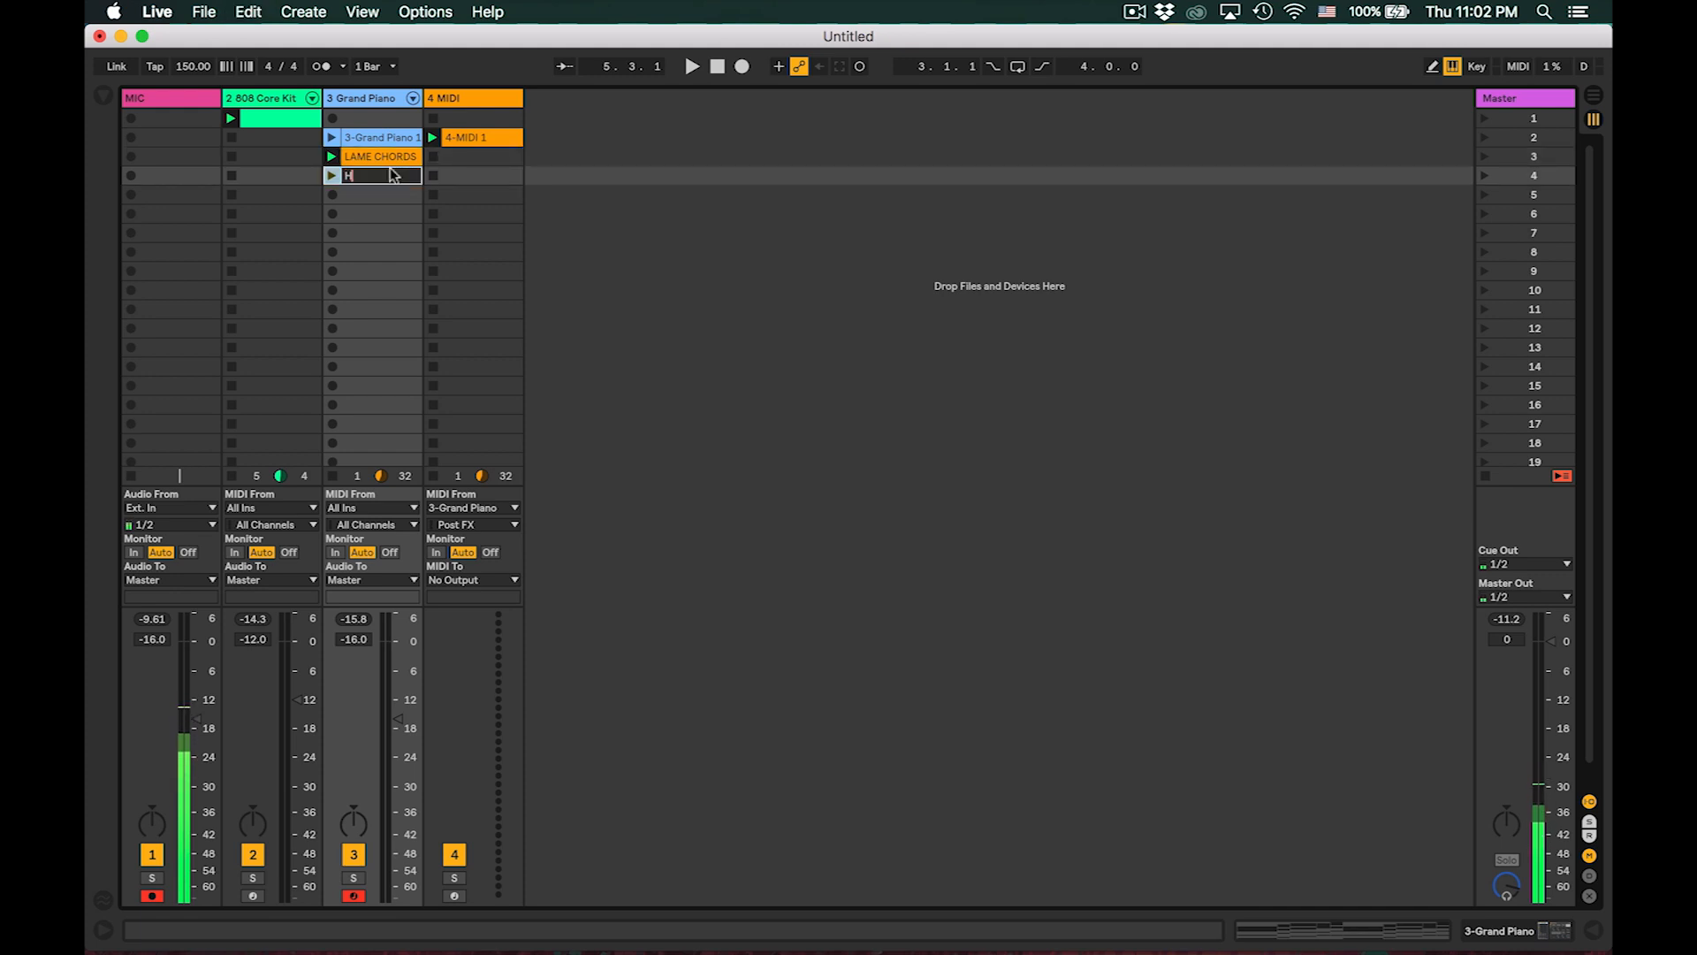
text(UMANIZED)
key(Return)
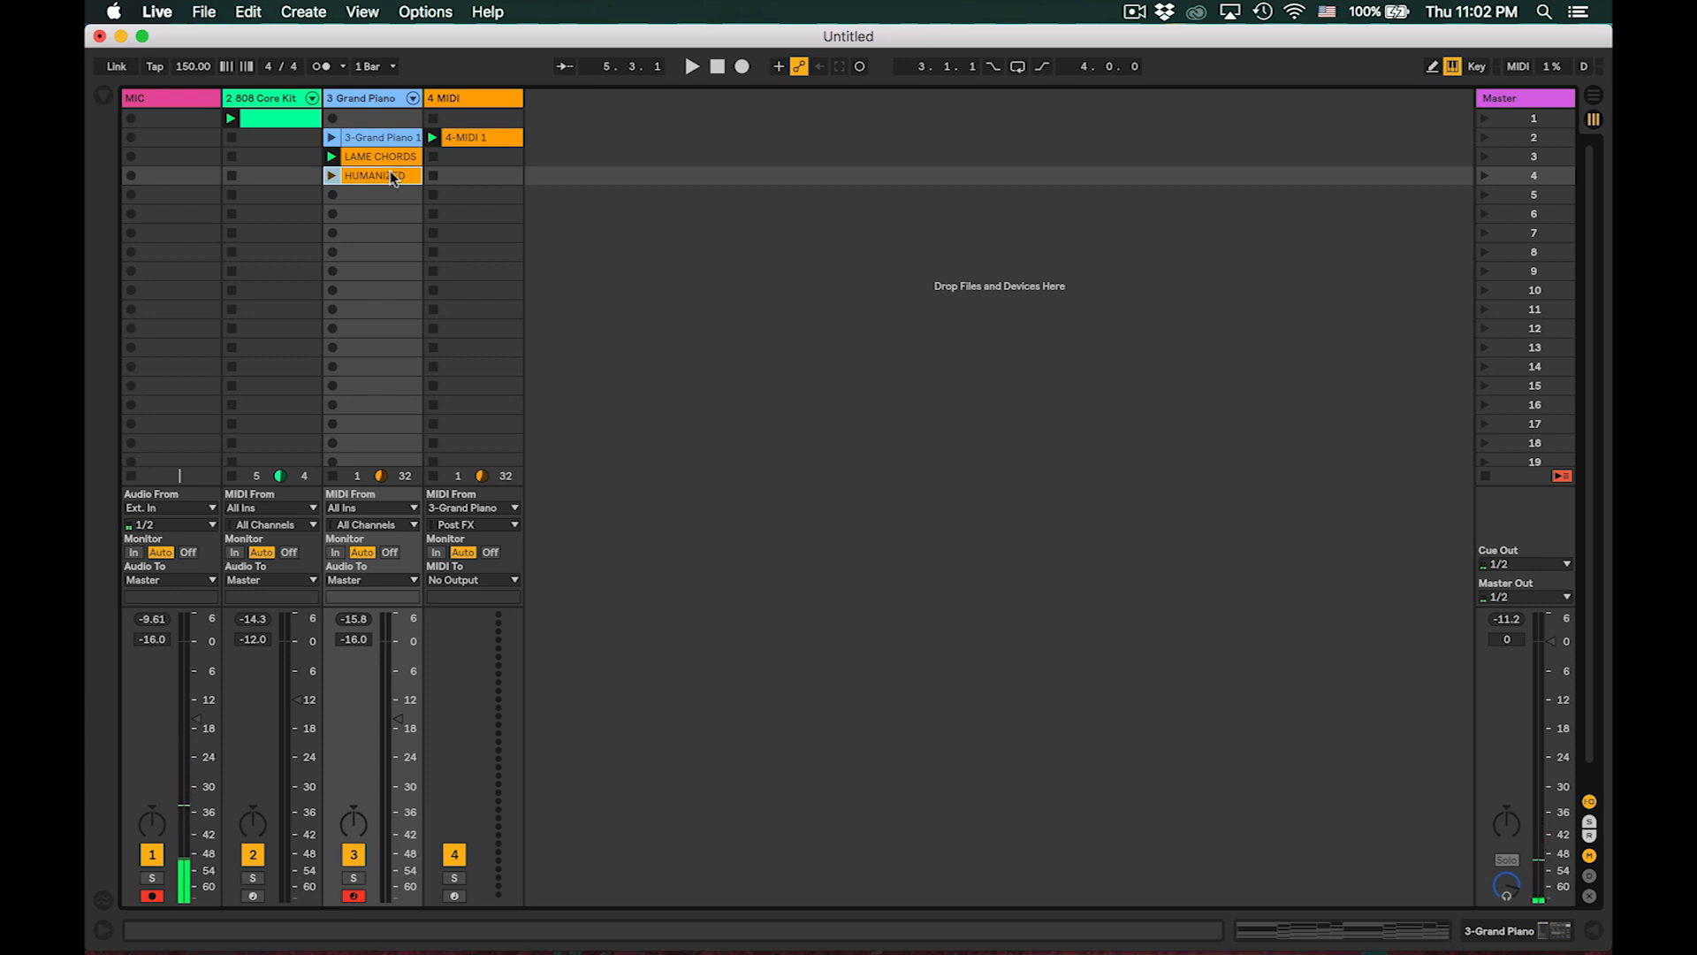
- In the HUMANIZED clip, move the start of the first chord's C2 to E3 notes to beat 1.3, keeping their ends fixed
double_click(393, 176)
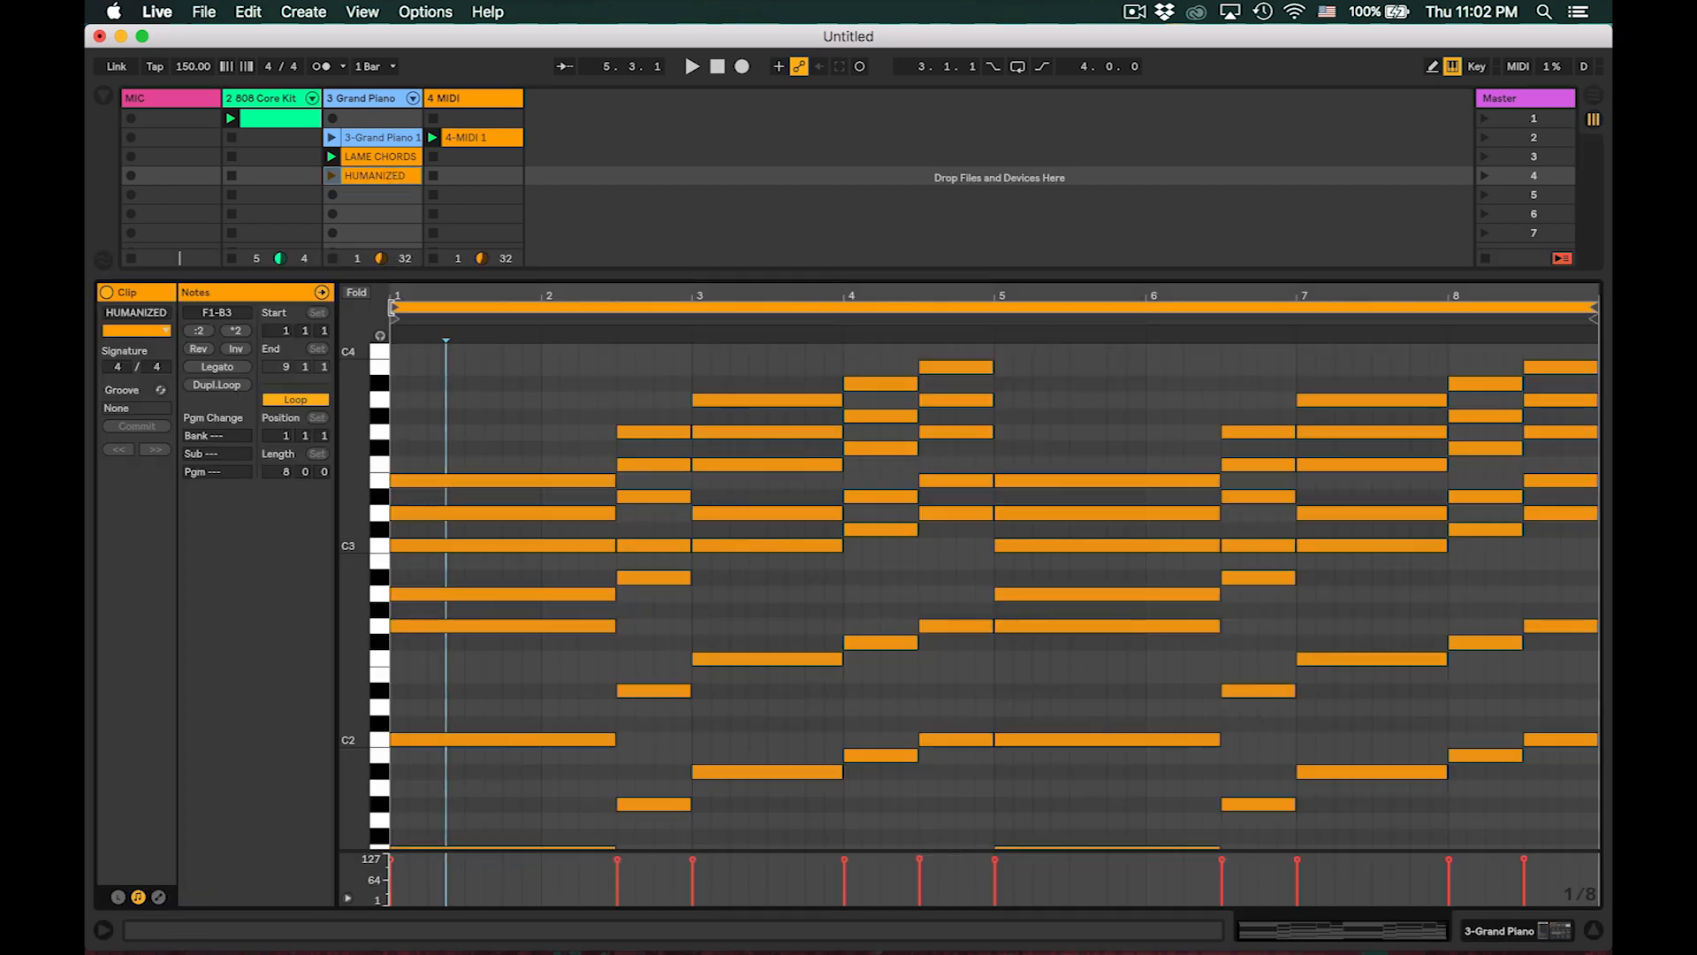
drag(398, 297, 400, 353)
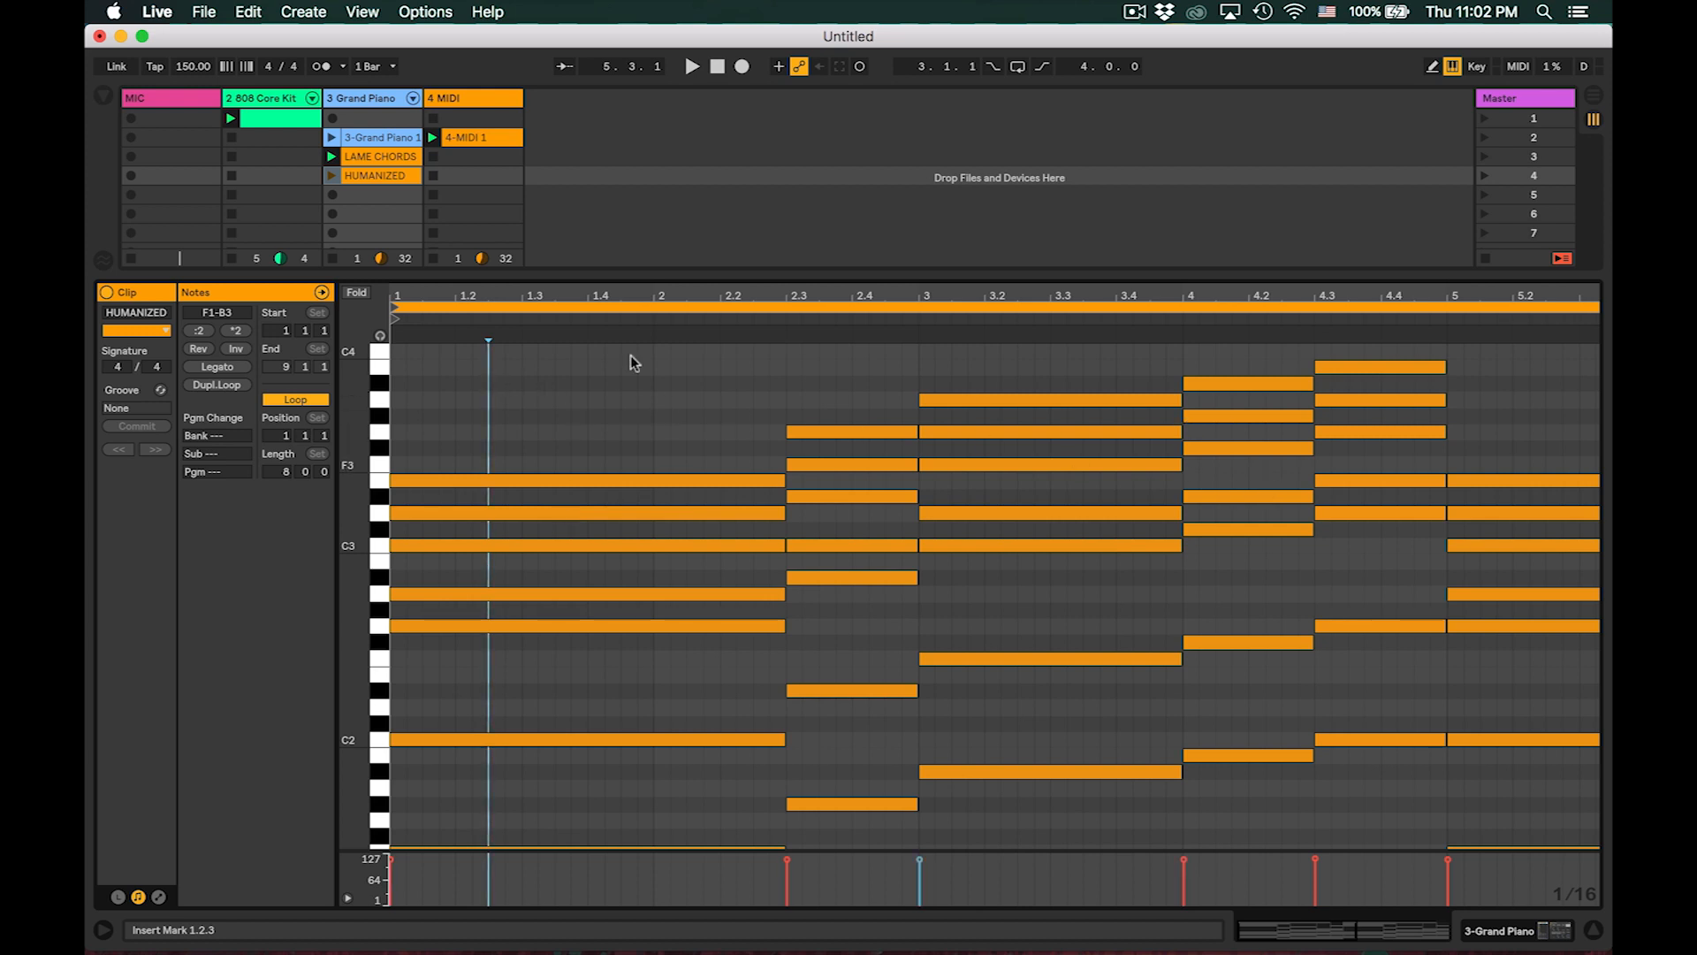
drag(448, 414, 486, 660)
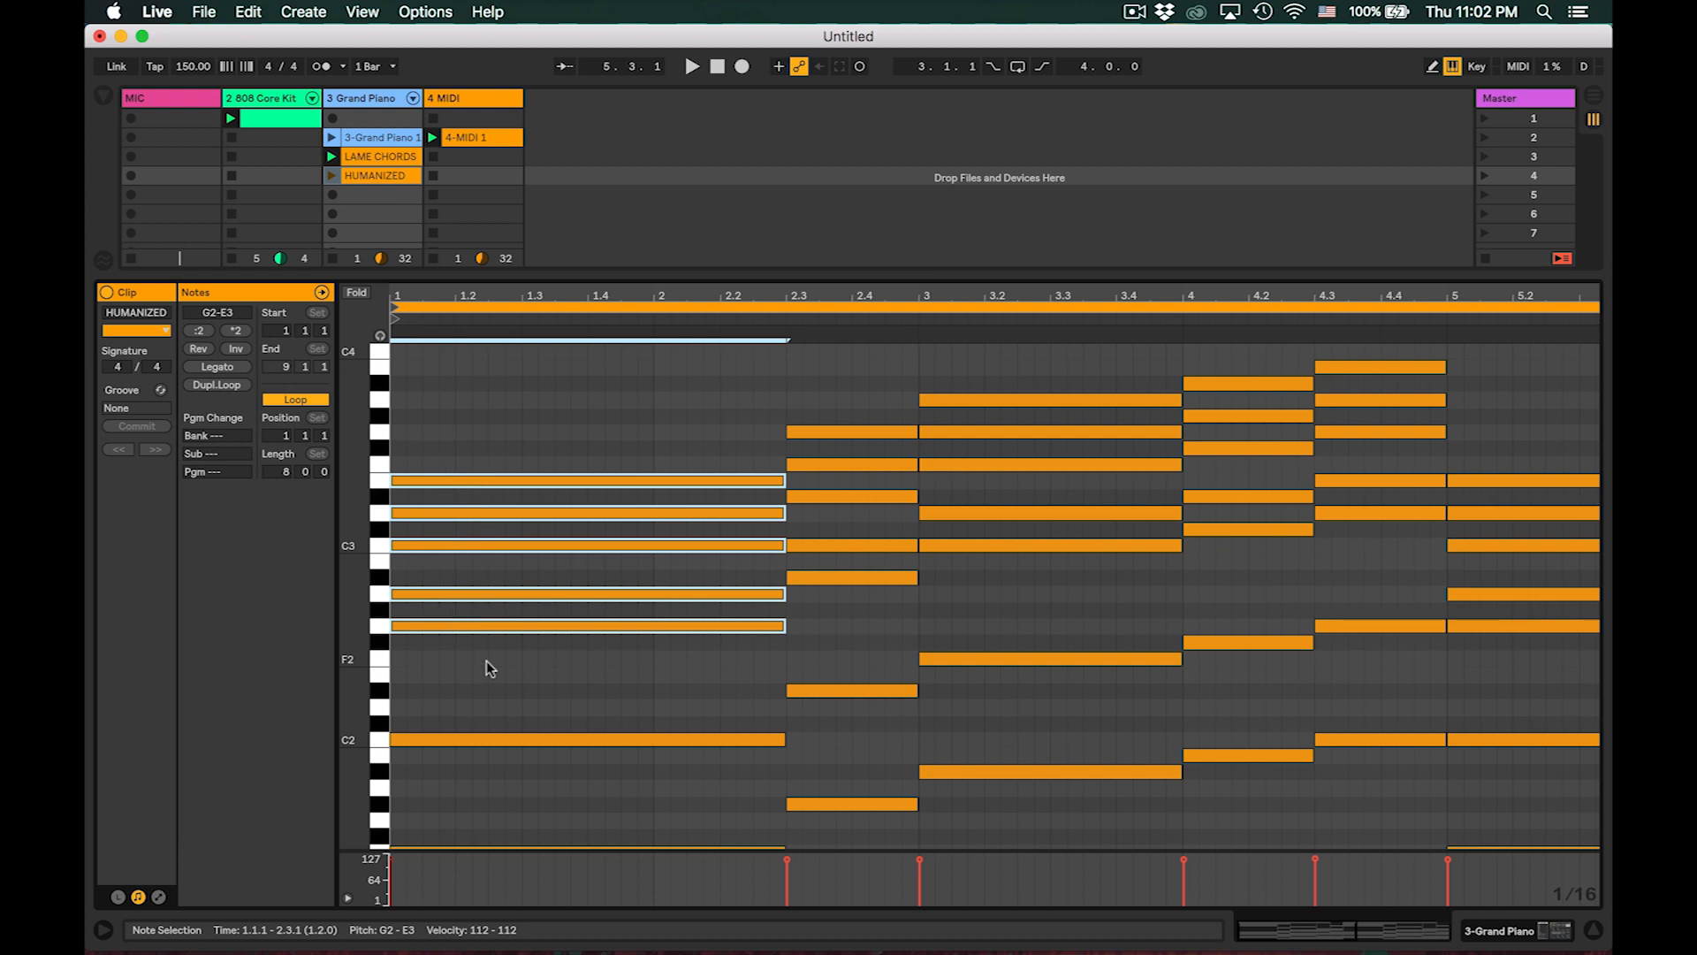
drag(466, 776, 524, 469)
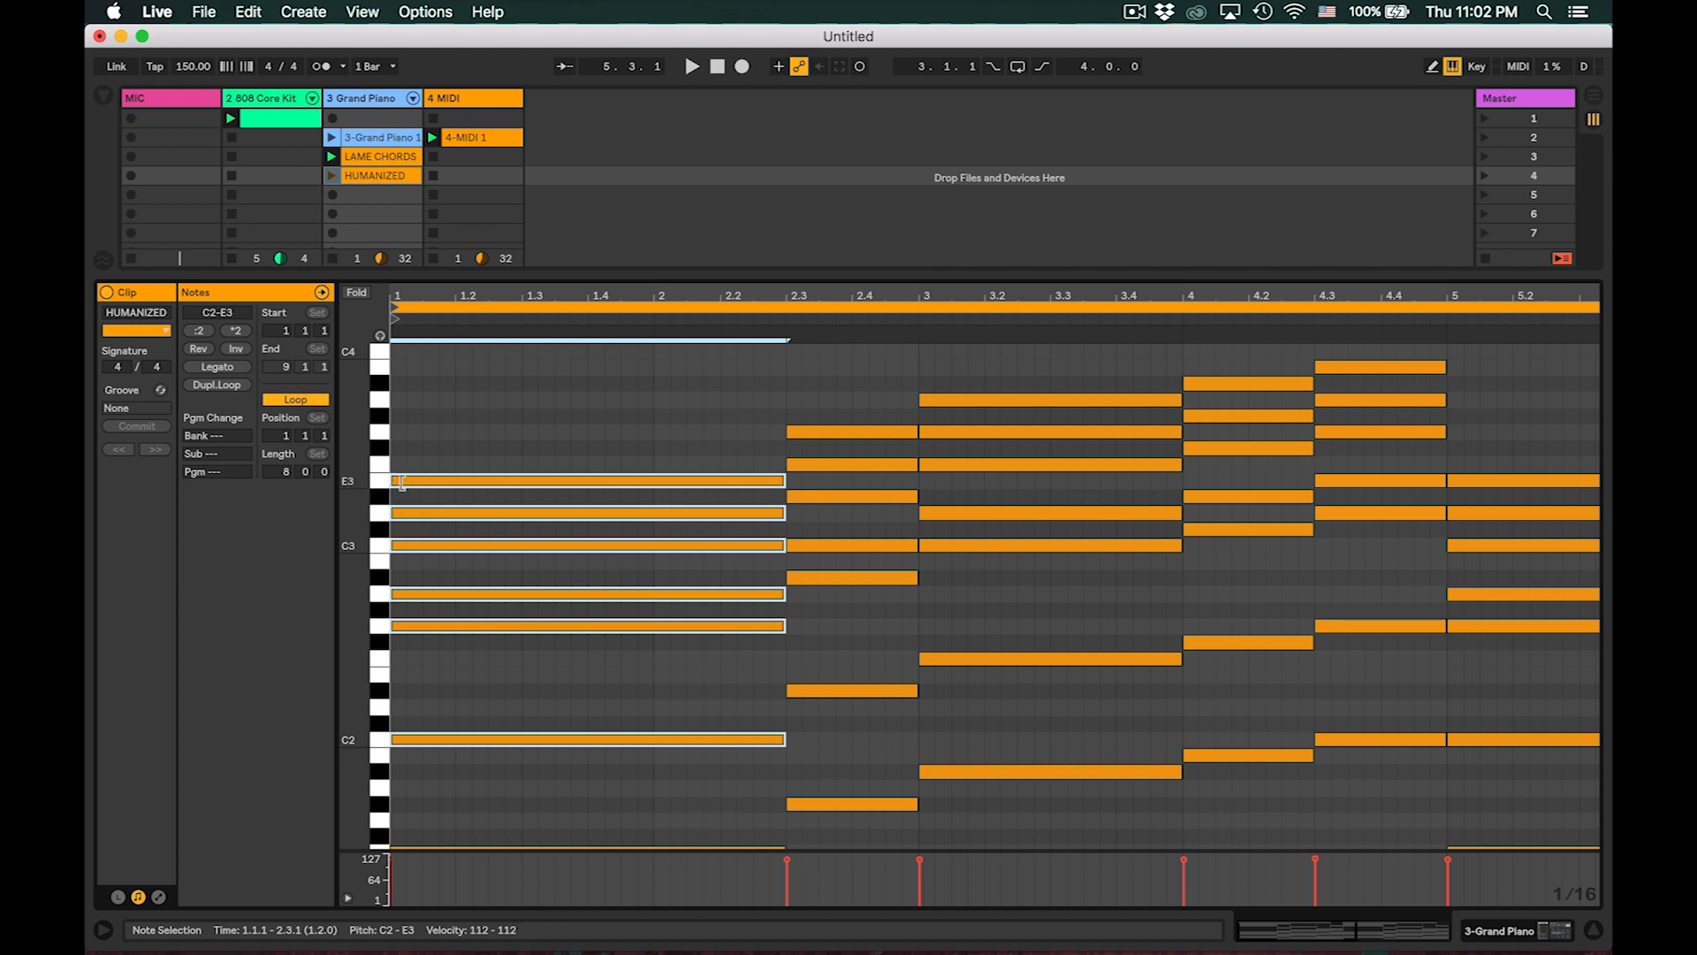
drag(401, 481, 520, 471)
- Extend the start of the first chord's C2 note back to 1.1.2
scroll(447, 557, down, 1)
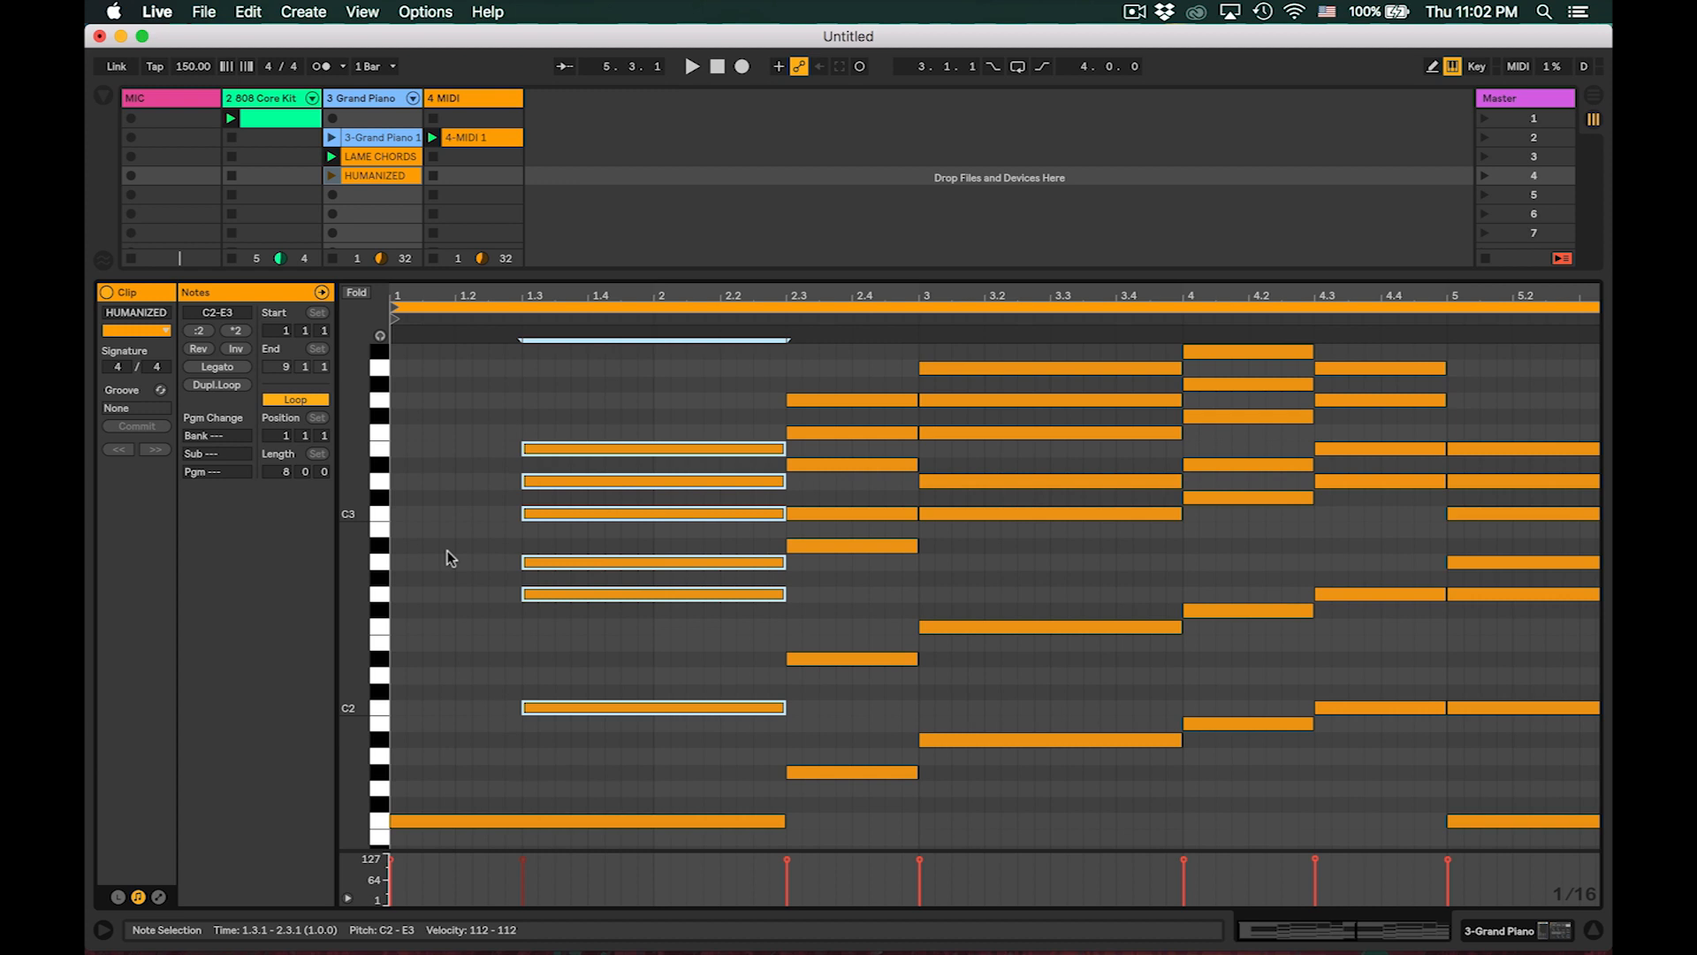
drag(442, 316, 442, 397)
scroll(539, 511, down, 2)
scroll(539, 511, left, 3)
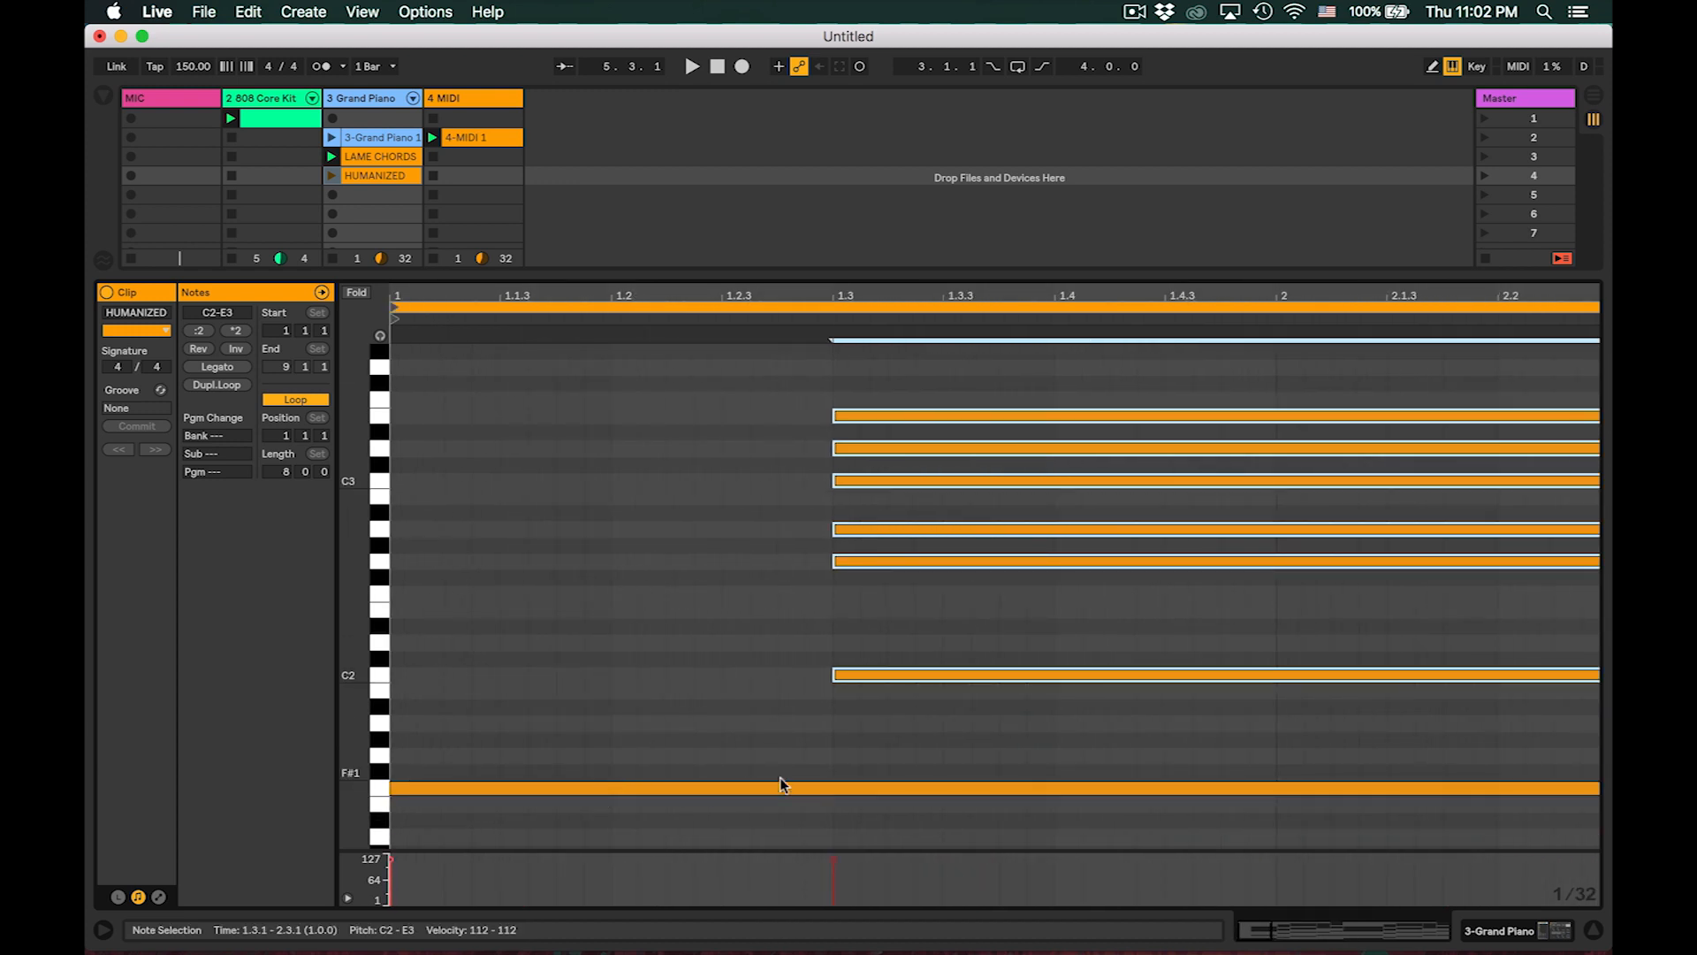
click(755, 625)
drag(838, 674, 444, 673)
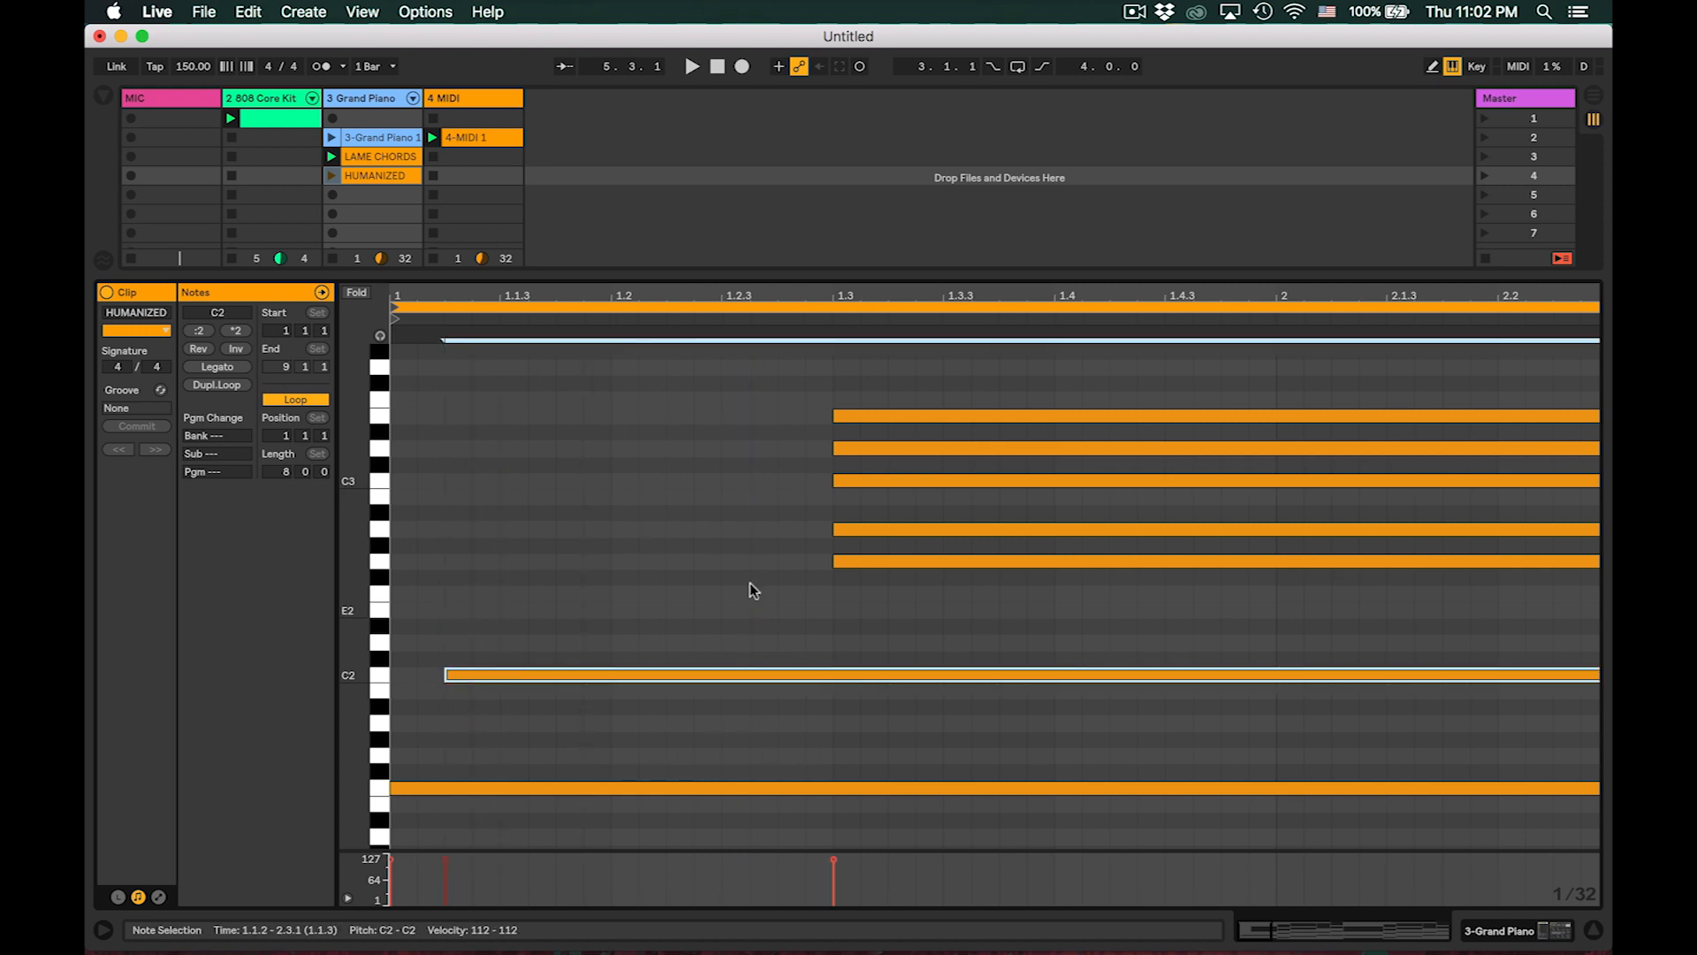
- Extend the start of the first chord's G2 note back to just before the C2 note's start
drag(834, 569, 516, 570)
key(super+z)
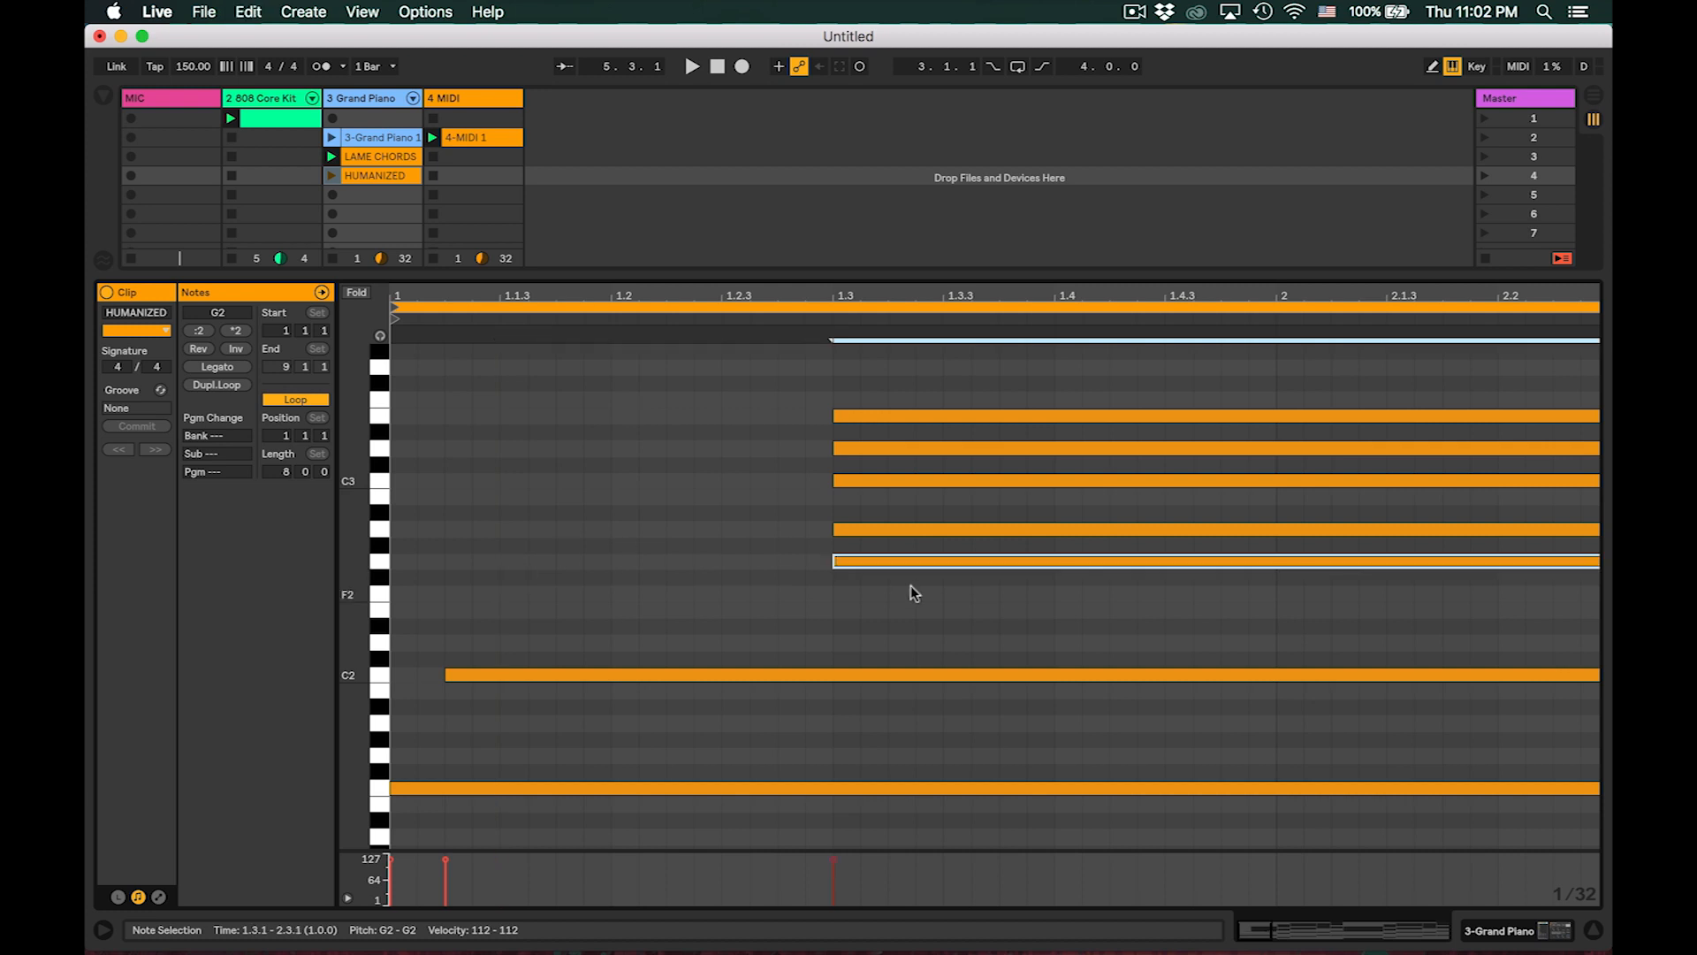
drag(833, 567, 423, 568)
scroll(1024, 553, right, 3)
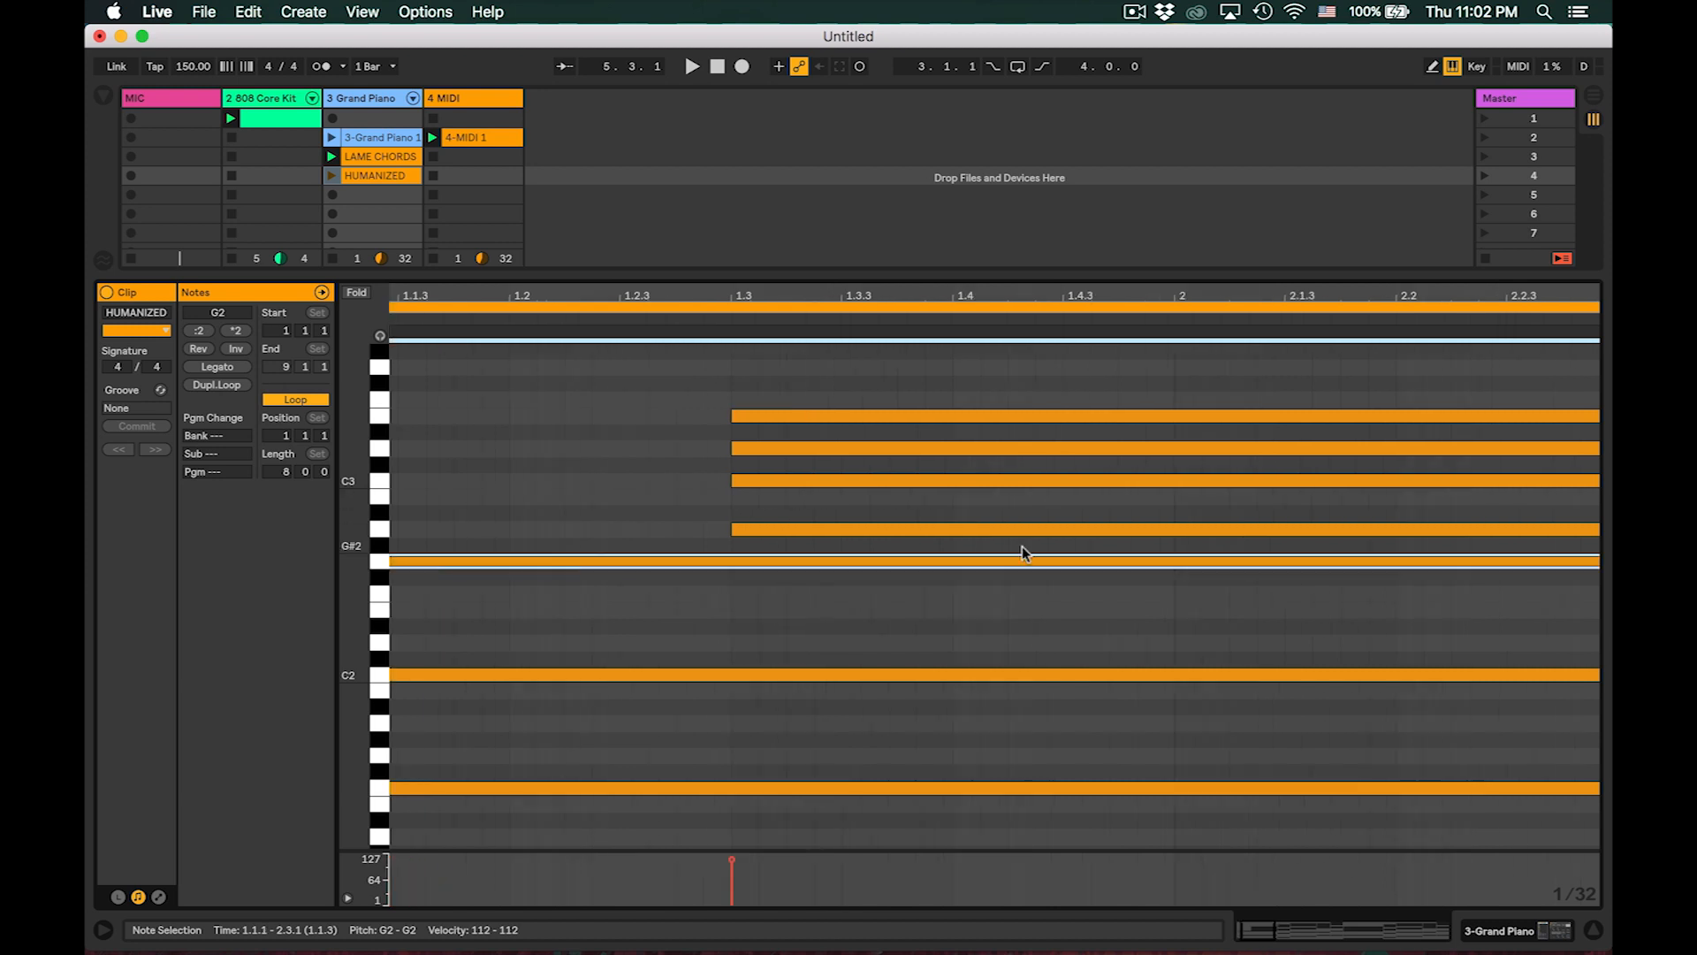
- Extend the start of the first chord's A2 note back to 1.1.2, in line with the C2 note
scroll(1023, 553, right, 5)
scroll(1023, 553, up, 1)
scroll(1047, 636, left, 6)
scroll(1047, 637, down, 3)
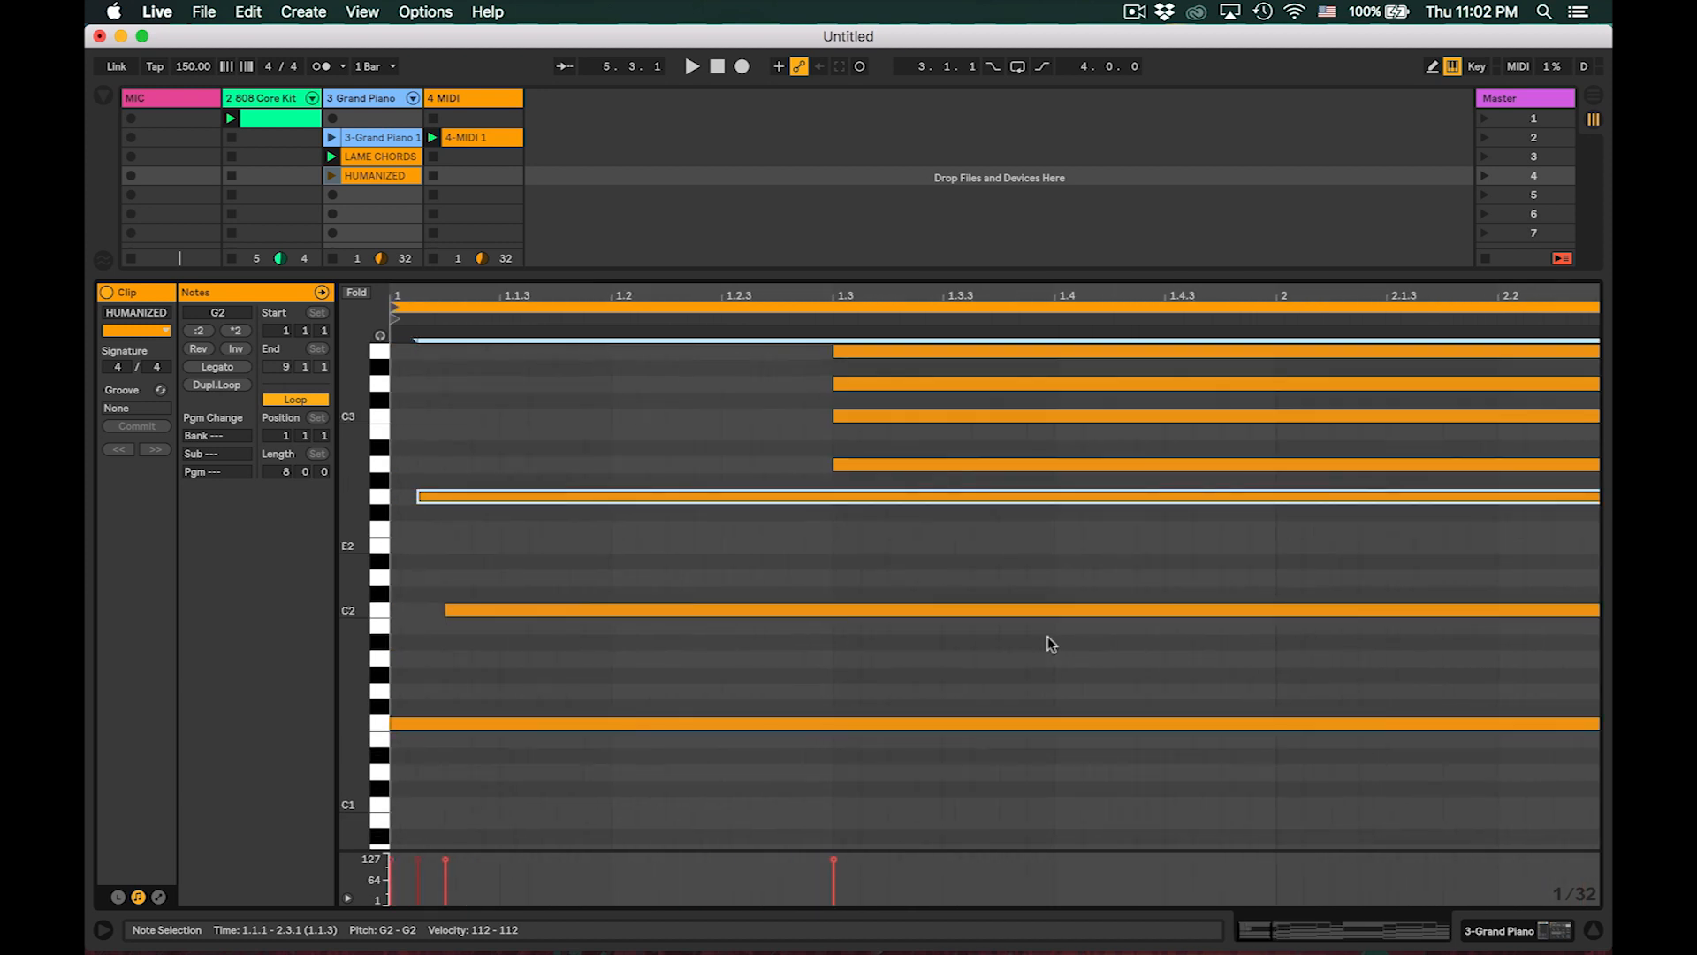
scroll(1047, 636, up, 3)
drag(838, 558, 436, 571)
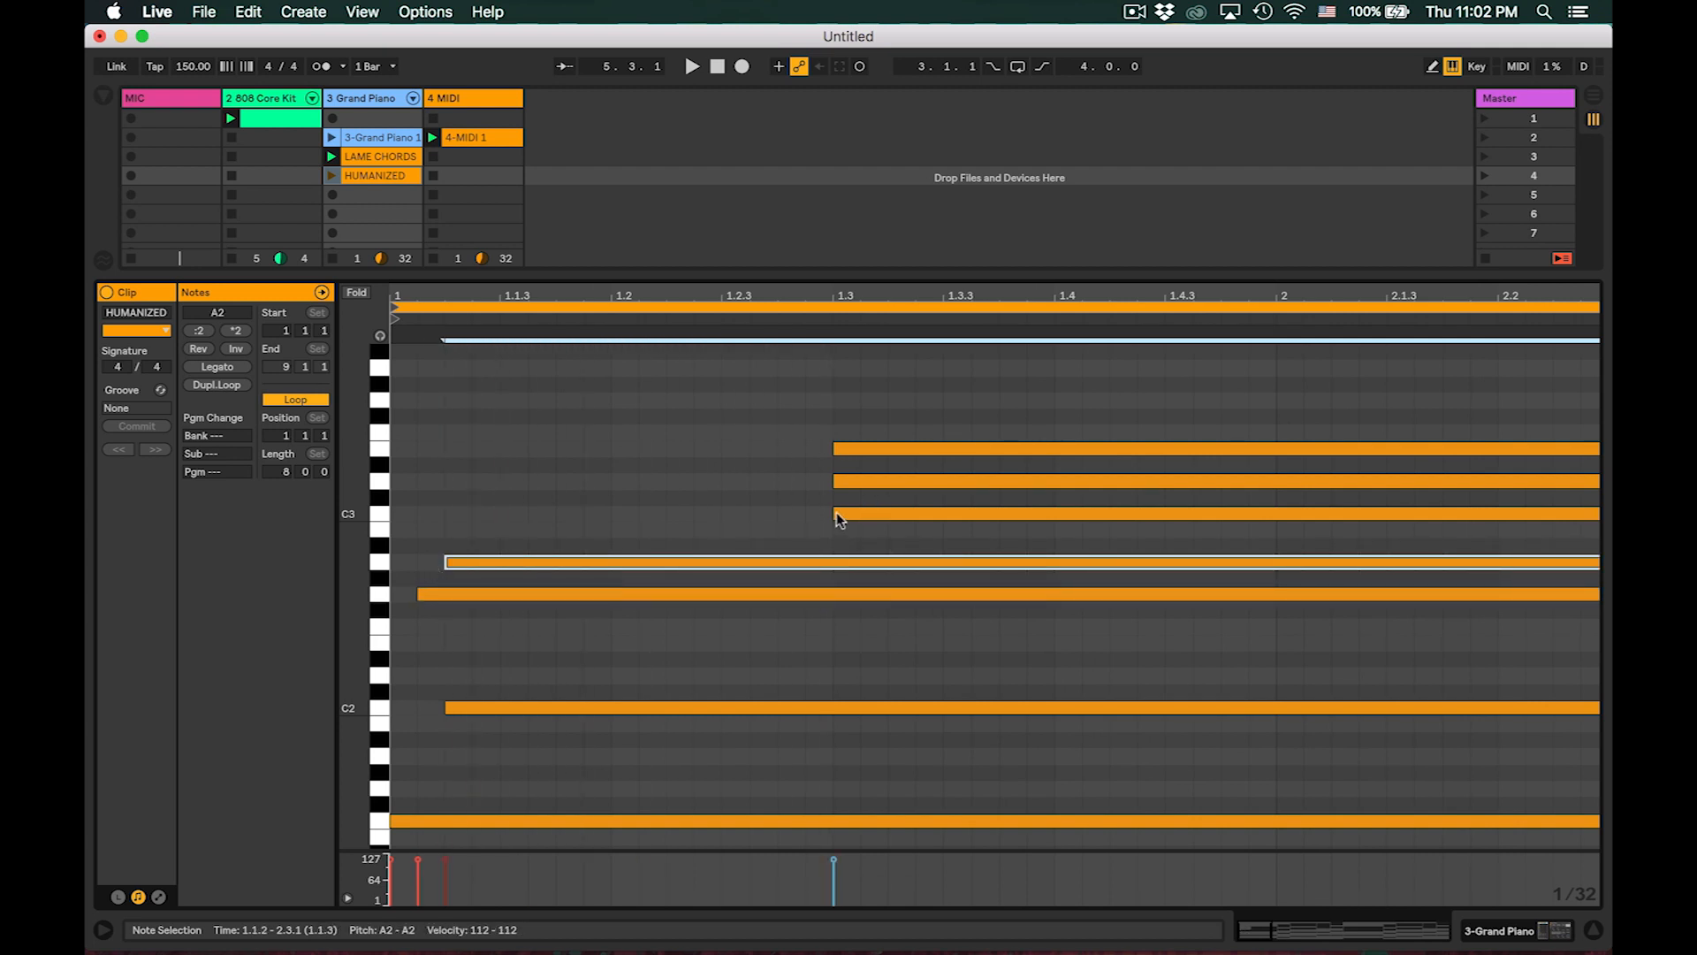
- Extend the first chord's C3 note back to 1.1.1, its D3 note to 1.1.2 and its E3 note to 1.1.3
drag(835, 513, 402, 530)
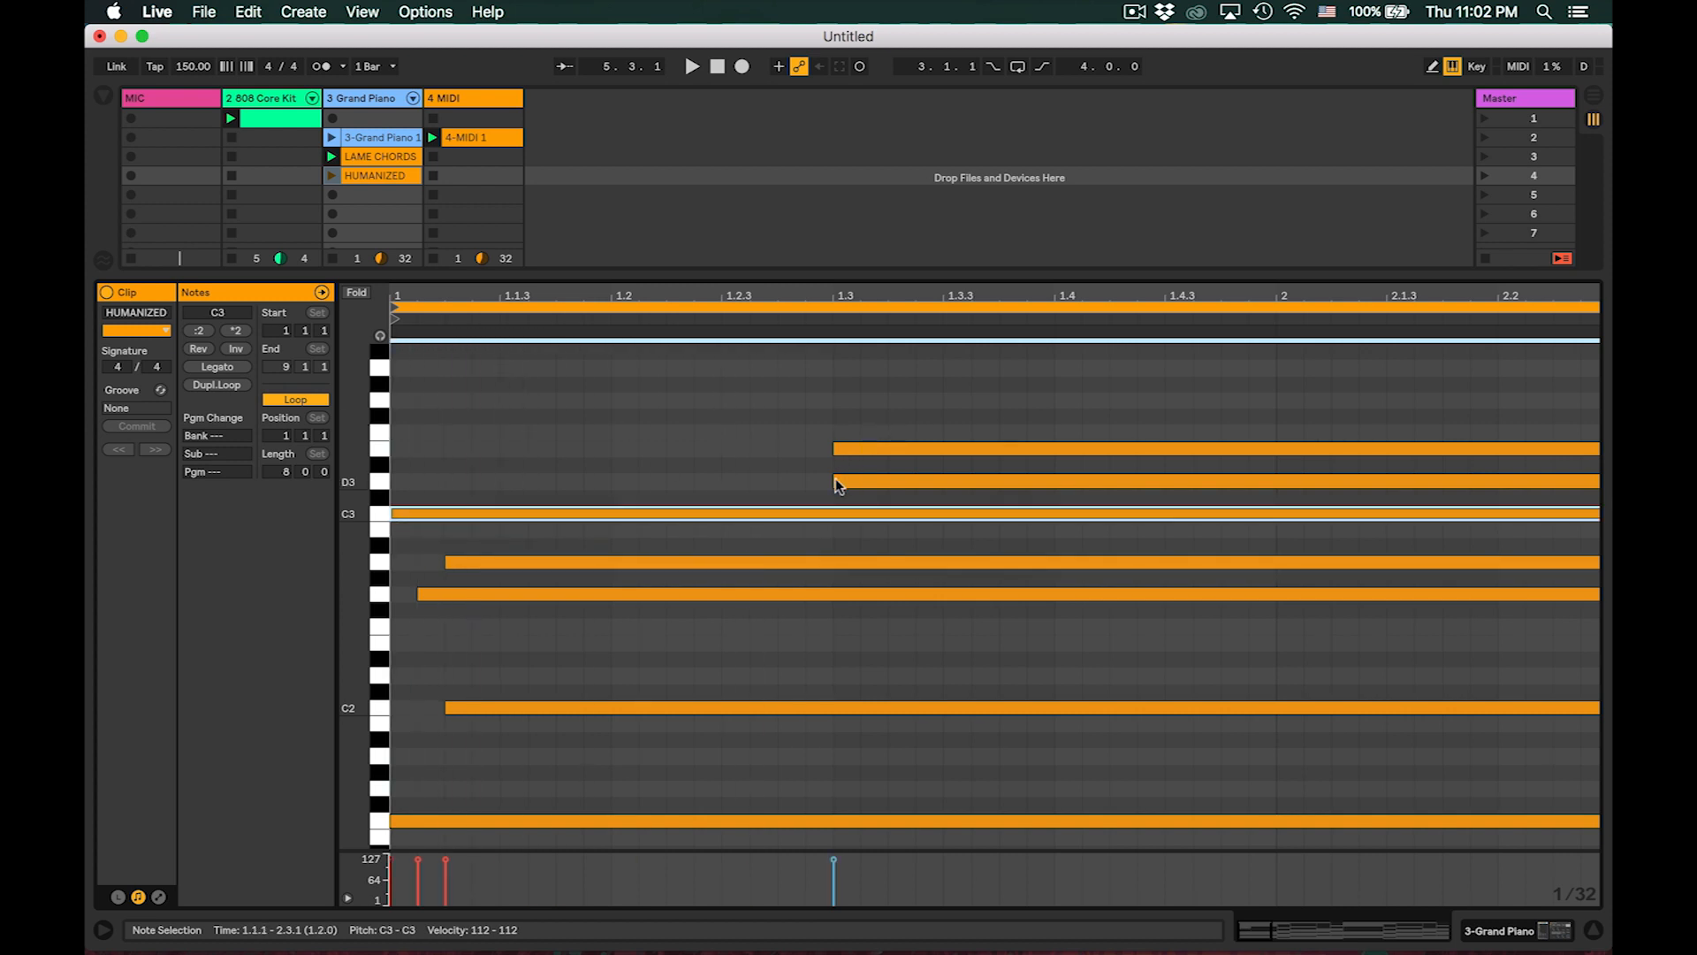
drag(835, 481, 439, 498)
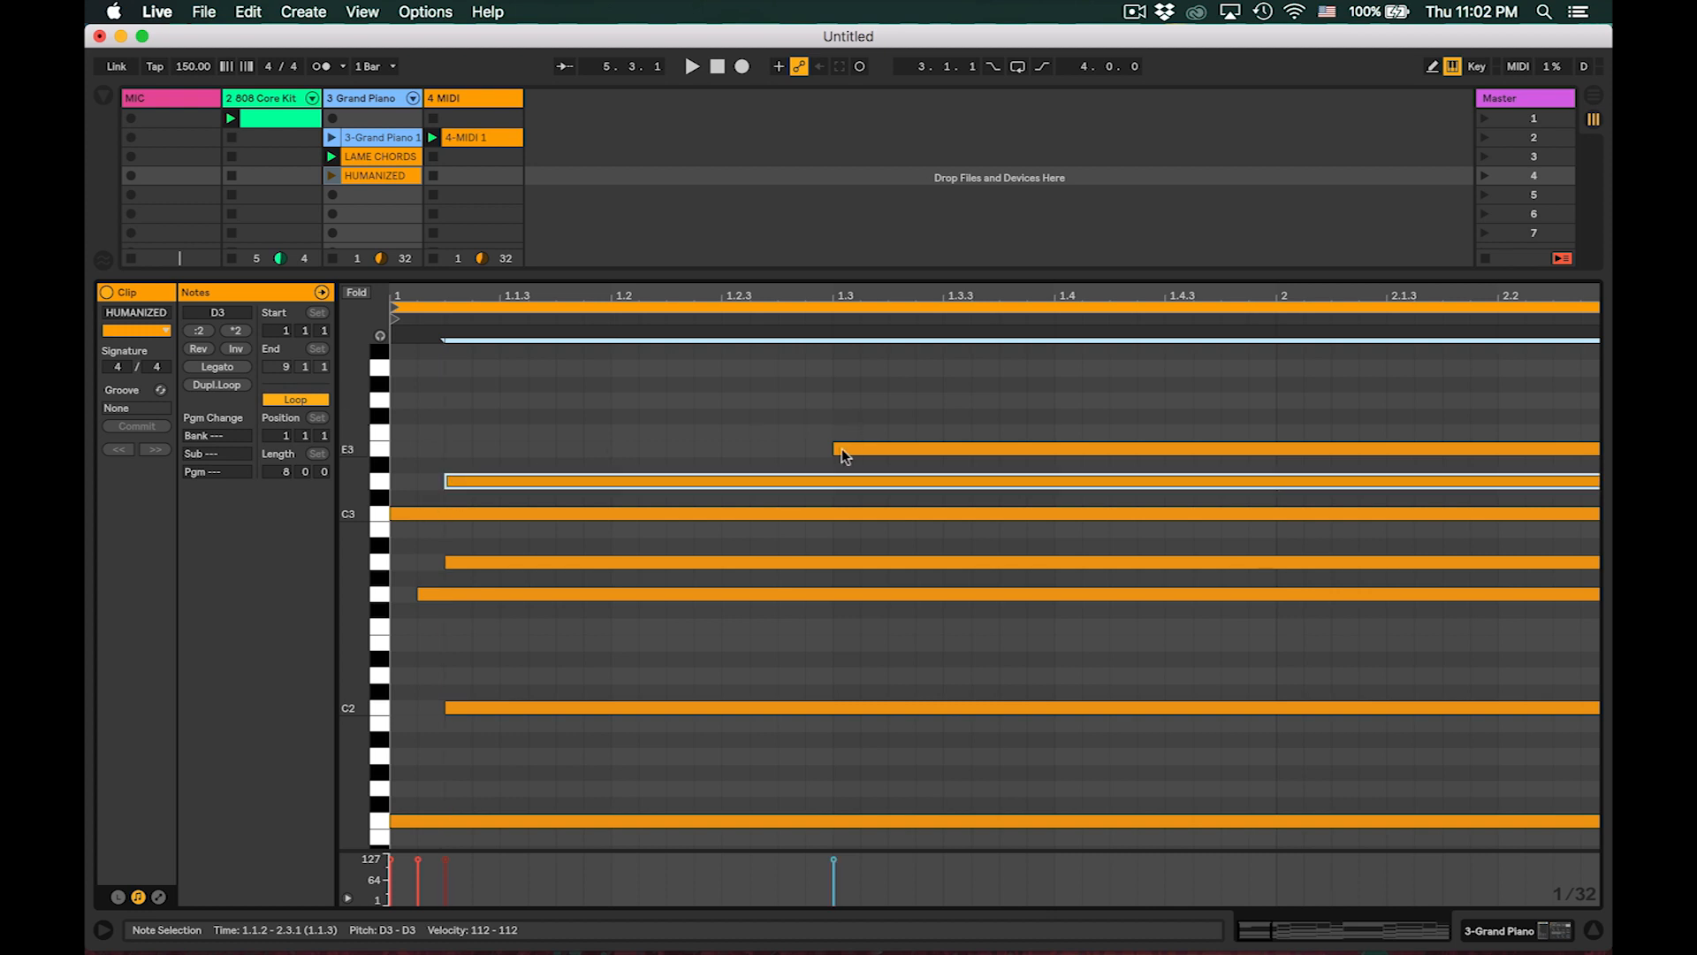
drag(835, 450, 502, 459)
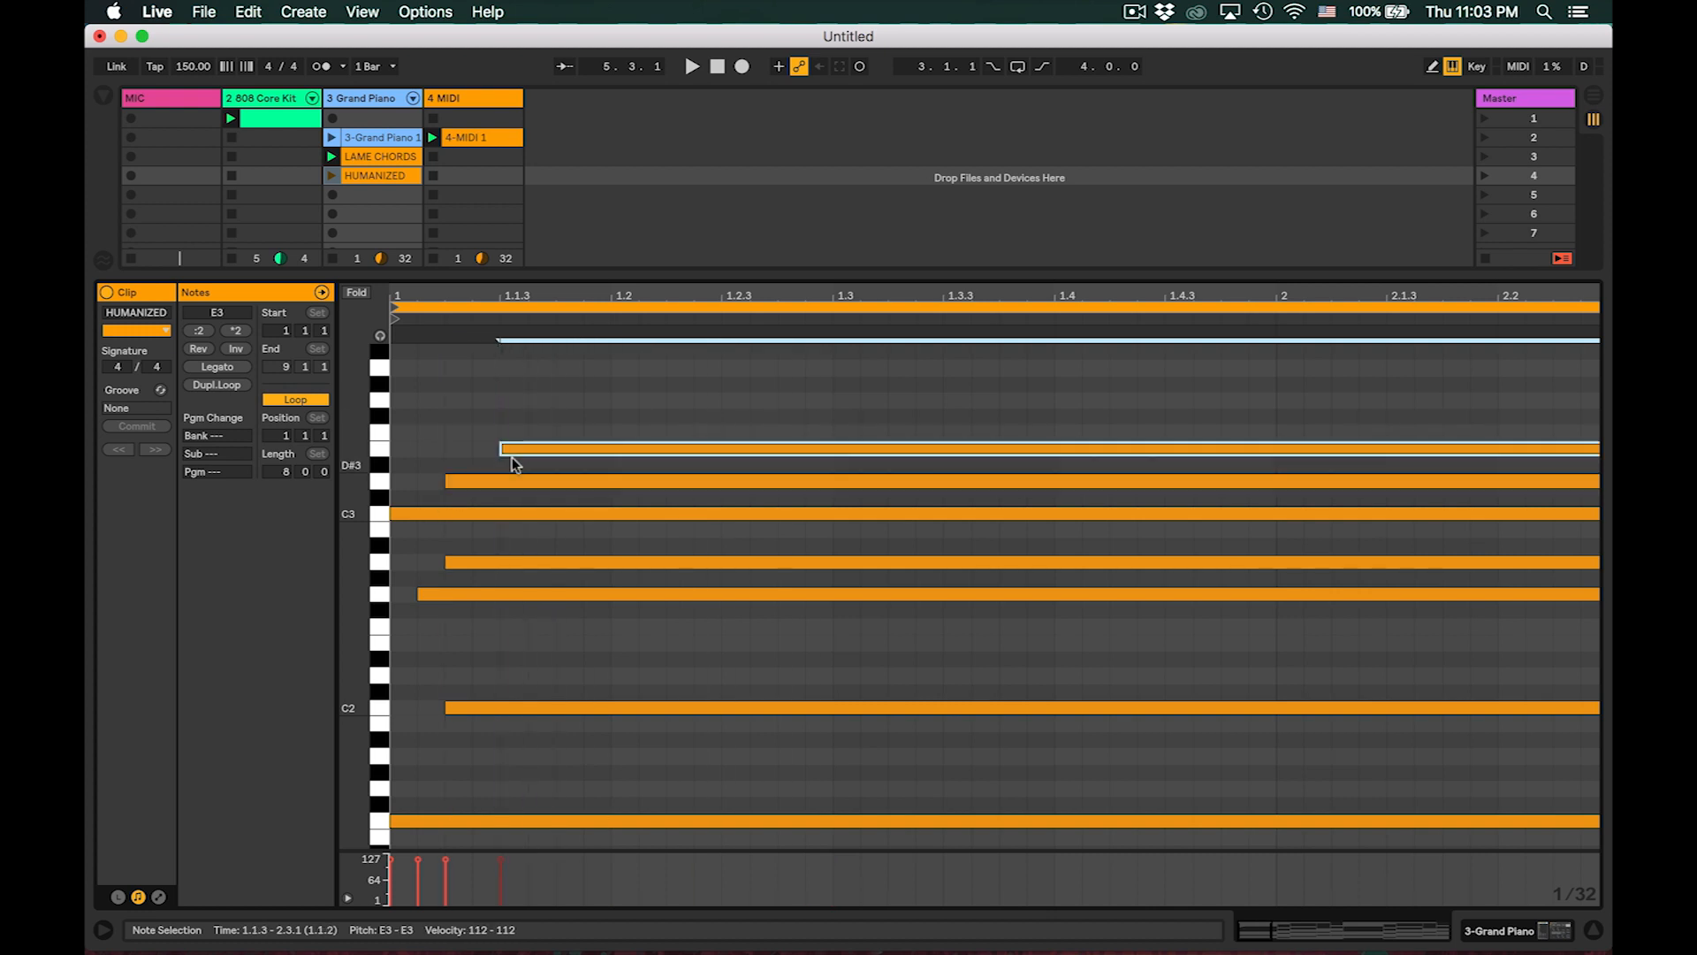
- Play the HUMANIZED clip to hear the staggered first chord, and stop playback
drag(598, 301, 598, 212)
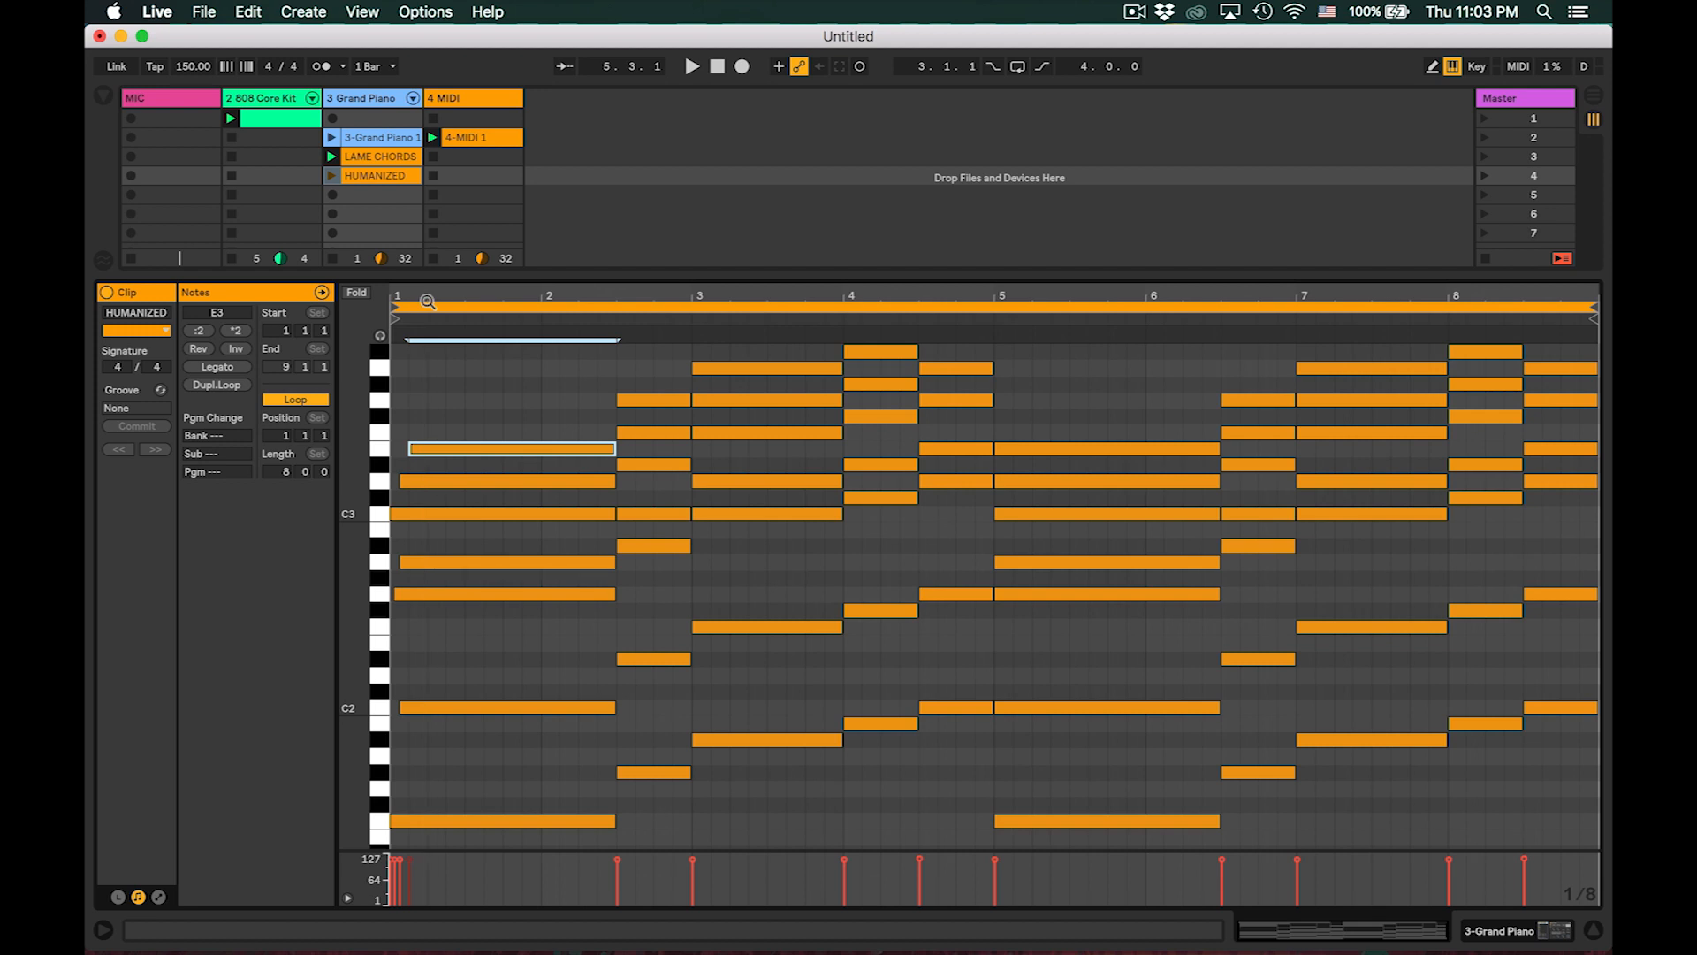
click(328, 177)
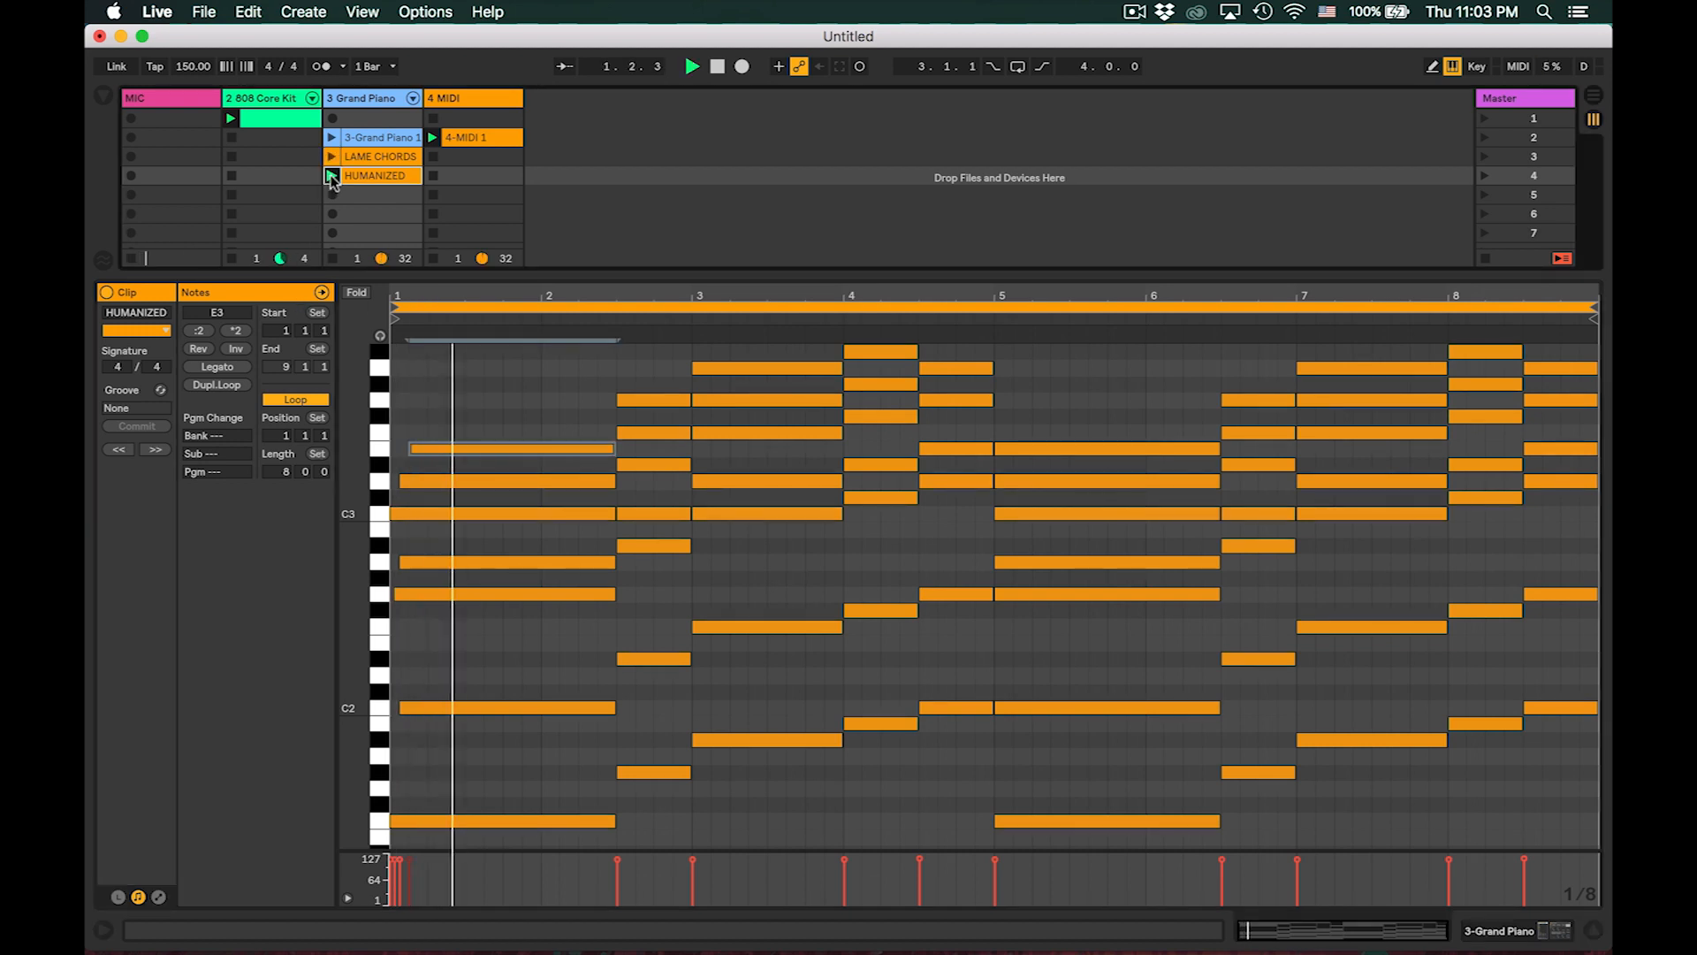
key(space)
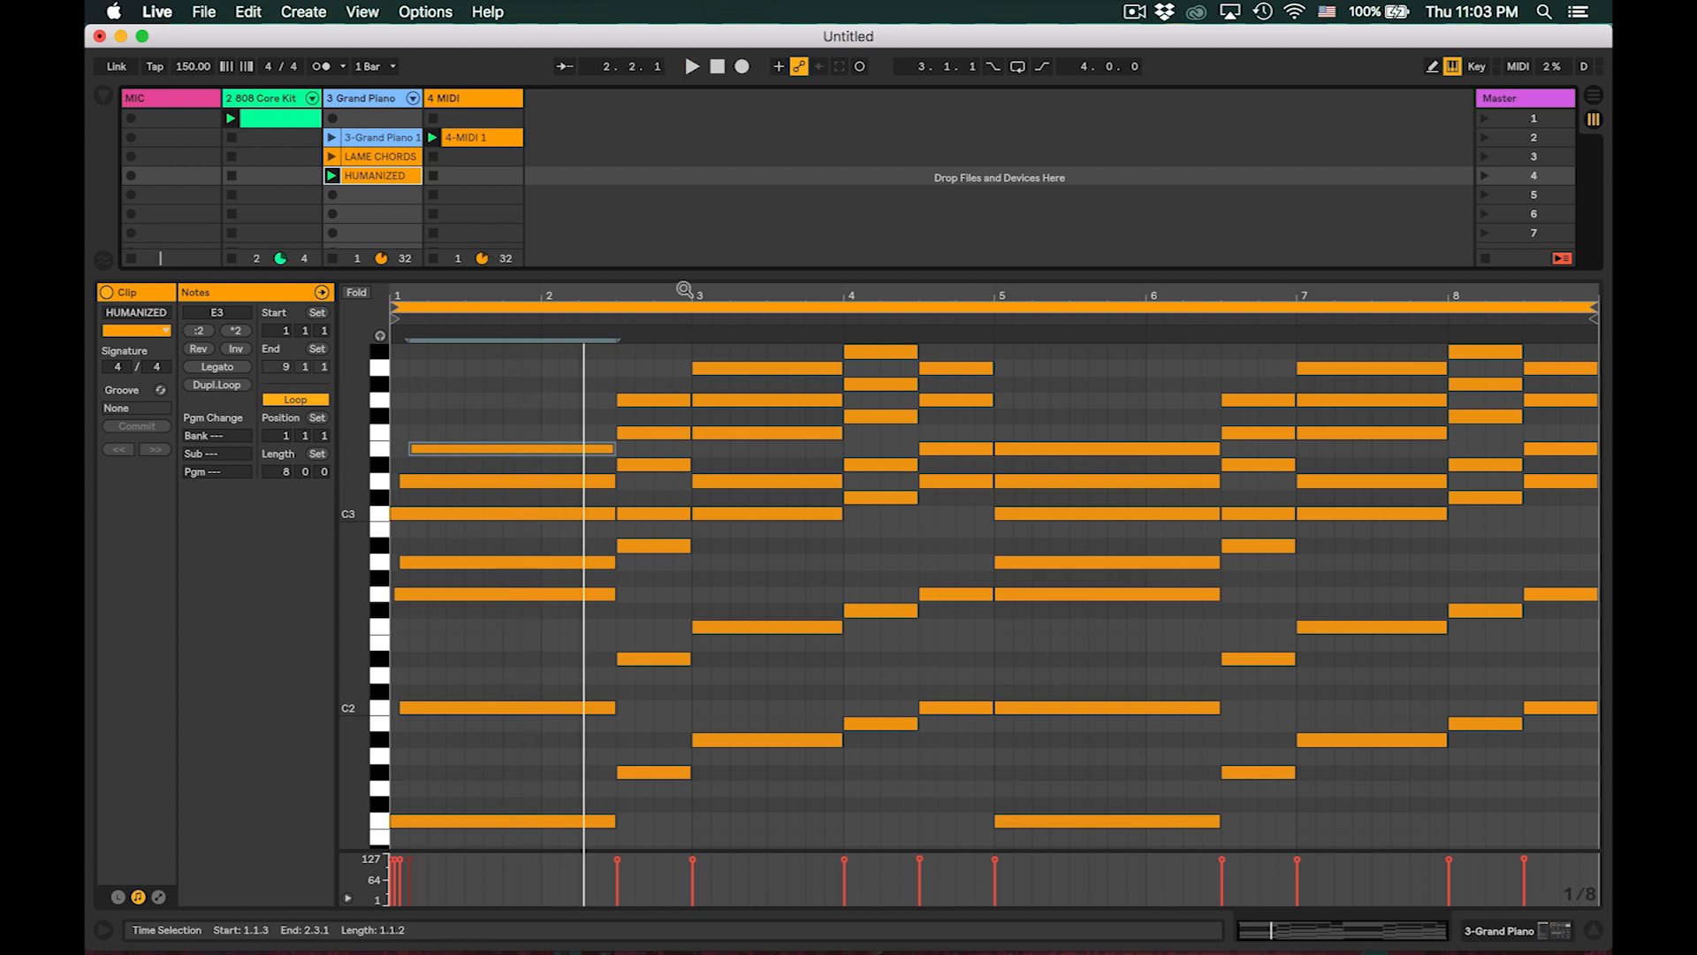
- Move the starts of the second chord's notes at beat 2.3 slightly later, keeping their ends fixed
drag(662, 292, 671, 239)
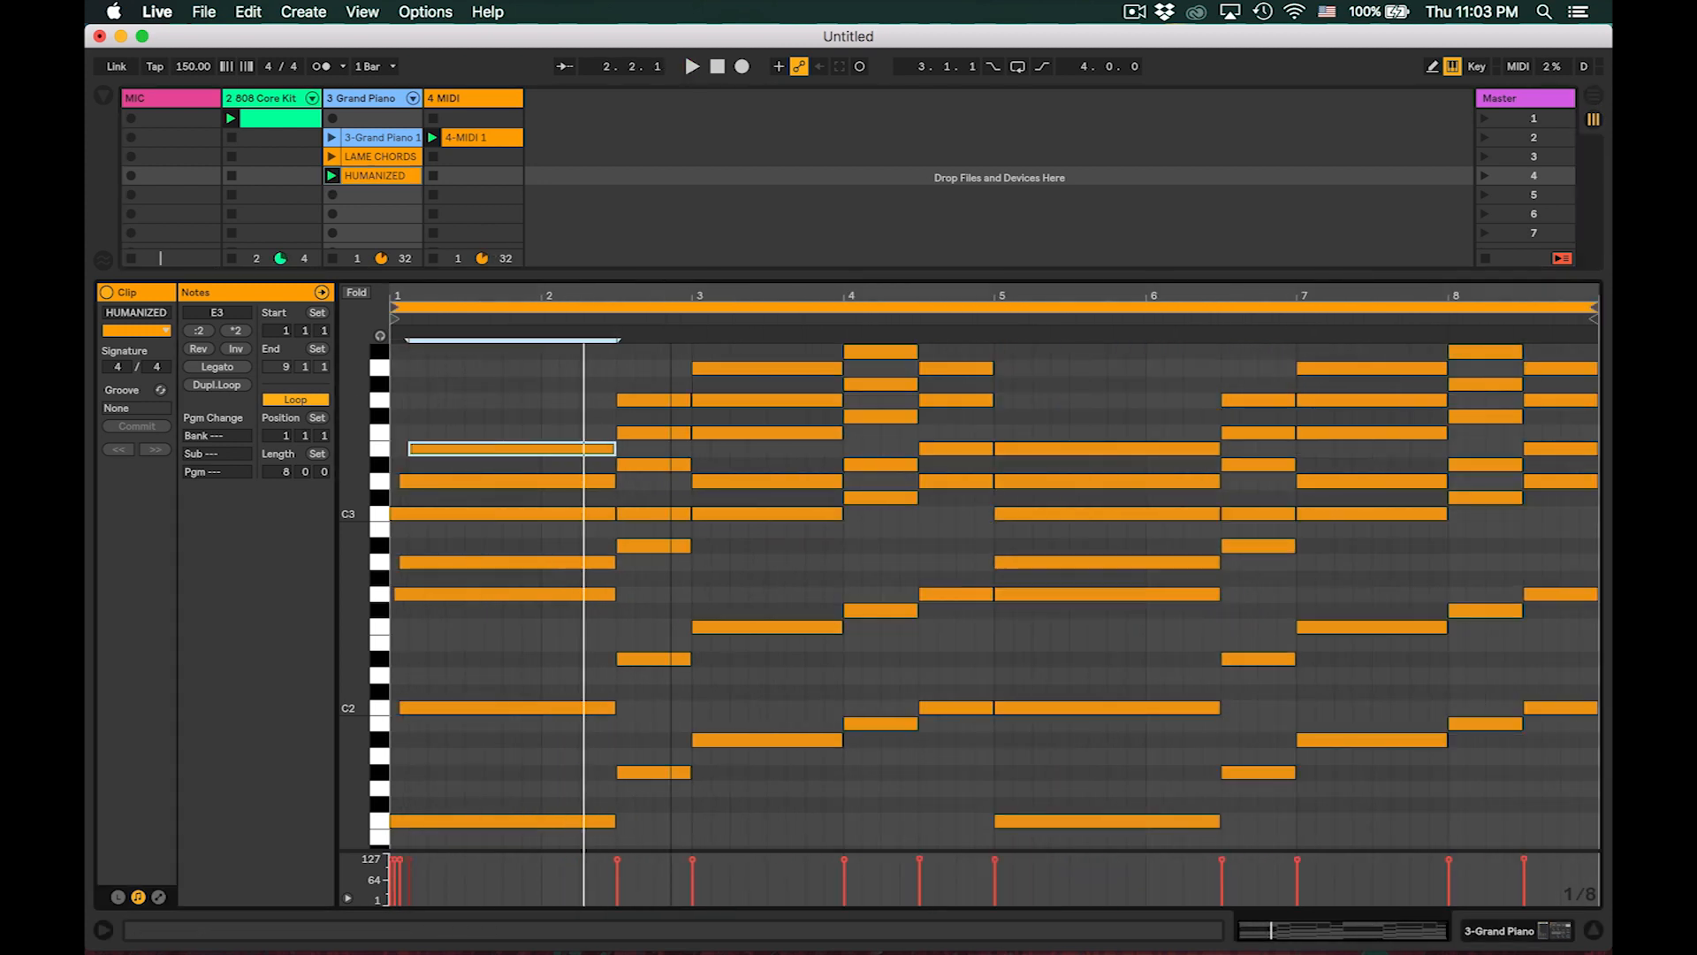
drag(654, 295, 659, 795)
click(563, 441)
drag(532, 661, 592, 661)
shift+click(635, 771)
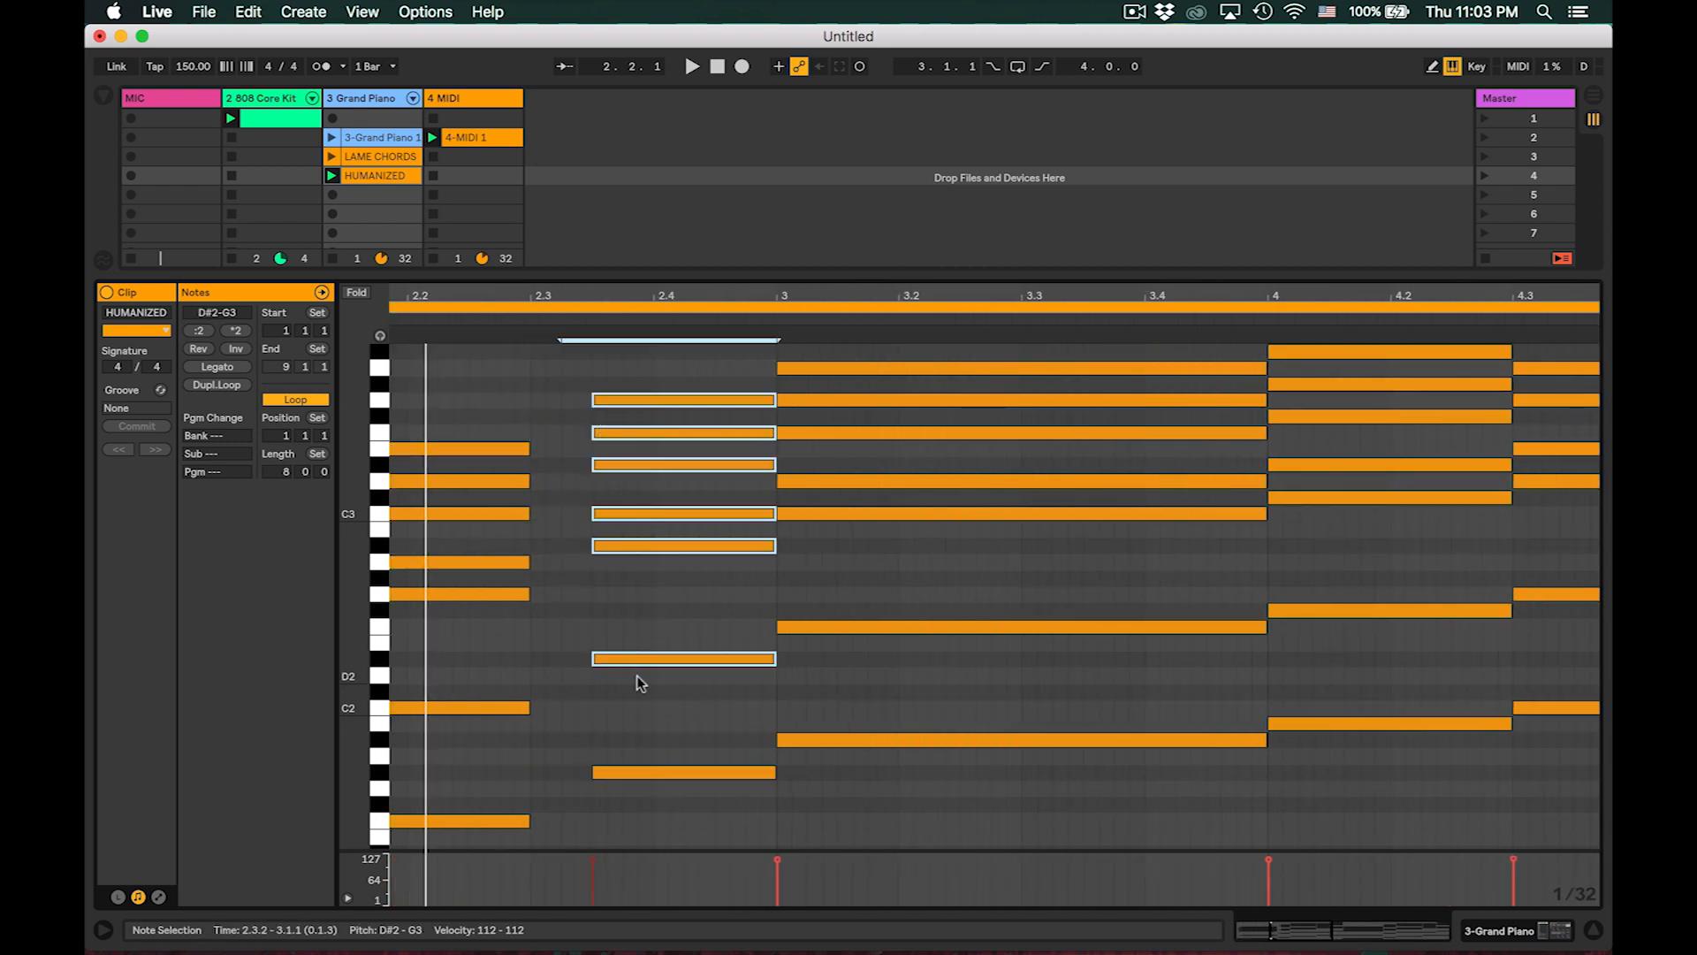
- Stagger the second chord's note starts between 2.3 and 2.3.2, with the lowest note, G#1, starting at 2.3
drag(584, 295, 575, 353)
drag(635, 661, 539, 660)
click(489, 601)
drag(540, 547, 487, 514)
click(542, 515)
drag(539, 464, 440, 464)
drag(540, 432, 490, 398)
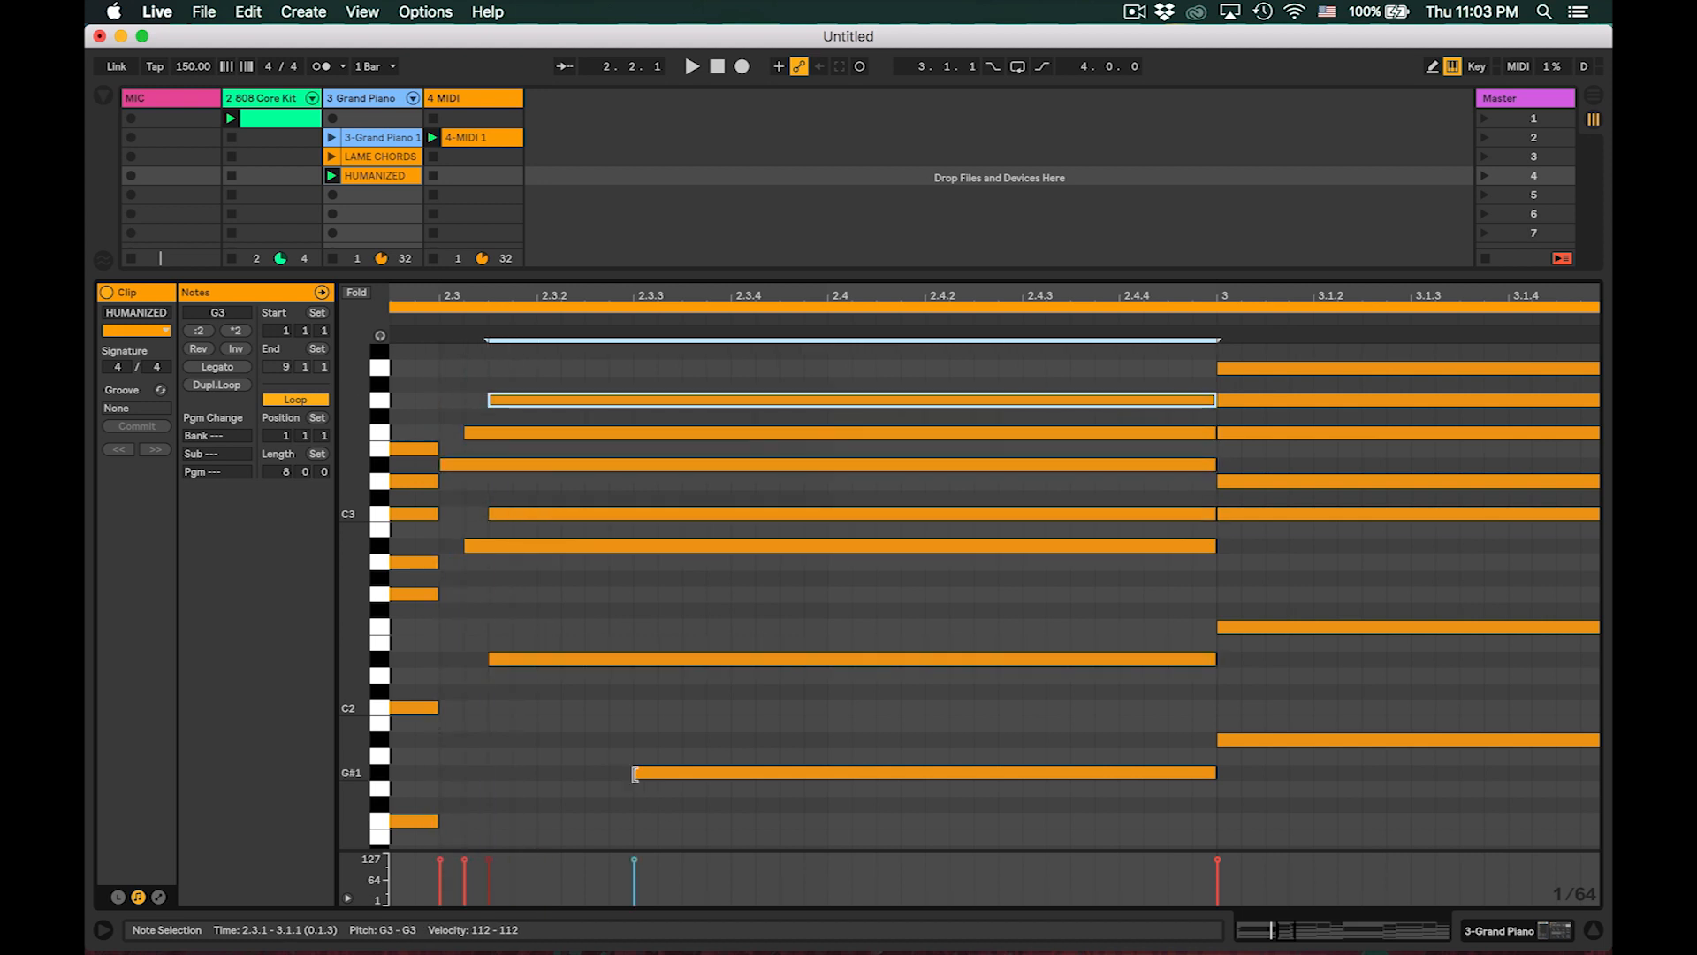
drag(635, 775, 441, 774)
- Stagger the chord at bar 3 by moving some of its note starts slightly later by different small amounts
scroll(660, 707, down, 2)
scroll(661, 708, right, 7)
scroll(660, 707, up, 2)
drag(897, 485, 920, 484)
click(897, 628)
drag(897, 367, 945, 367)
drag(897, 628, 920, 629)
- Stagger the chord at bar 4 by moving most of its note starts slightly later by different small amounts
scroll(1261, 691, right, 10)
scroll(1260, 691, up, 2)
drag(874, 449, 922, 449)
drag(875, 481, 946, 513)
drag(874, 561, 897, 561)
drag(874, 594, 922, 594)
drag(874, 707, 945, 707)
- Stagger the chord at 4.3 by moving the starts of the notes above C2 slightly later by different amounts
scroll(937, 704, down, 2)
scroll(937, 707, right, 10)
scroll(937, 707, up, 3)
scroll(937, 707, down, 2)
drag(718, 400, 767, 433)
drag(719, 465, 790, 513)
drag(720, 546, 772, 546)
drag(719, 658, 766, 659)
scroll(762, 657, down, 4)
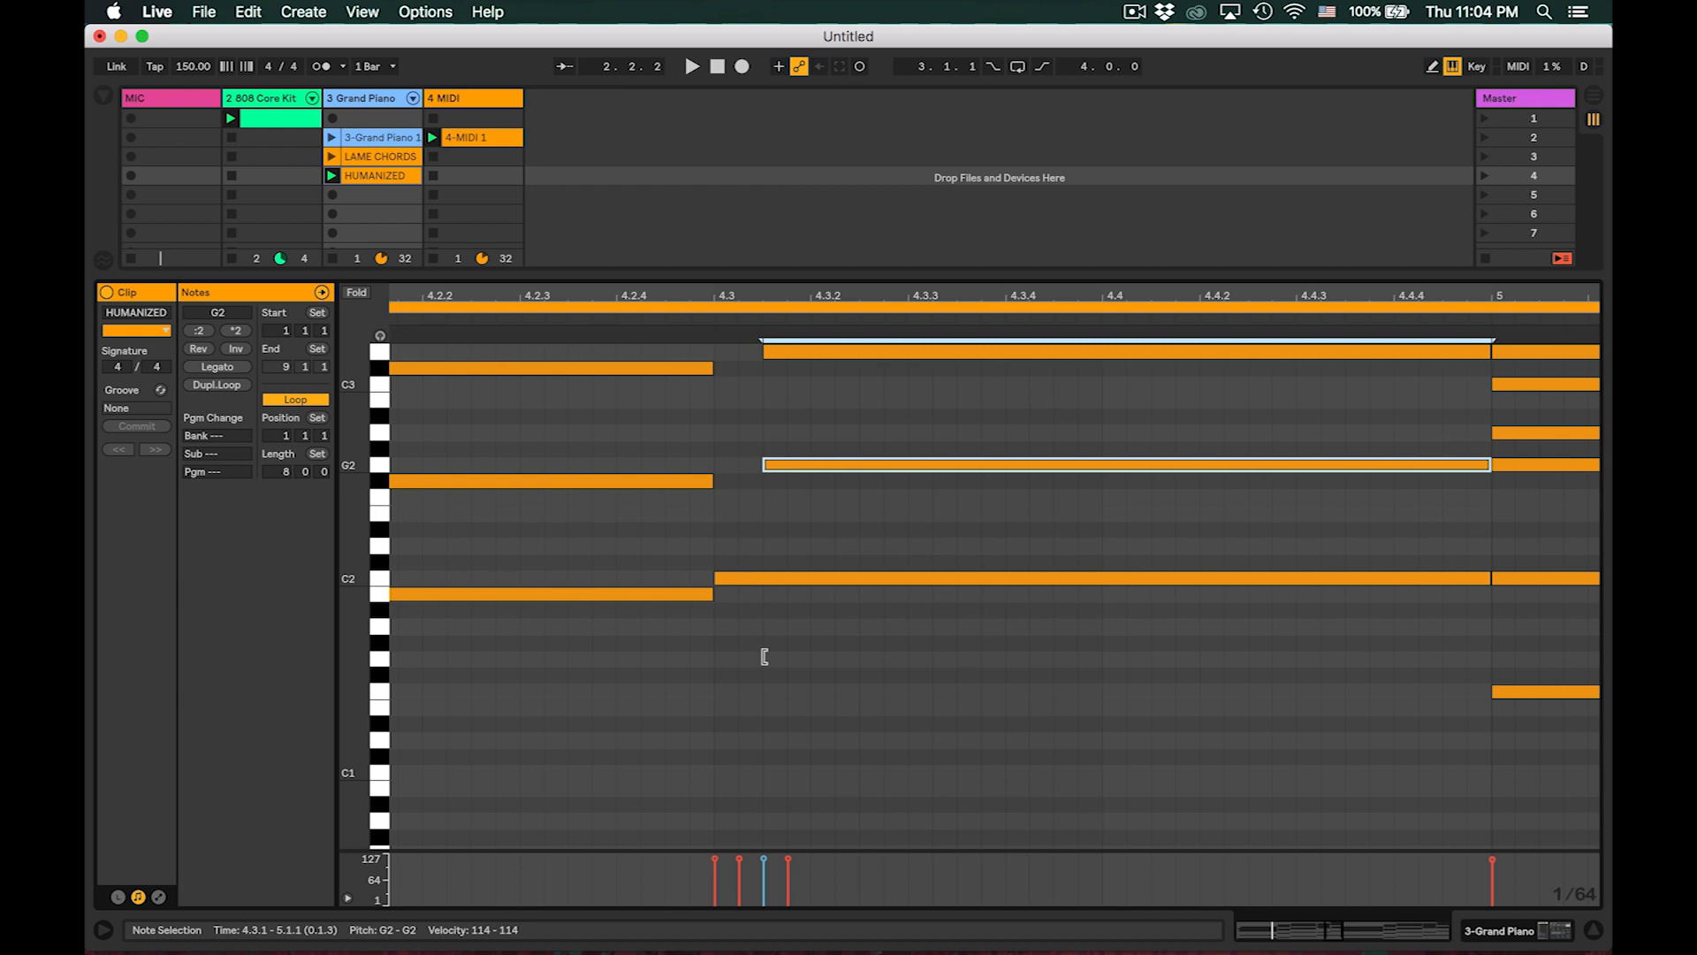
- Move the starts of the A2, C3 and E3 notes in the chord at bar 5 slightly later
scroll(761, 655, right, 10)
scroll(761, 655, up, 3)
drag(868, 512, 917, 563)
scroll(910, 566, down, 3)
scroll(875, 732, up, 3)
scroll(875, 731, left, 3)
drag(965, 449, 988, 452)
scroll(989, 452, up, 4)
scroll(989, 452, down, 10)
- Shorten the HUMANIZED clip's loop to four bars and crop the clip to that length
drag(1591, 306, 994, 307)
scroll(1031, 502, down, 3)
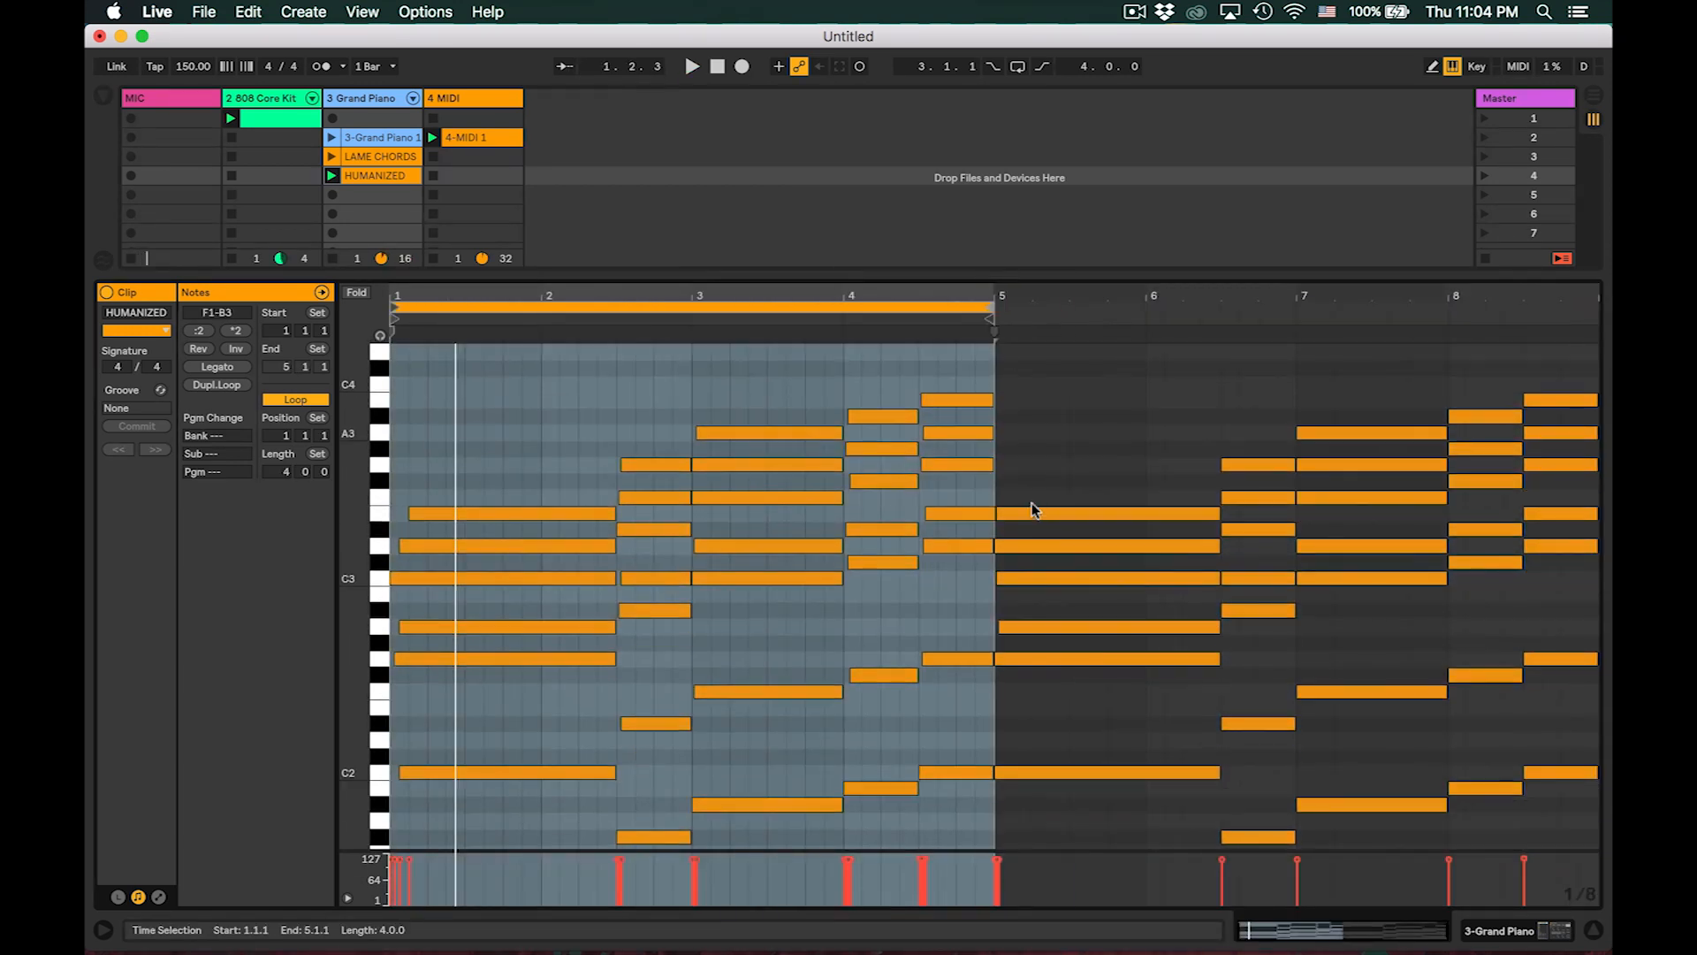
right_click(394, 176)
click(495, 376)
click(1163, 652)
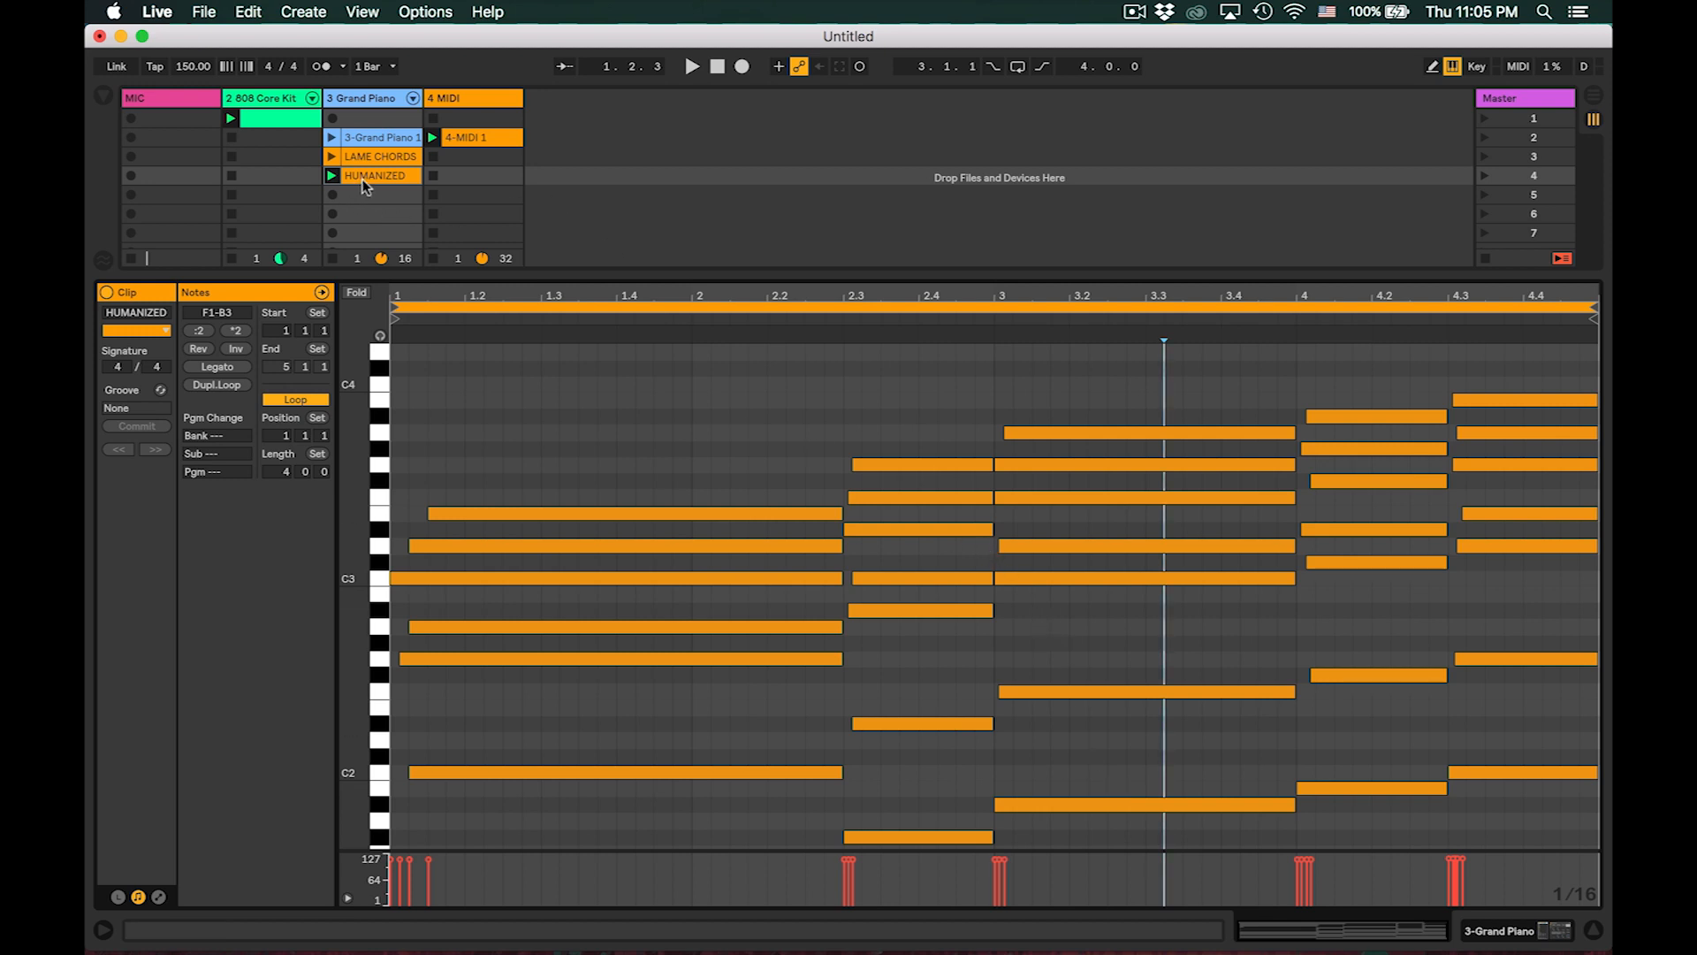
- Play back the cropped HUMANIZED chords and stop playback
key(space)
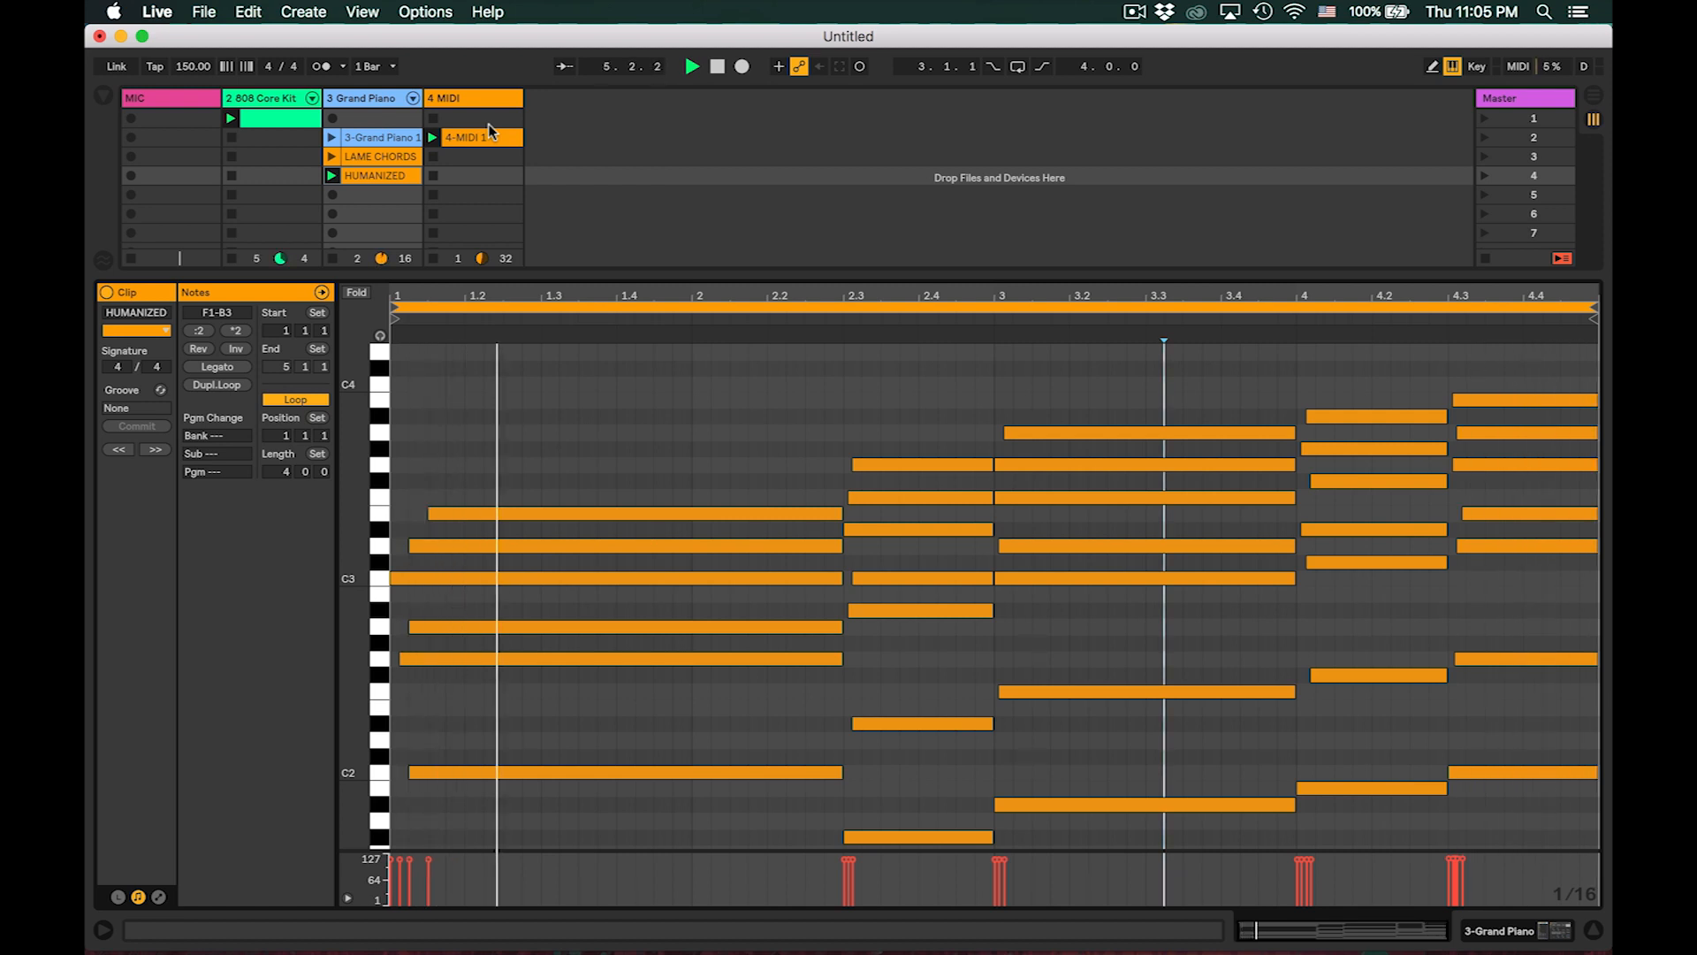
key(space)
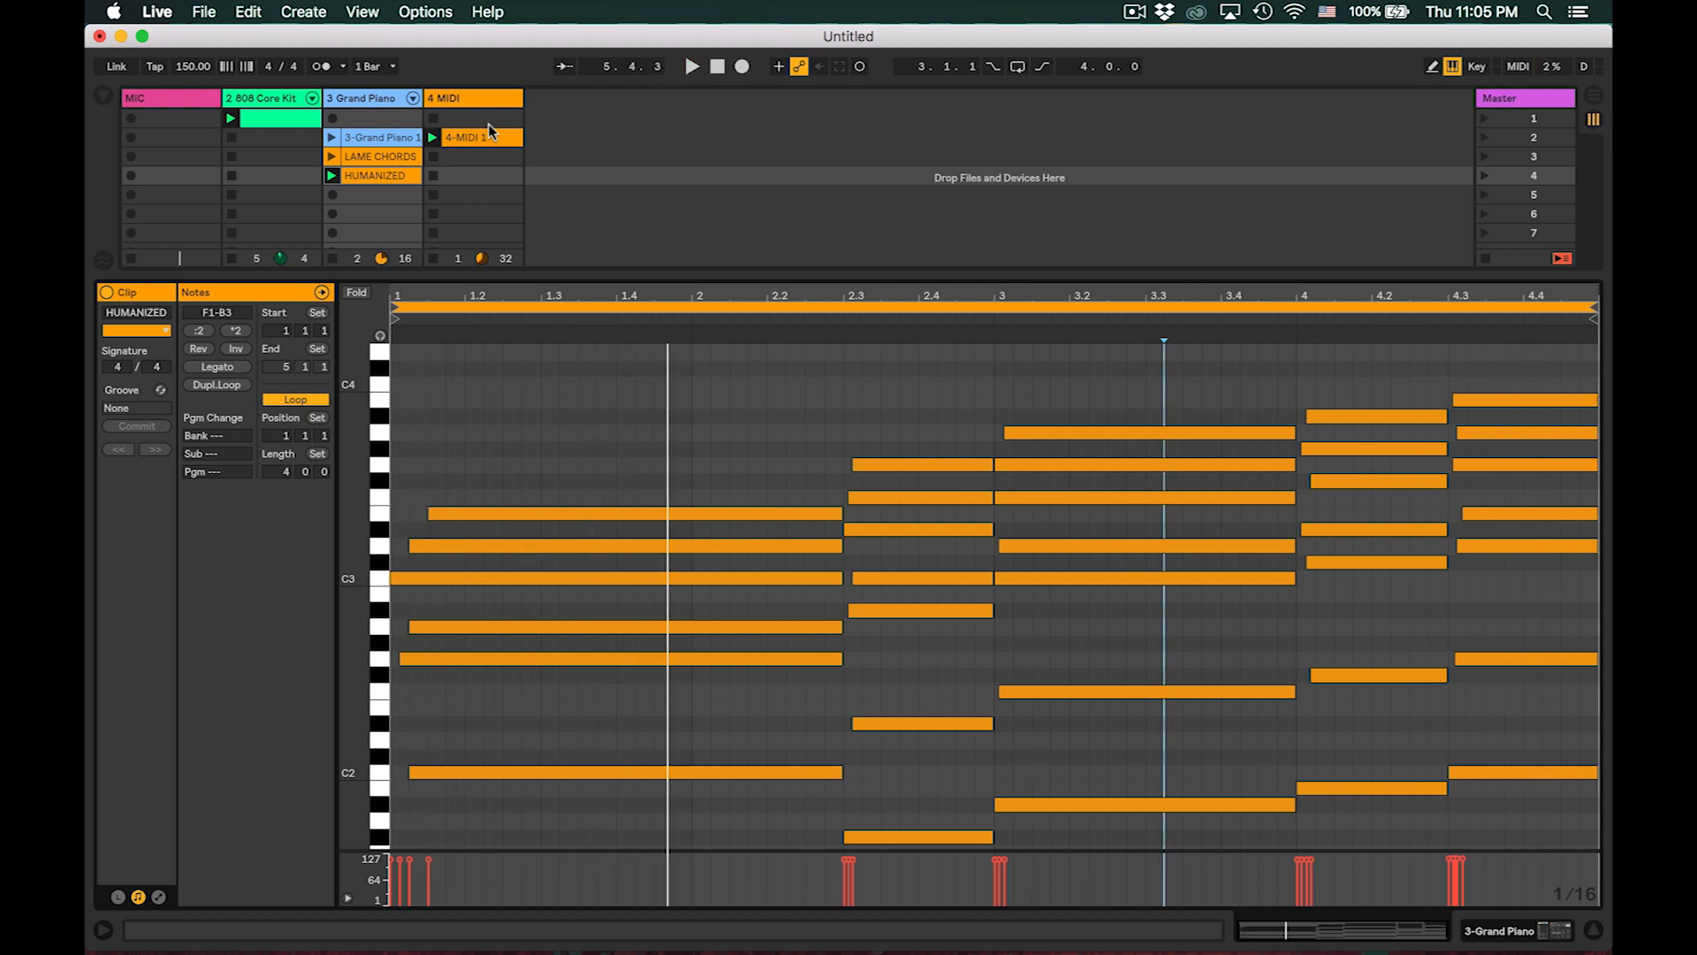
- Copy the LAME CHORDS clip to the empty slot below HUMANIZED and rename the copy BASS???
click(386, 157)
drag(385, 153, 370, 200)
key(super+r)
text(B)
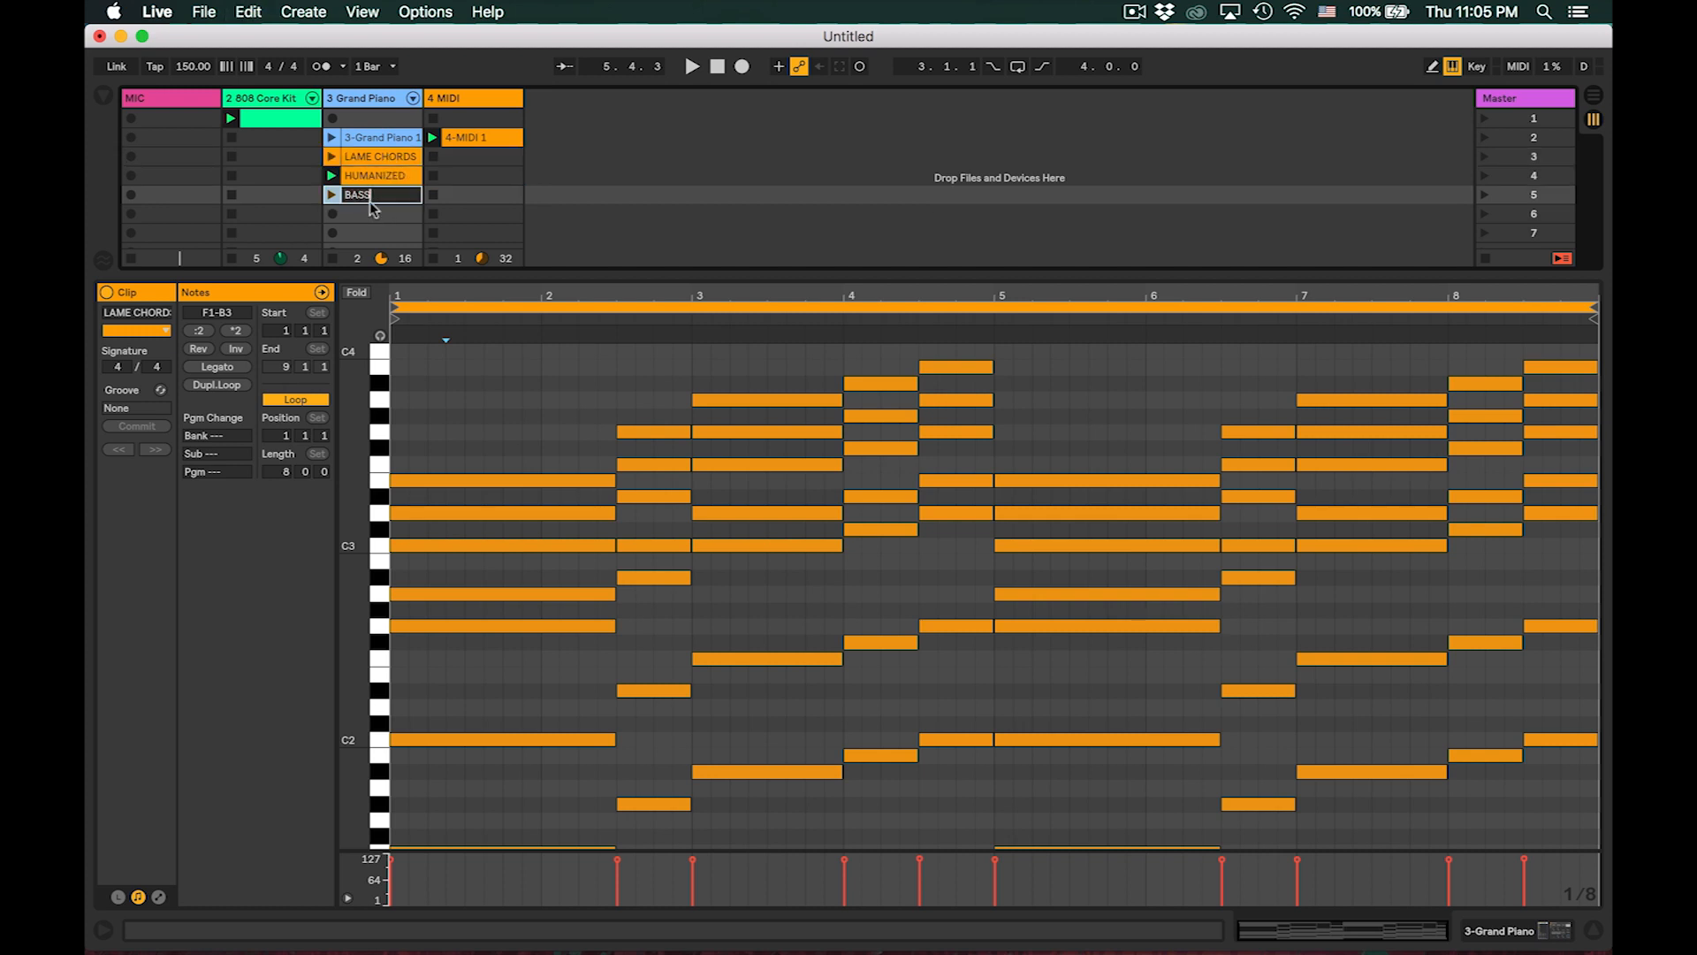
text(ASS???)
key(Return)
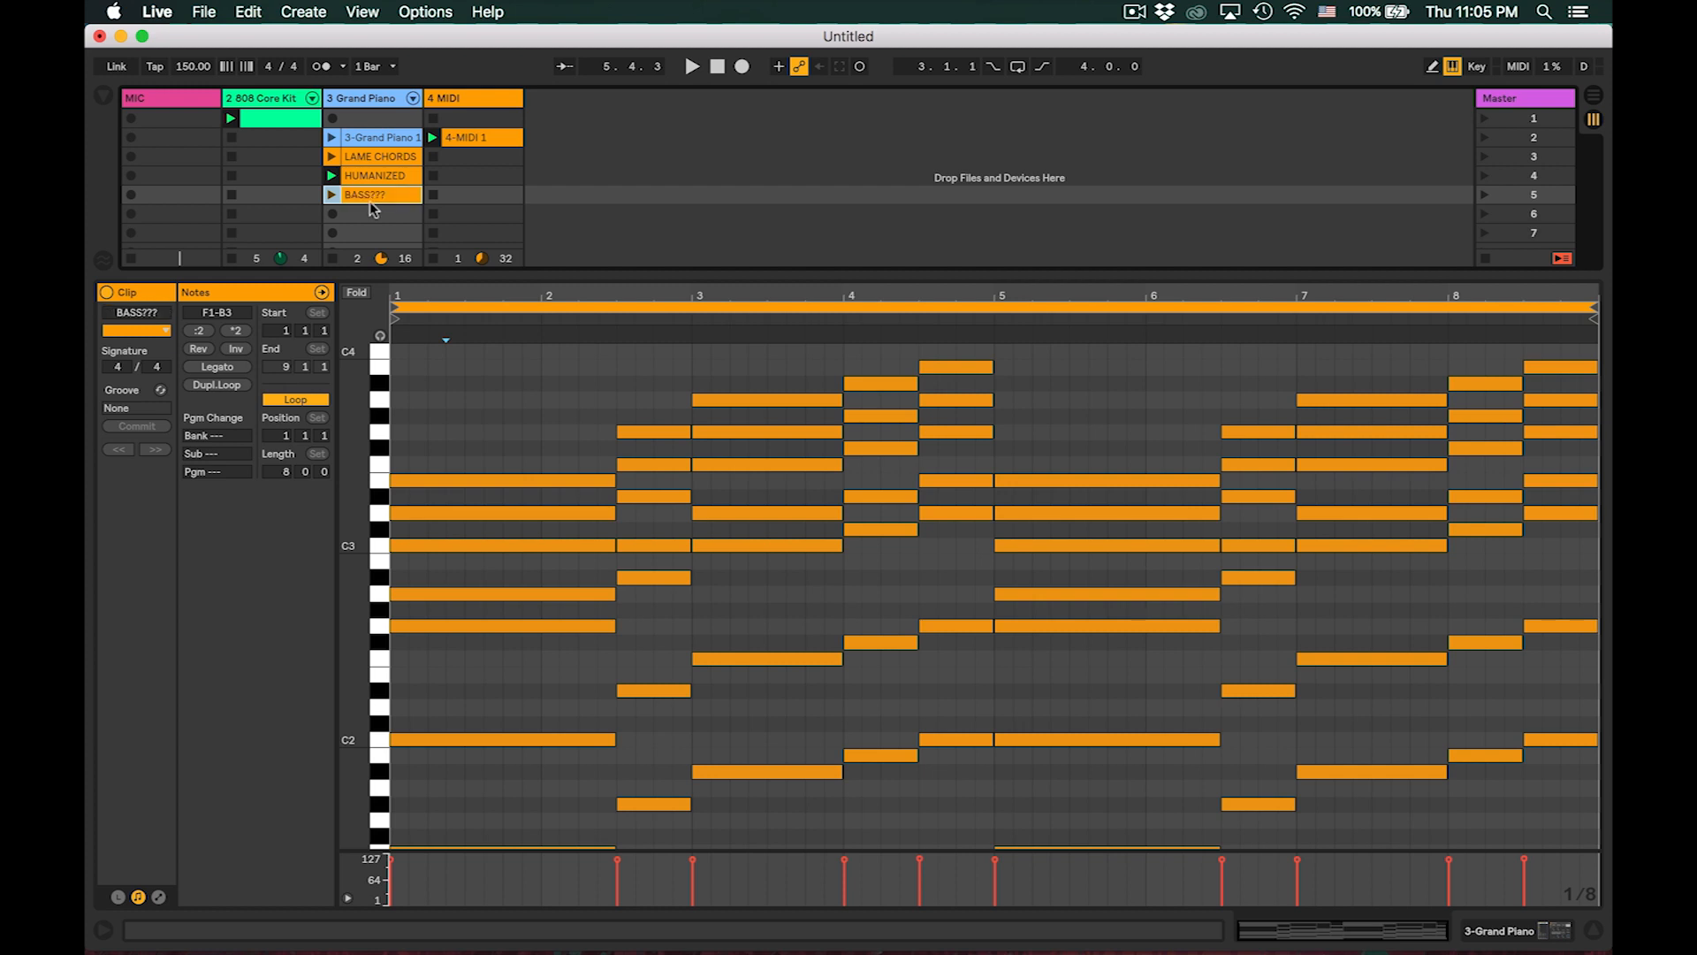
- In the BASS??? clip, delete the long C2 notes at the start of bars 1 and 5
double_click(370, 199)
click(375, 196)
click(454, 350)
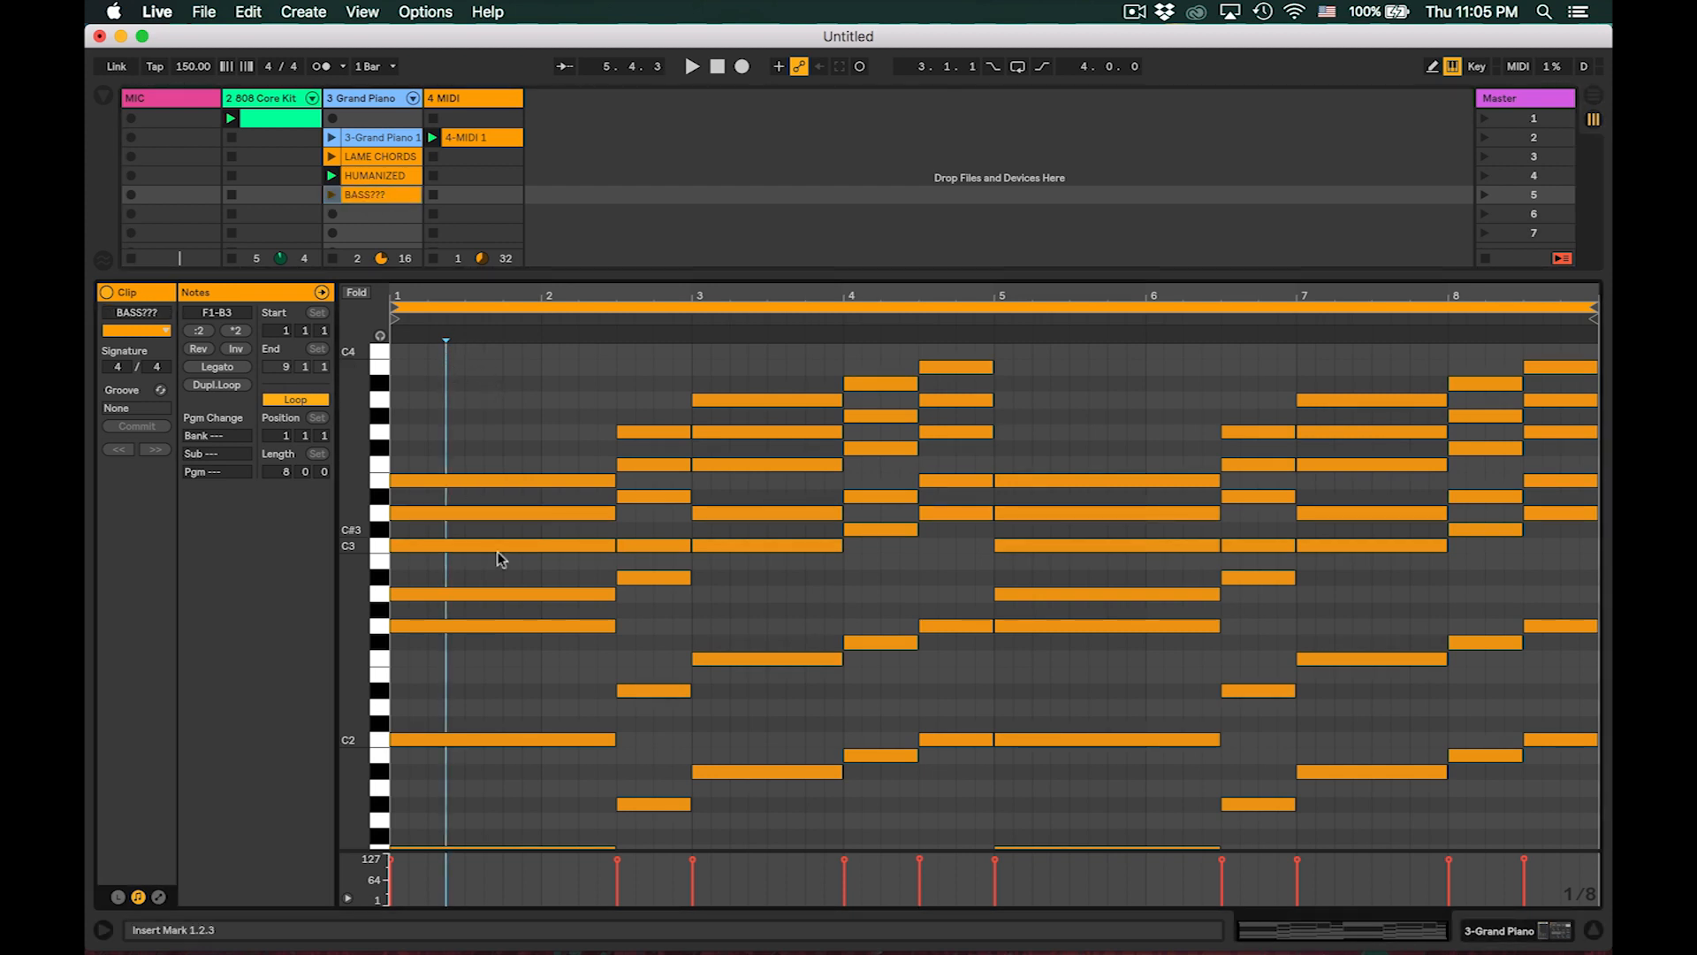
scroll(500, 559, down, 3)
scroll(501, 556, down, 3)
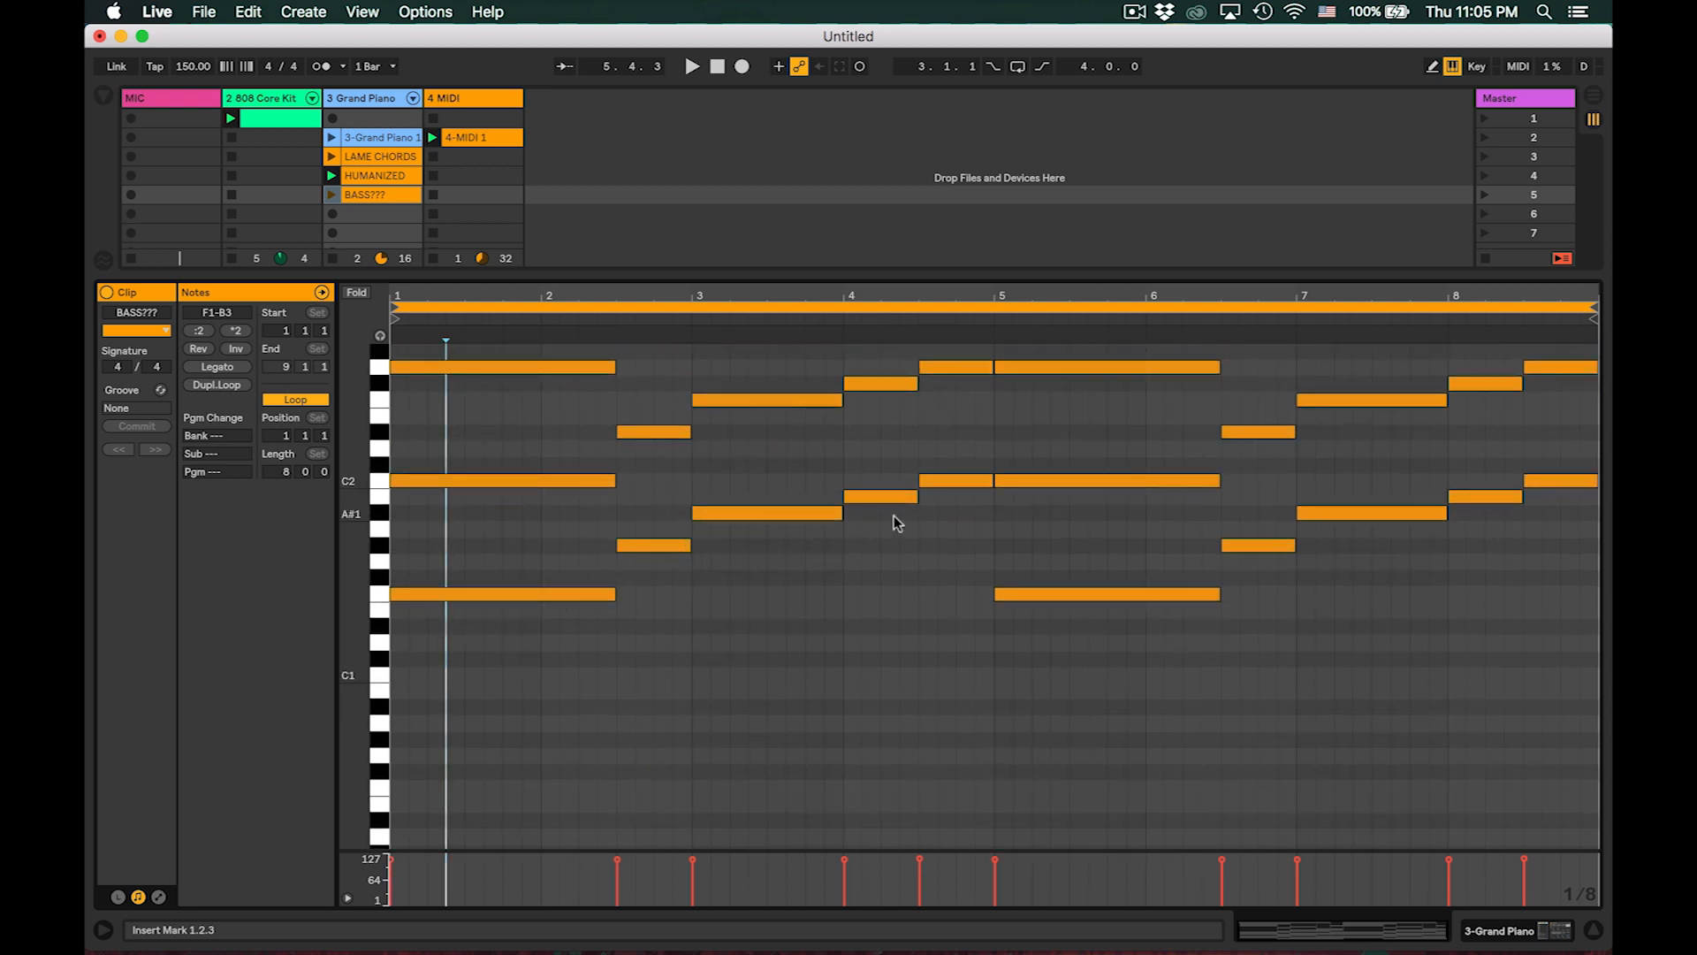
click(1056, 478)
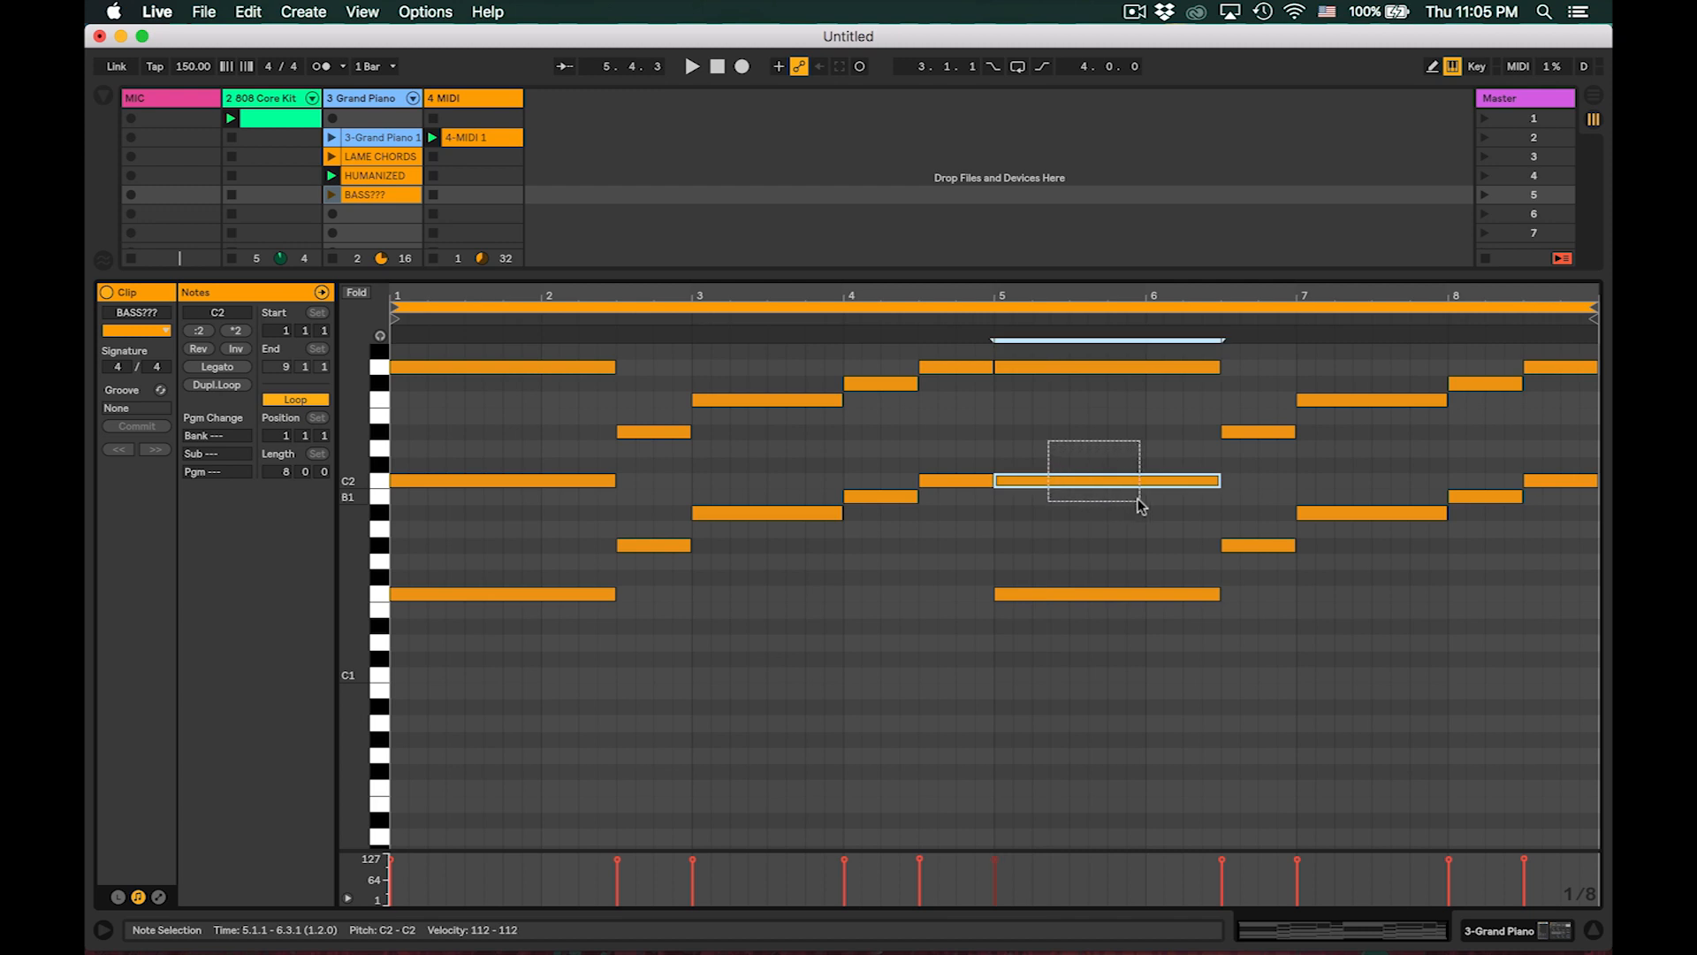
key(Delete)
click(541, 481)
key(Delete)
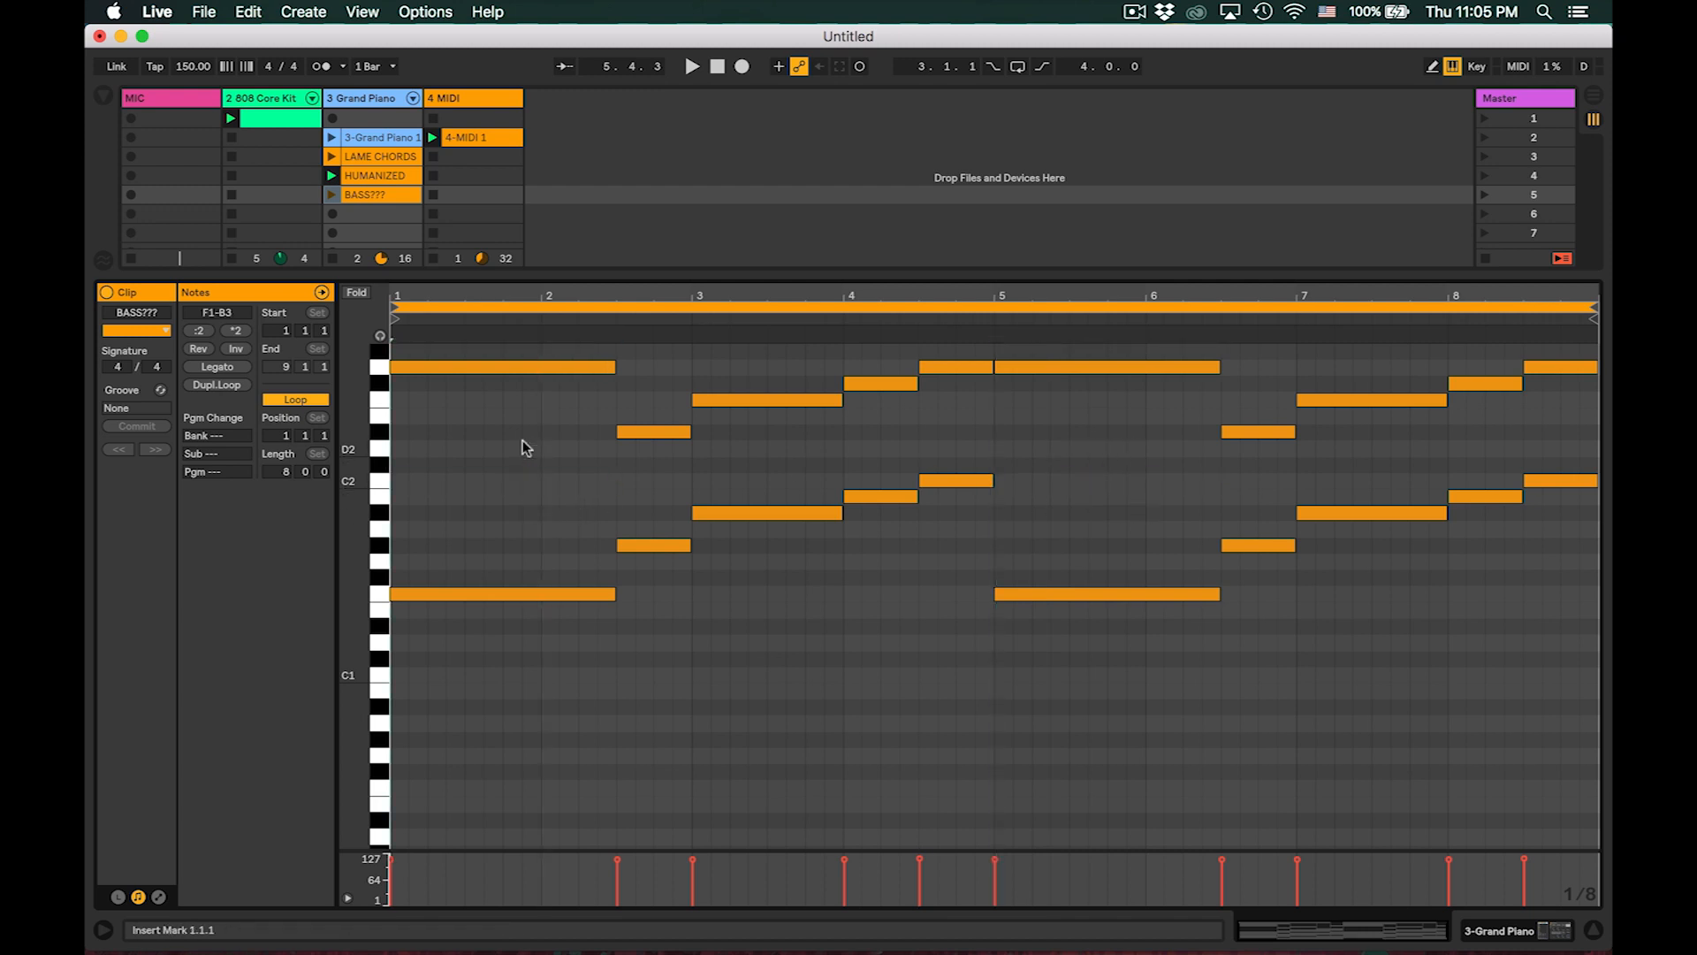
- Delete the D#2 to G2 notes across the clip and all remaining higher chord notes in bars 1 to 4
drag(1587, 445, 485, 351)
key(Delete)
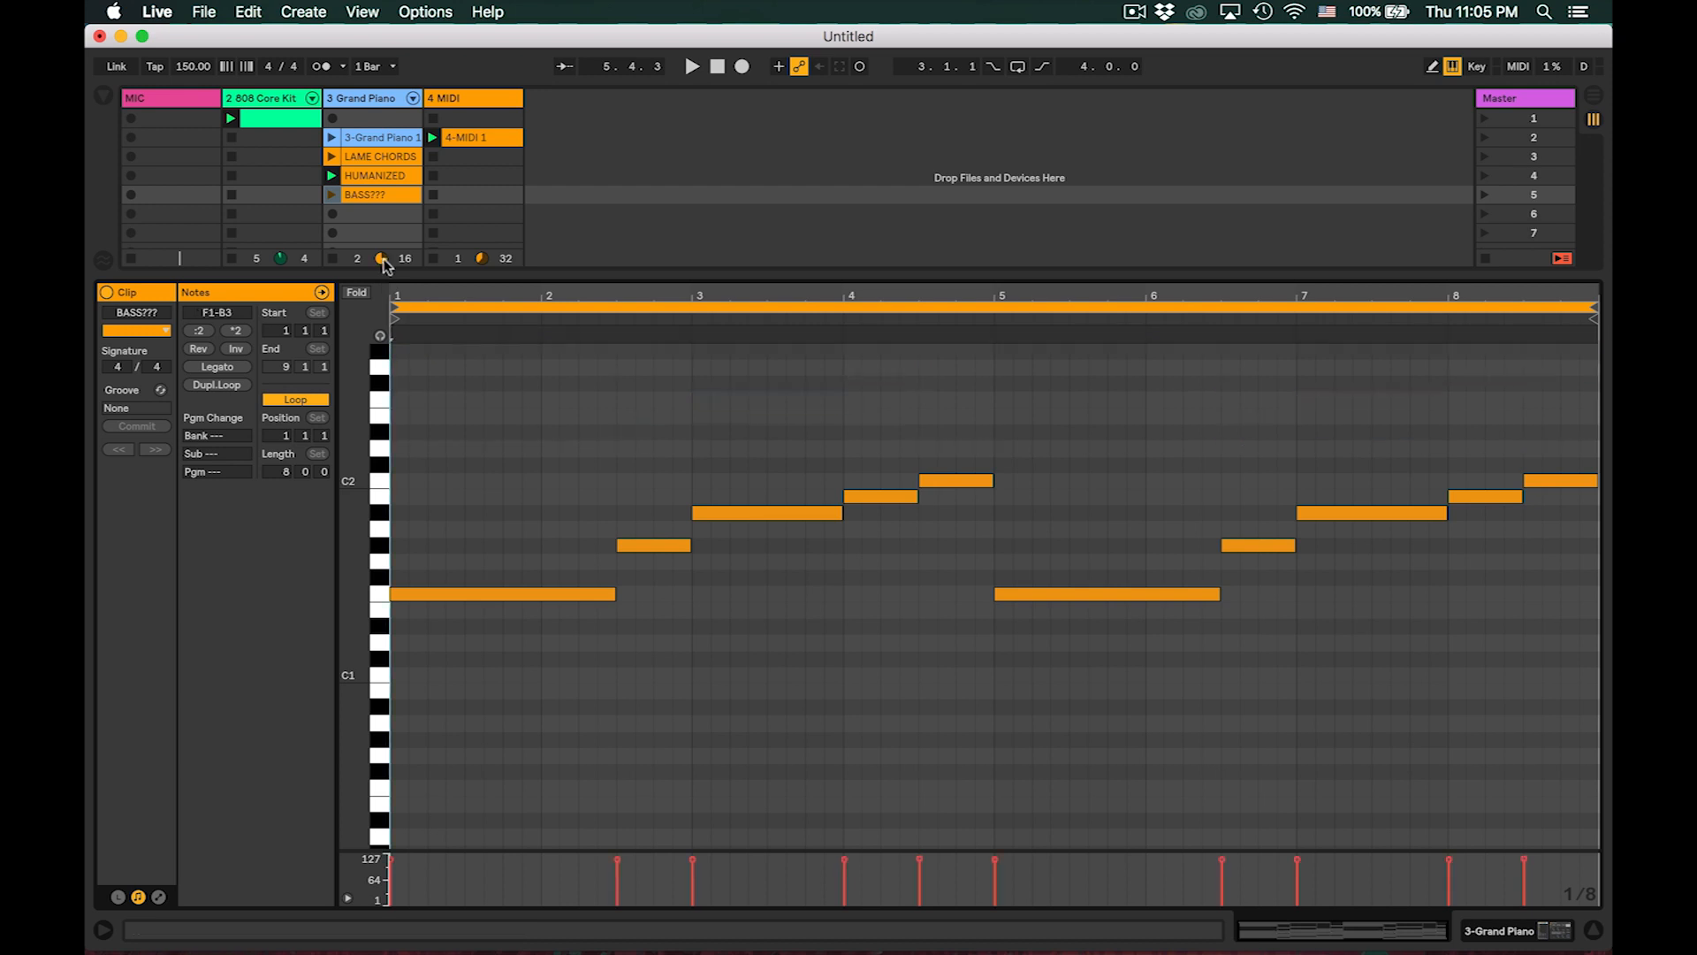
scroll(1075, 432, up, 5)
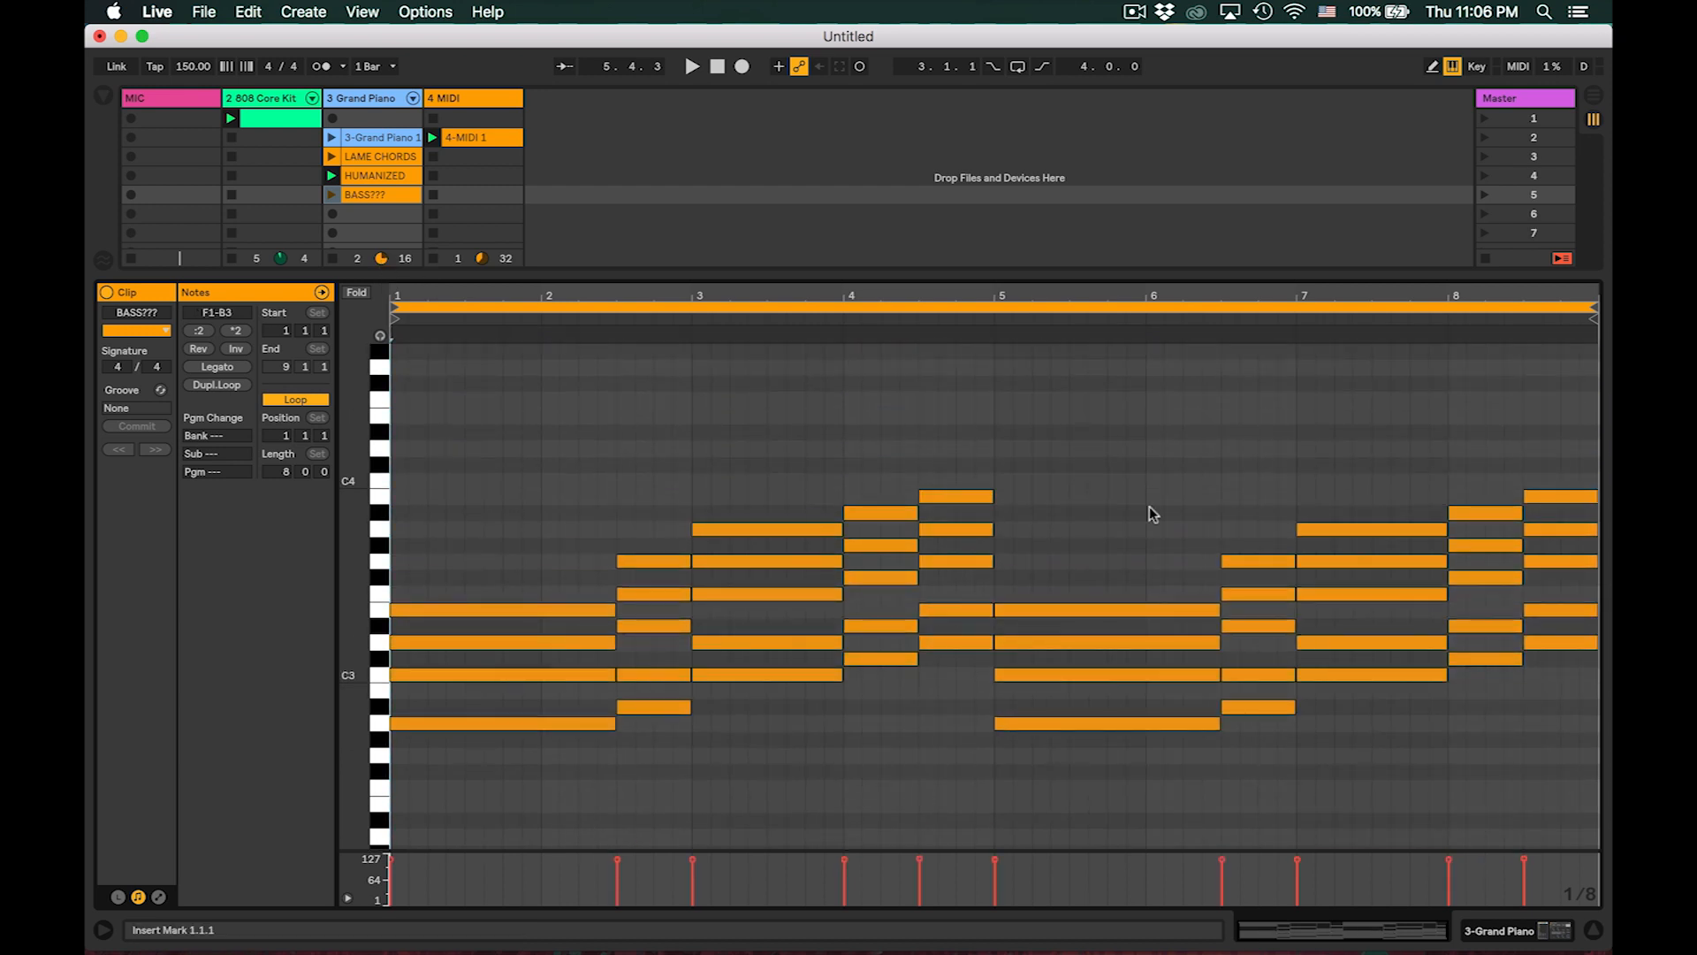
drag(990, 433, 445, 772)
key(Delete)
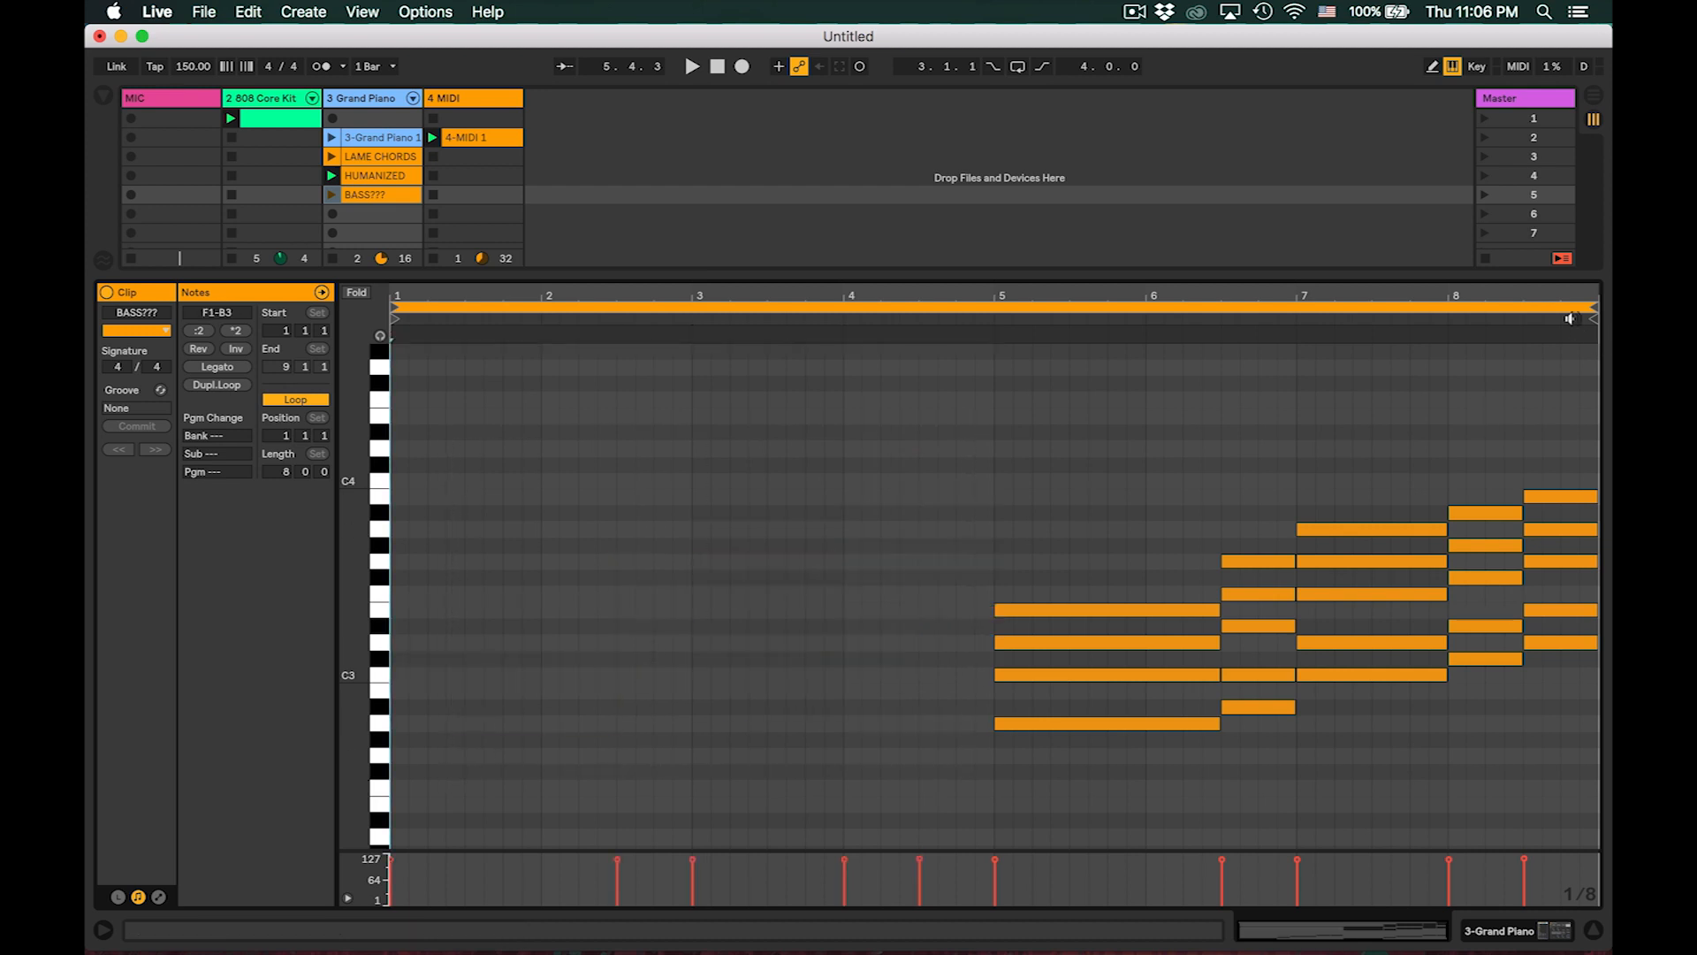
- Shorten the BASS??? clip's loop to four bars and crop the clip to that length
drag(1590, 312, 990, 307)
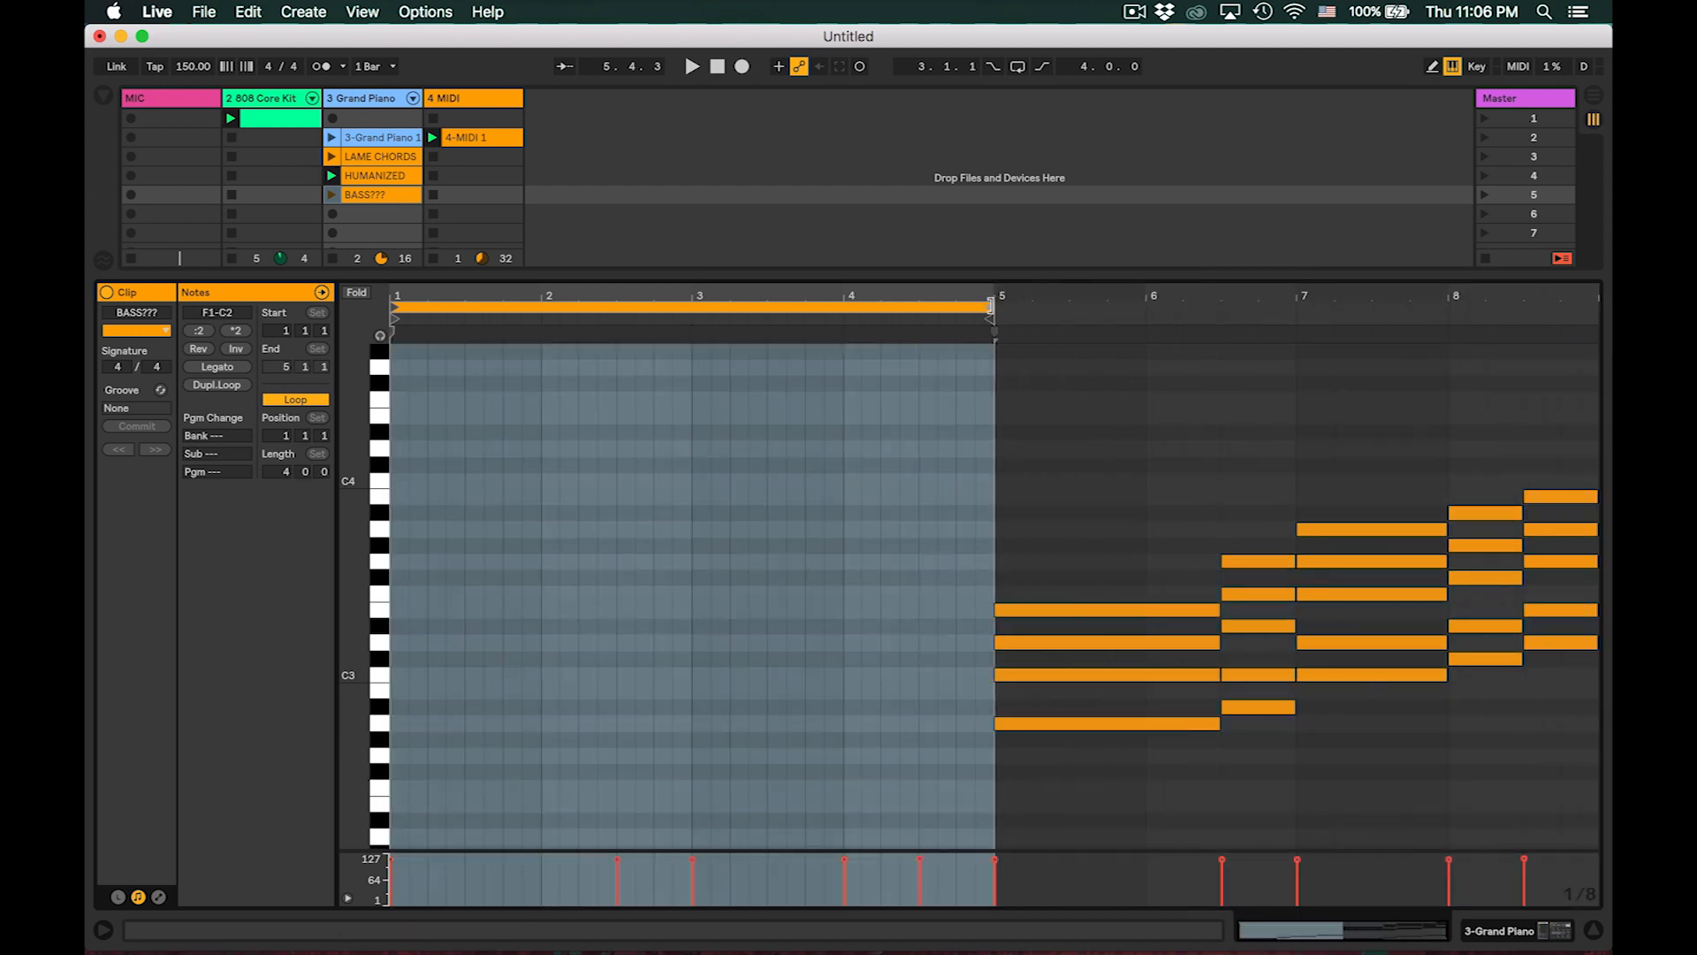
right_click(357, 202)
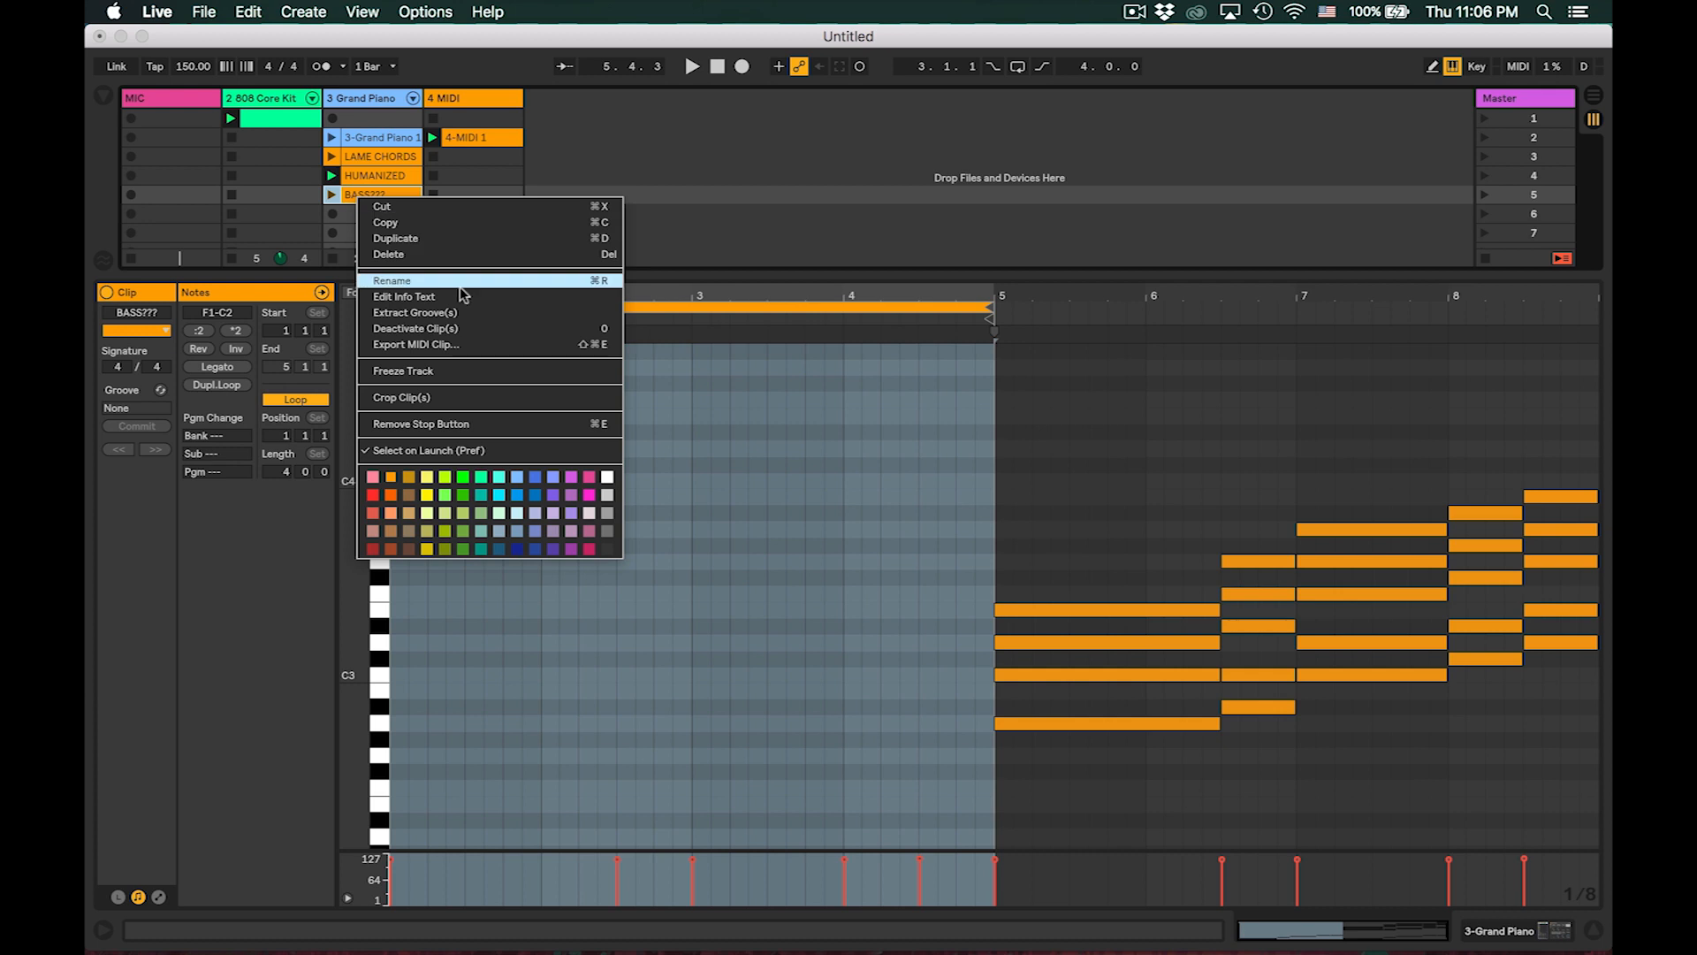
click(472, 400)
scroll(942, 567, down, 5)
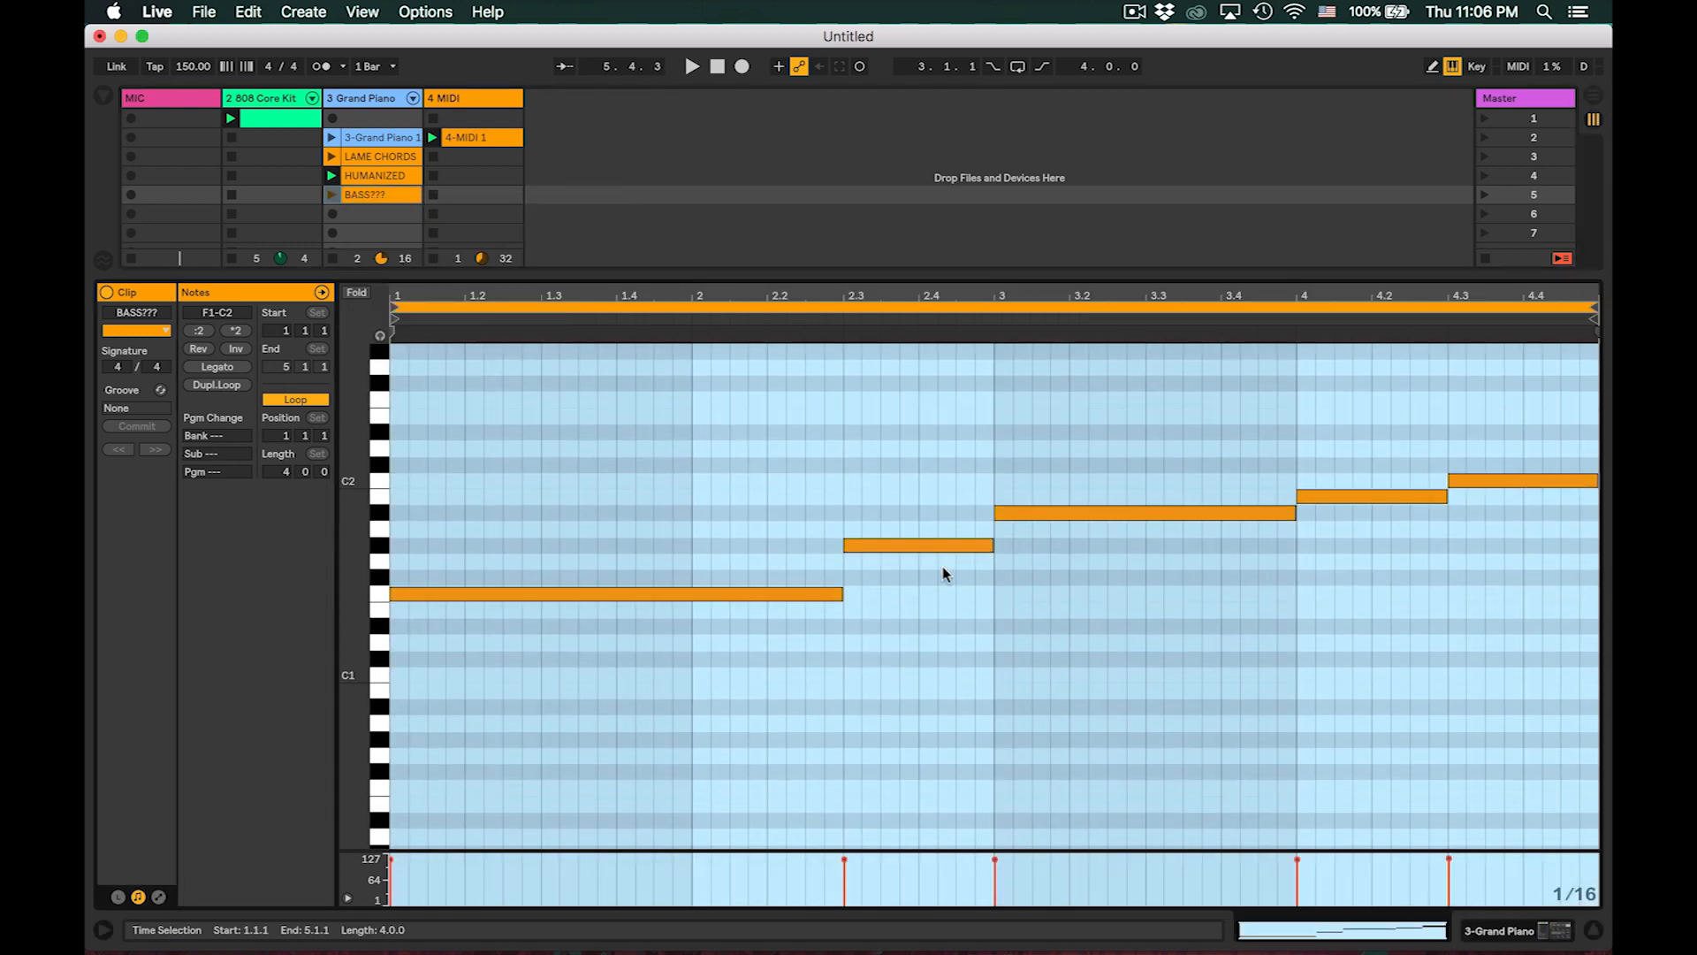
click(956, 634)
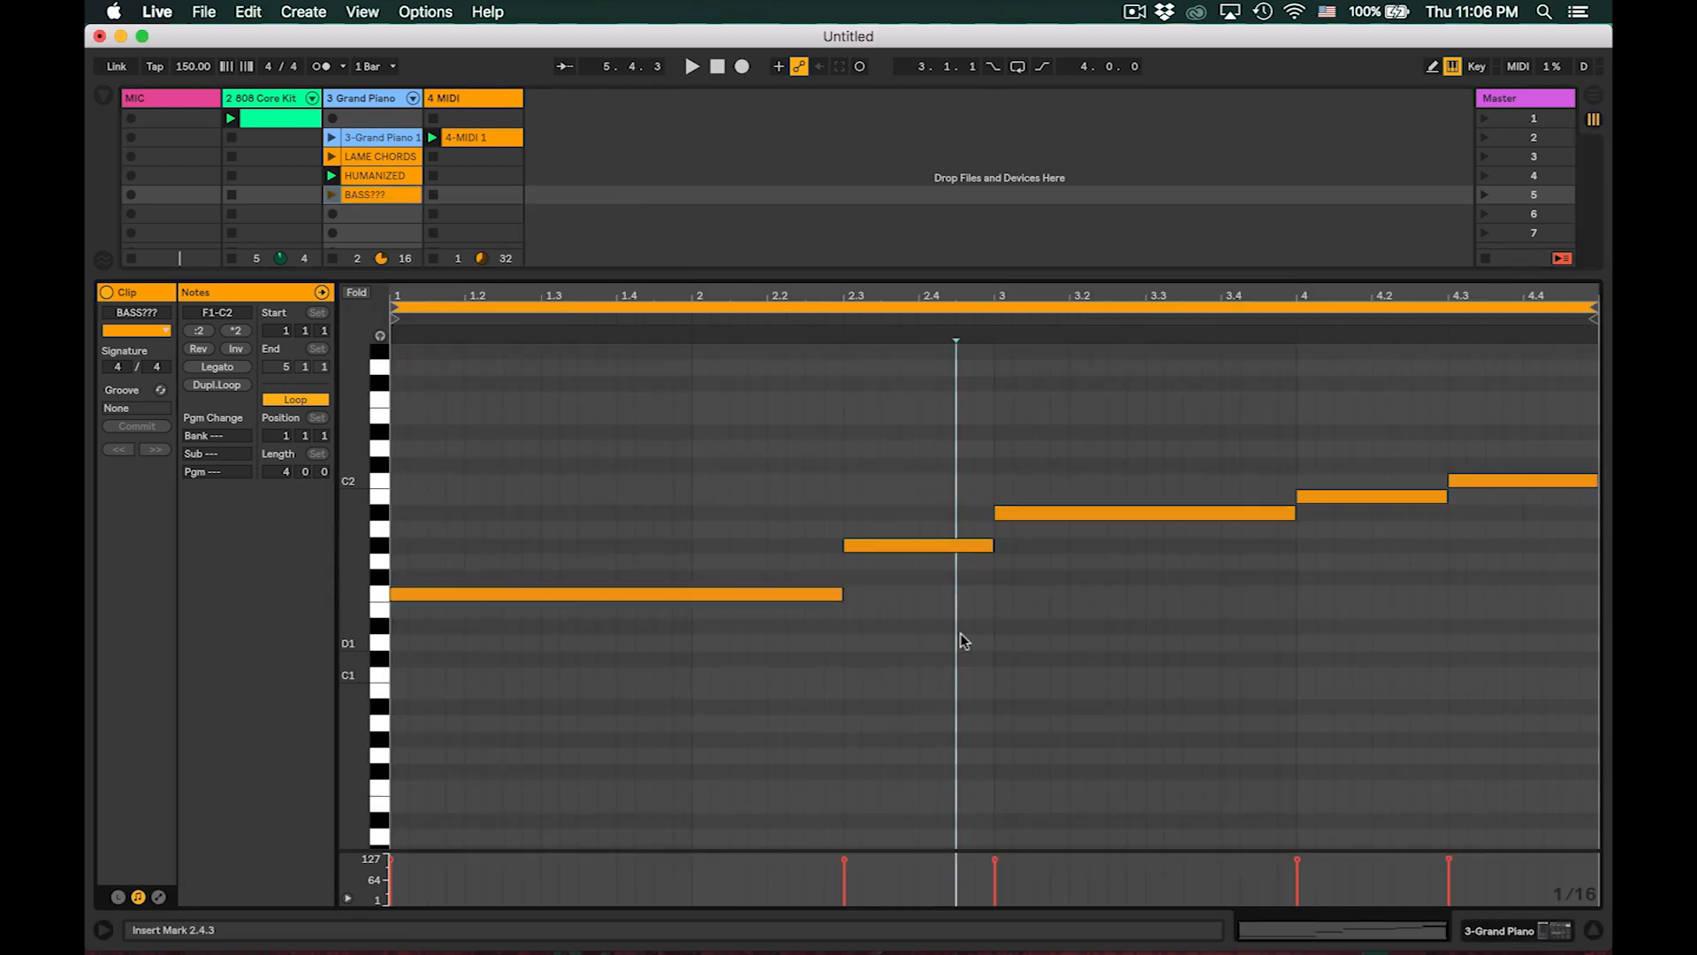
- Shorten bar 4's B1 and C2 notes to three sixteenths, and split G#1 into two-sixteenth notes at 2.3, 2.3.4 and 2.4.3
click(1380, 399)
drag(1295, 399, 1352, 505)
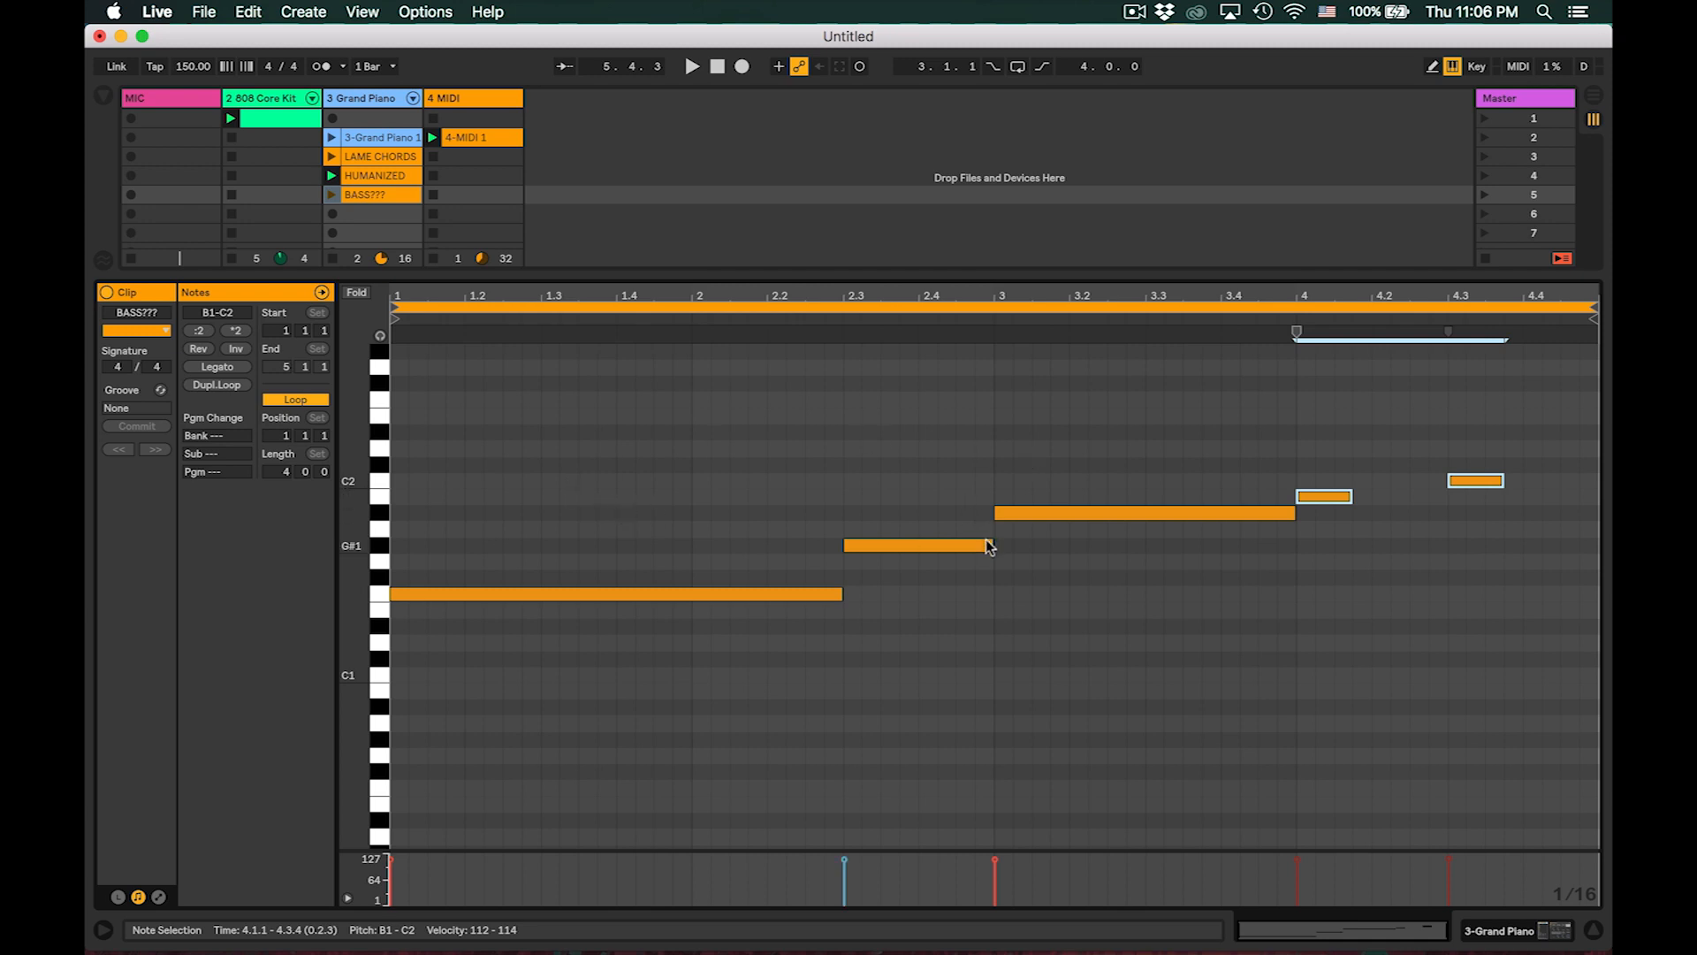
drag(989, 546, 879, 545)
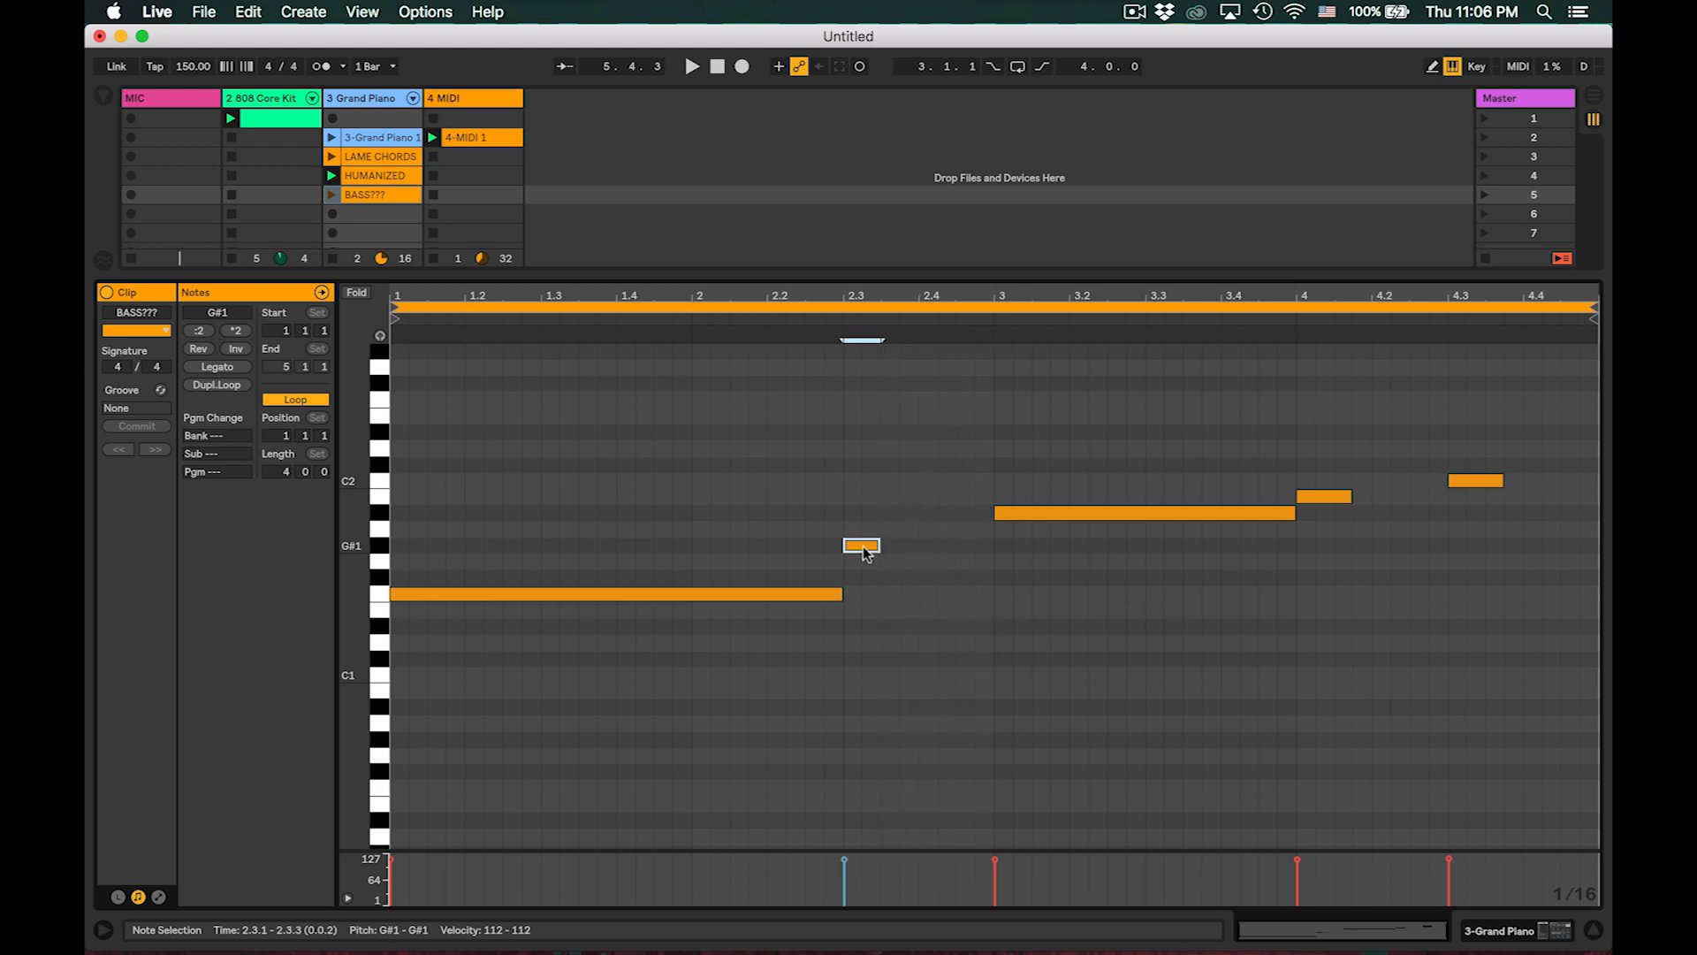
drag(868, 553, 983, 553)
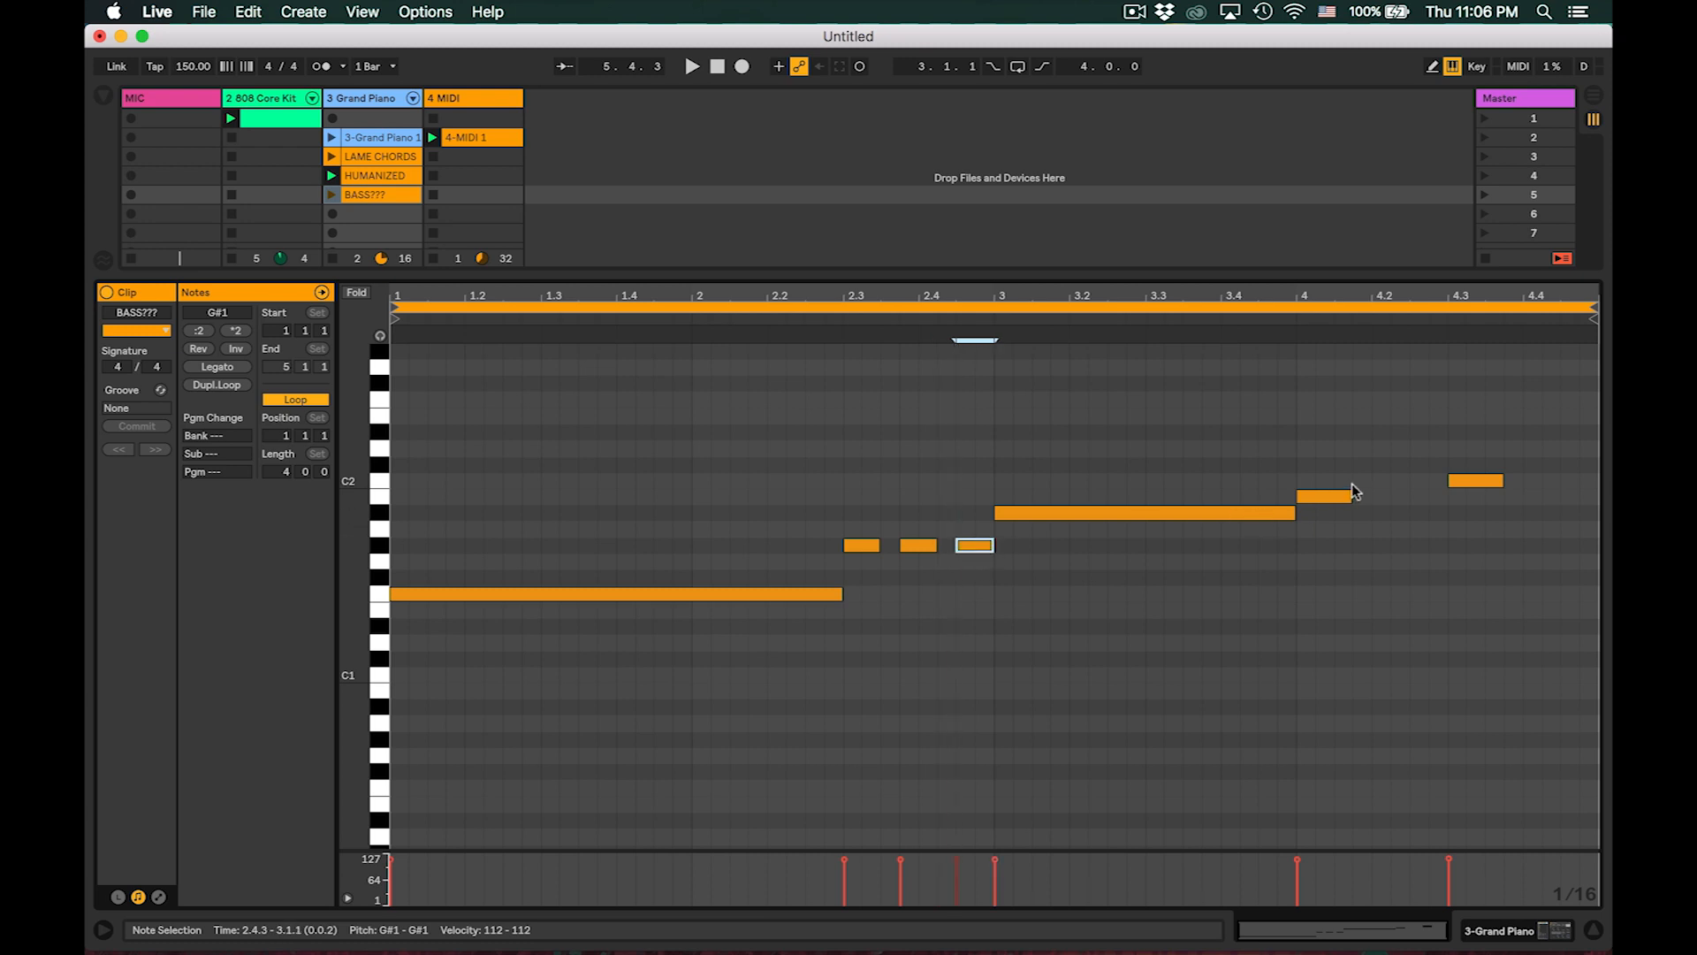
- Duplicate the B1 and C2 notes to 4.1.4 and 4.3.4, trimming both B1 notes and the first C2 to two sixteenths
drag(1322, 457, 1497, 538)
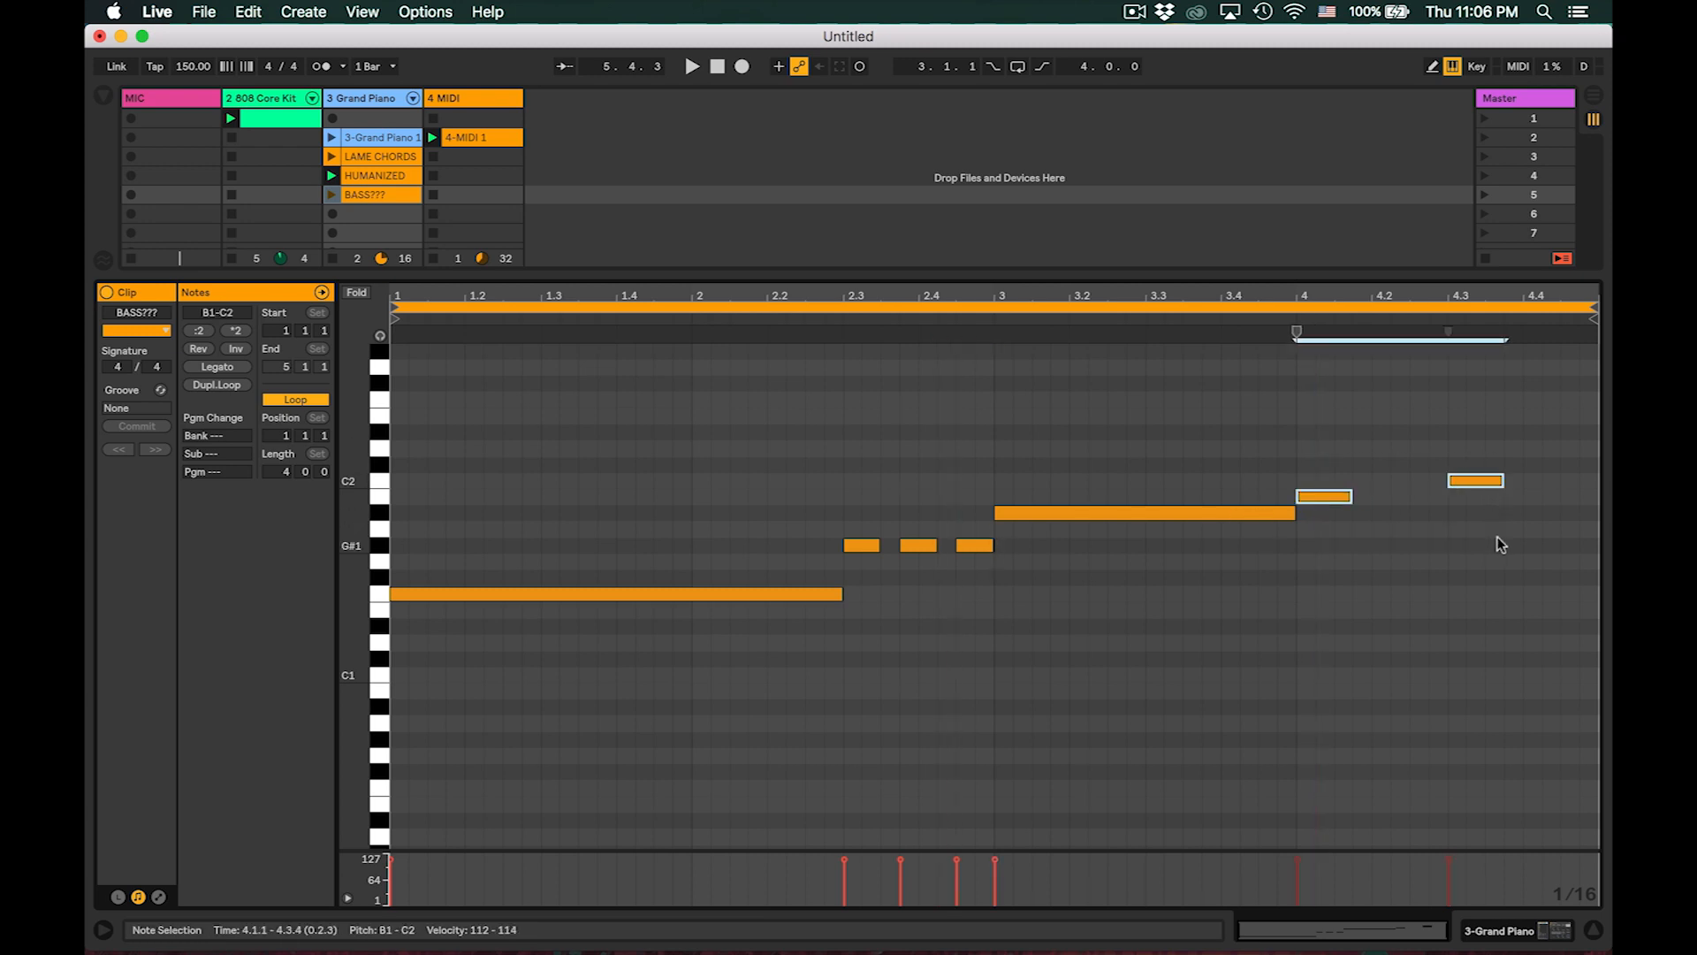
drag(1350, 500, 1425, 500)
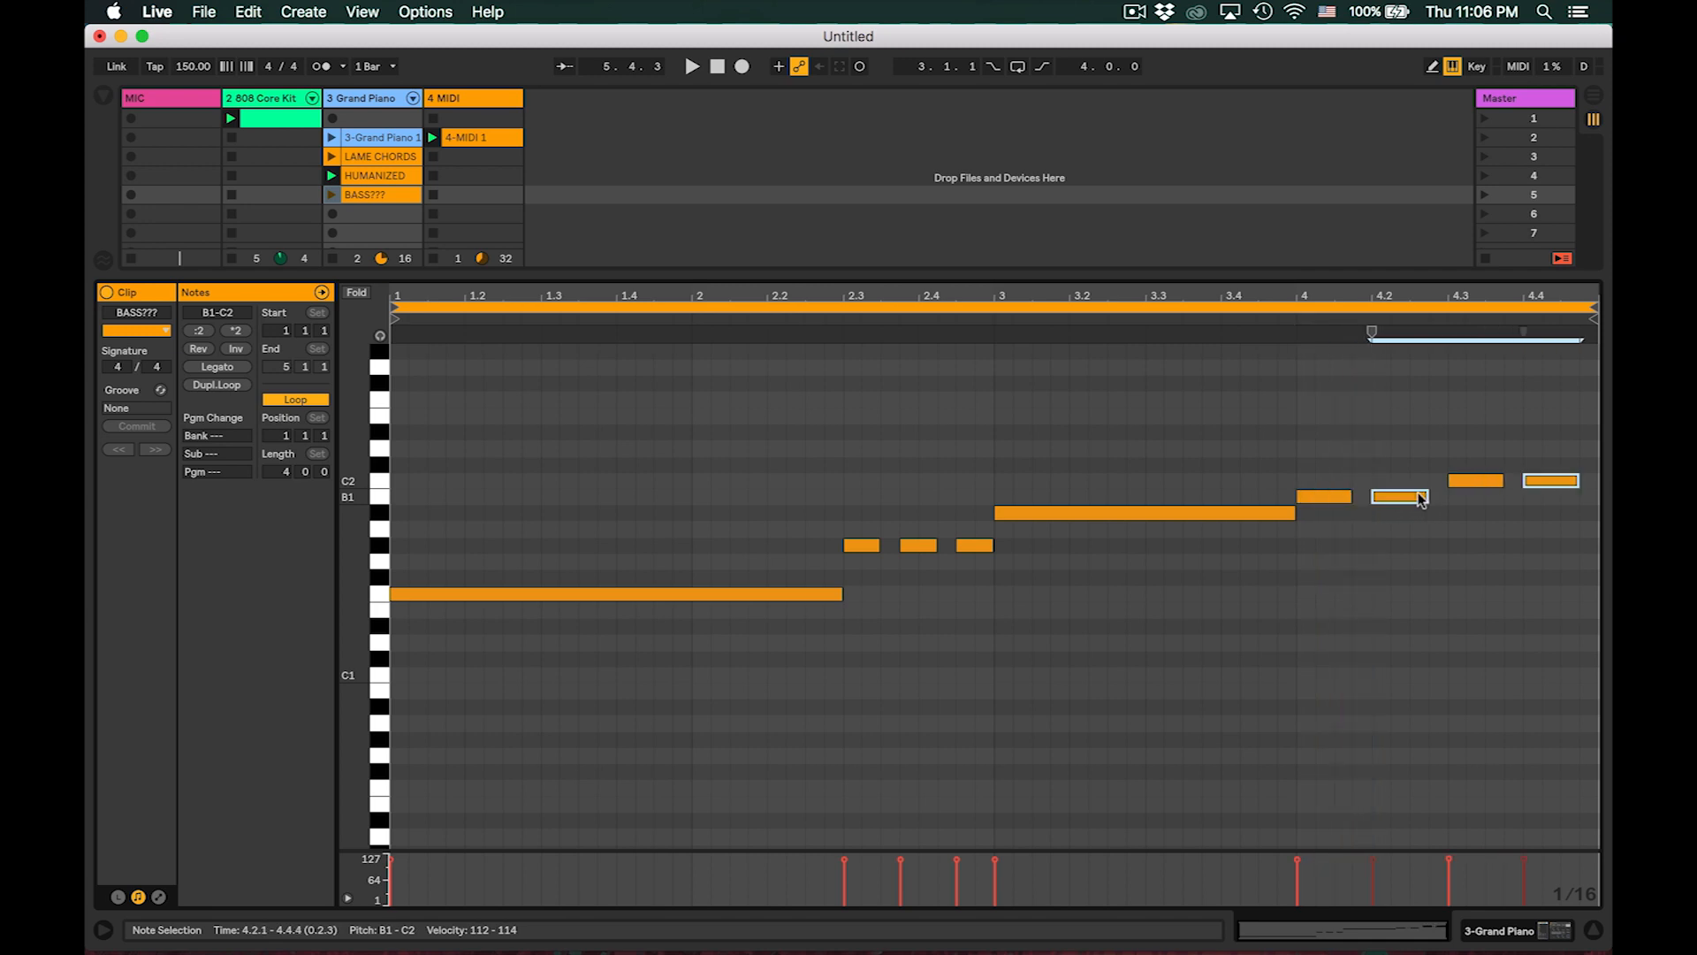
drag(1337, 440, 1375, 495)
drag(1502, 481, 1484, 481)
drag(1551, 480, 1534, 481)
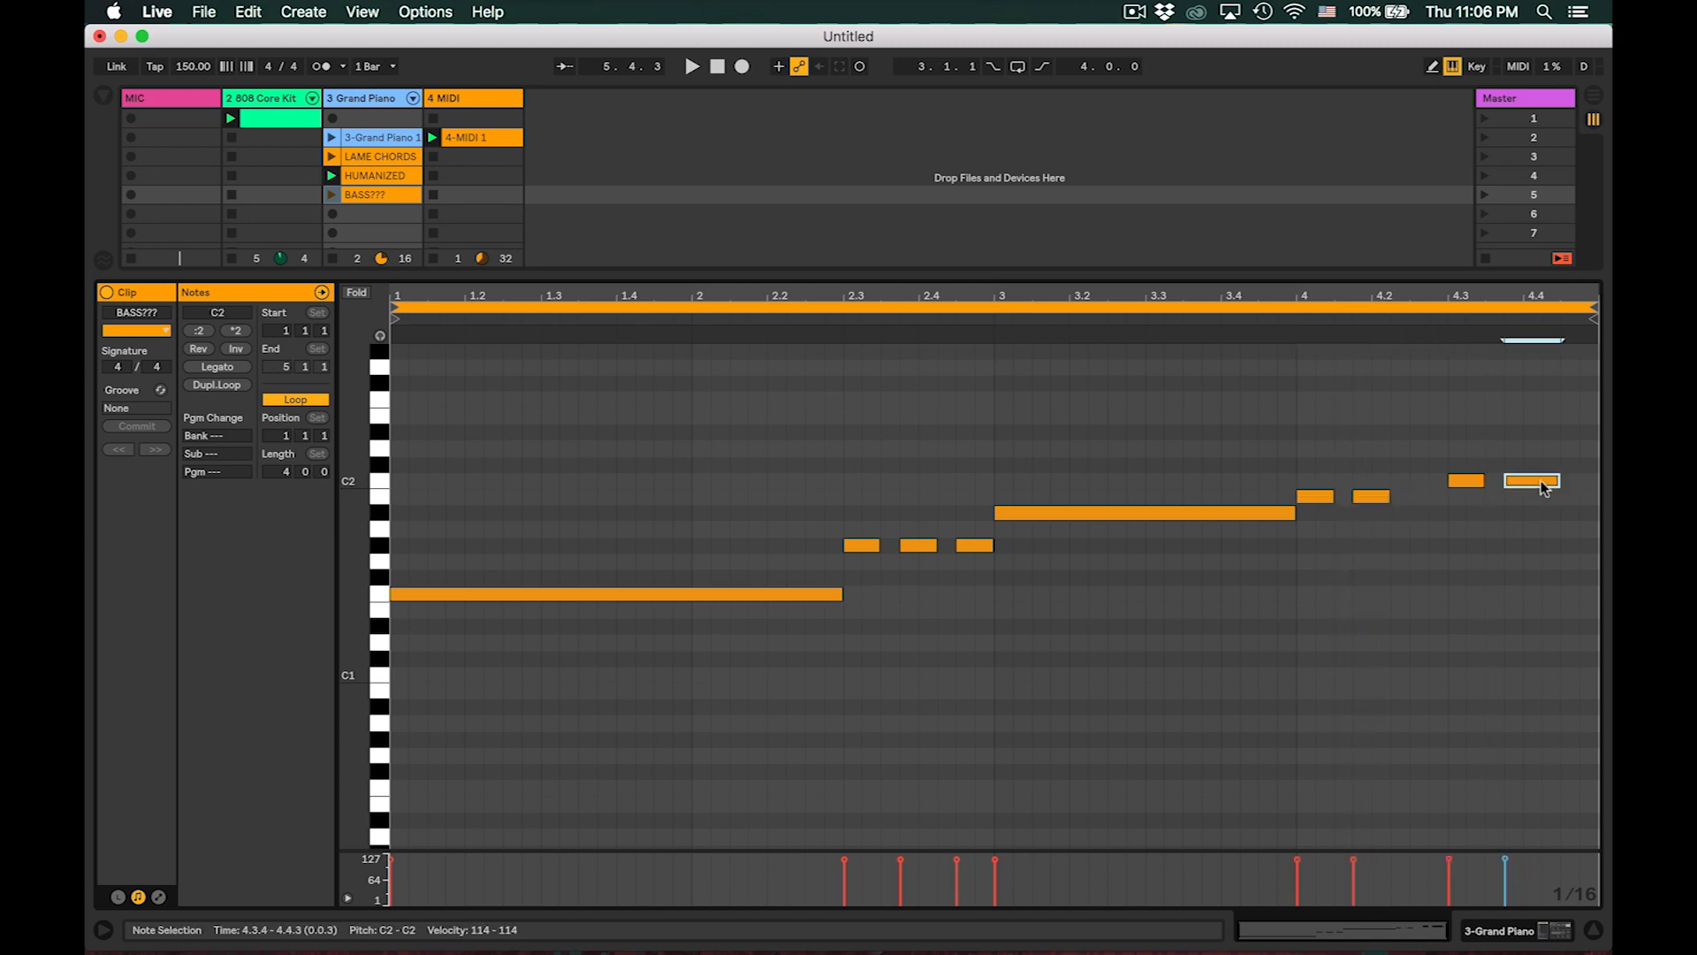
- Add third B1 and C2 repeats at 4.2.3 and 4.4.3, making all of these notes two sixteenths long
drag(1364, 466, 1443, 501)
key(super+z)
click(1365, 461)
click(1523, 481)
key(super+d)
- Shorten bar 3's A#1 note to three sixteenths and repeat it on every beat of the bar
drag(1292, 514, 1054, 506)
drag(1036, 513, 1180, 514)
key(super+d)
- Shorten the F1 note to three sixteenths and repeat it at 1.2.2, 1.3.3, 1.4.4 and 2.2.1
drag(840, 595, 514, 597)
click(533, 596)
drag(505, 597, 610, 598)
key(super+z)
drag(620, 598, 797, 598)
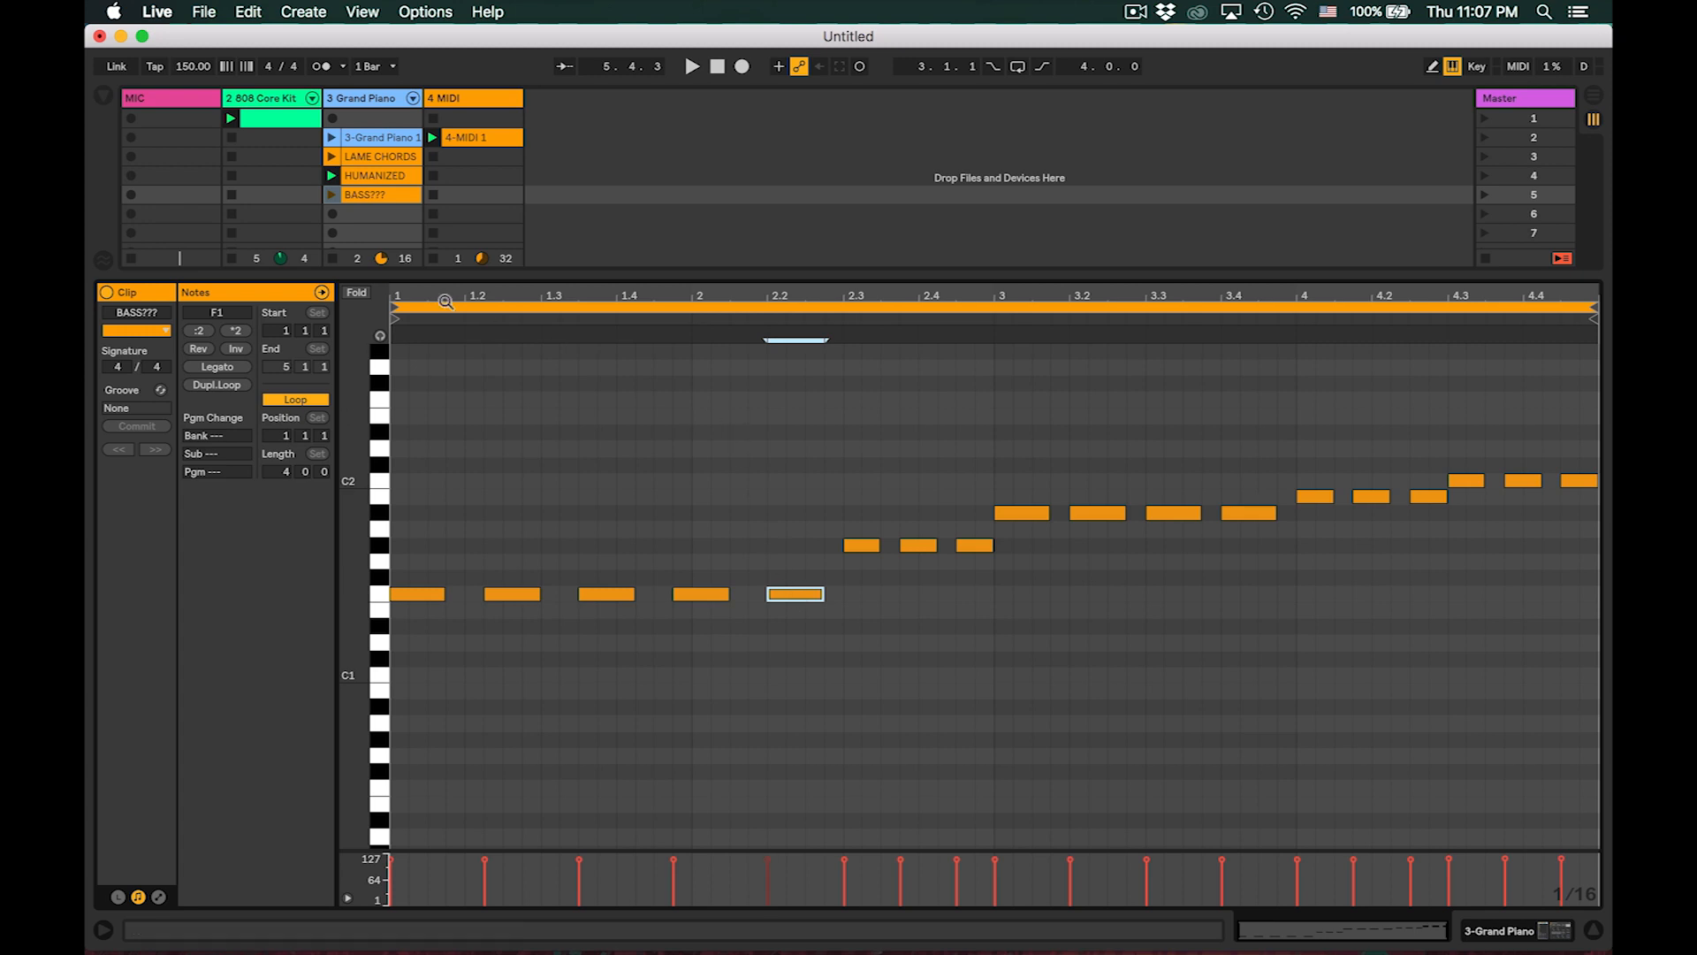
- Play the BASS??? clip to hear the bass rhythm
click(332, 195)
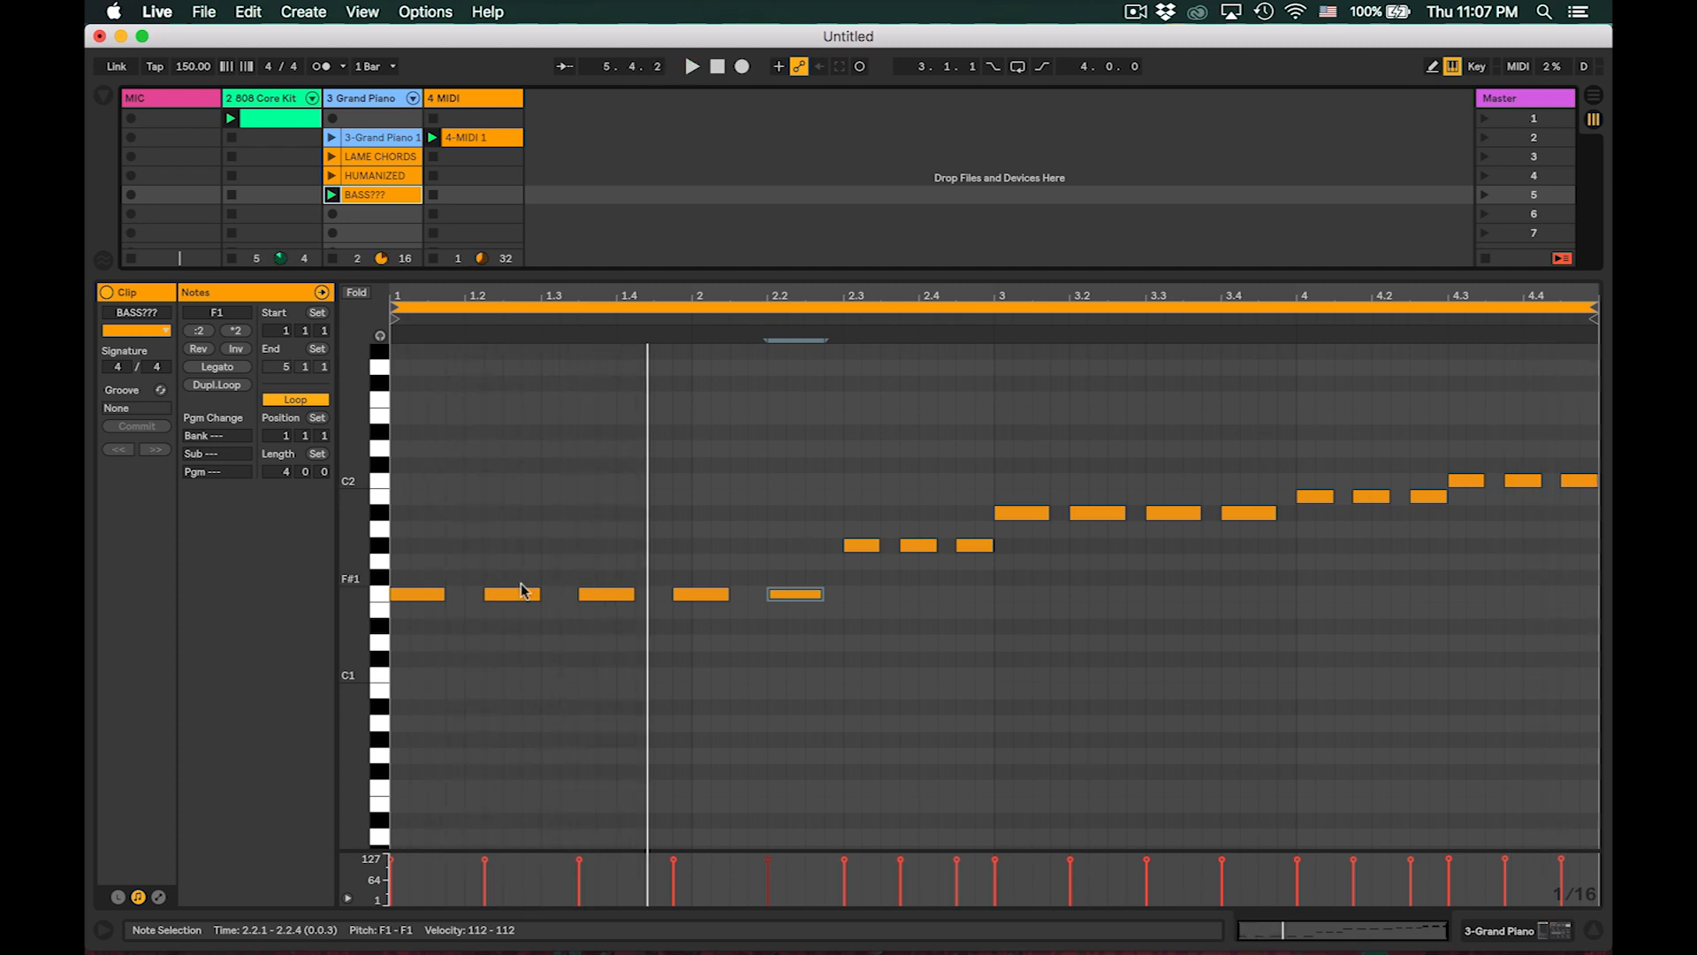
- Move the F1 repeats to start on 1.2, 1.3 and 1.4, add one on beat 2.1, and play the bass clip
drag(506, 598, 488, 598)
drag(592, 602, 566, 598)
drag(693, 599, 638, 601)
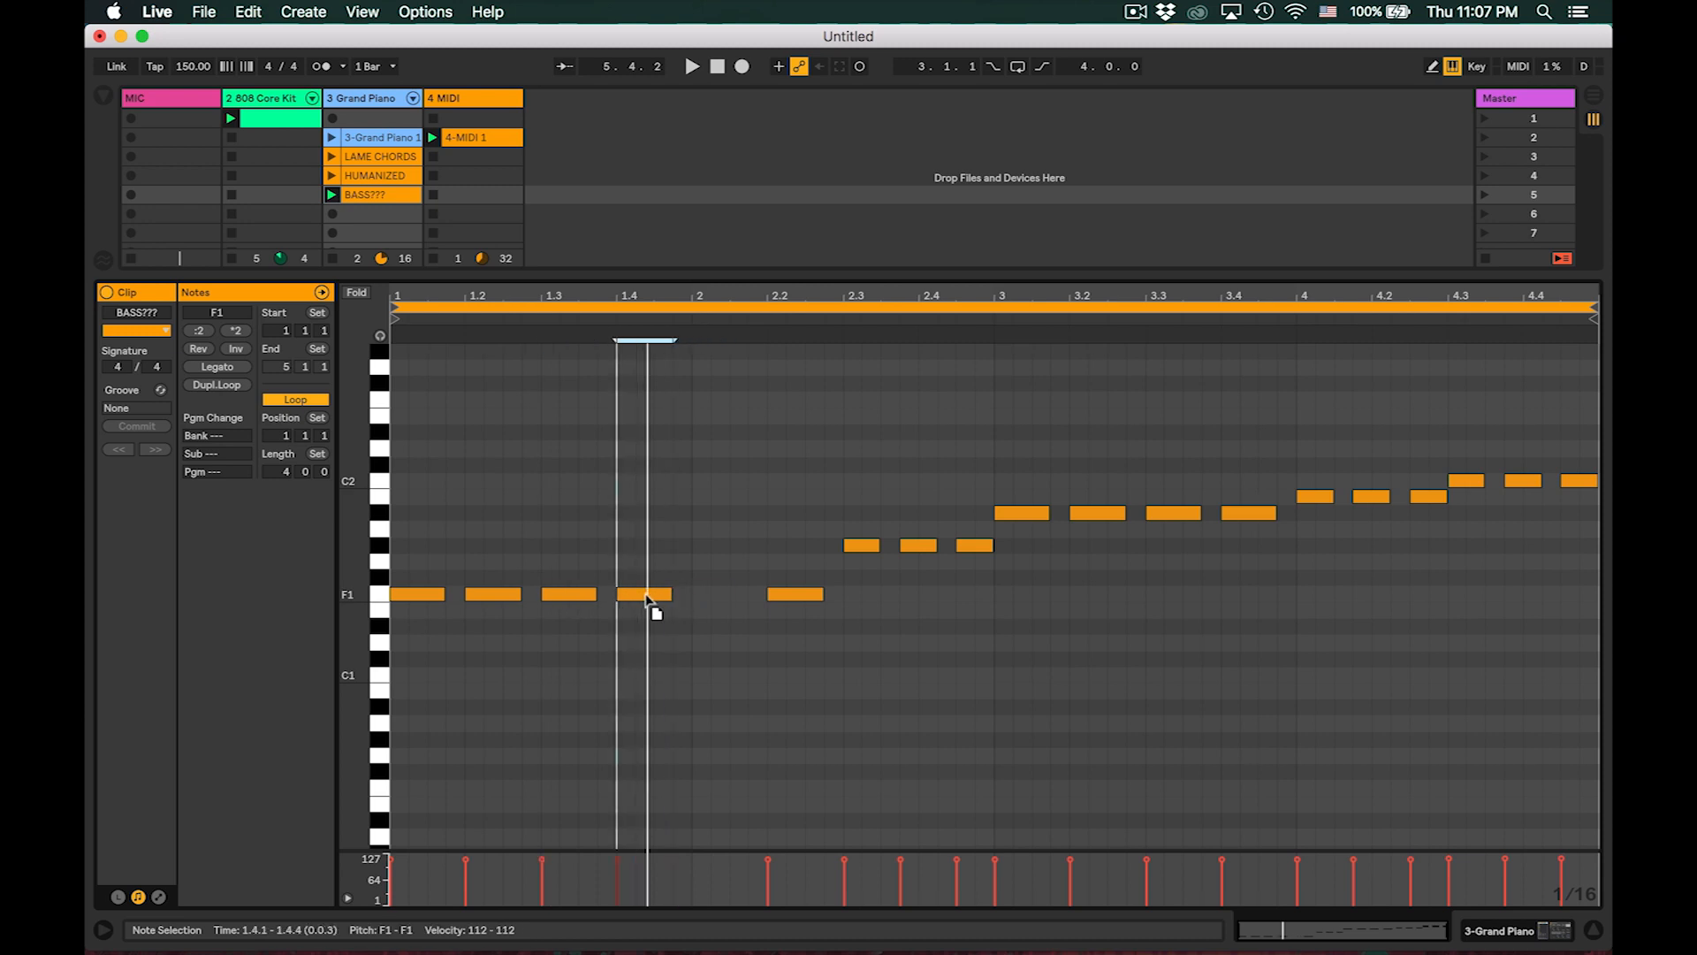
mouse_move(804, 595)
mouse_down()
mouse_move(741, 597)
mouse_move(813, 595)
mouse_up()
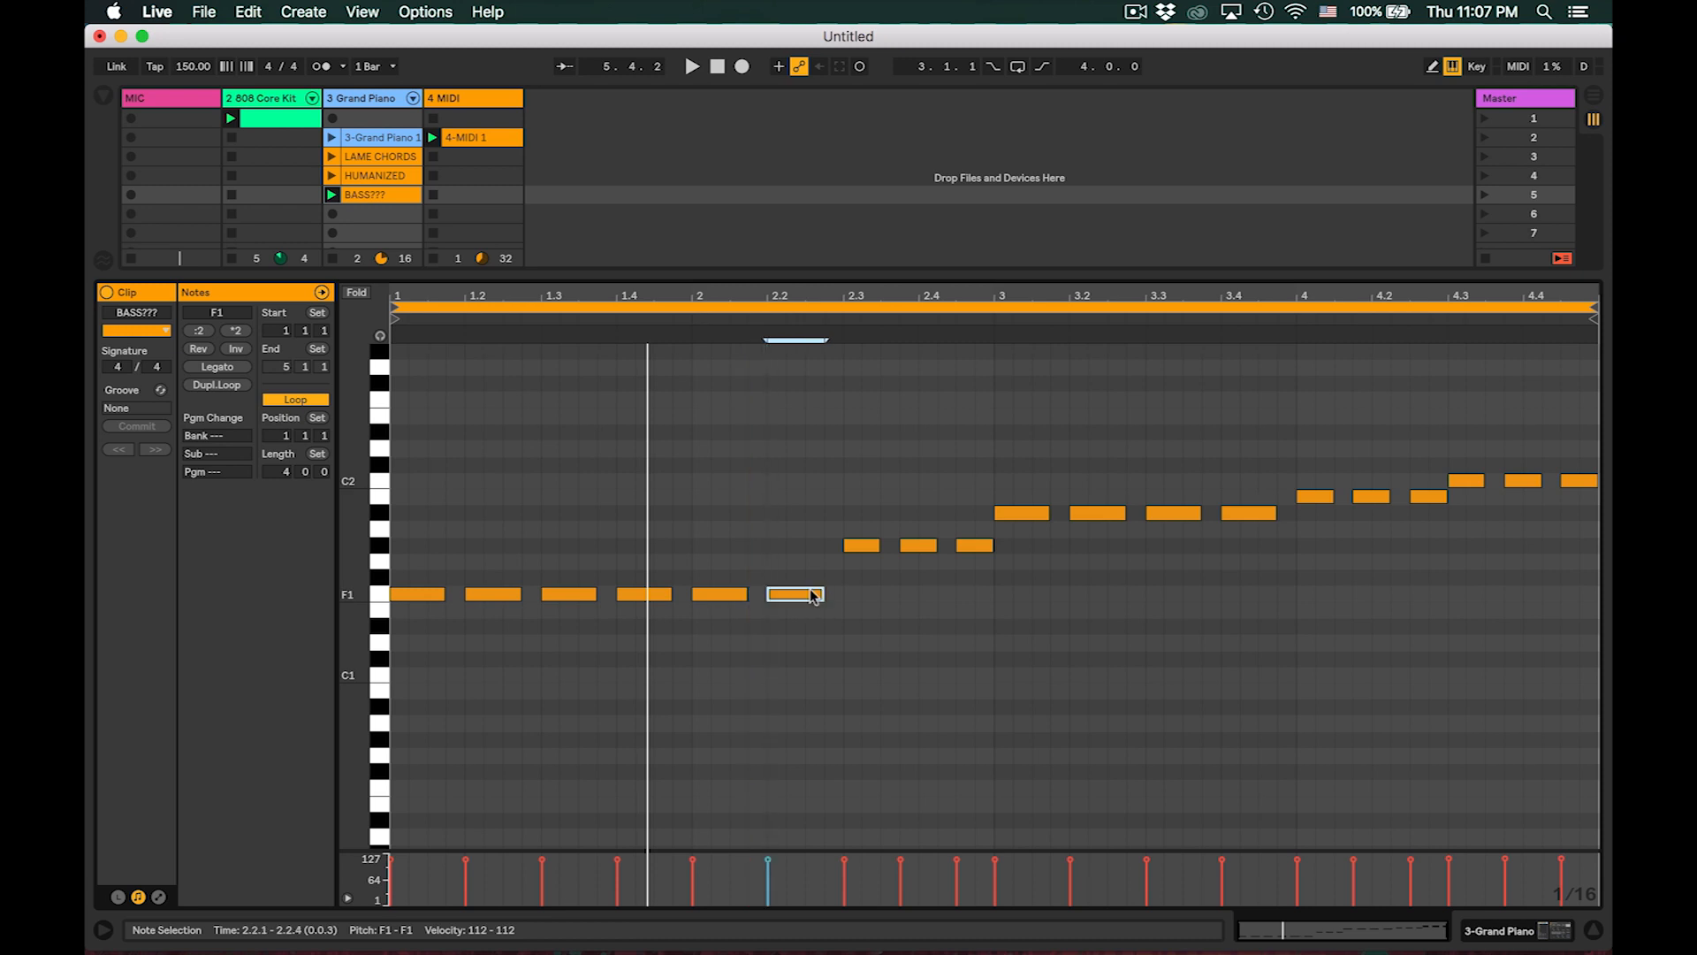
key(space)
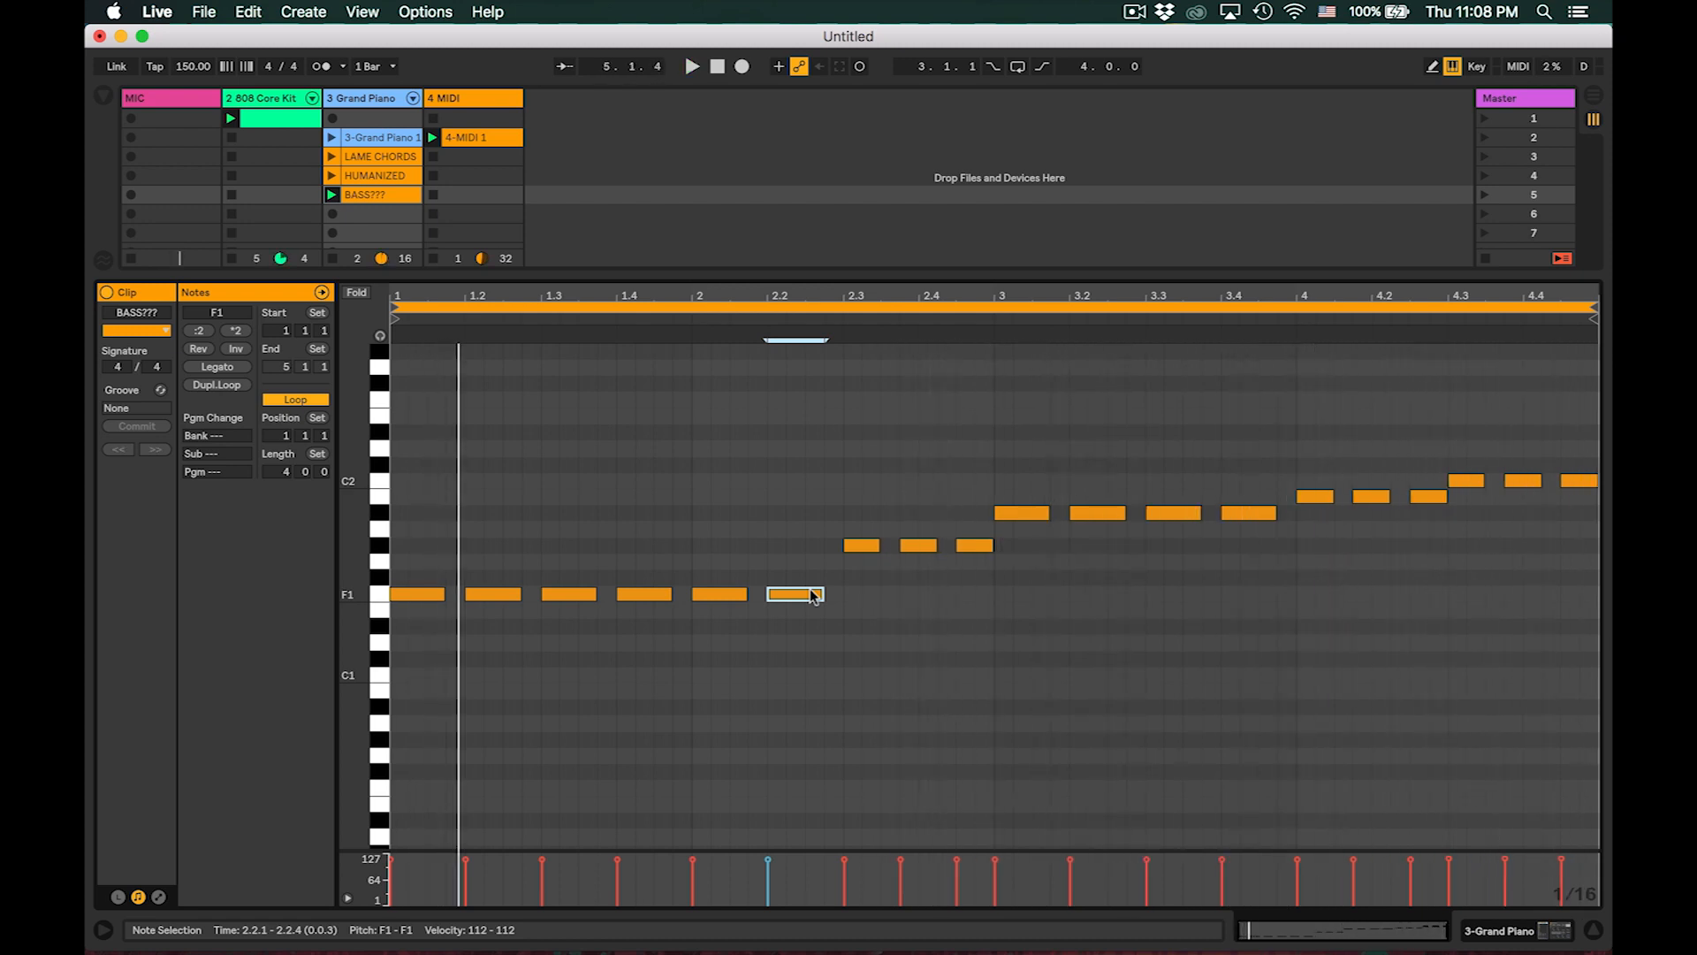
- Transpose all notes of the BASS??? clip down one octave to F0-C1 and play it
click(698, 456)
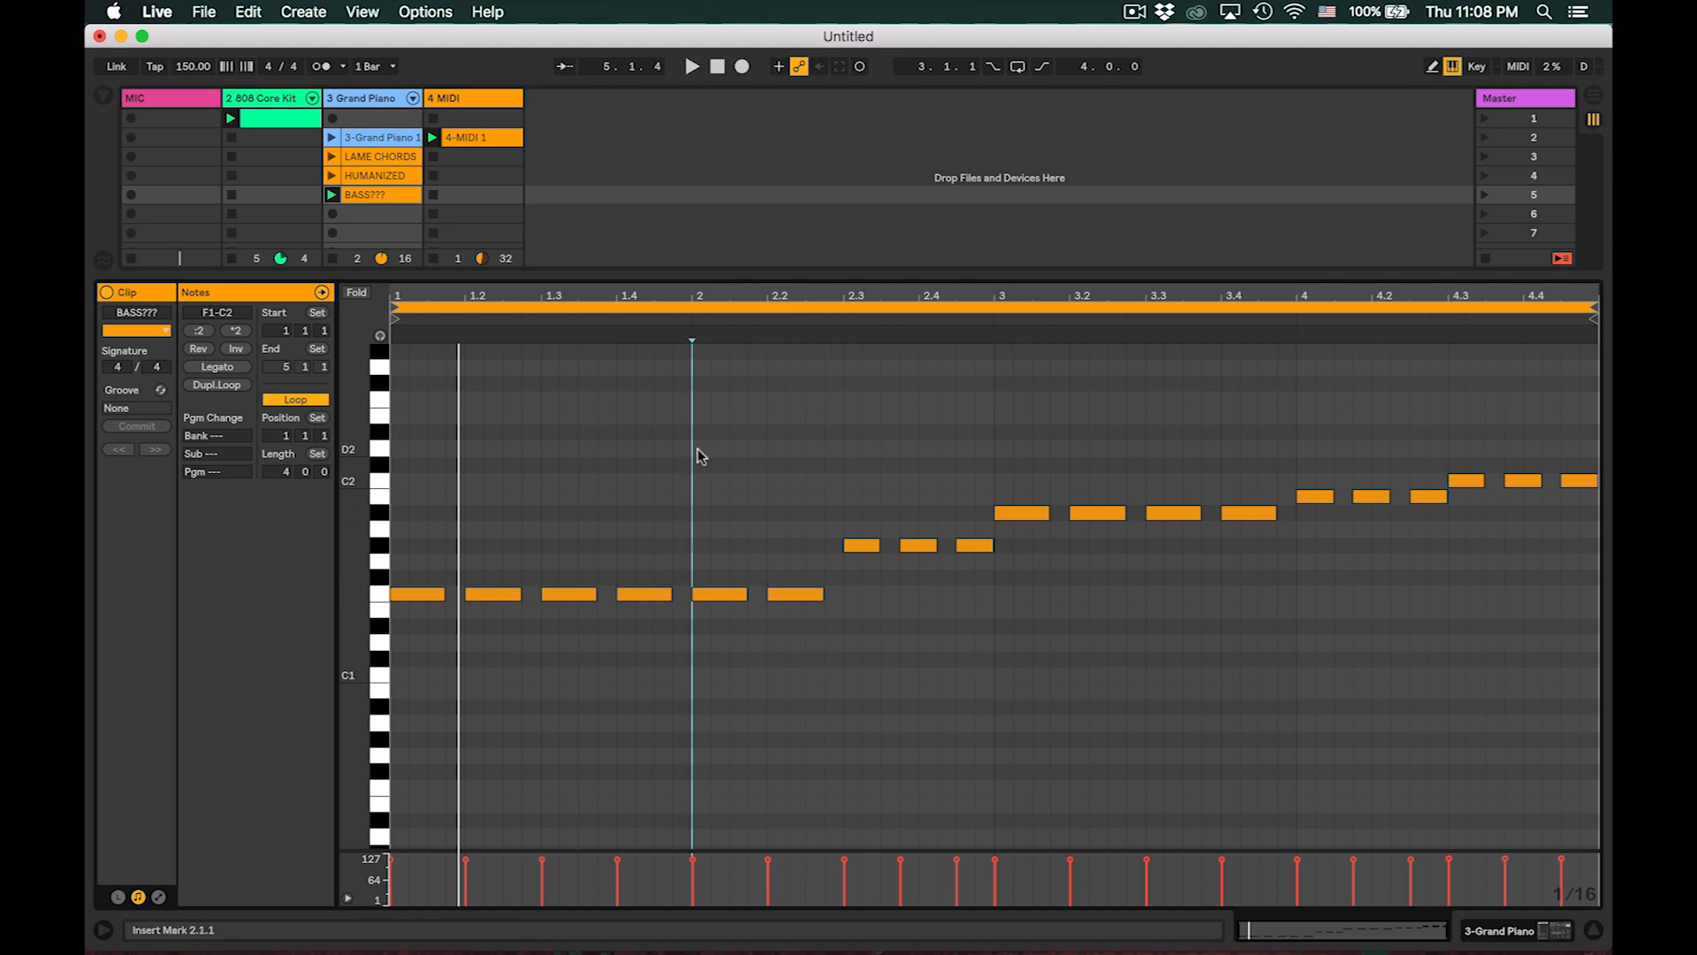
key(super+a)
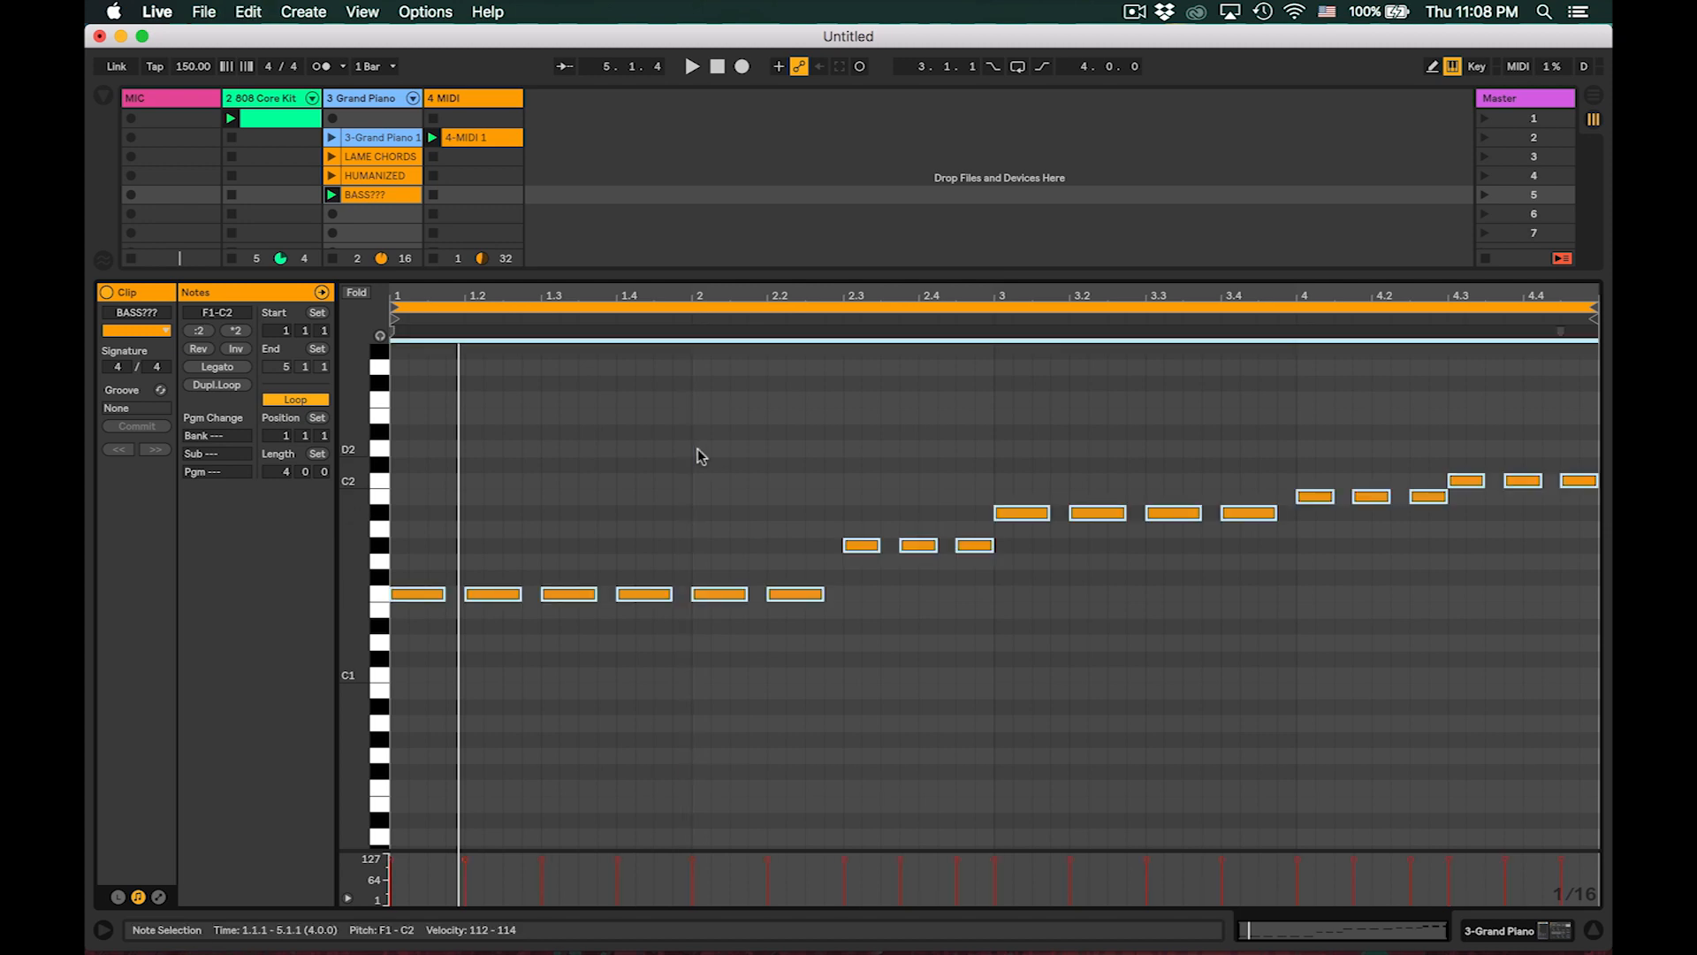
key(shift+Down)
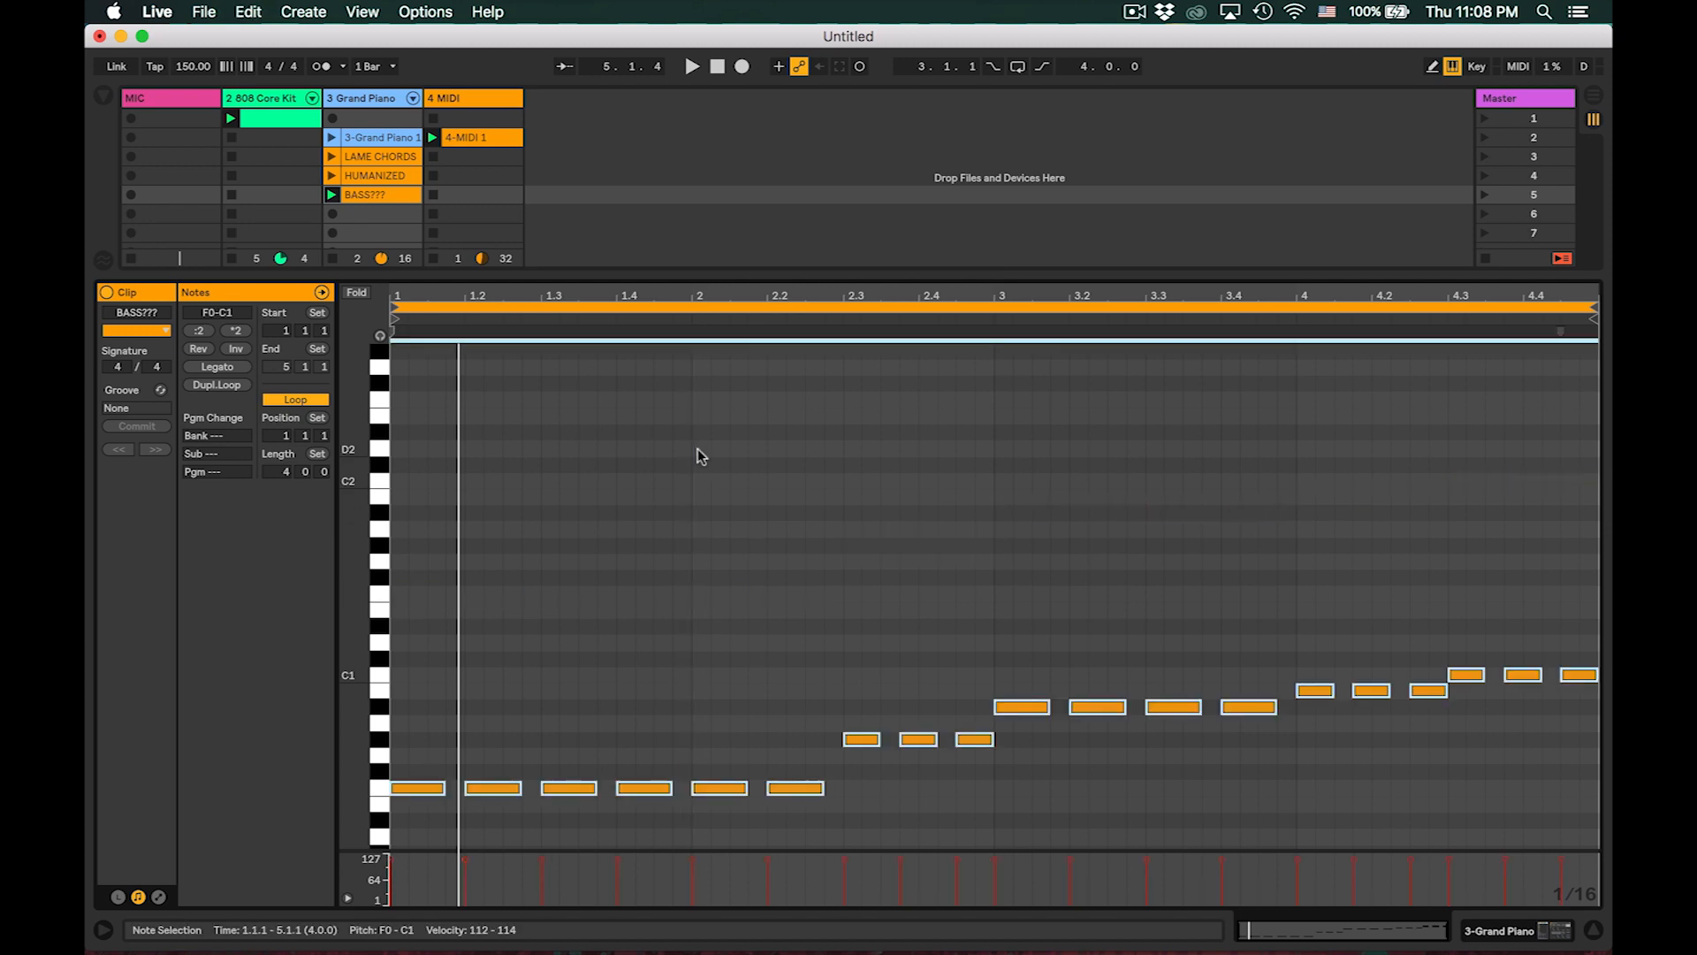
key(space)
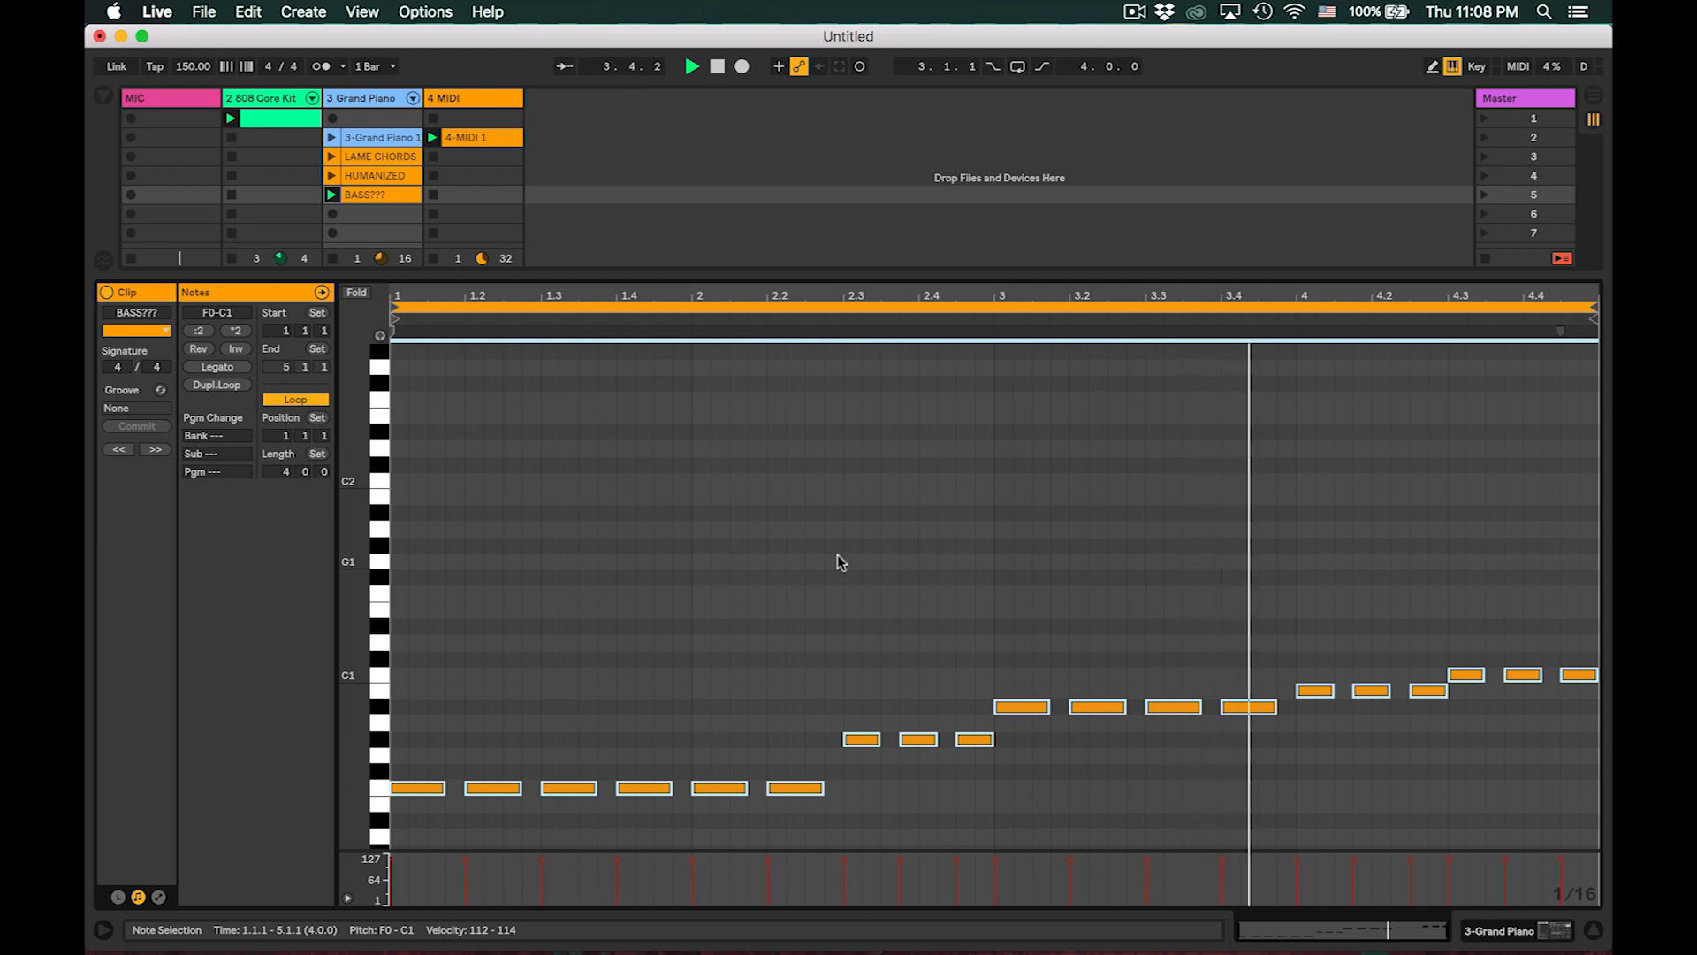
scroll(938, 602, down, 5)
scroll(939, 602, up, 1)
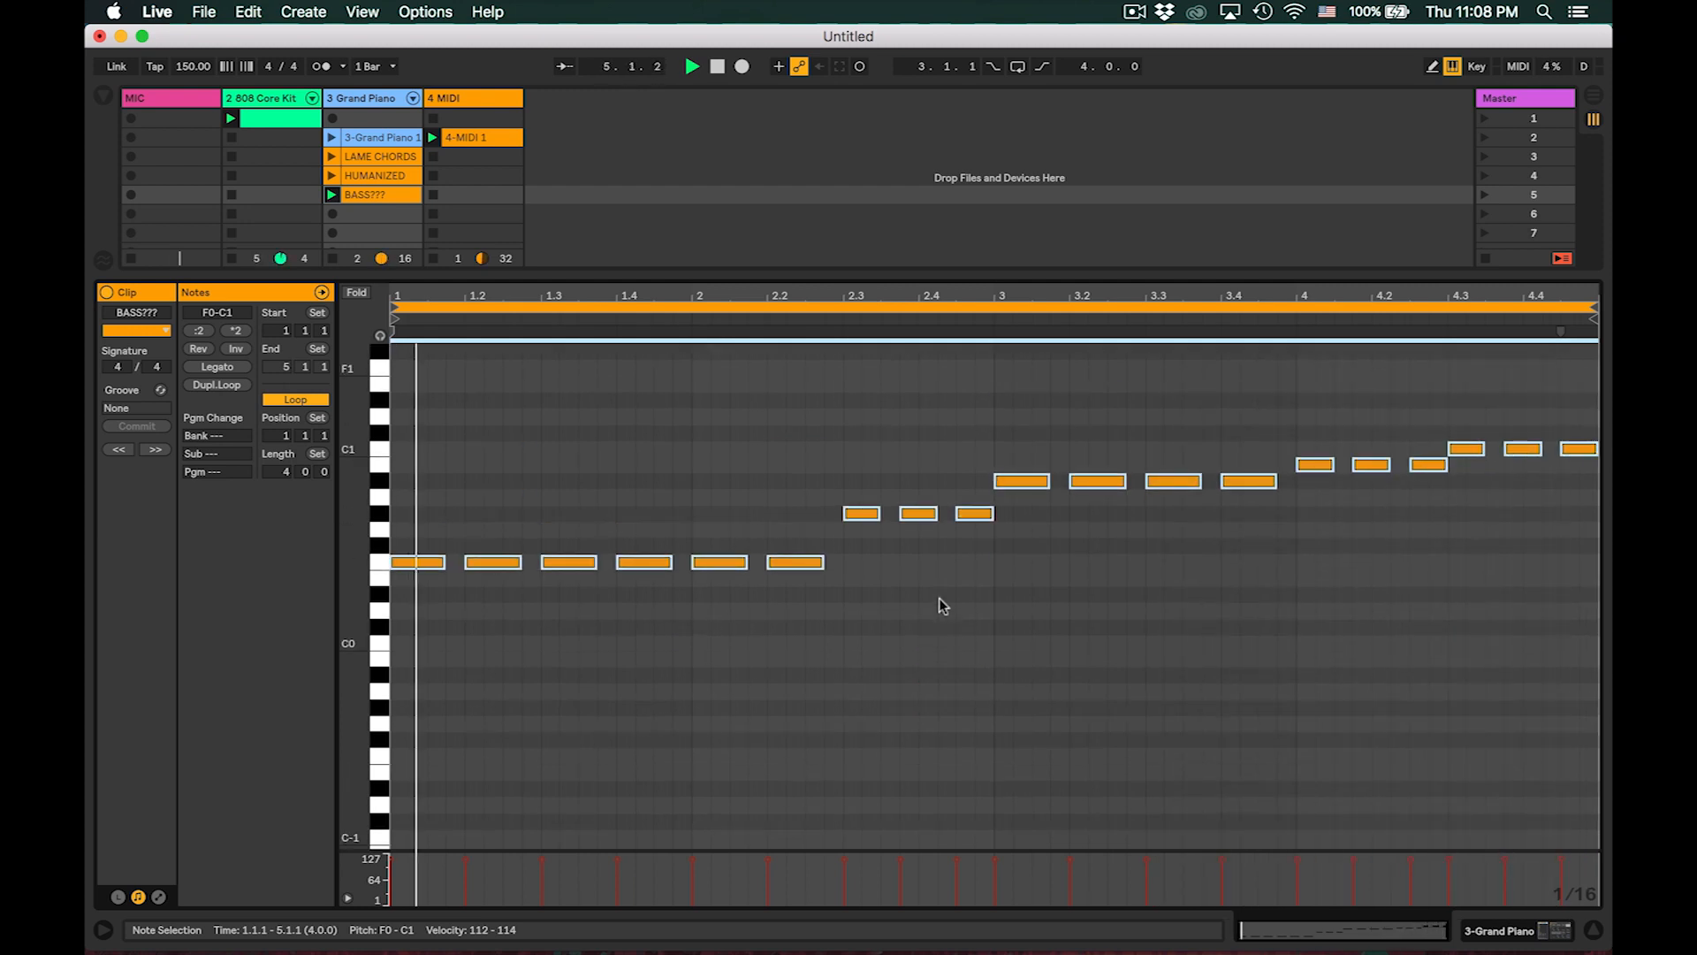
- Load the Simpler bass preset BBass.adv onto a new MIDI track and hide the browser
click(1593, 933)
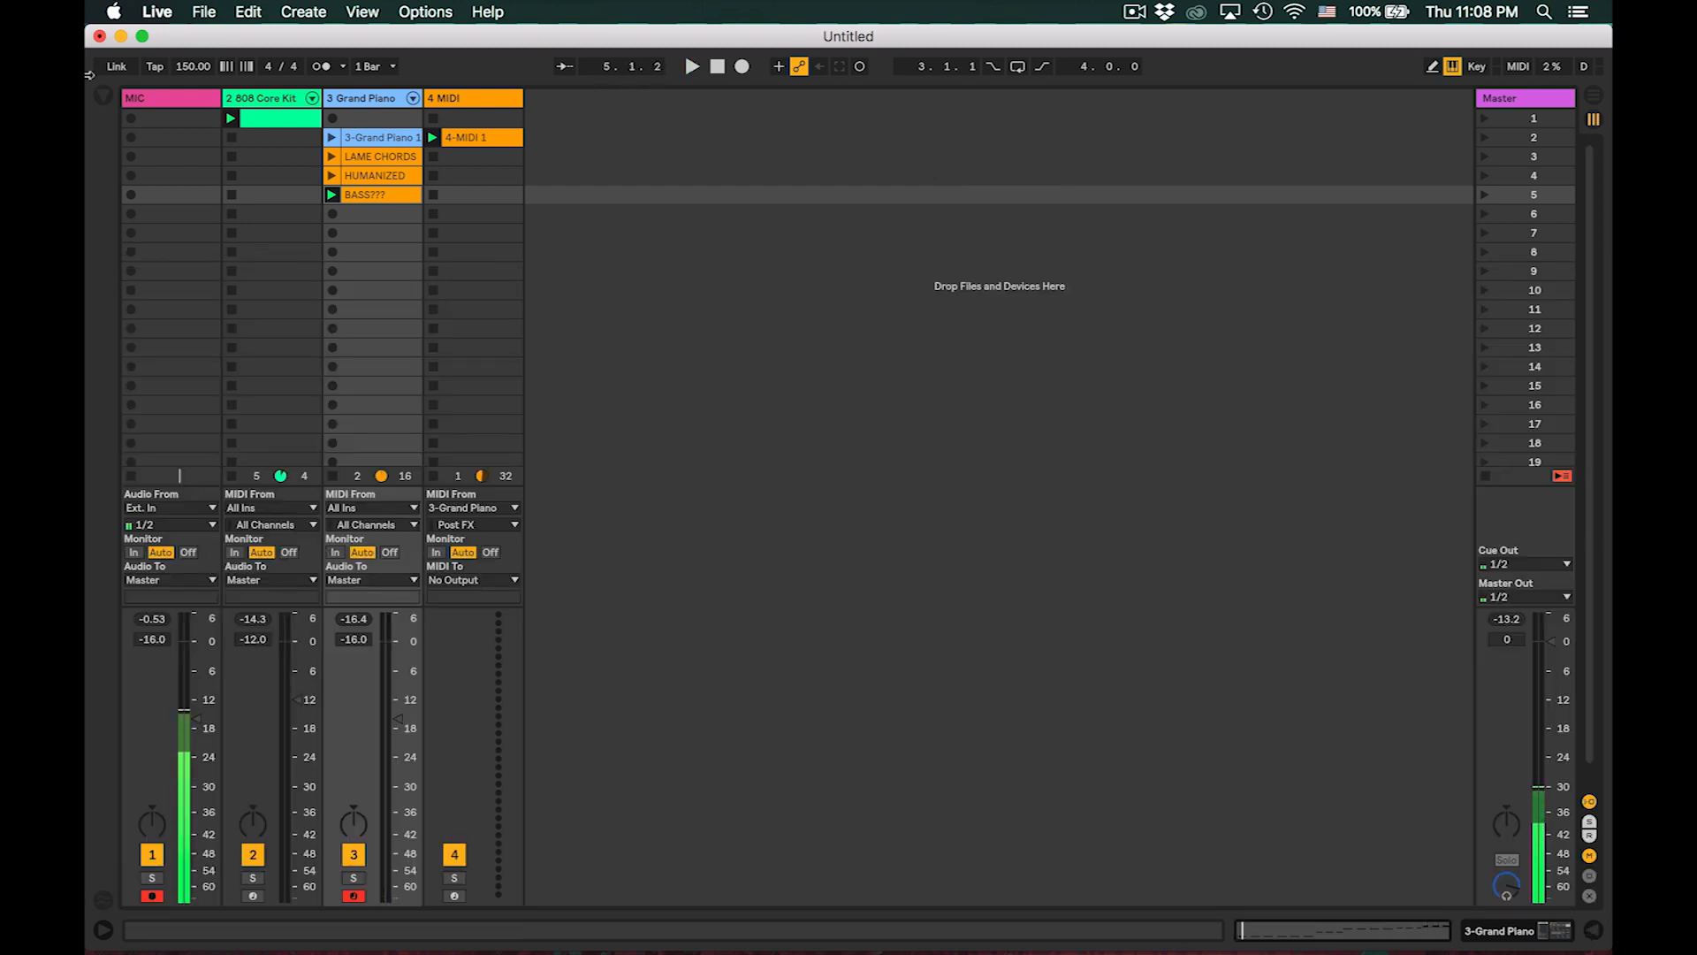
click(100, 98)
click(200, 324)
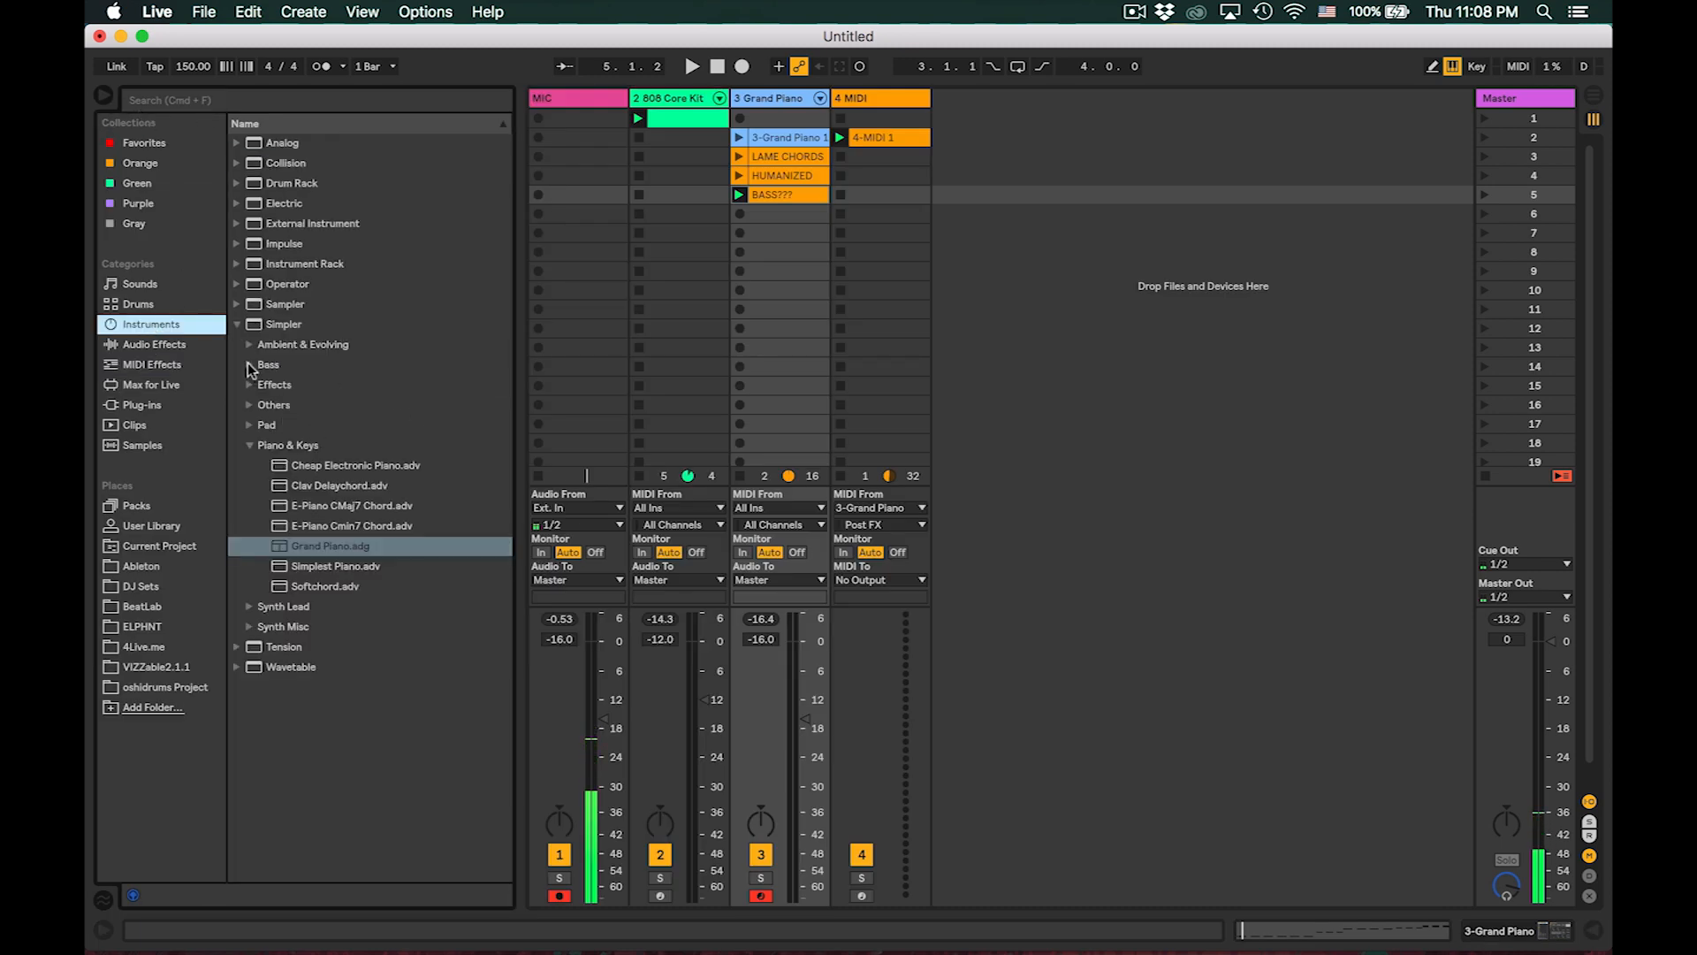
click(251, 366)
click(338, 448)
click(332, 426)
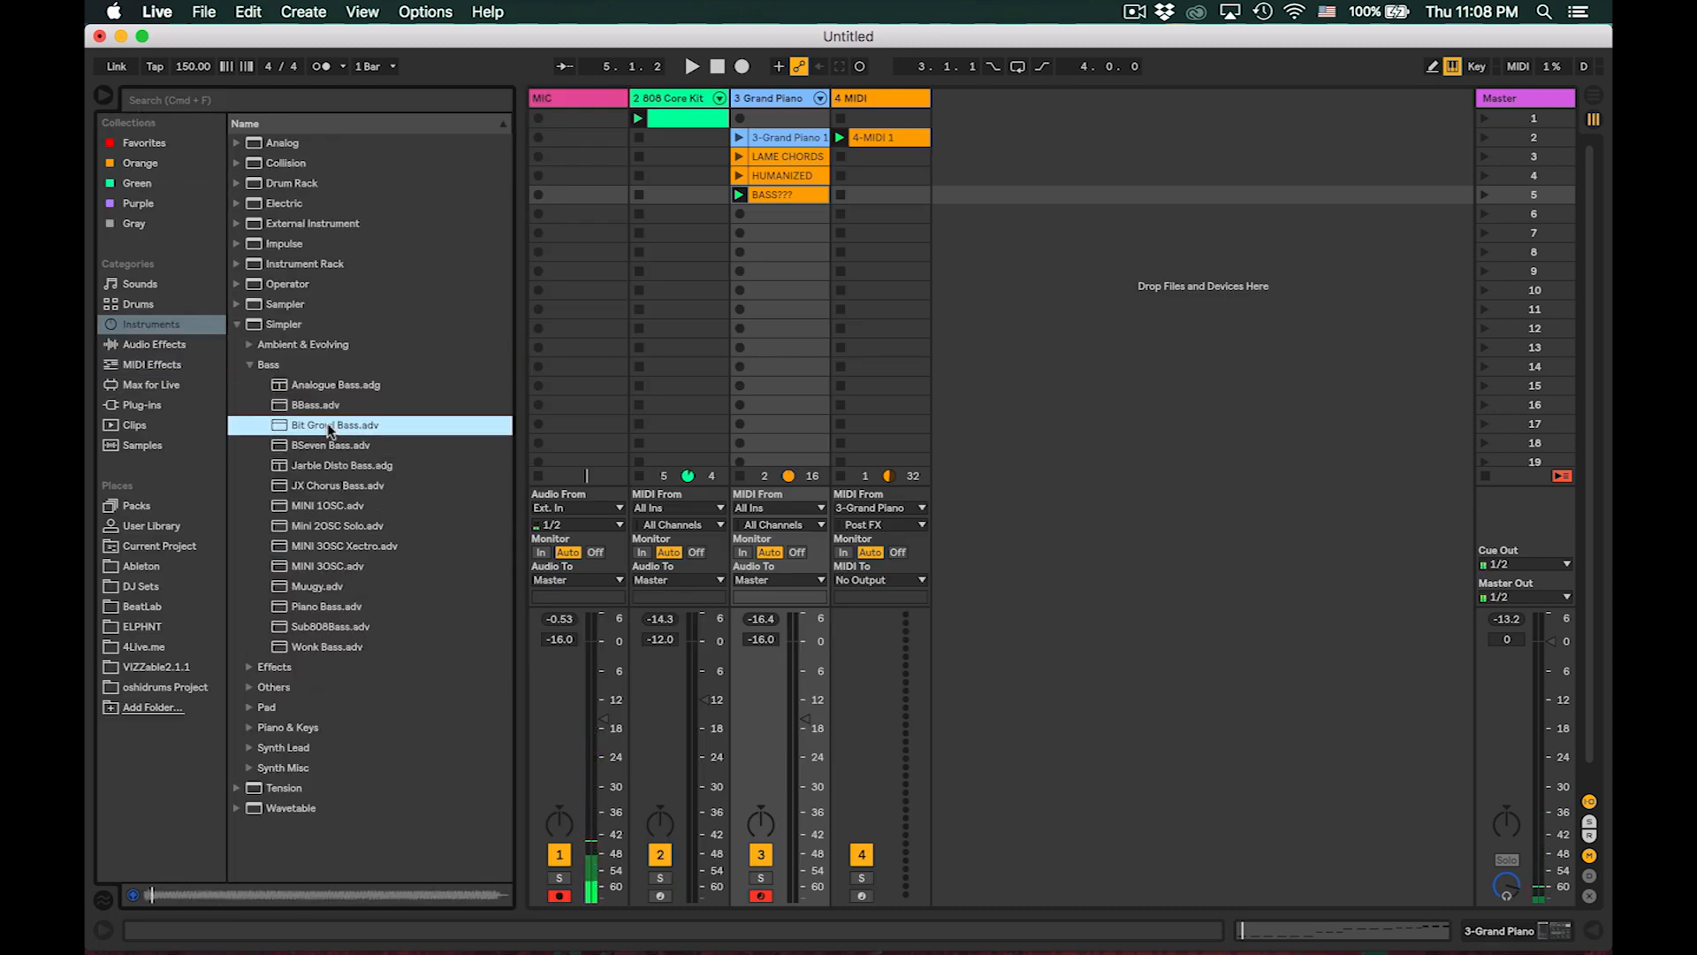
click(321, 409)
drag(313, 411, 1077, 124)
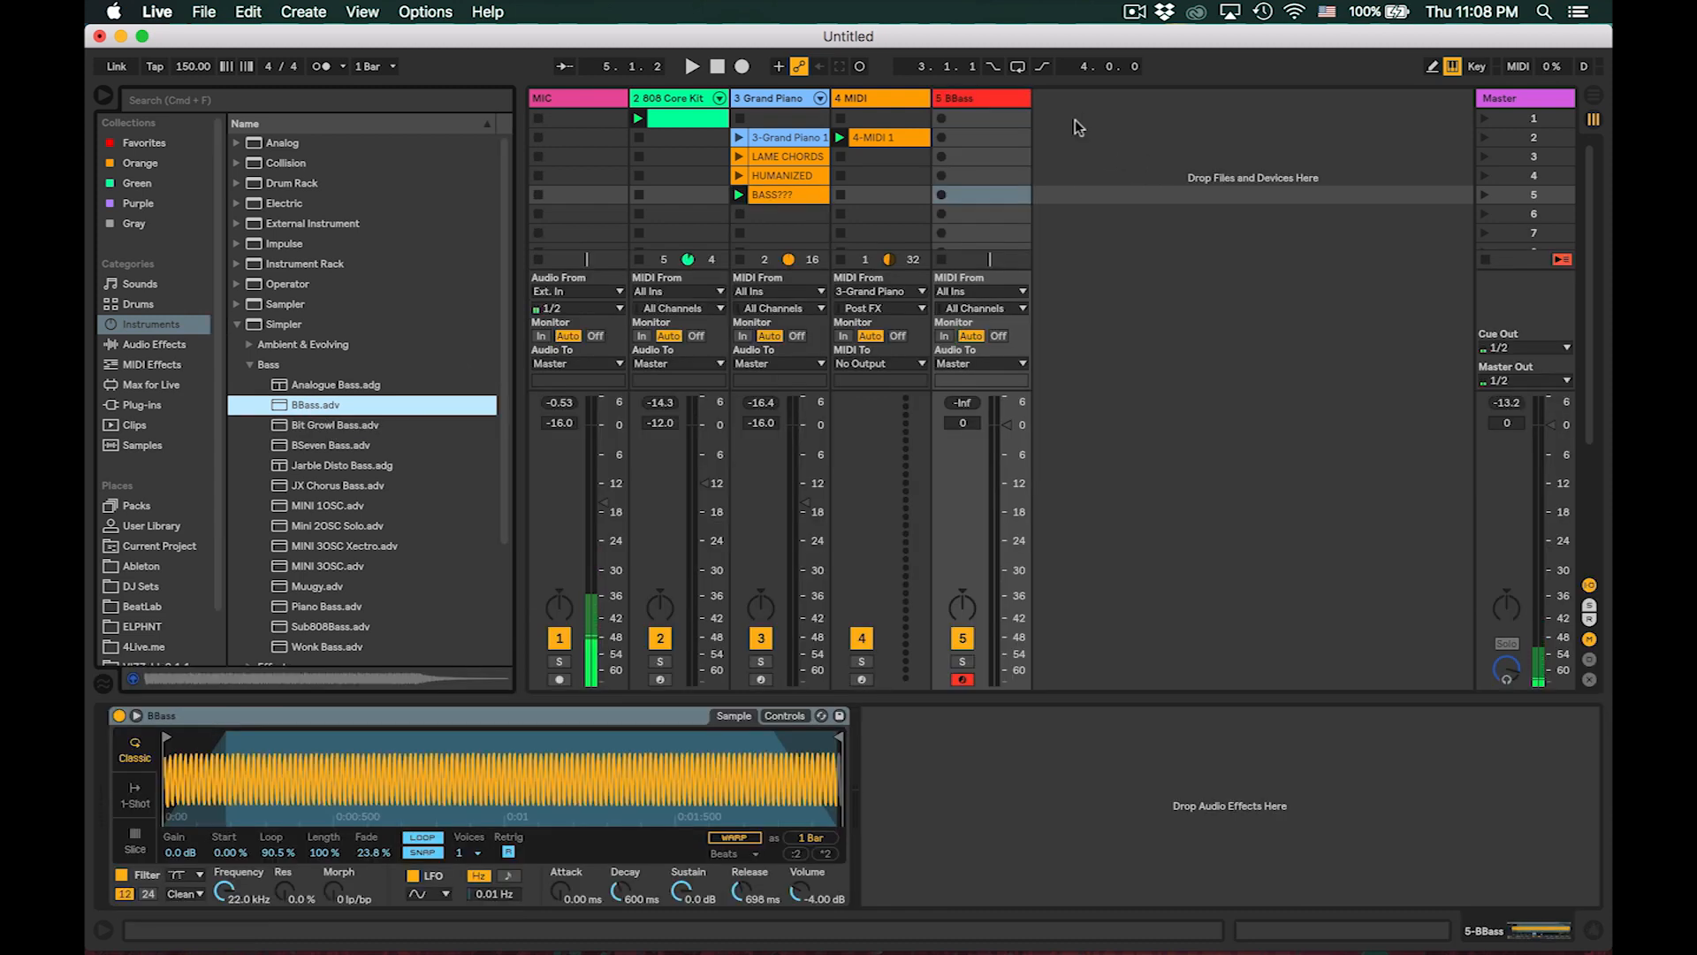
key(super+alt+b)
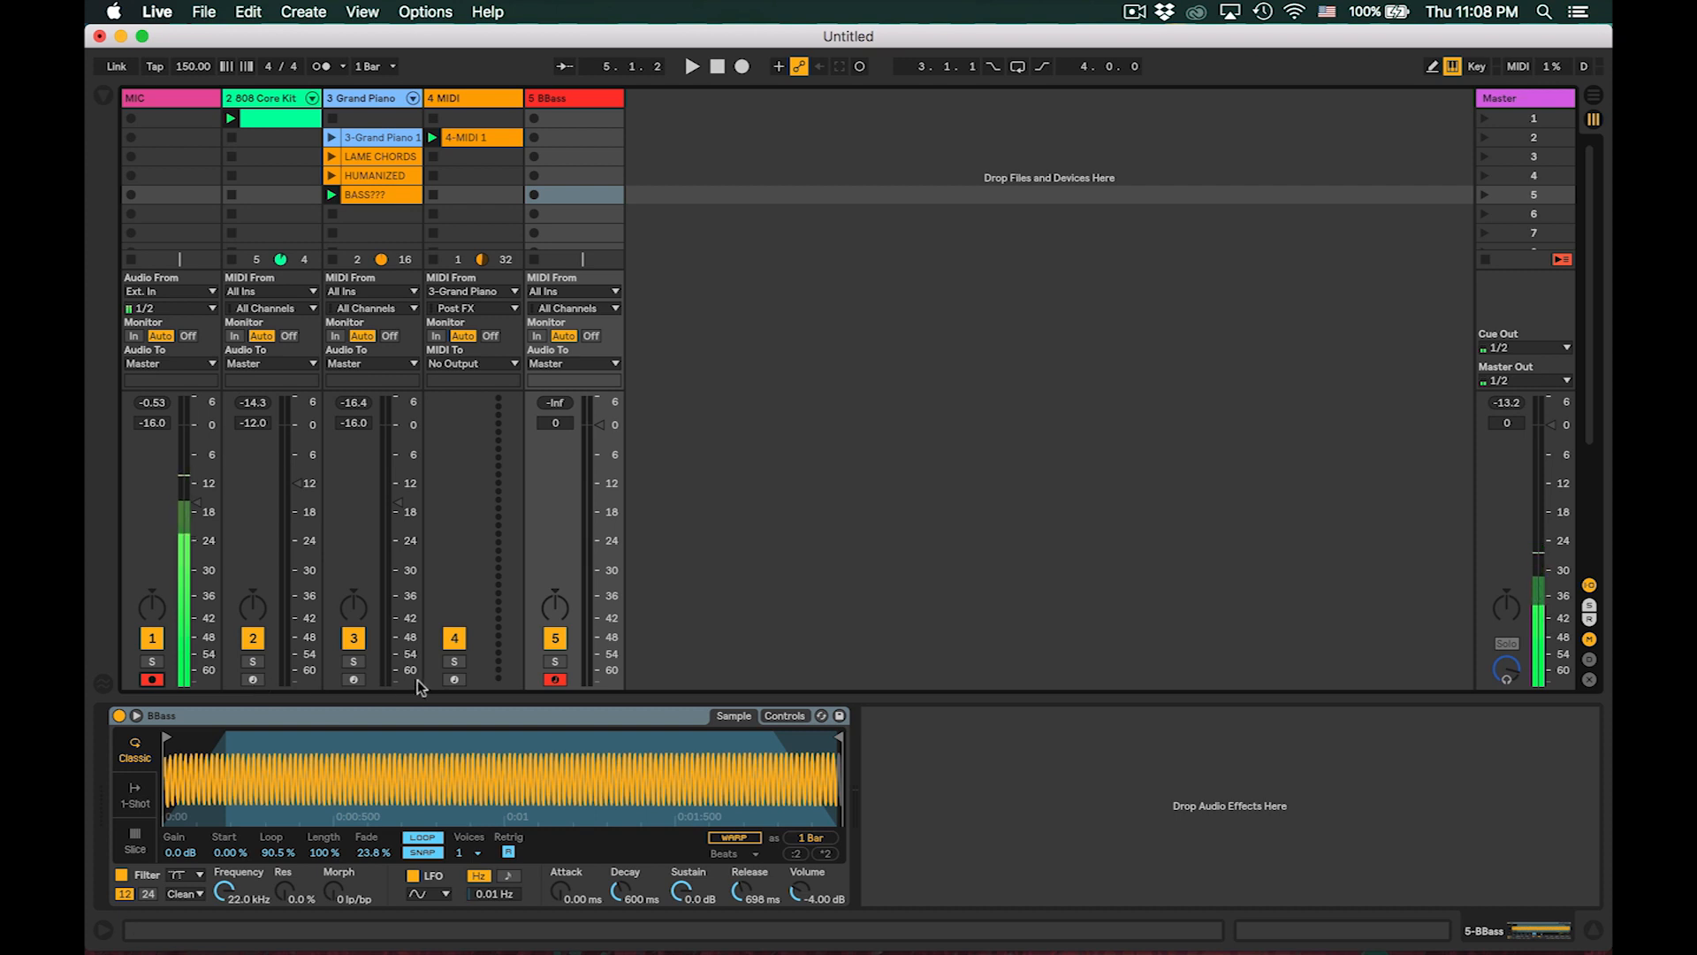
- Disarm the BBass track, copy the BASS??? clip from the Grand Piano track into it and launch the copy
click(555, 679)
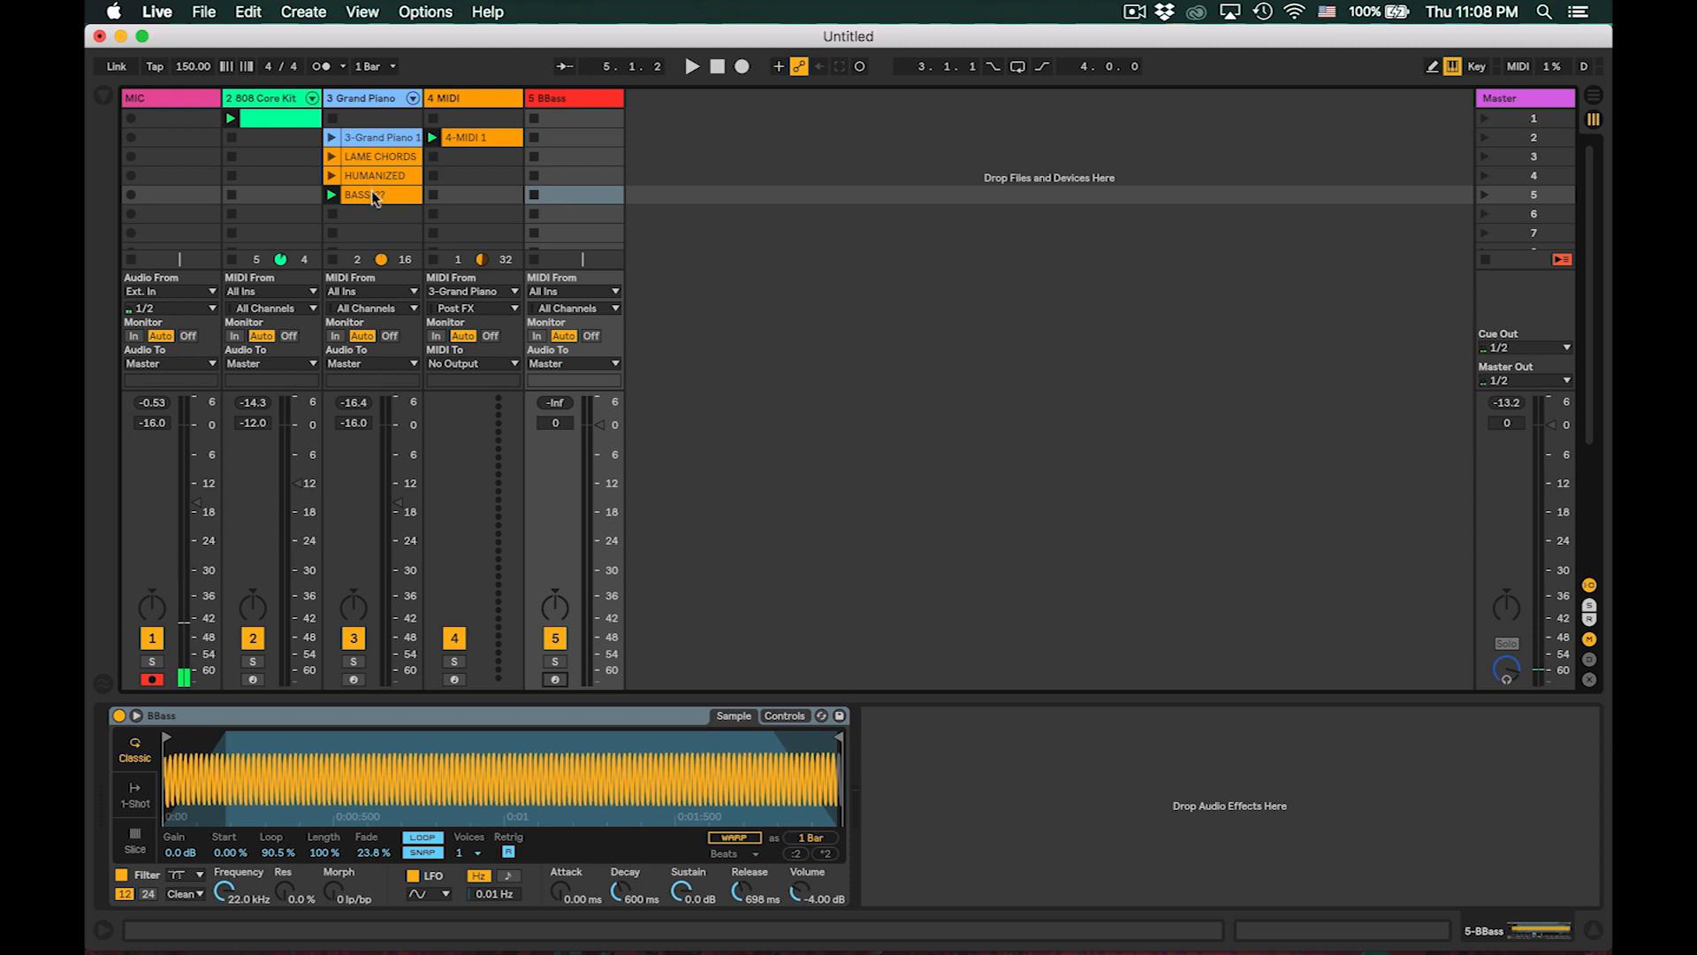
drag(375, 197, 560, 199)
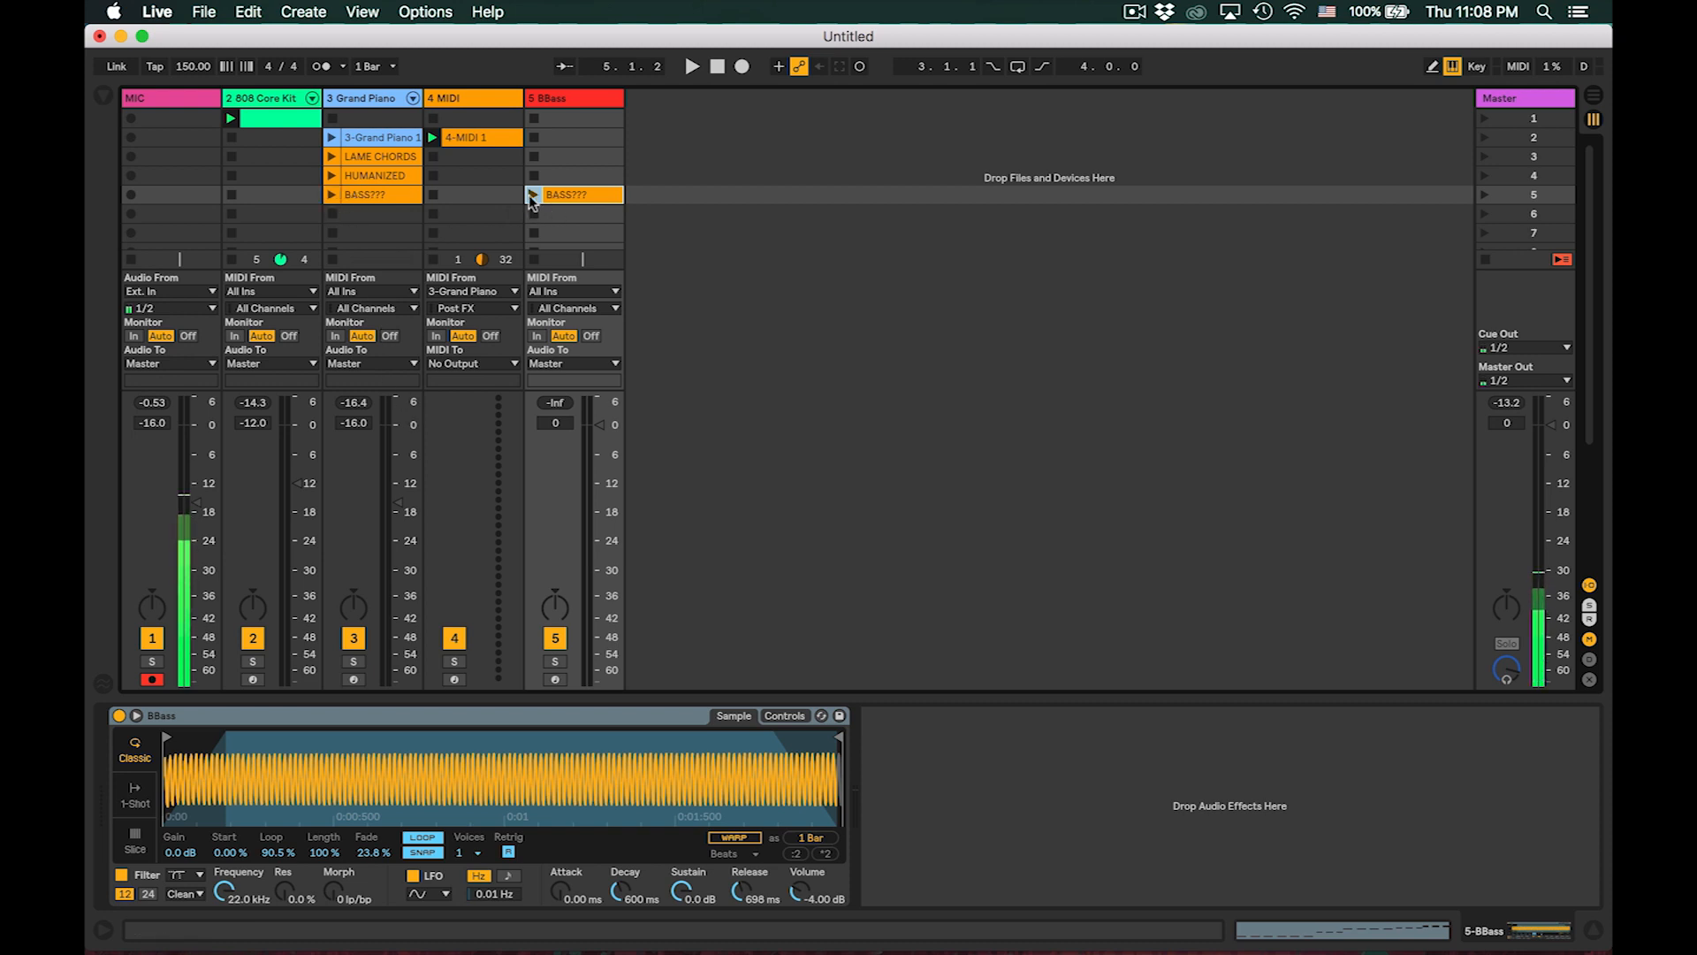
click(533, 195)
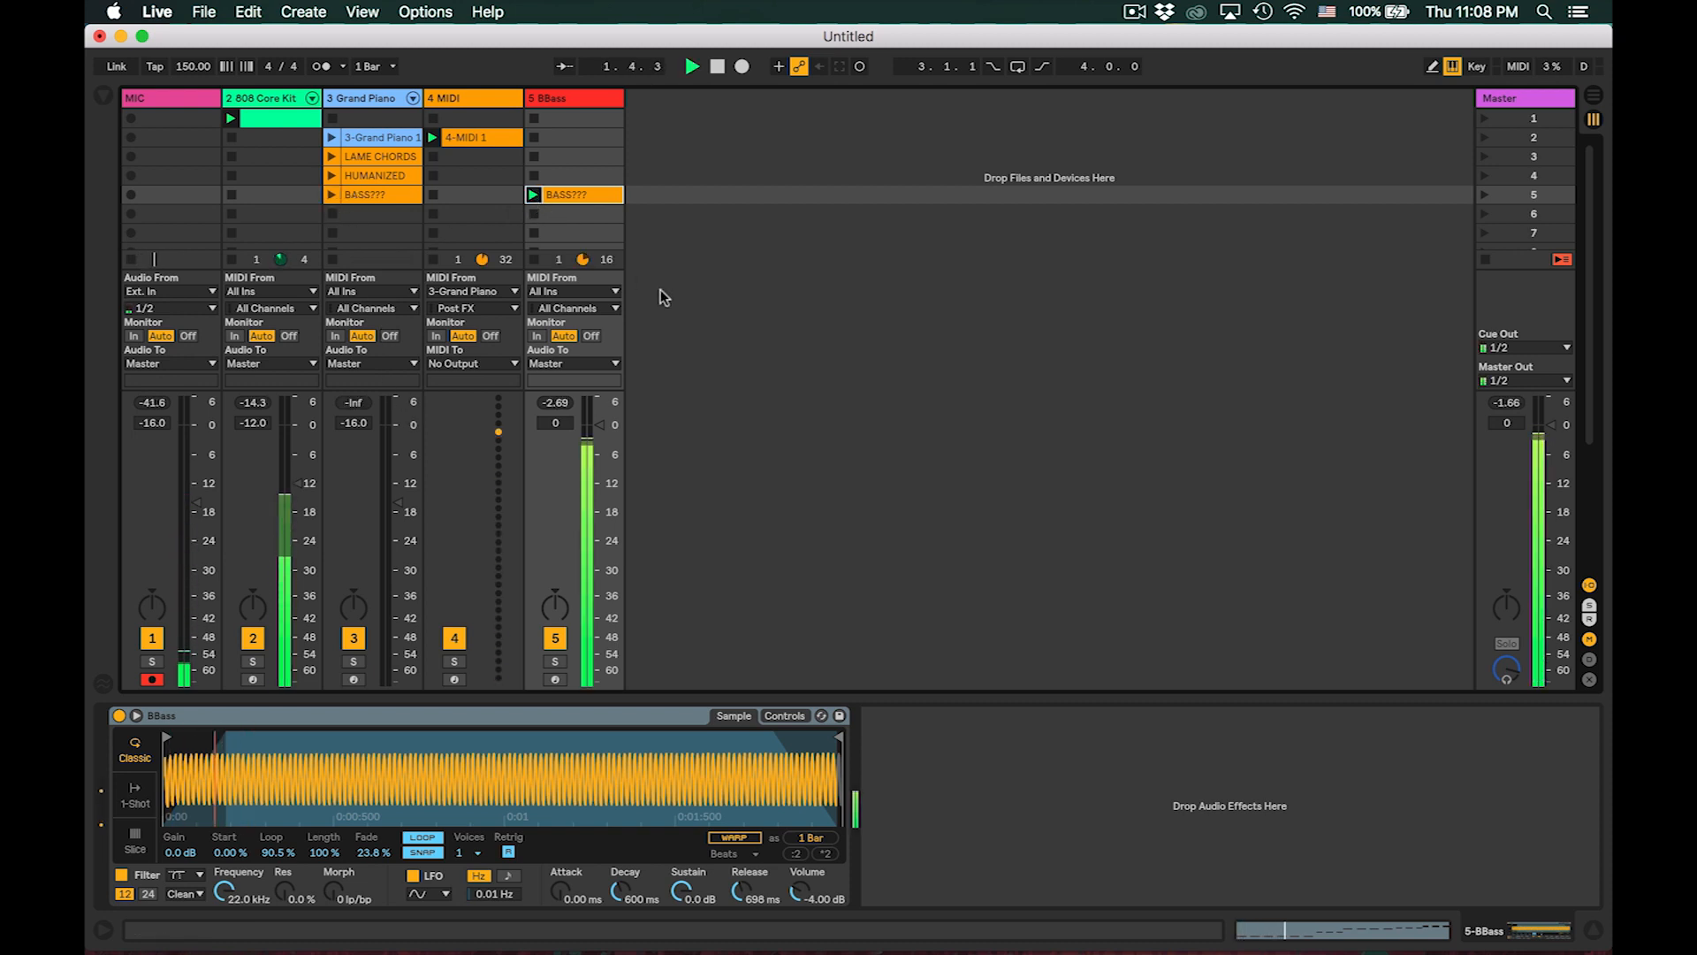
- Lower the BBass track volume to -18 dB and play the HUMANIZED piano clip along with the bass
drag(555, 422, 555, 495)
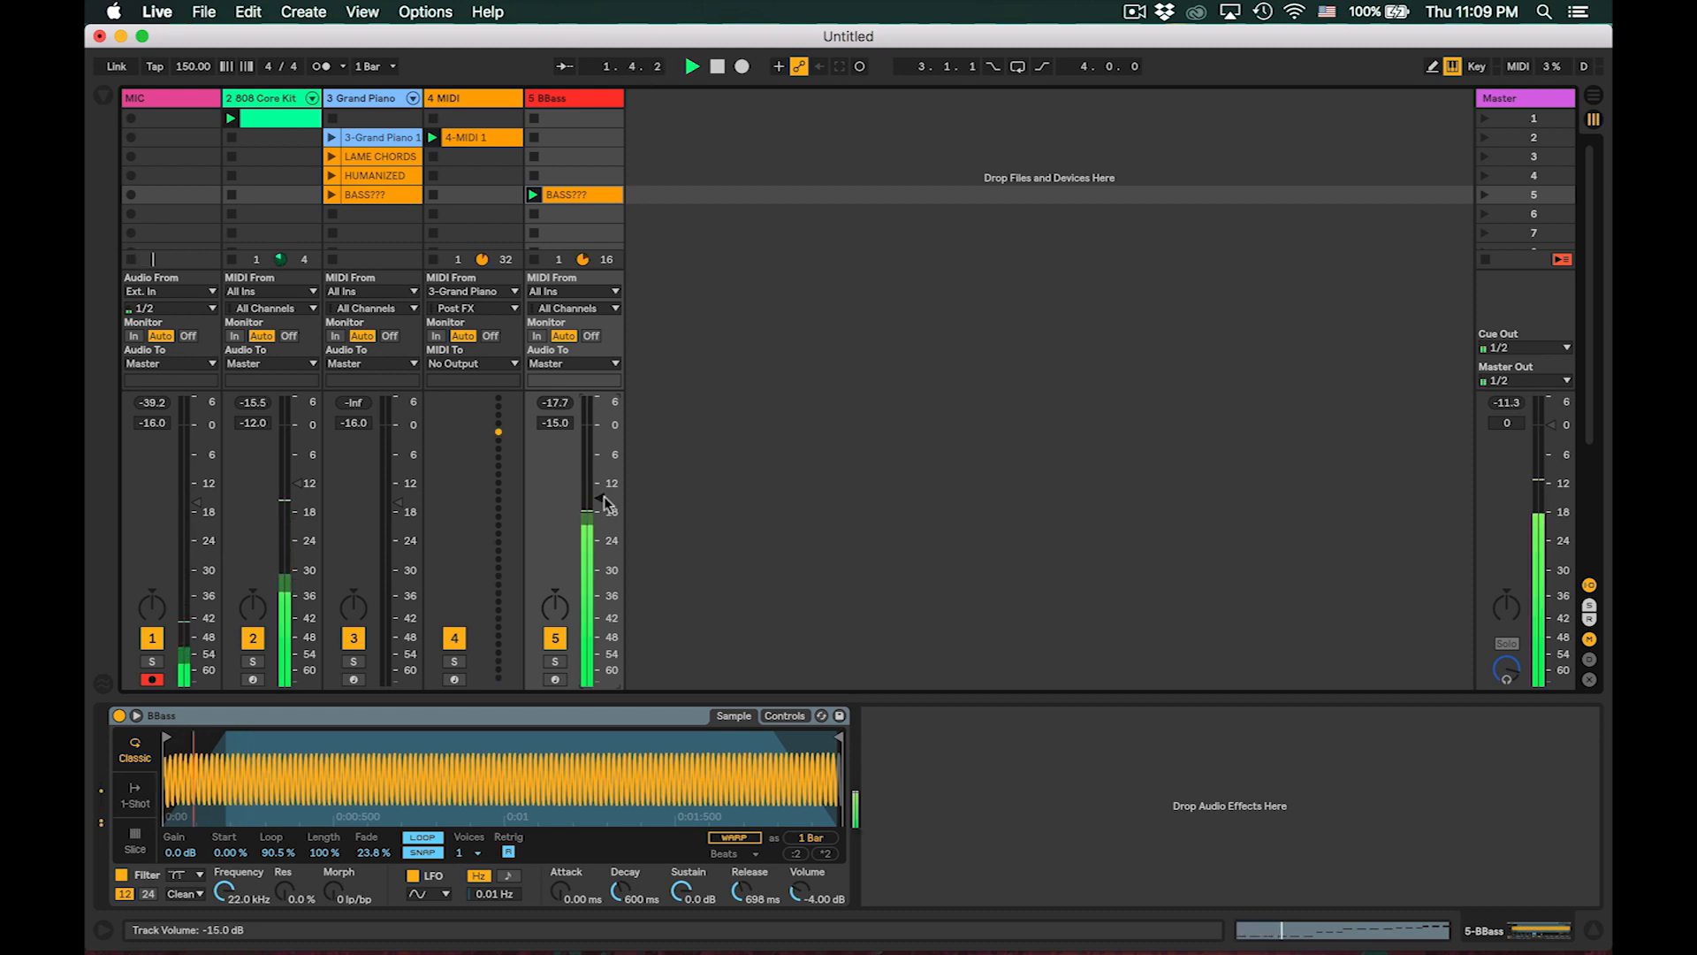
key(Down)
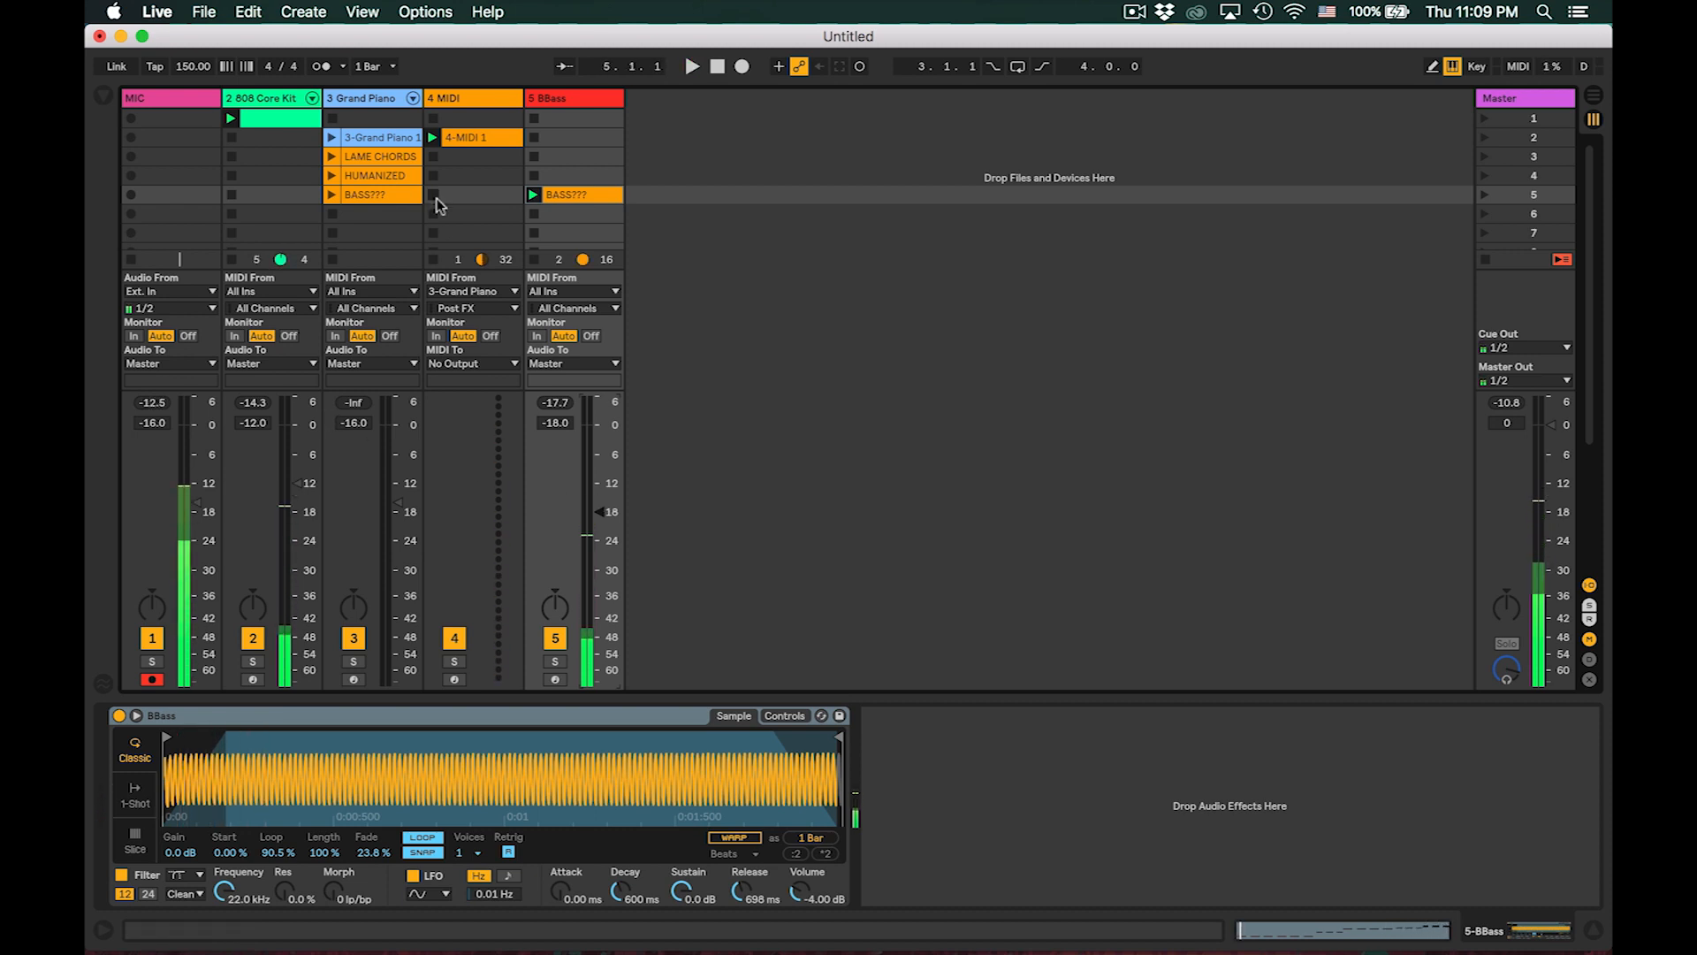
click(369, 176)
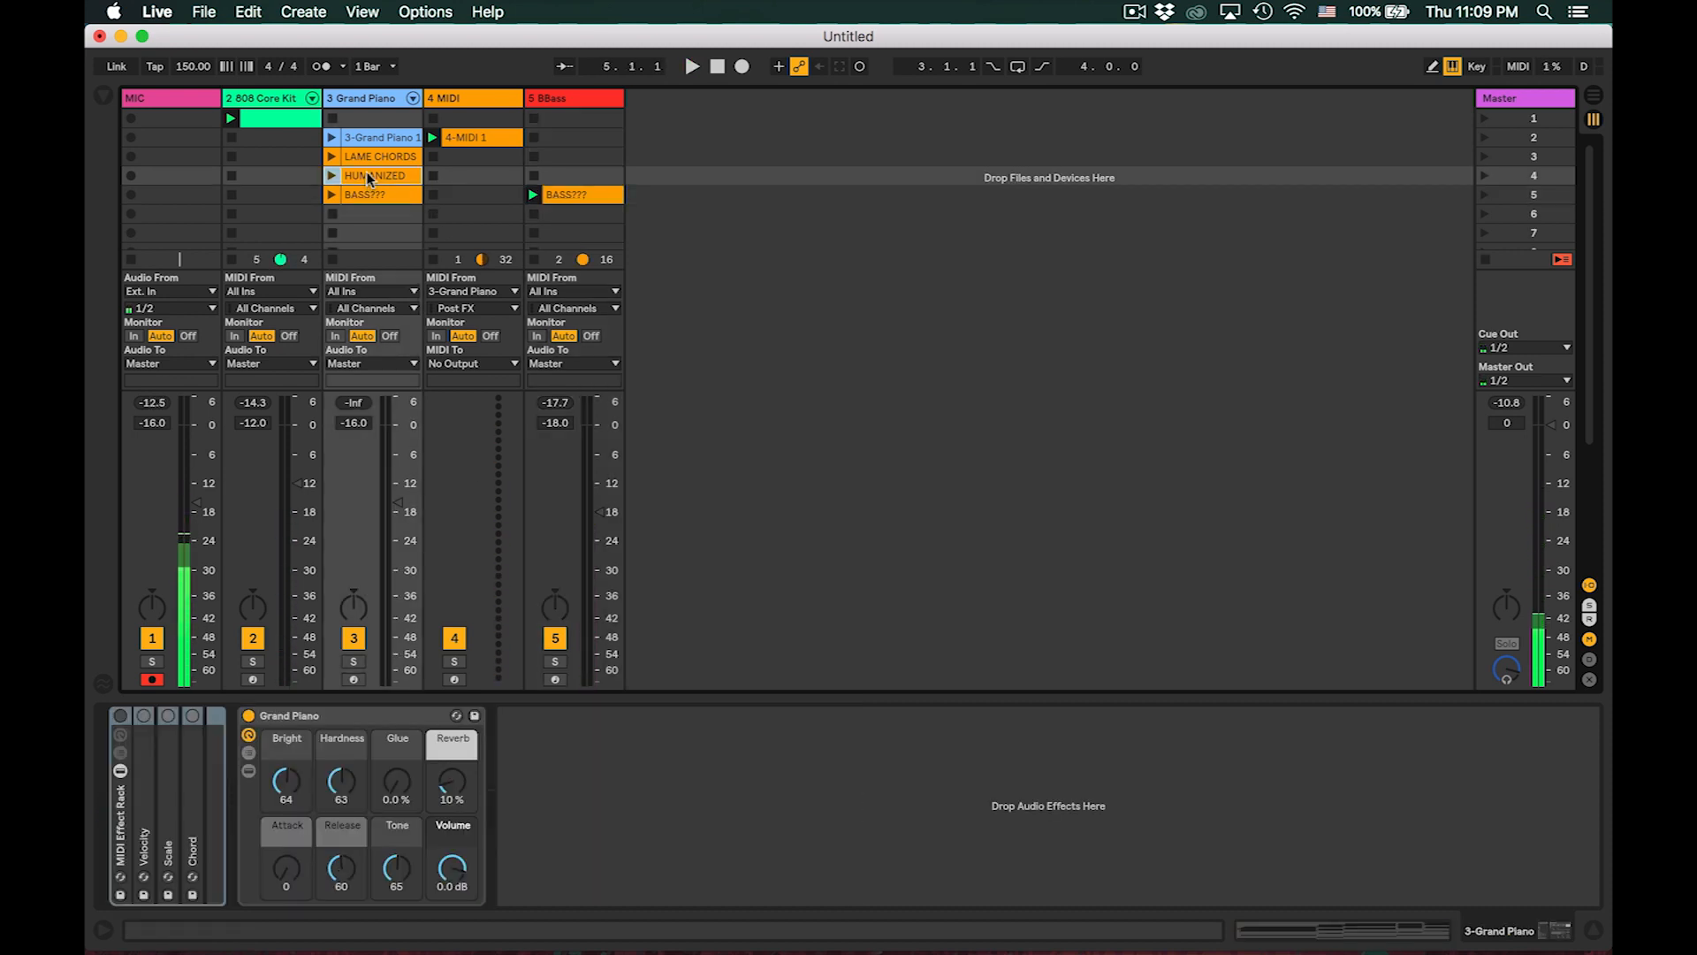
key(Return)
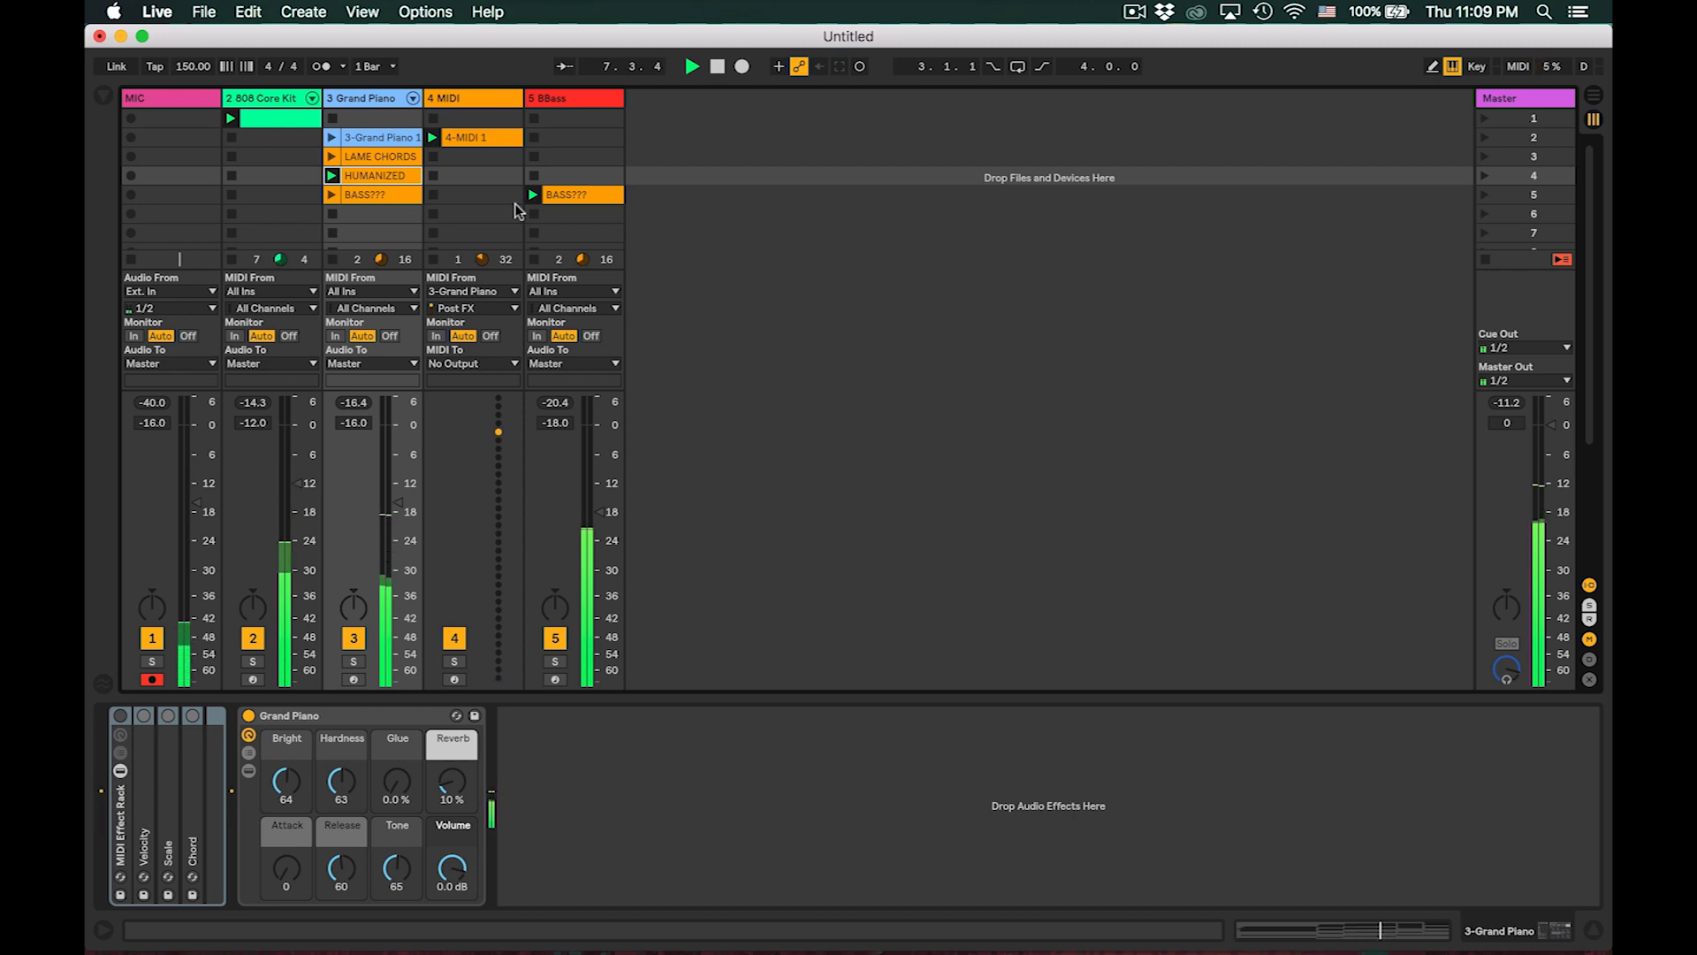
key(space)
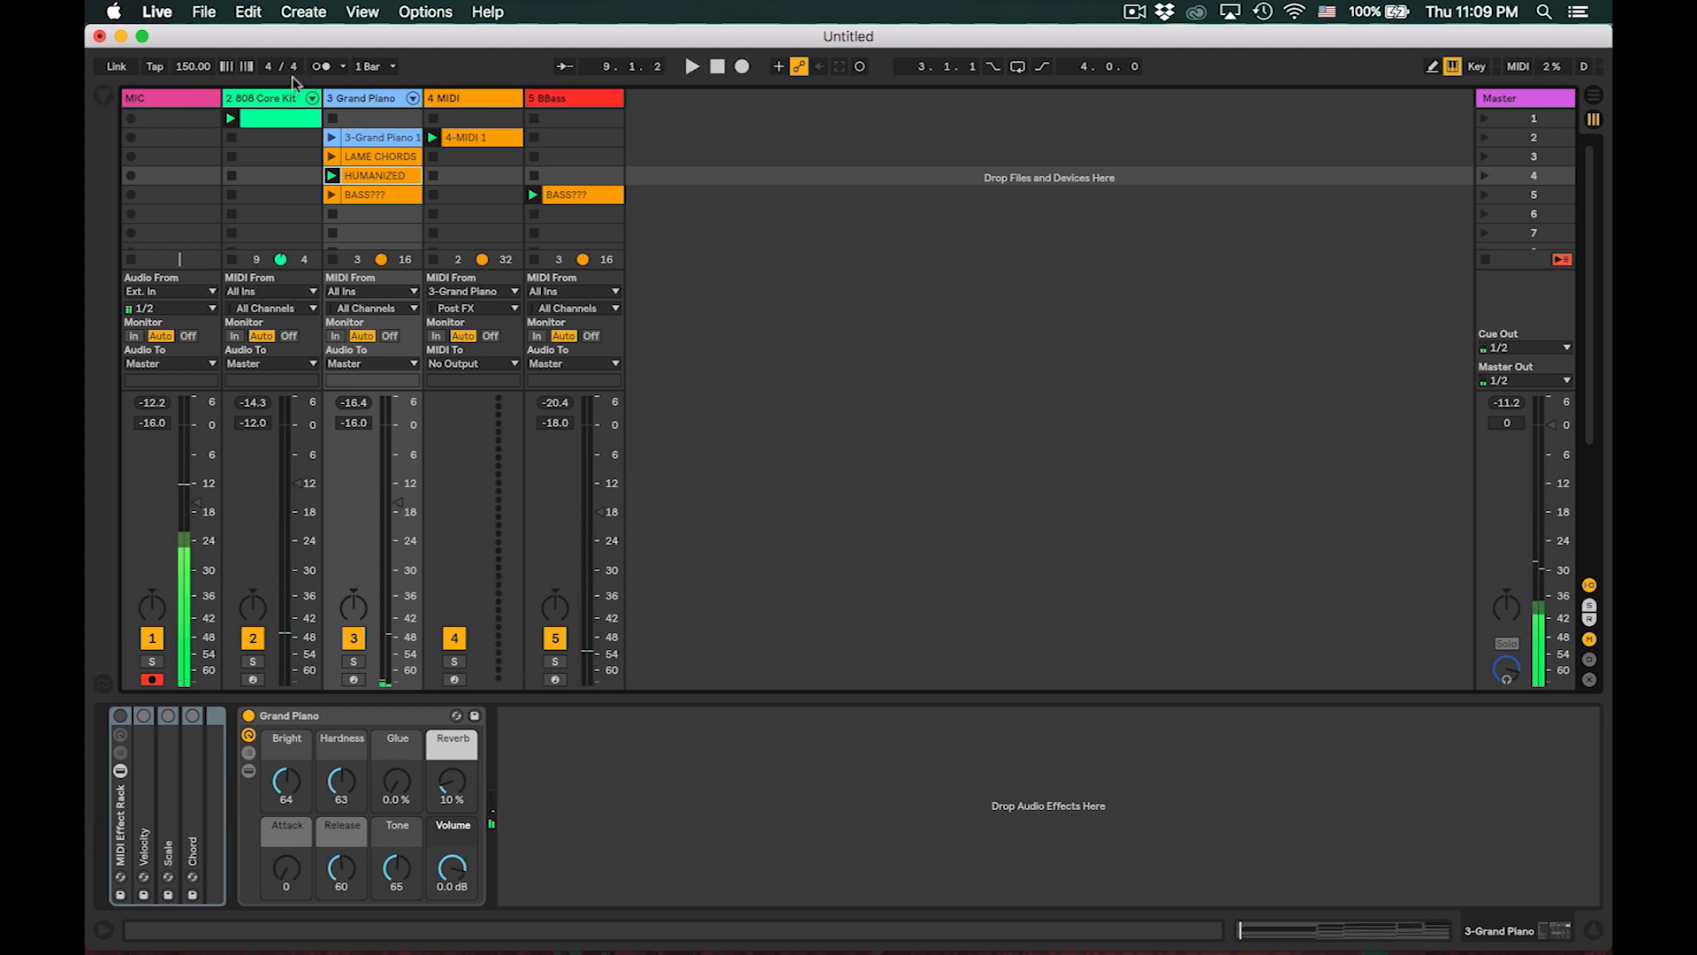
- Load Tension's Clean3 Chorus Guitar preset onto the 4 MIDI track and lower its volume to -18 dB, checking it in playback
click(388, 100)
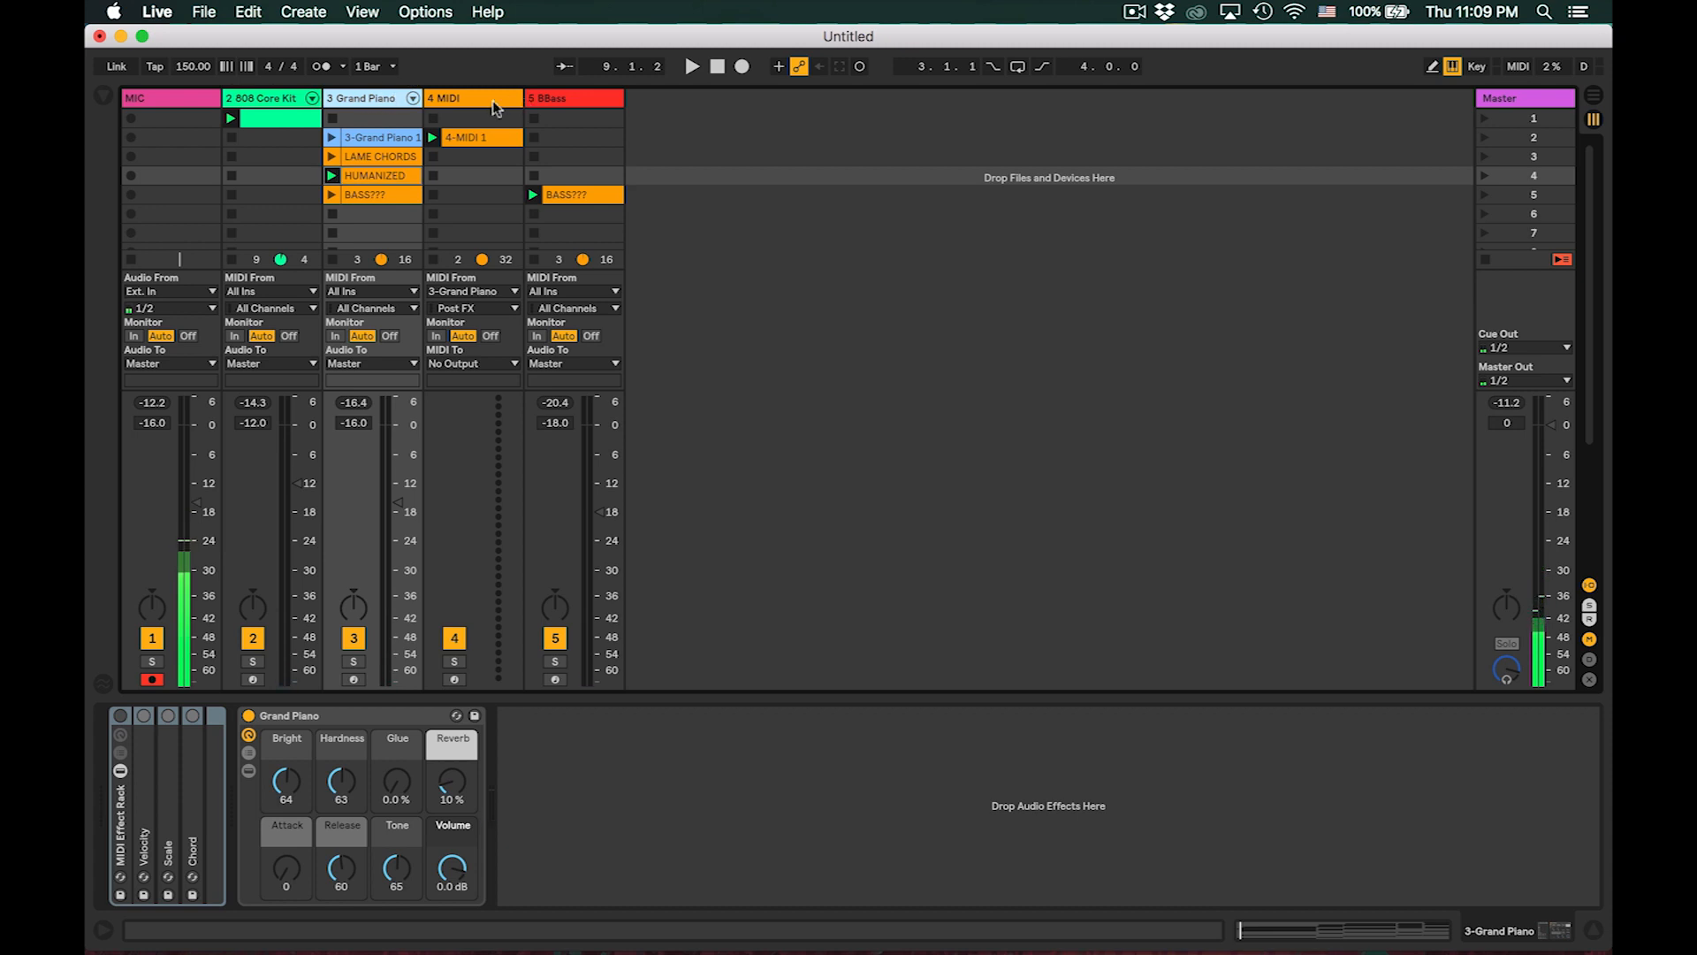
click(495, 104)
click(103, 97)
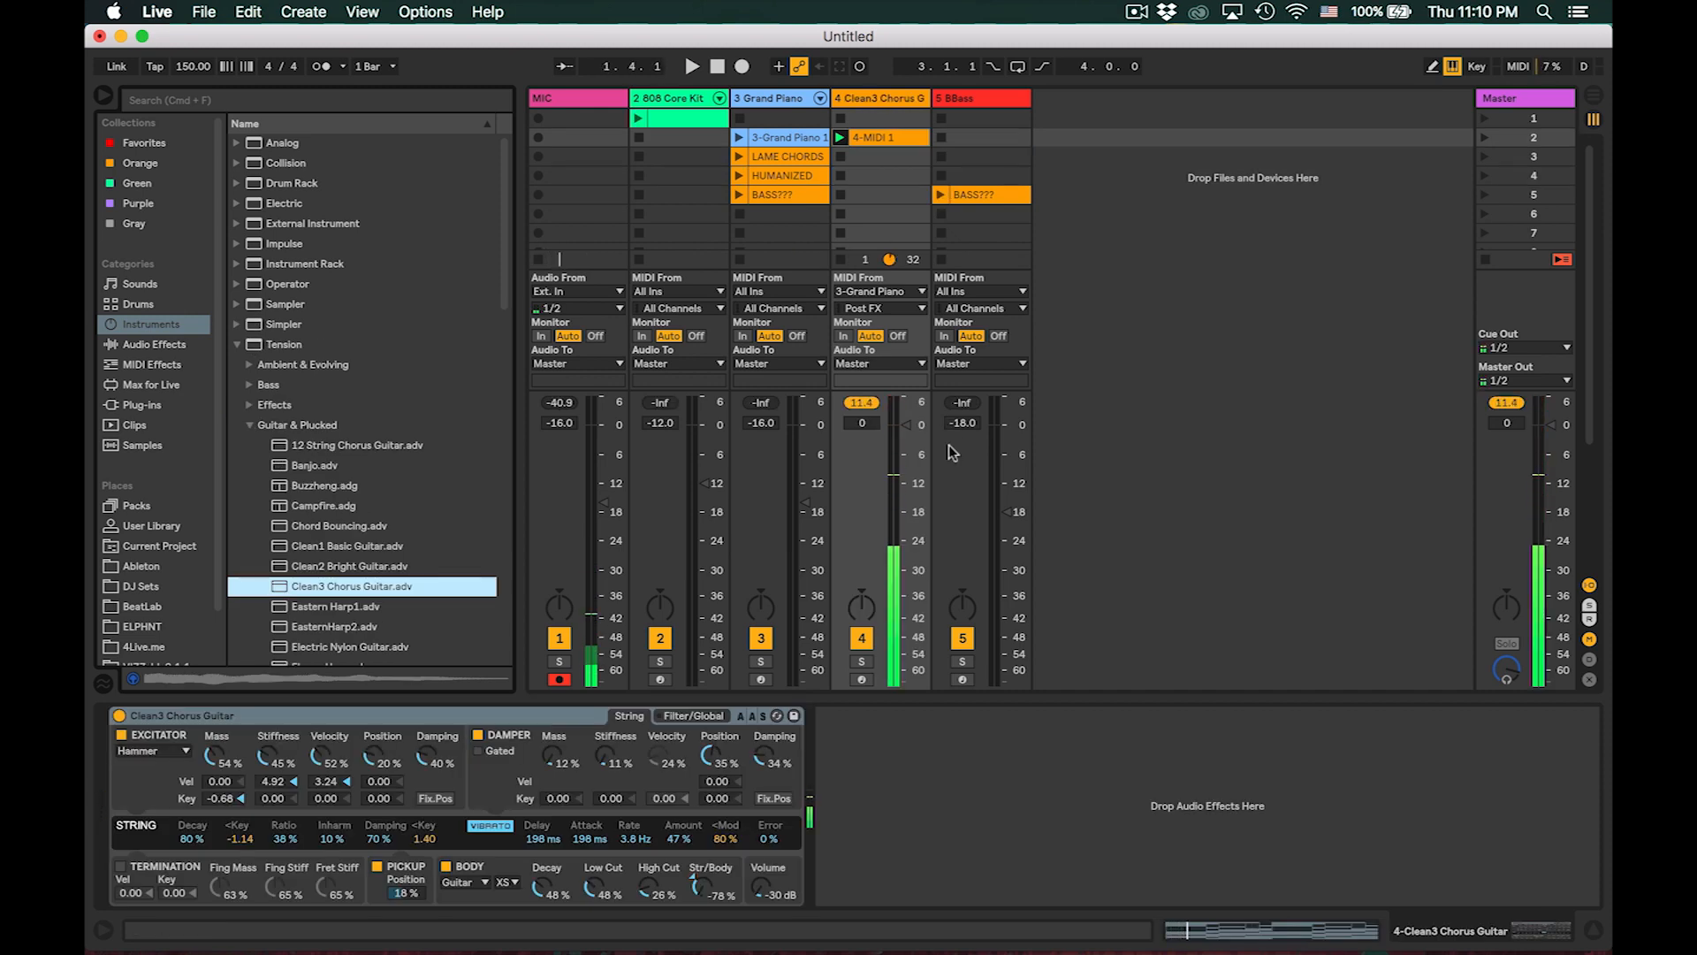
drag(906, 482, 907, 504)
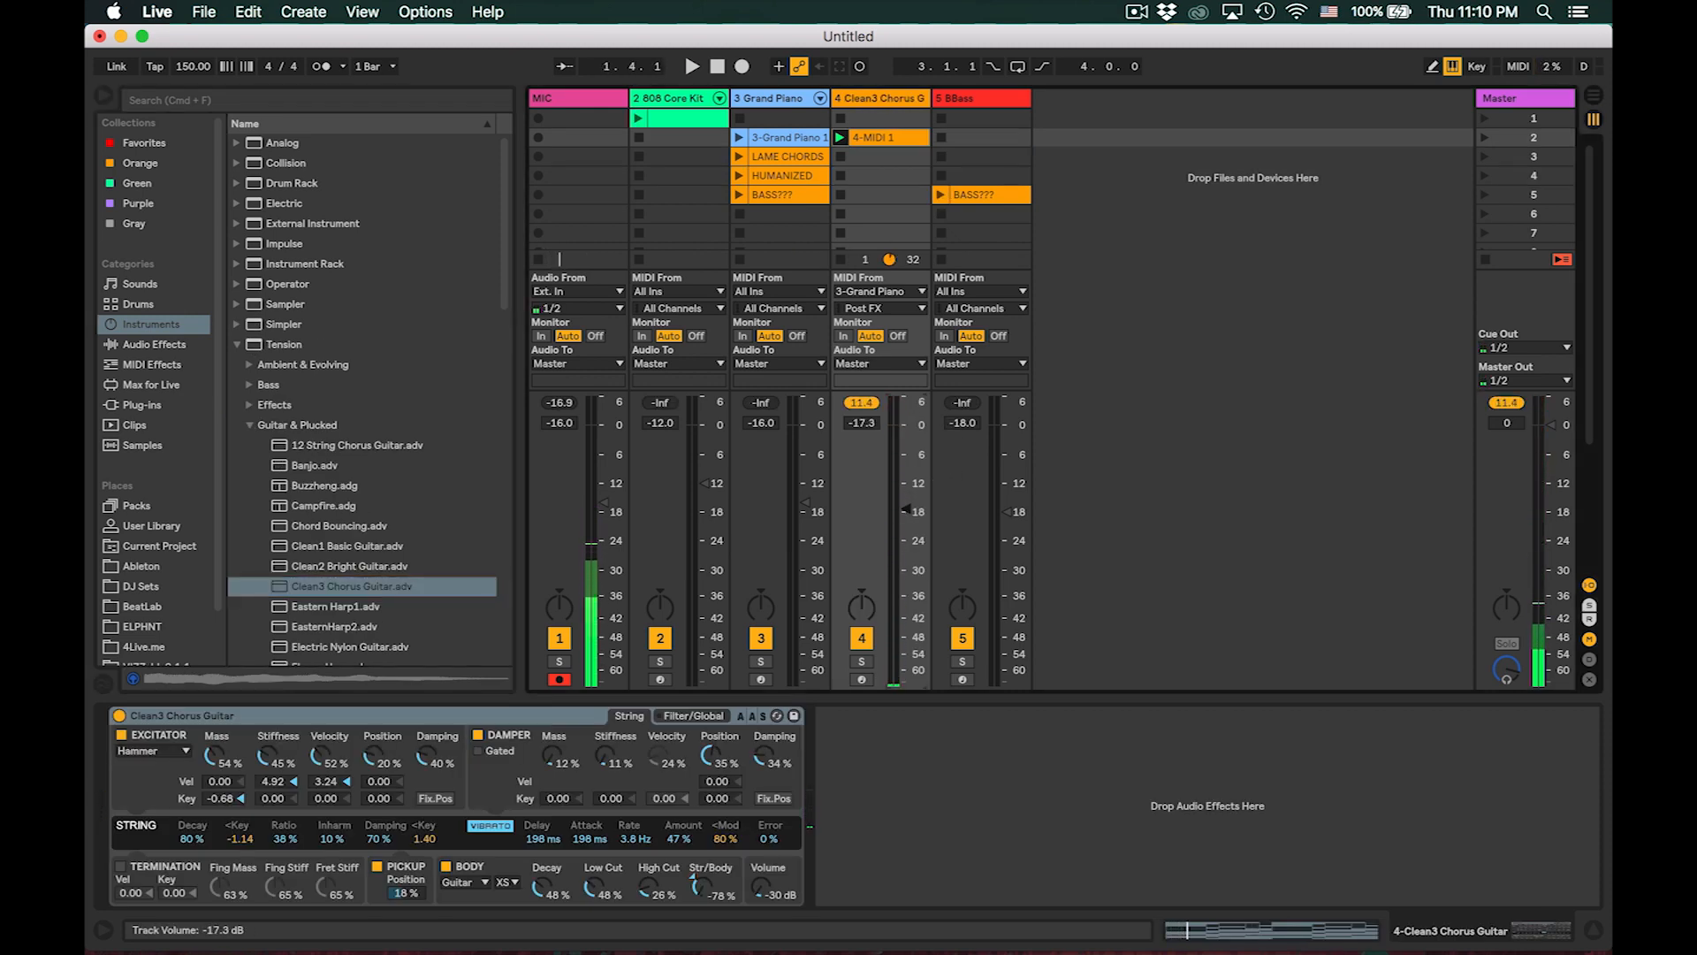
key(space)
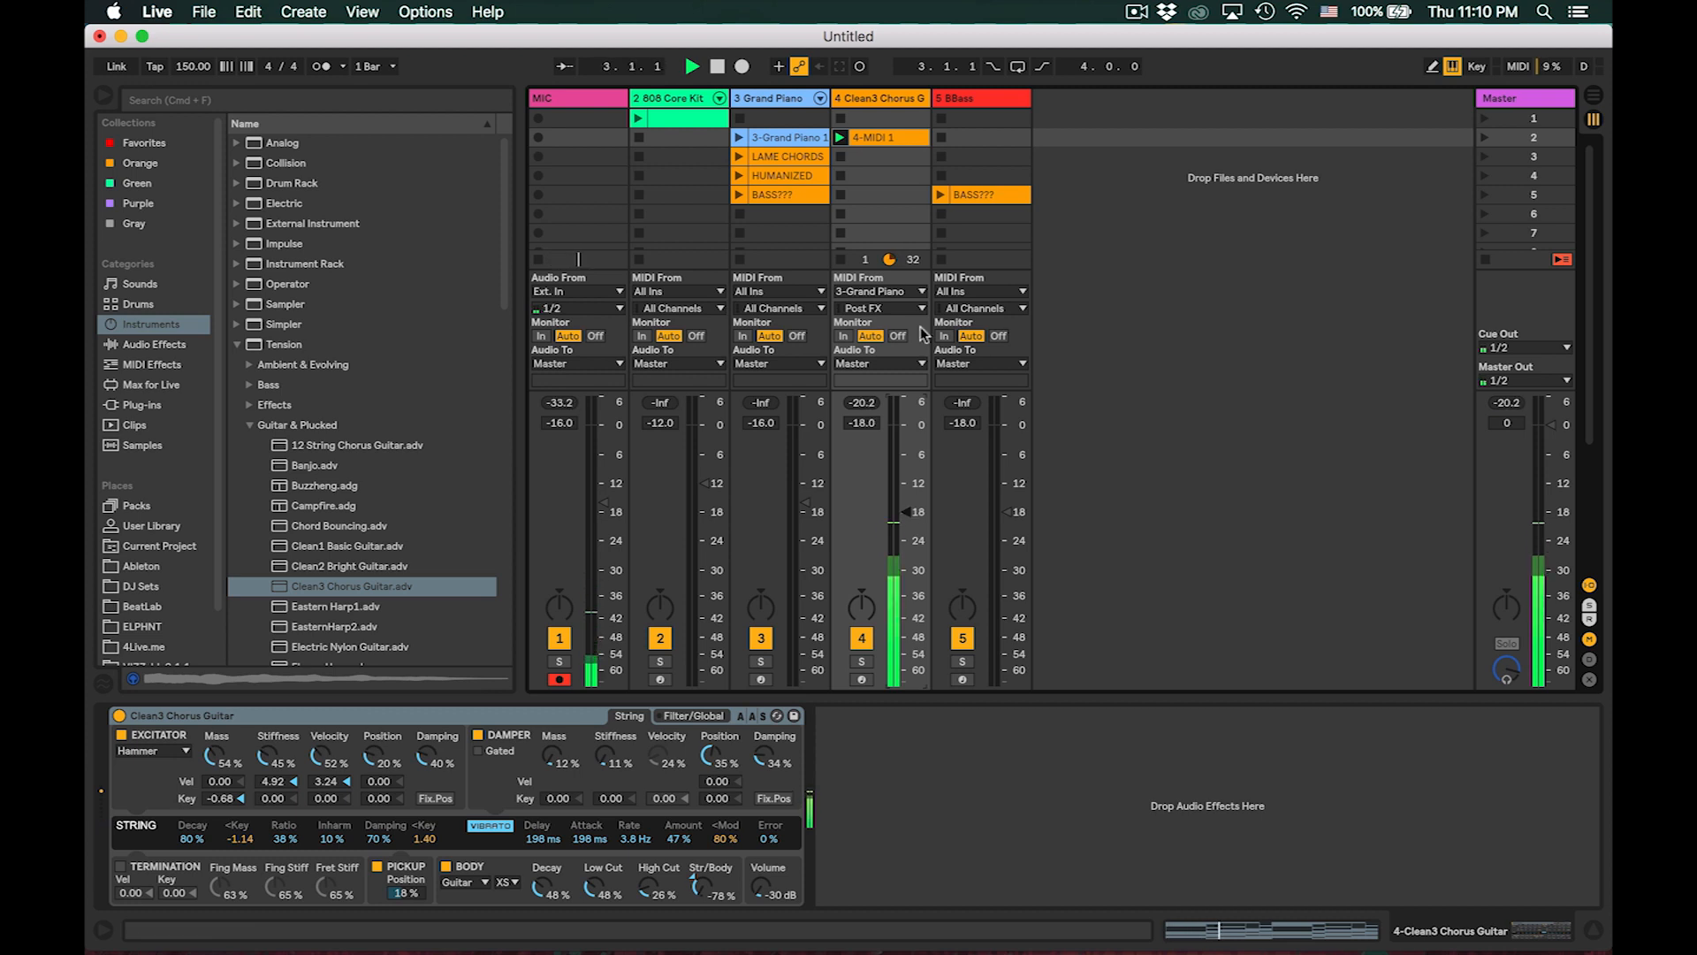
- Replace the guitar track's 4-MIDI 1 clip with a copy of the LAME CHORDS clip and play it
click(804, 158)
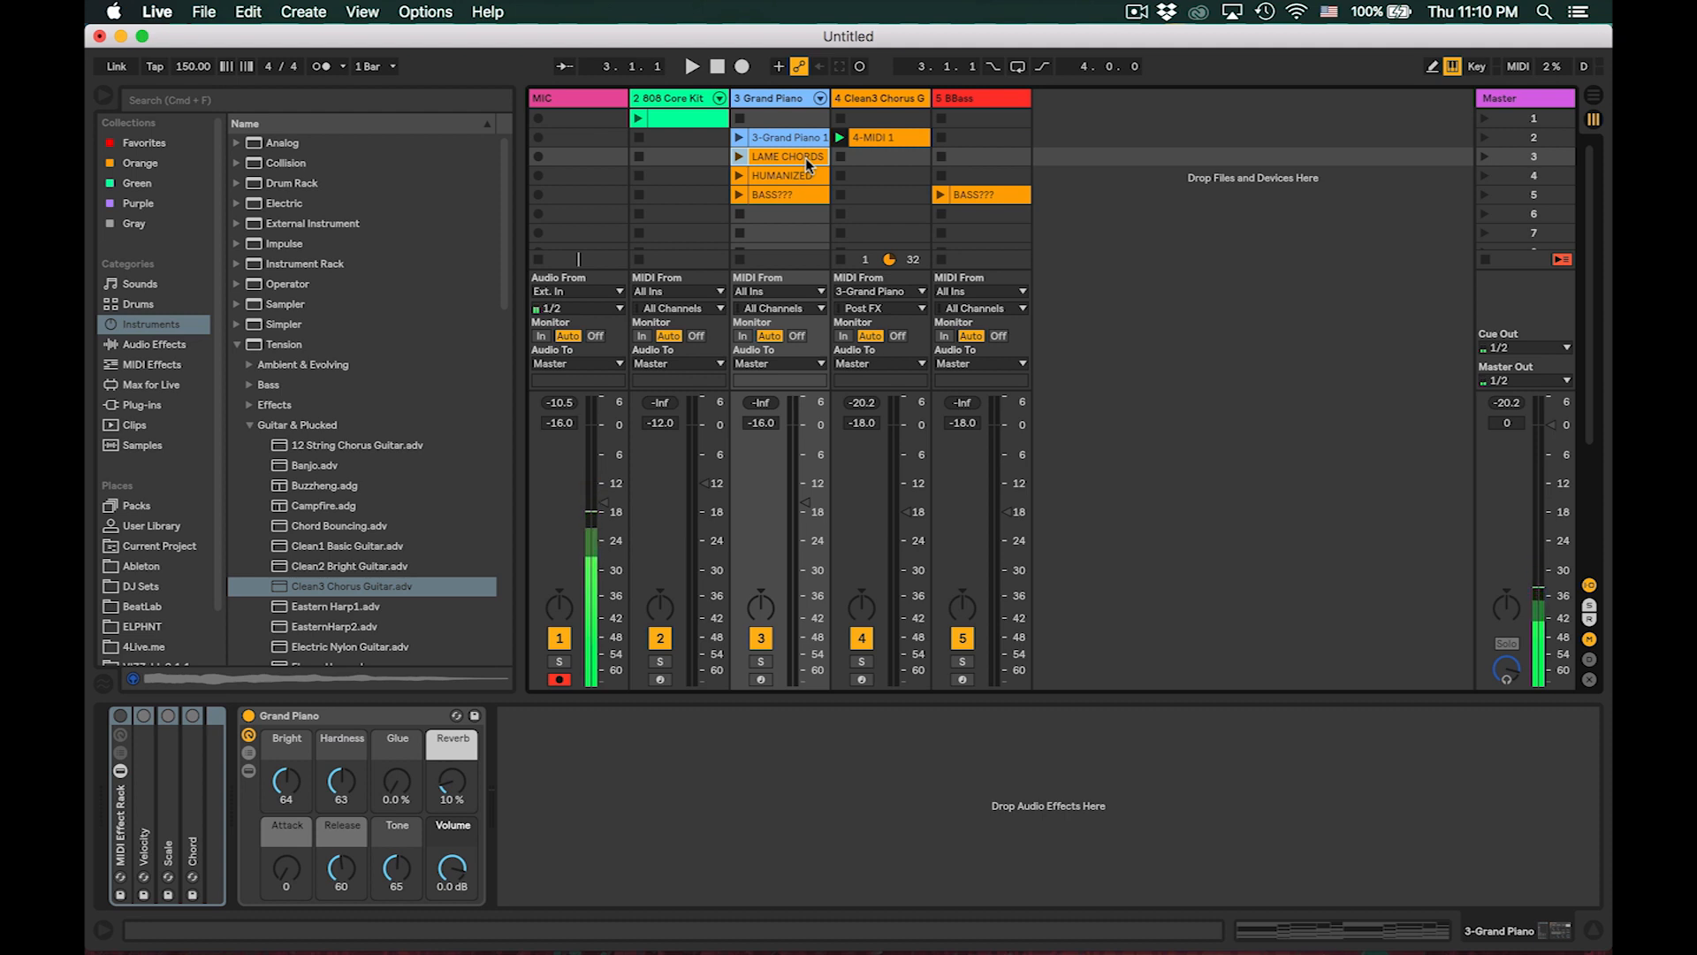
drag(804, 157, 899, 157)
key(space)
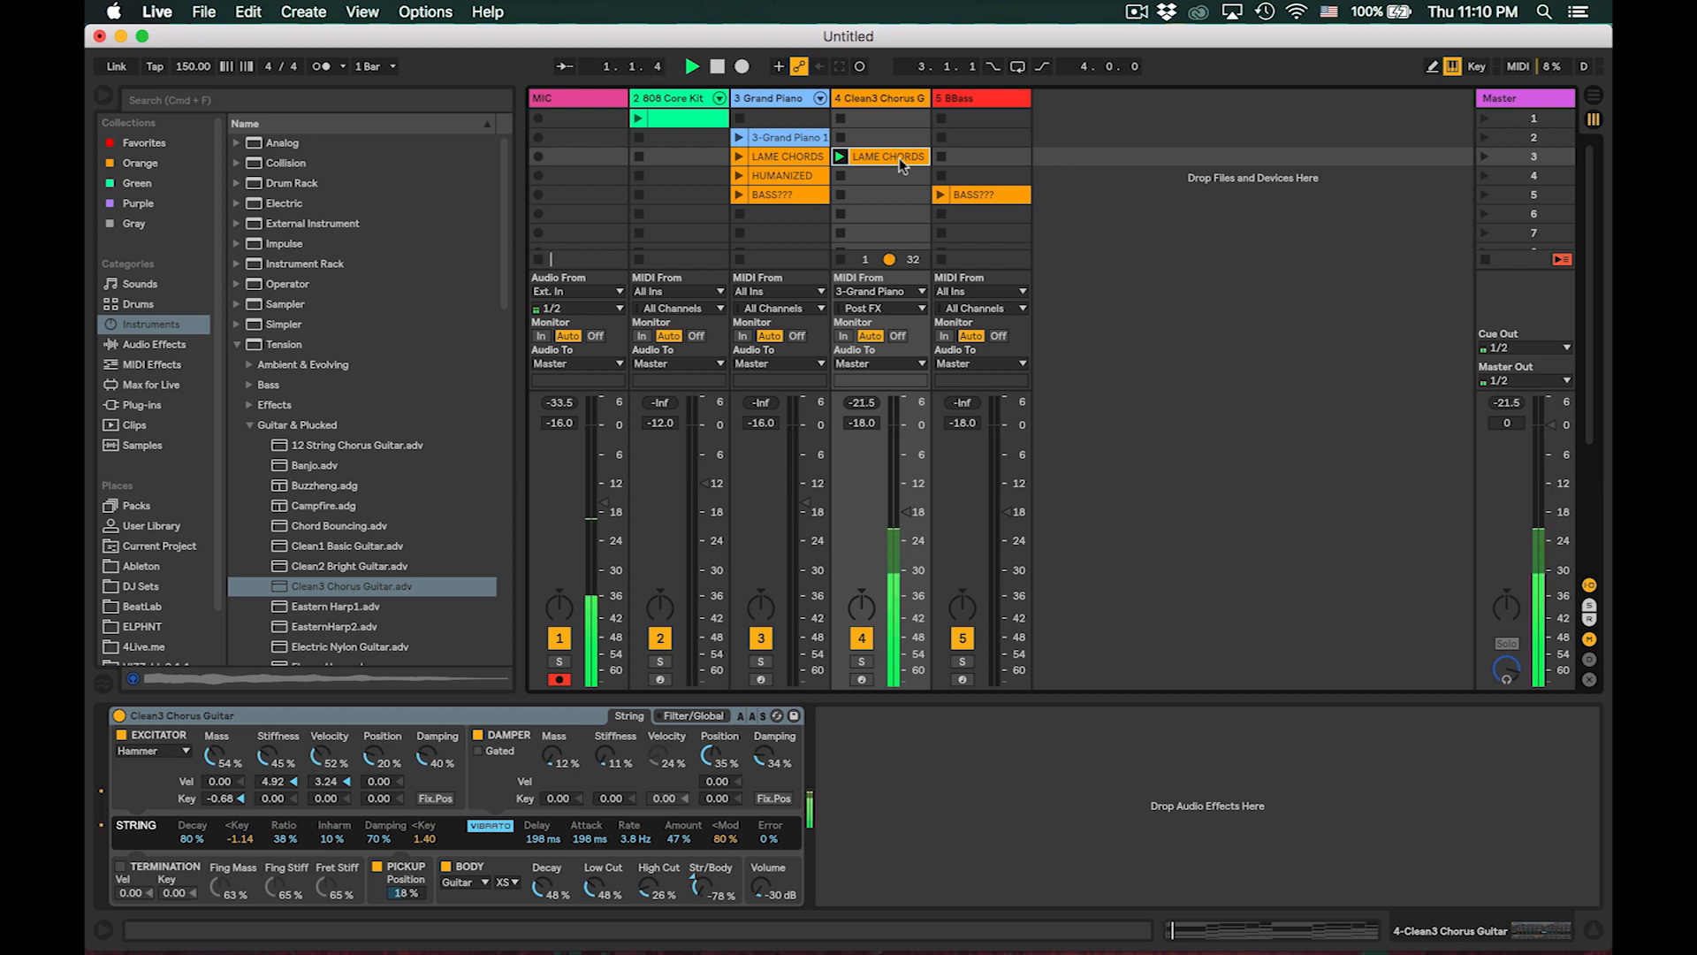
click(875, 108)
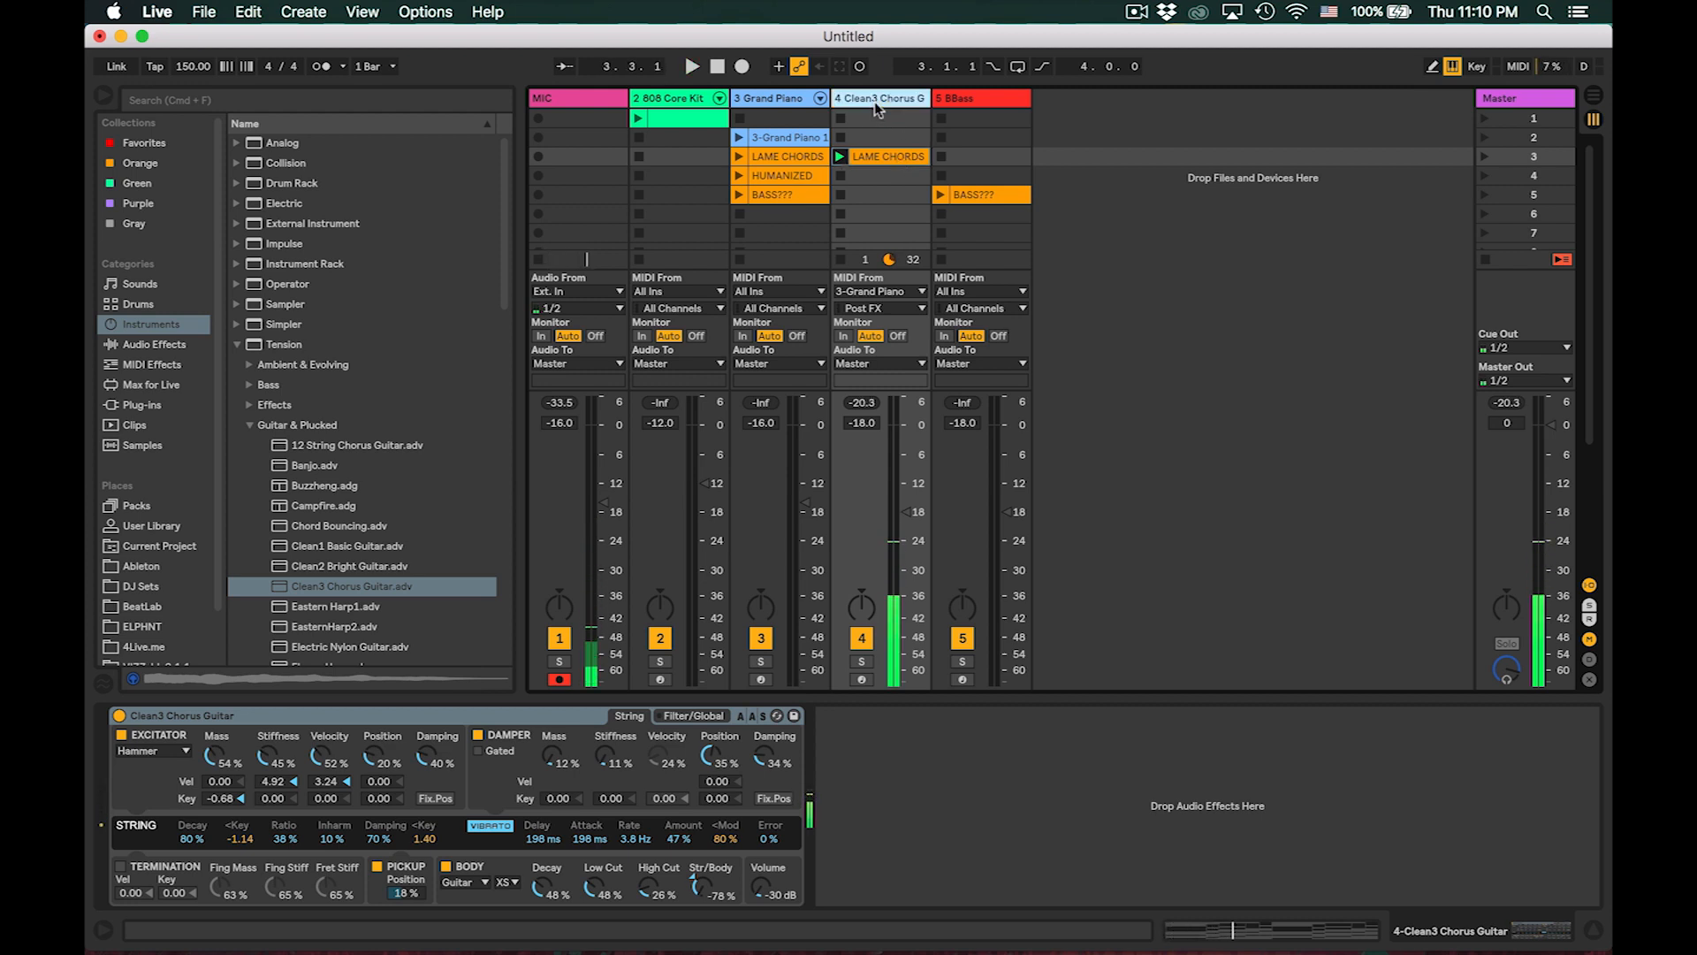
- Launch the BBass, 808 drum and HUMANIZED piano clips alongside the guitar, and lower the guitar track to -24 dB
click(940, 195)
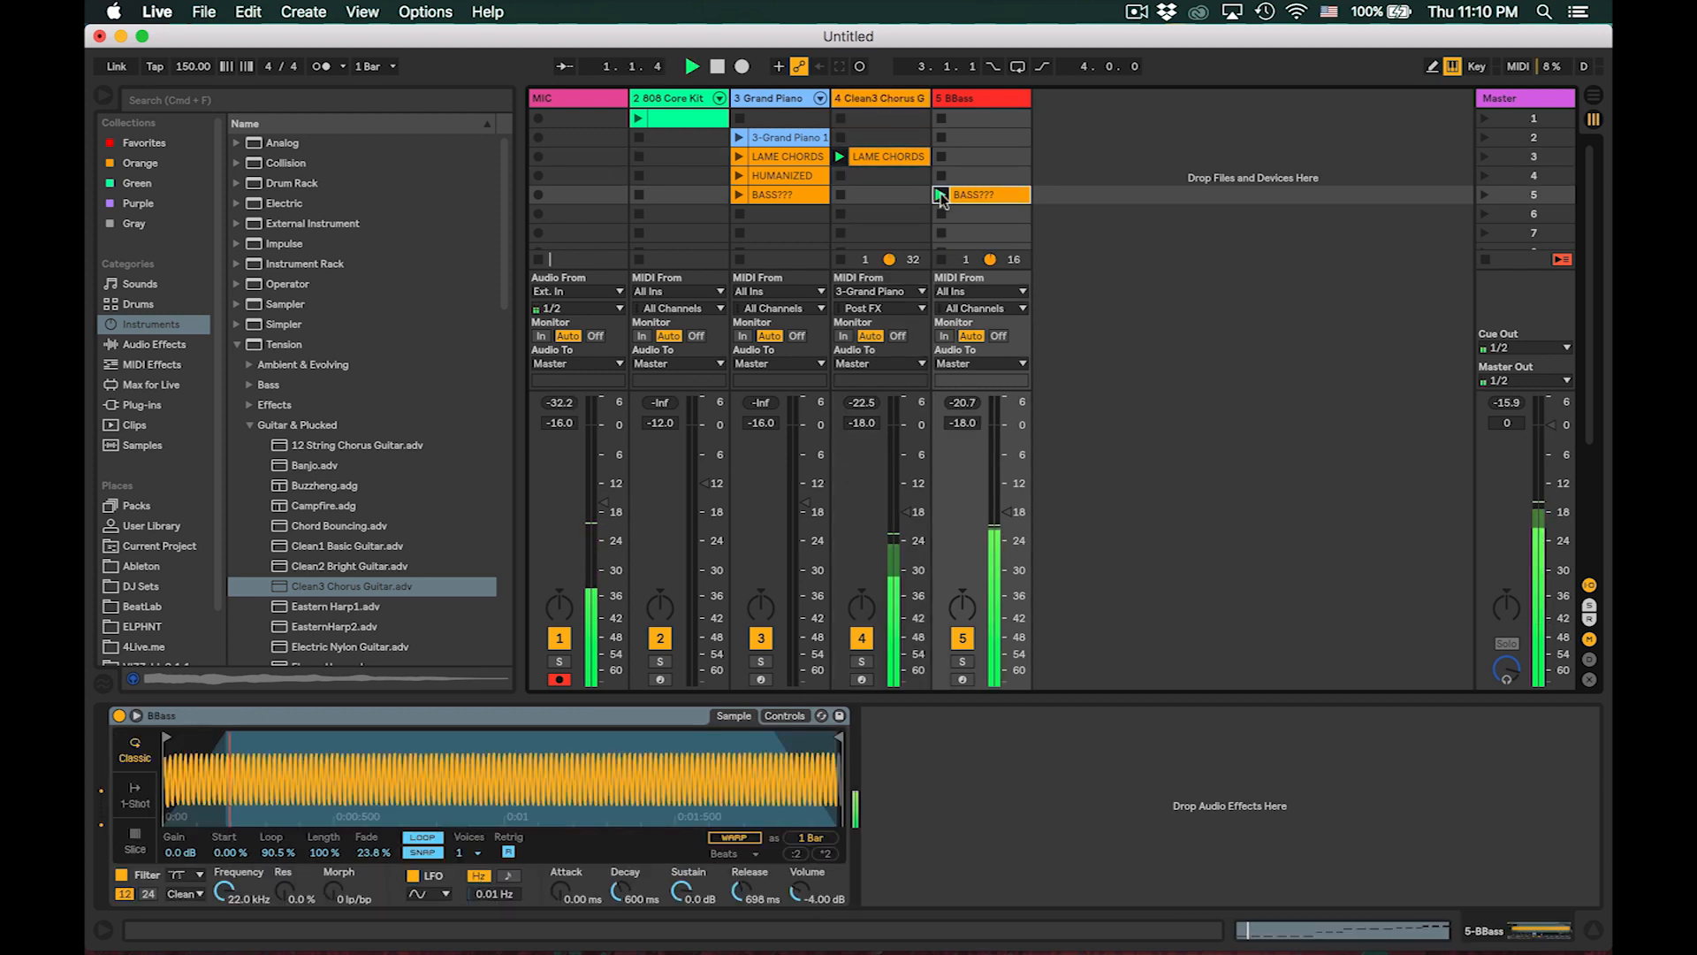
click(661, 121)
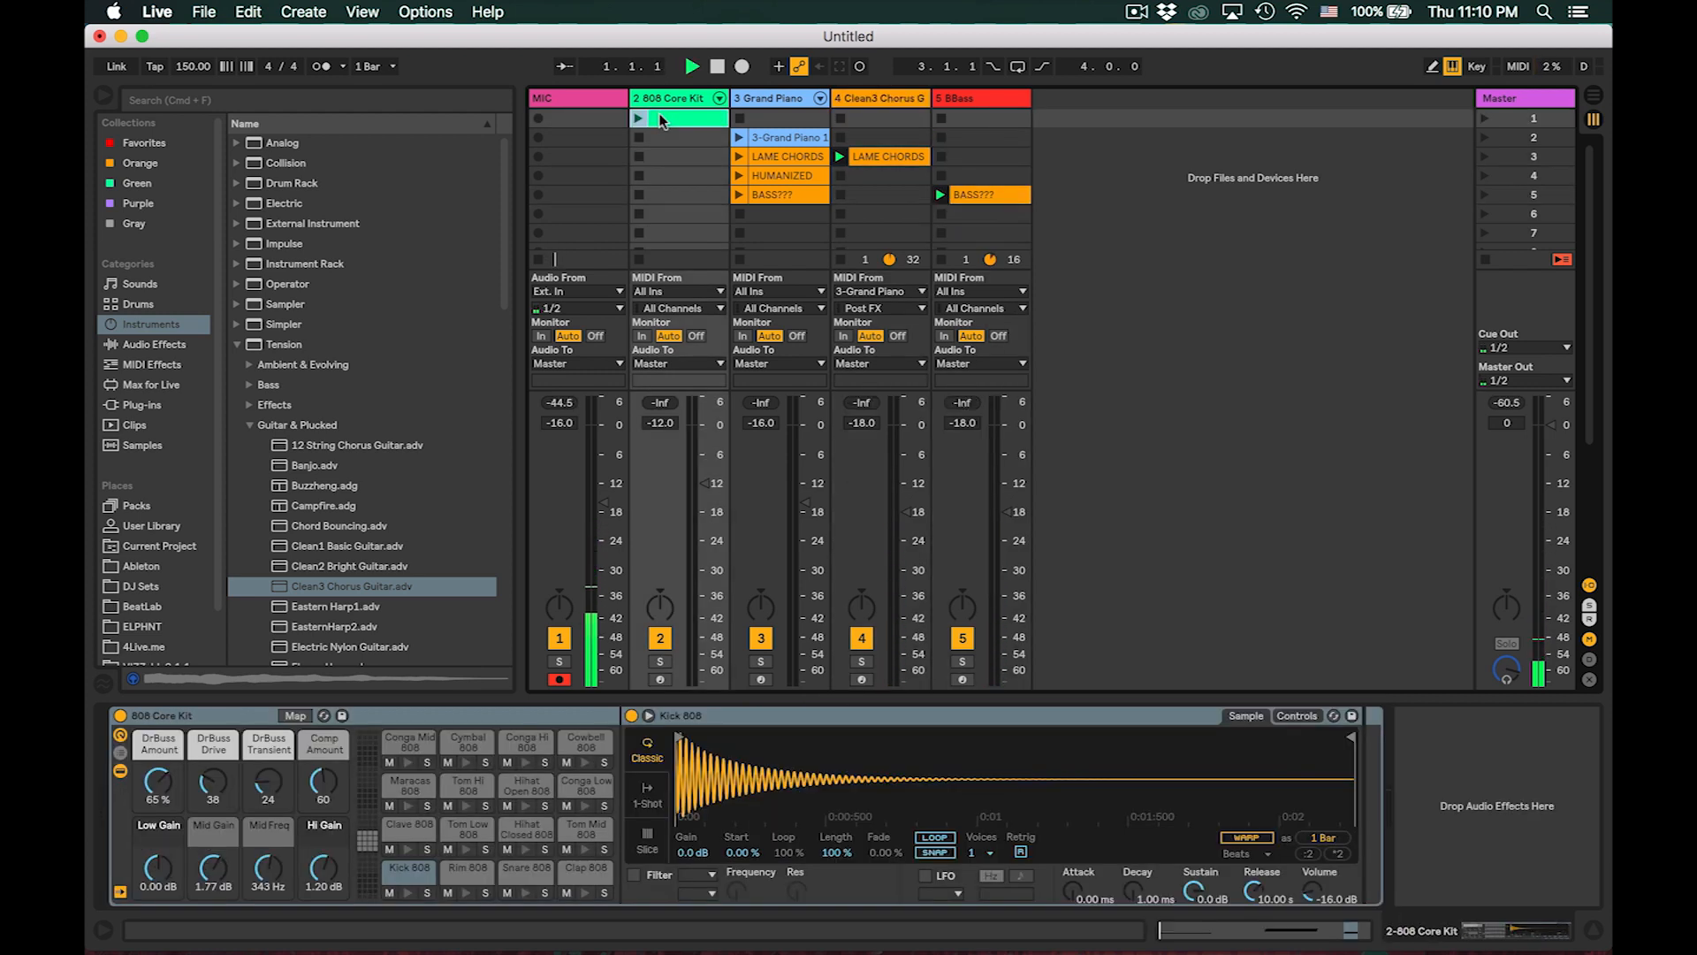
key(space)
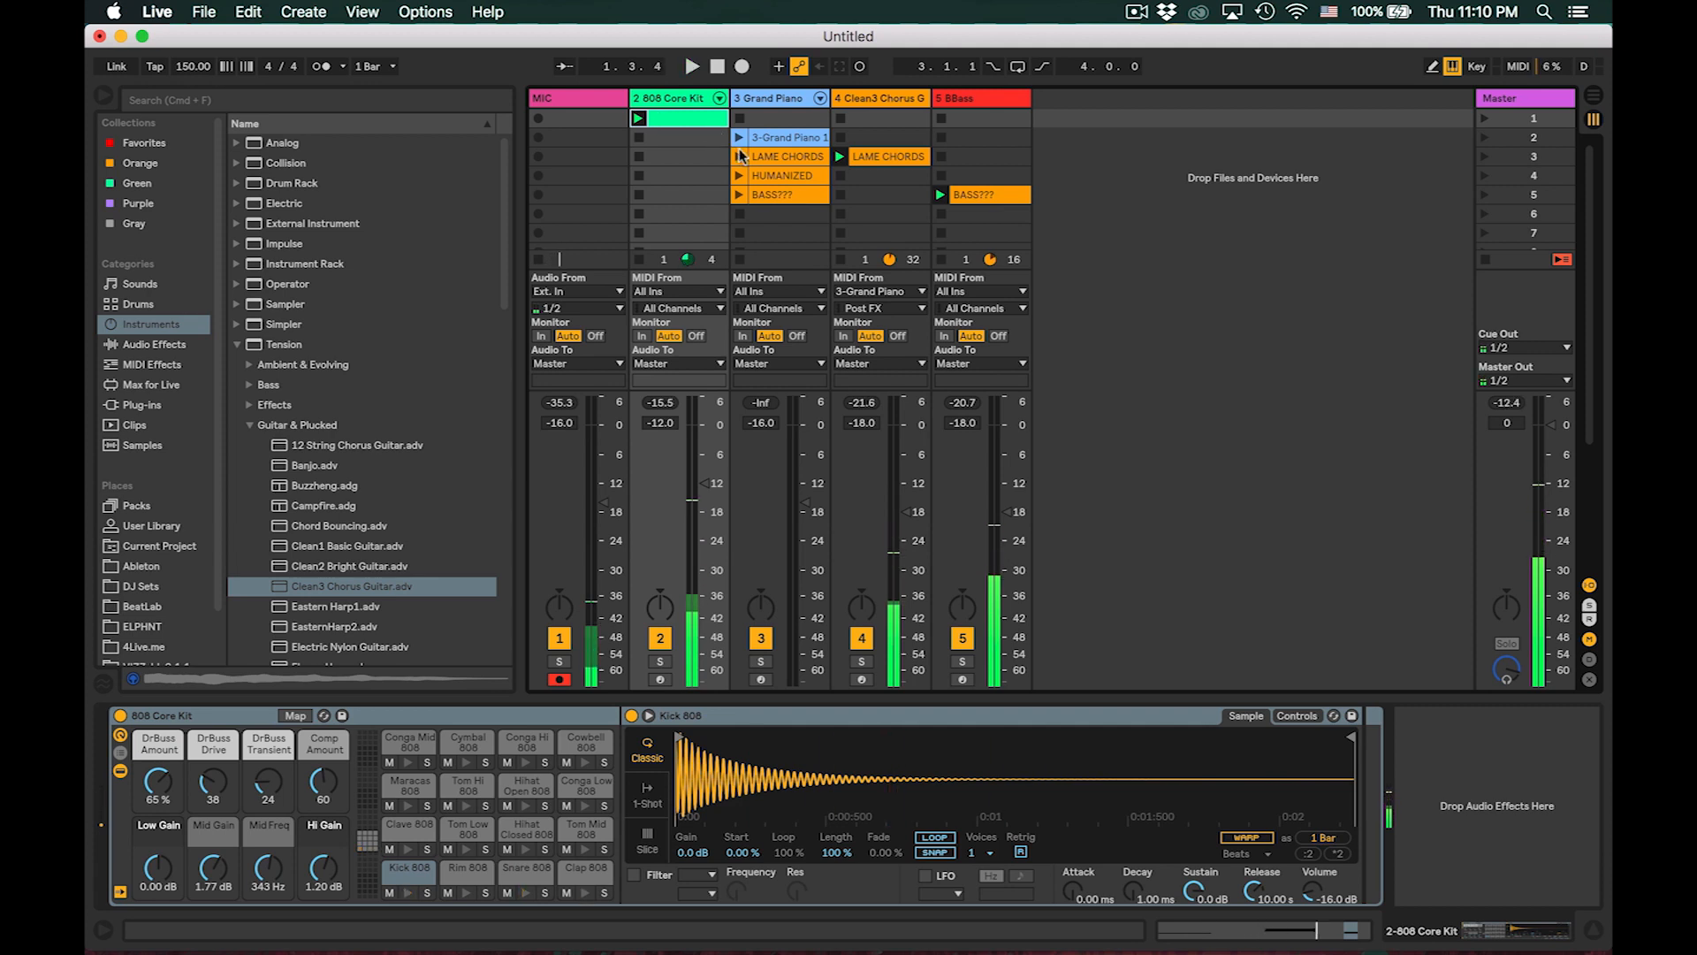
click(778, 176)
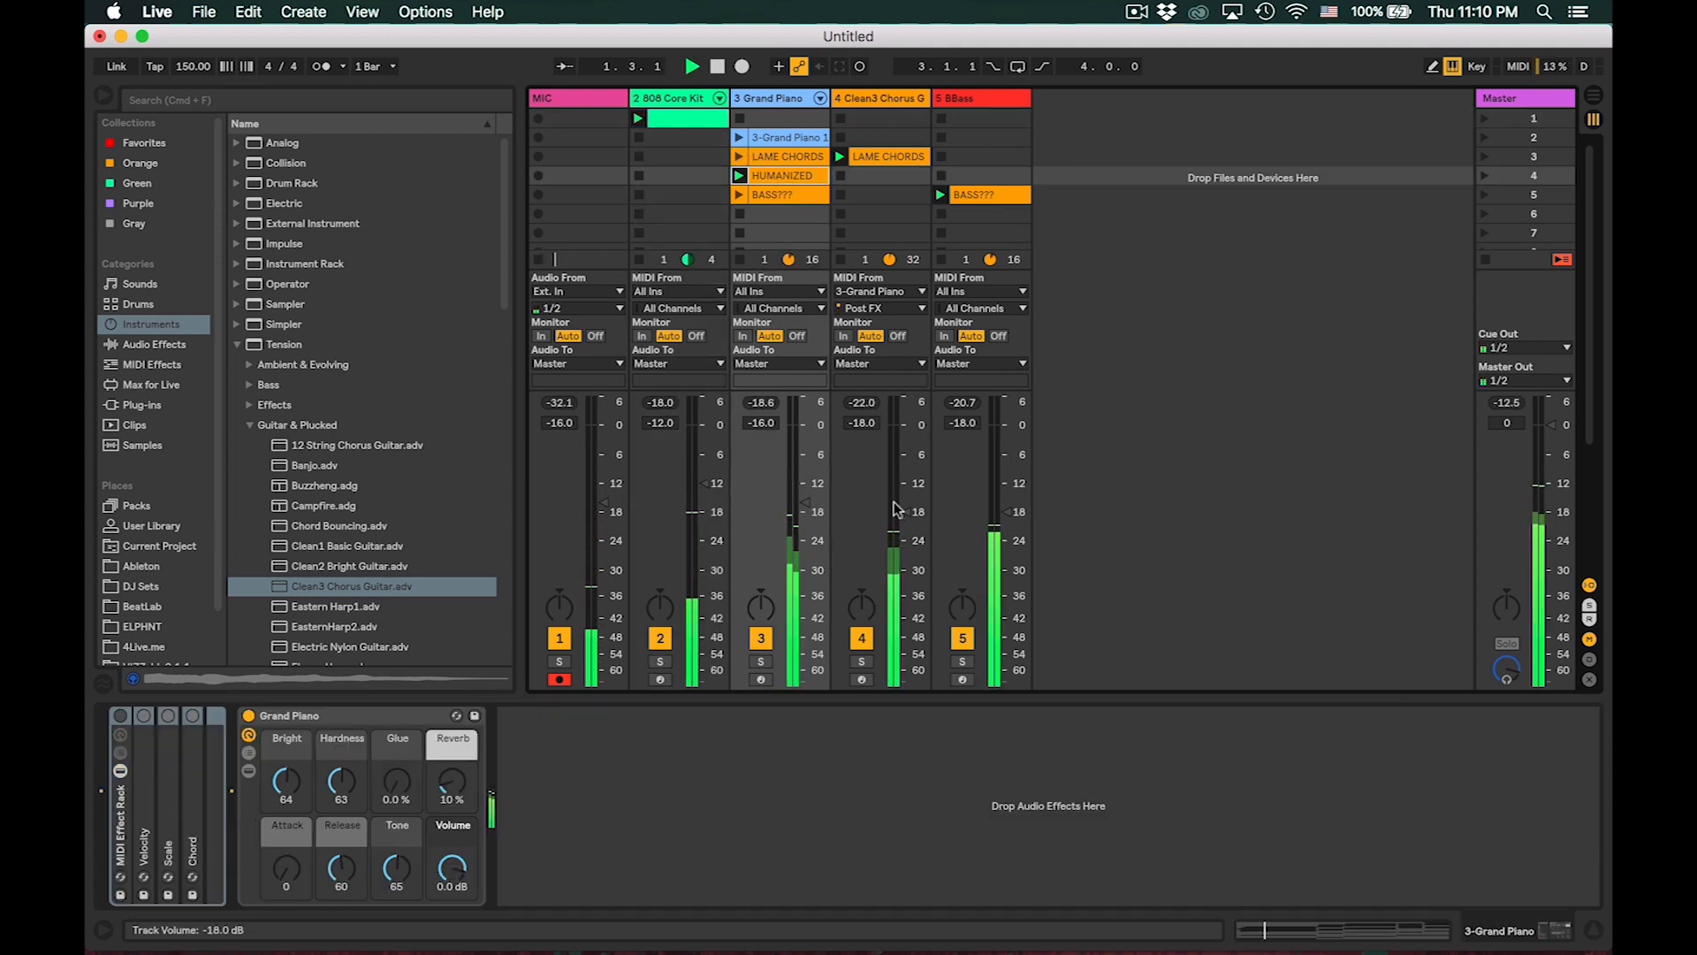
drag(895, 509, 895, 540)
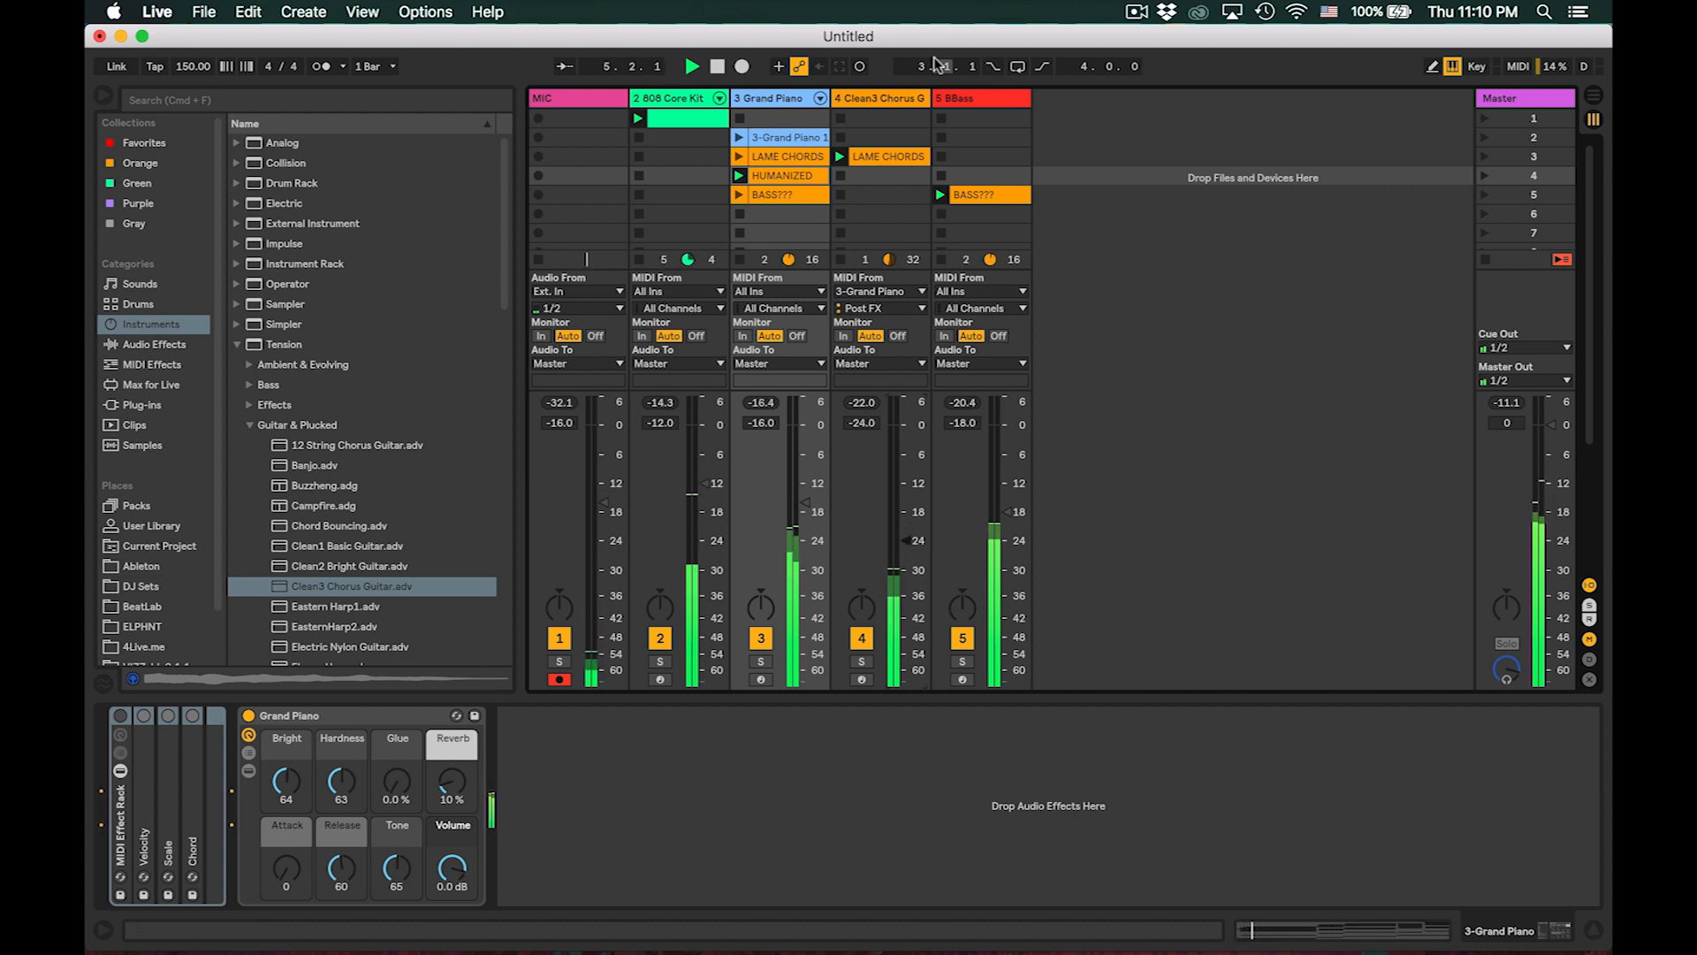
- Open the guitar track's LAME CHORDS clip in the note editor and examine its chord notes
double_click(895, 166)
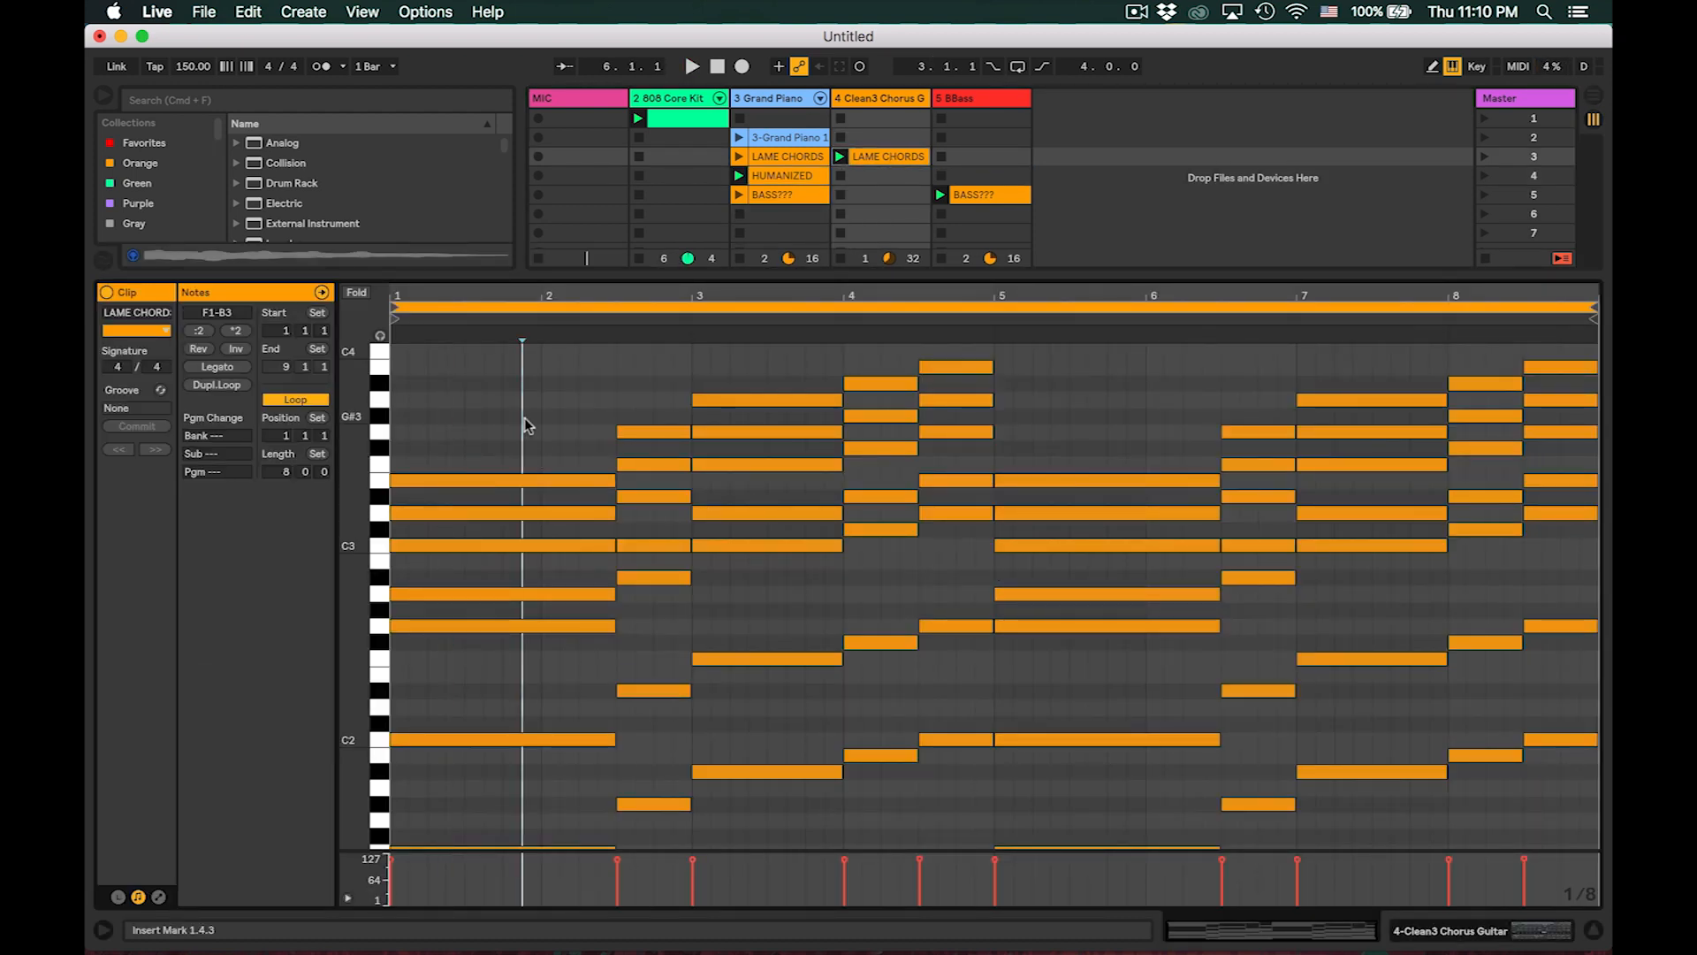
scroll(528, 425, down, 3)
scroll(528, 426, up, 3)
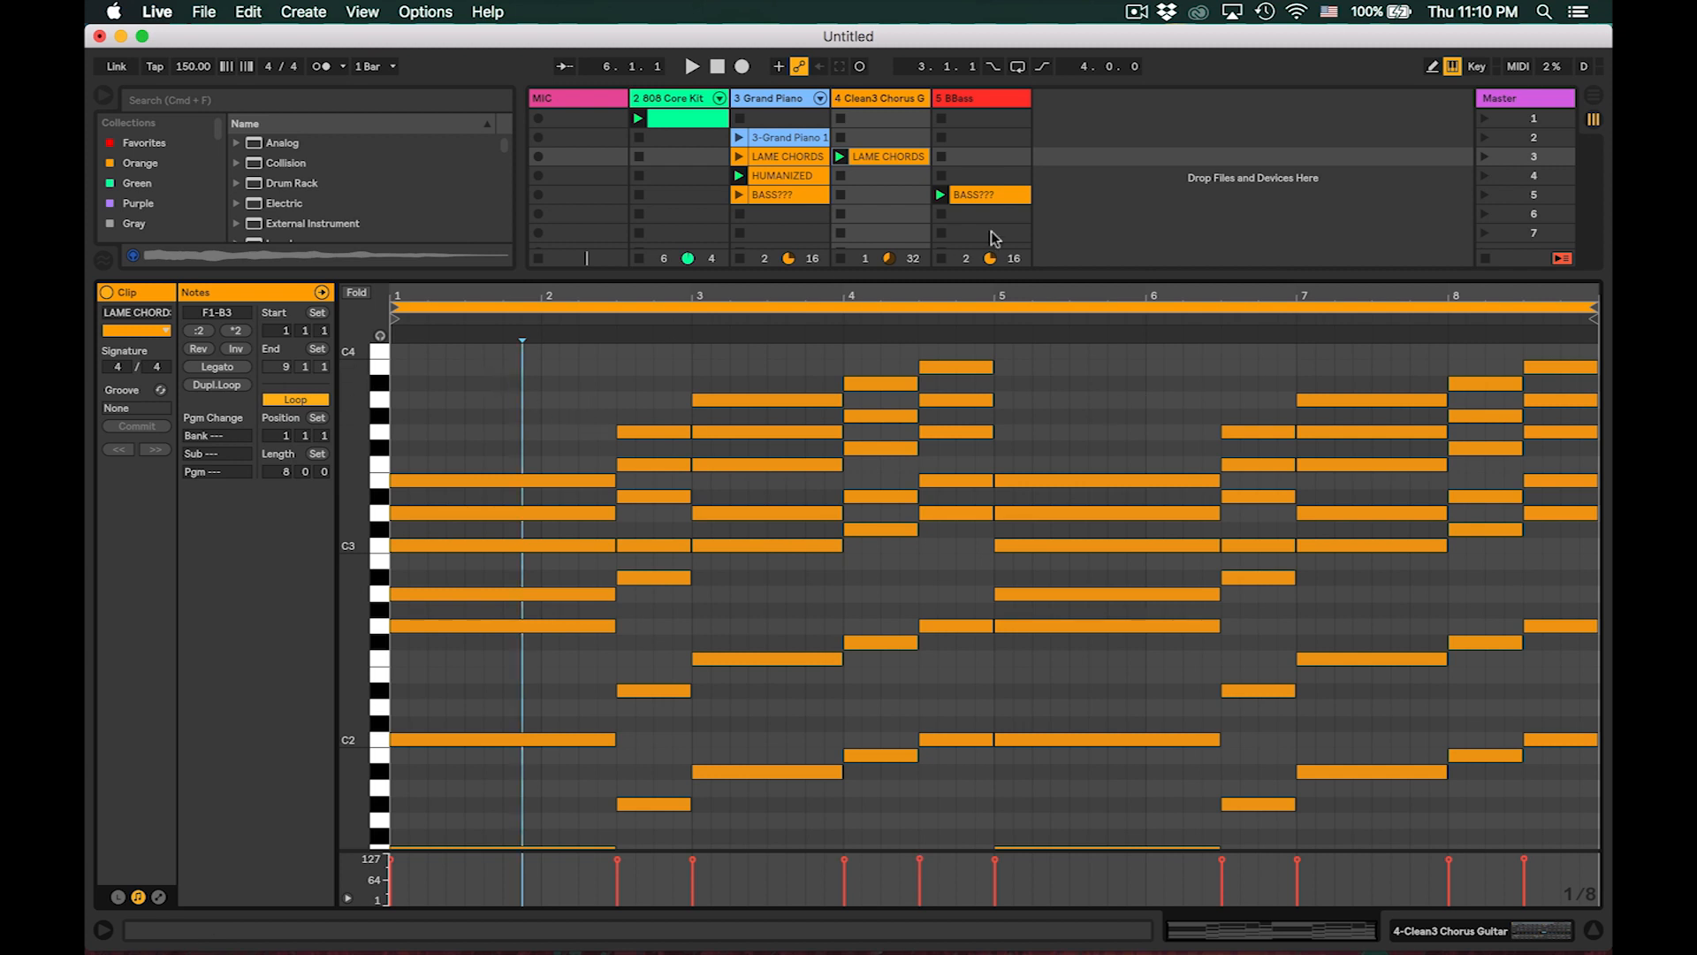
- Add the Note Length MIDI effect to the Clean3 Chorus Guitar track ahead of the instrument and play the beat
click(1596, 926)
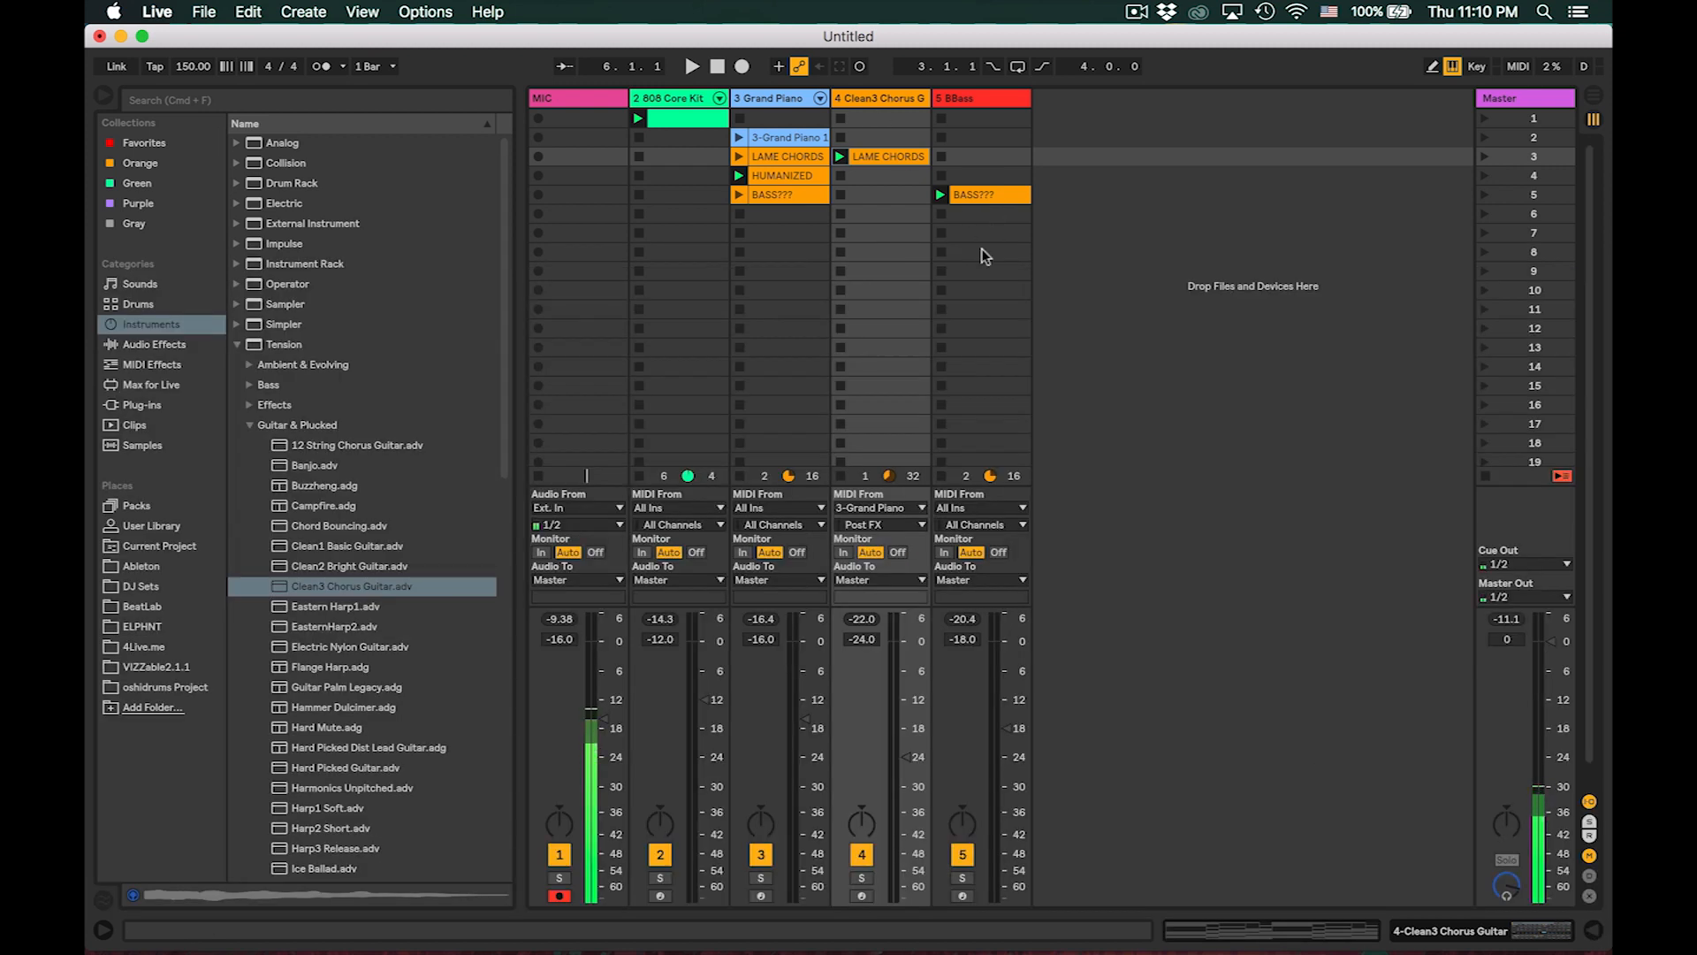
click(882, 101)
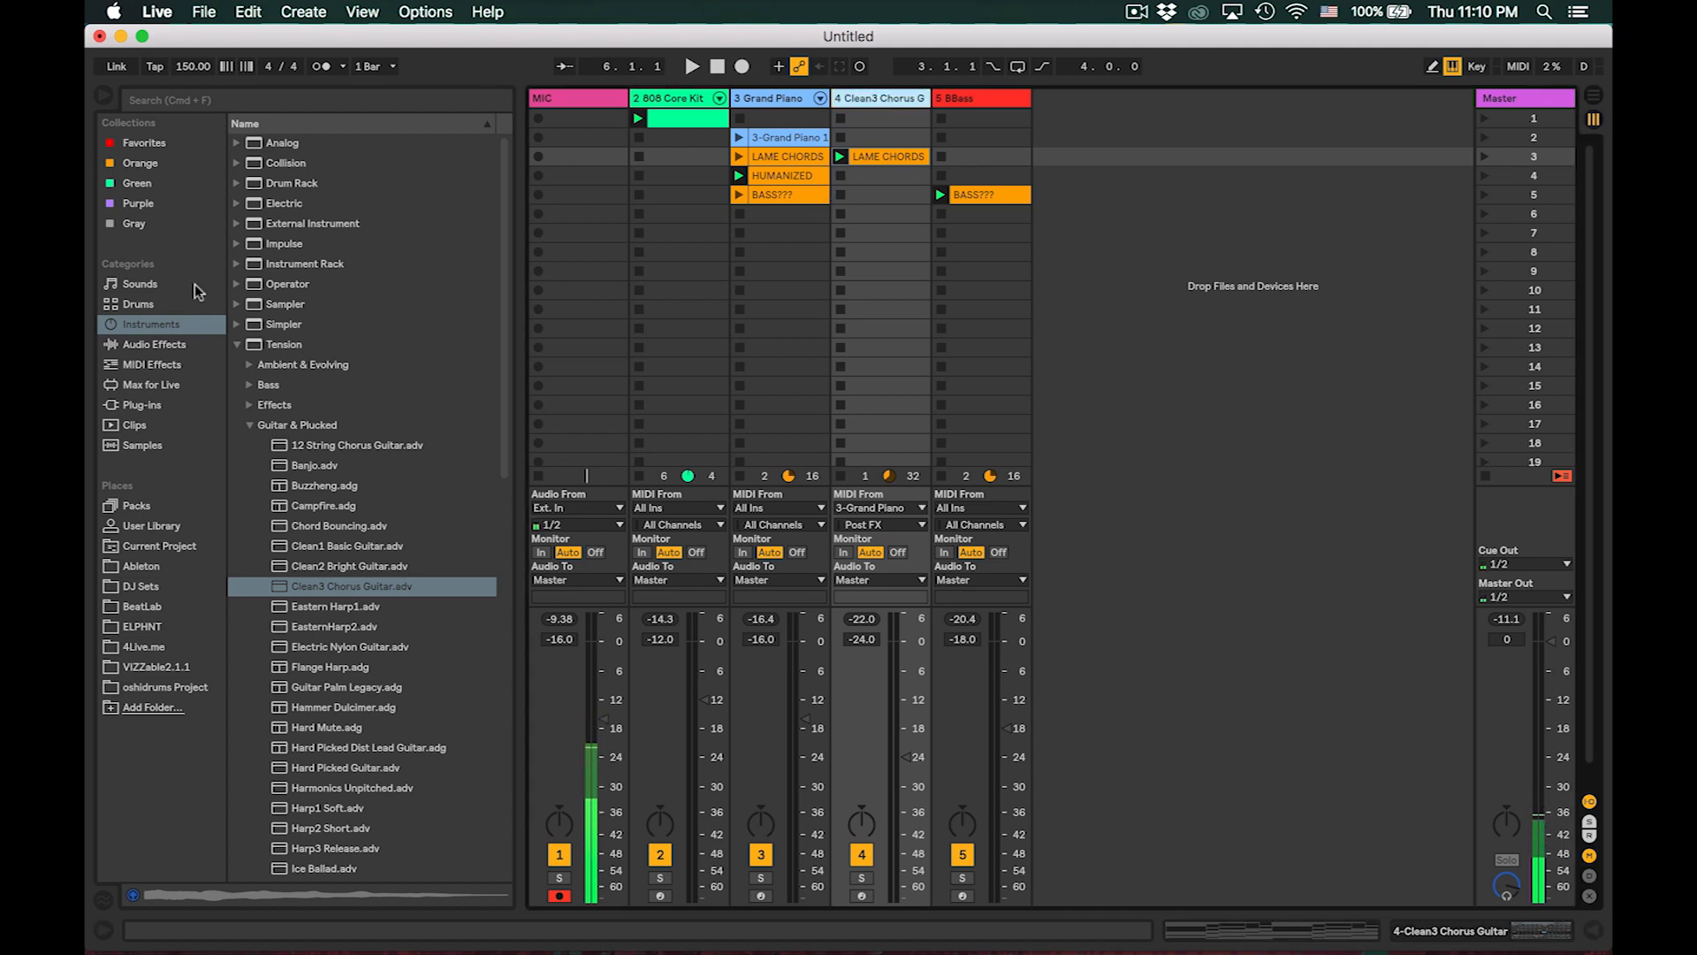
click(162, 365)
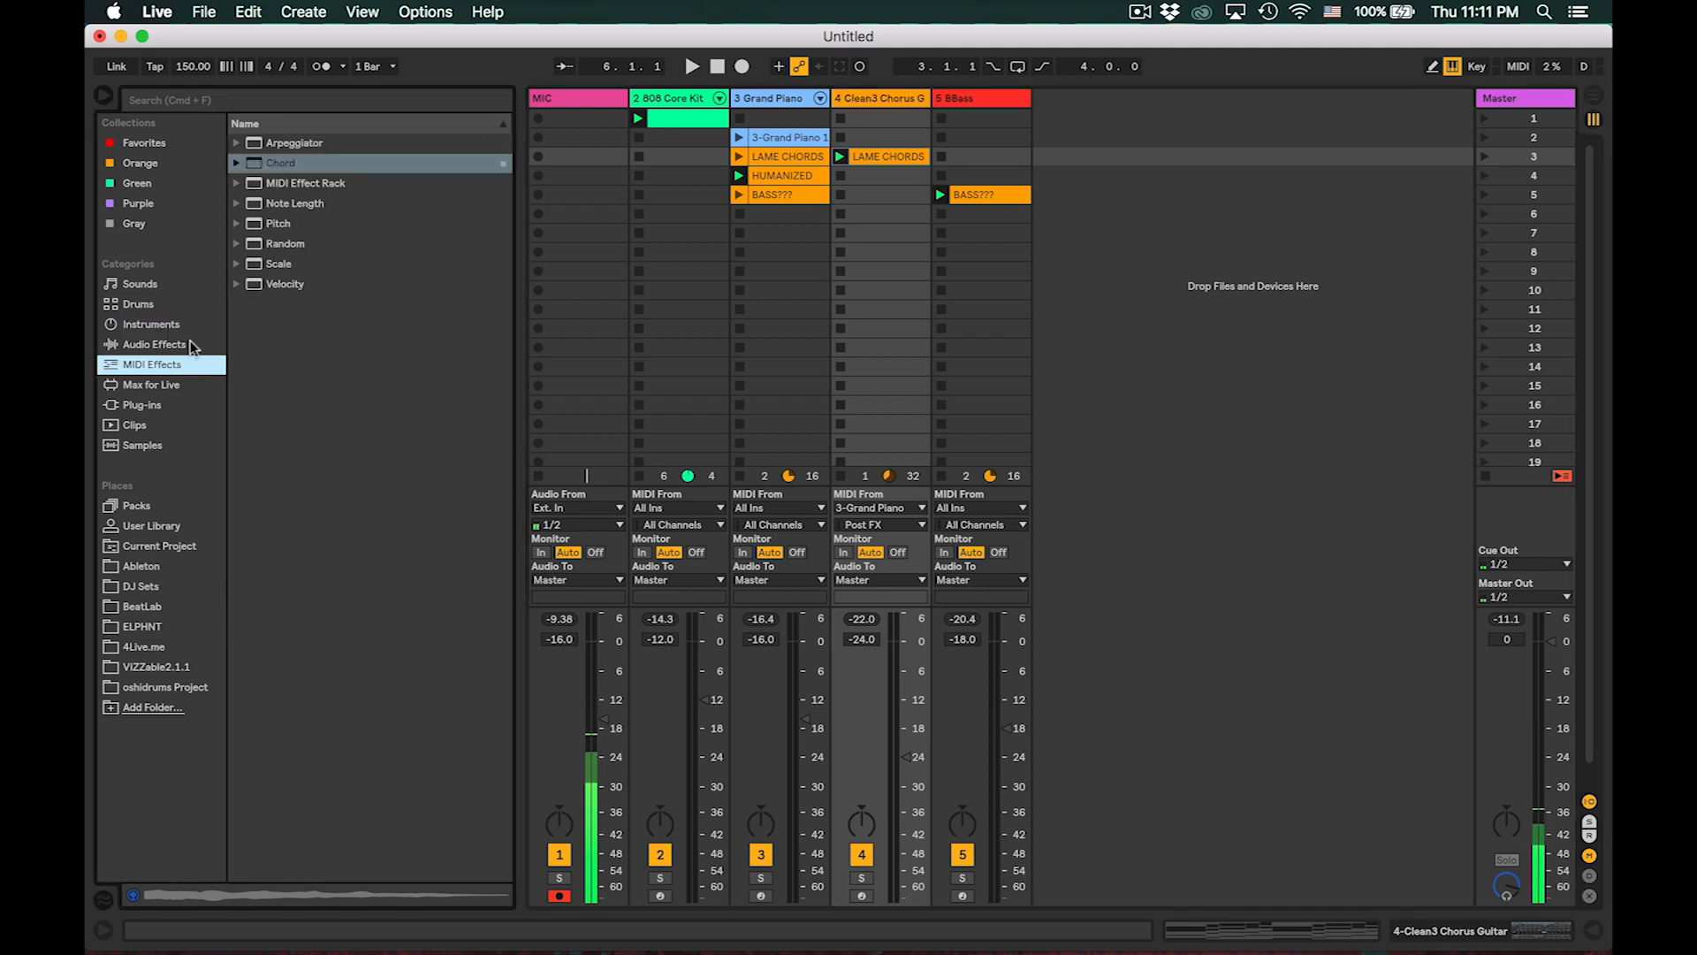
drag(301, 202, 859, 128)
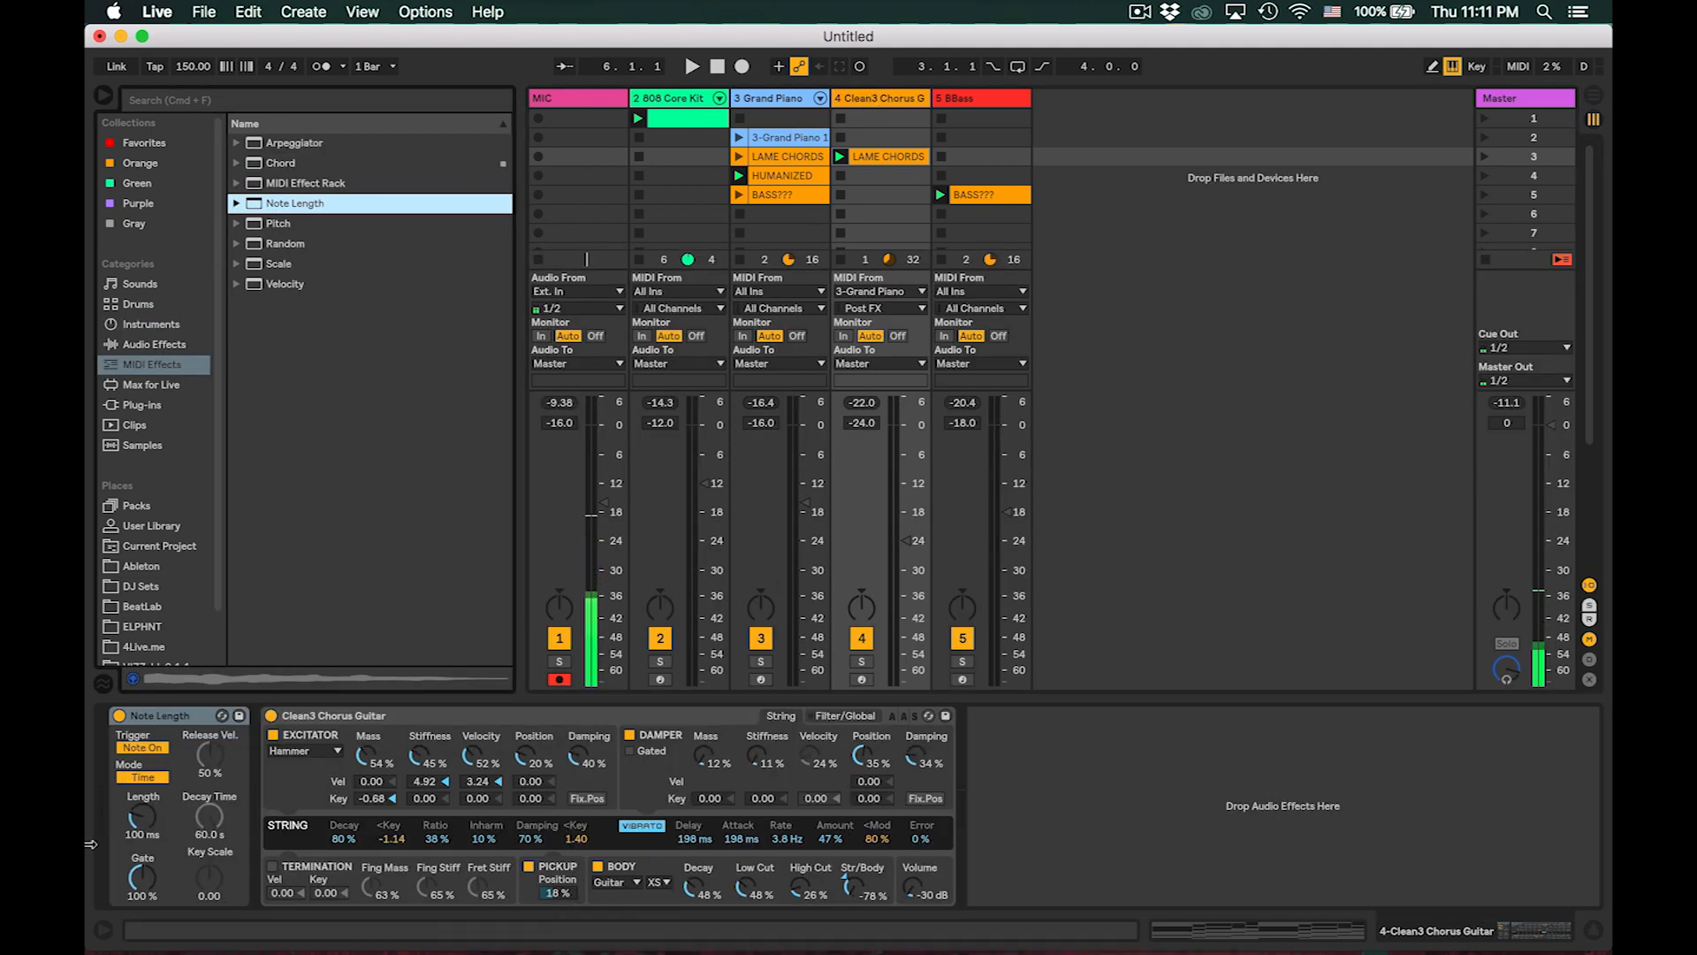
click(154, 802)
key(space)
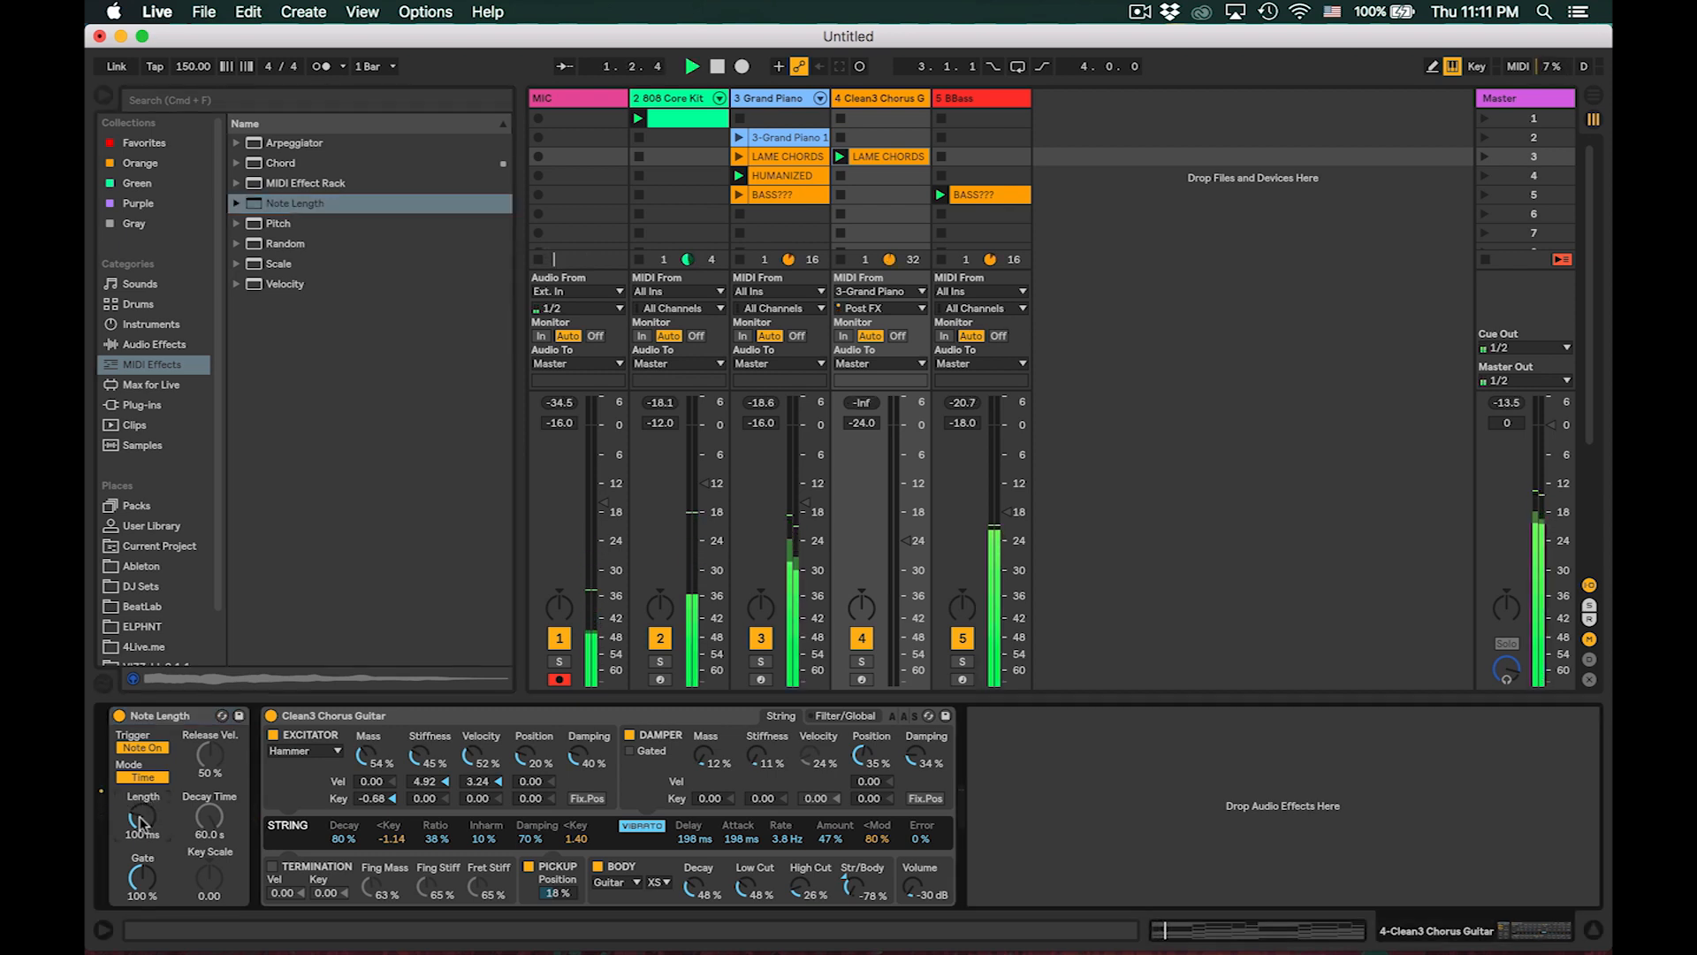
- Solo the guitar and MIC tracks and listen to the guitar with Note Length on and bypassed
click(861, 661)
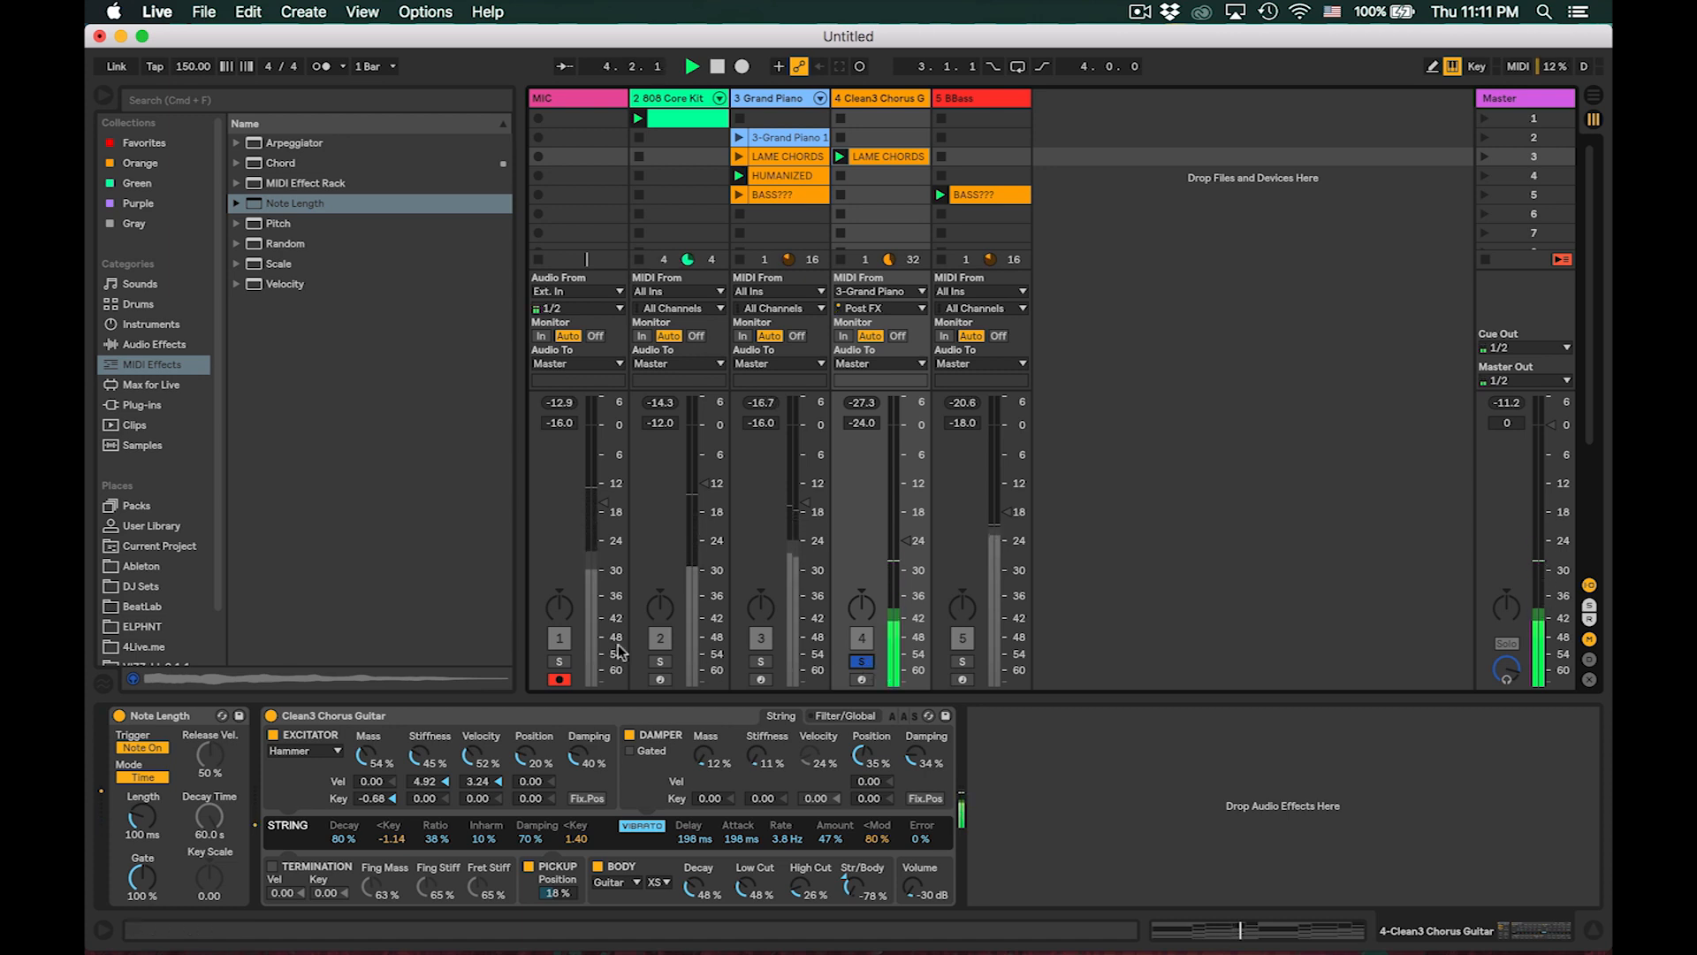
click(558, 661)
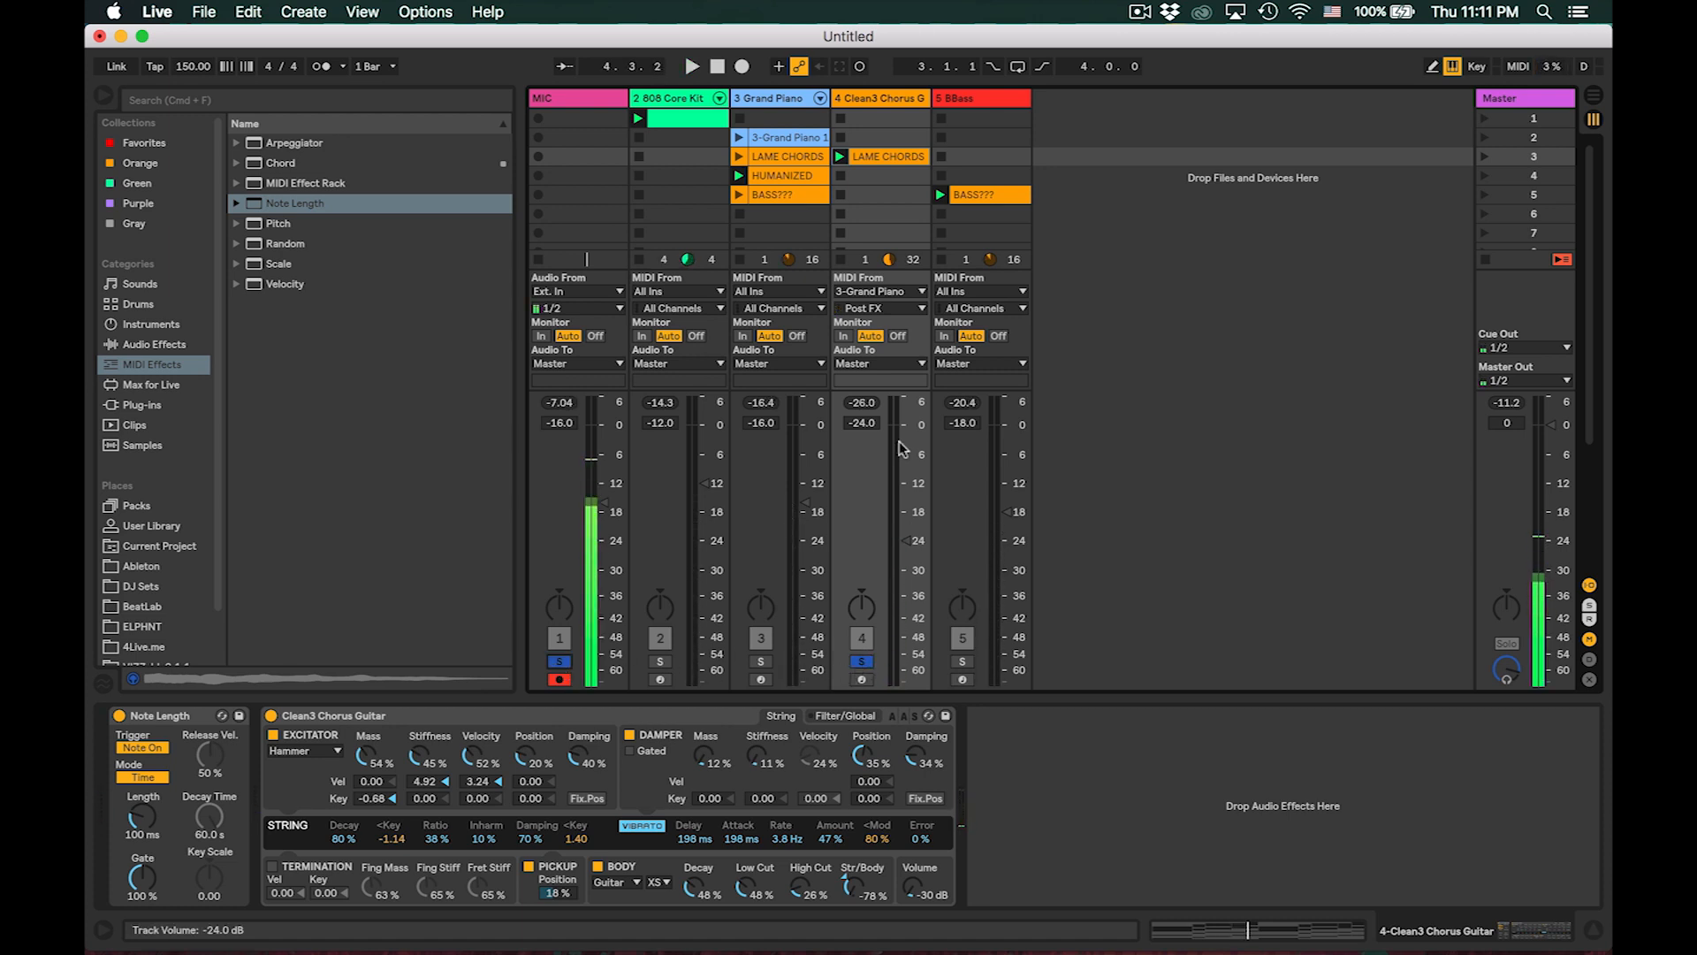
click(120, 715)
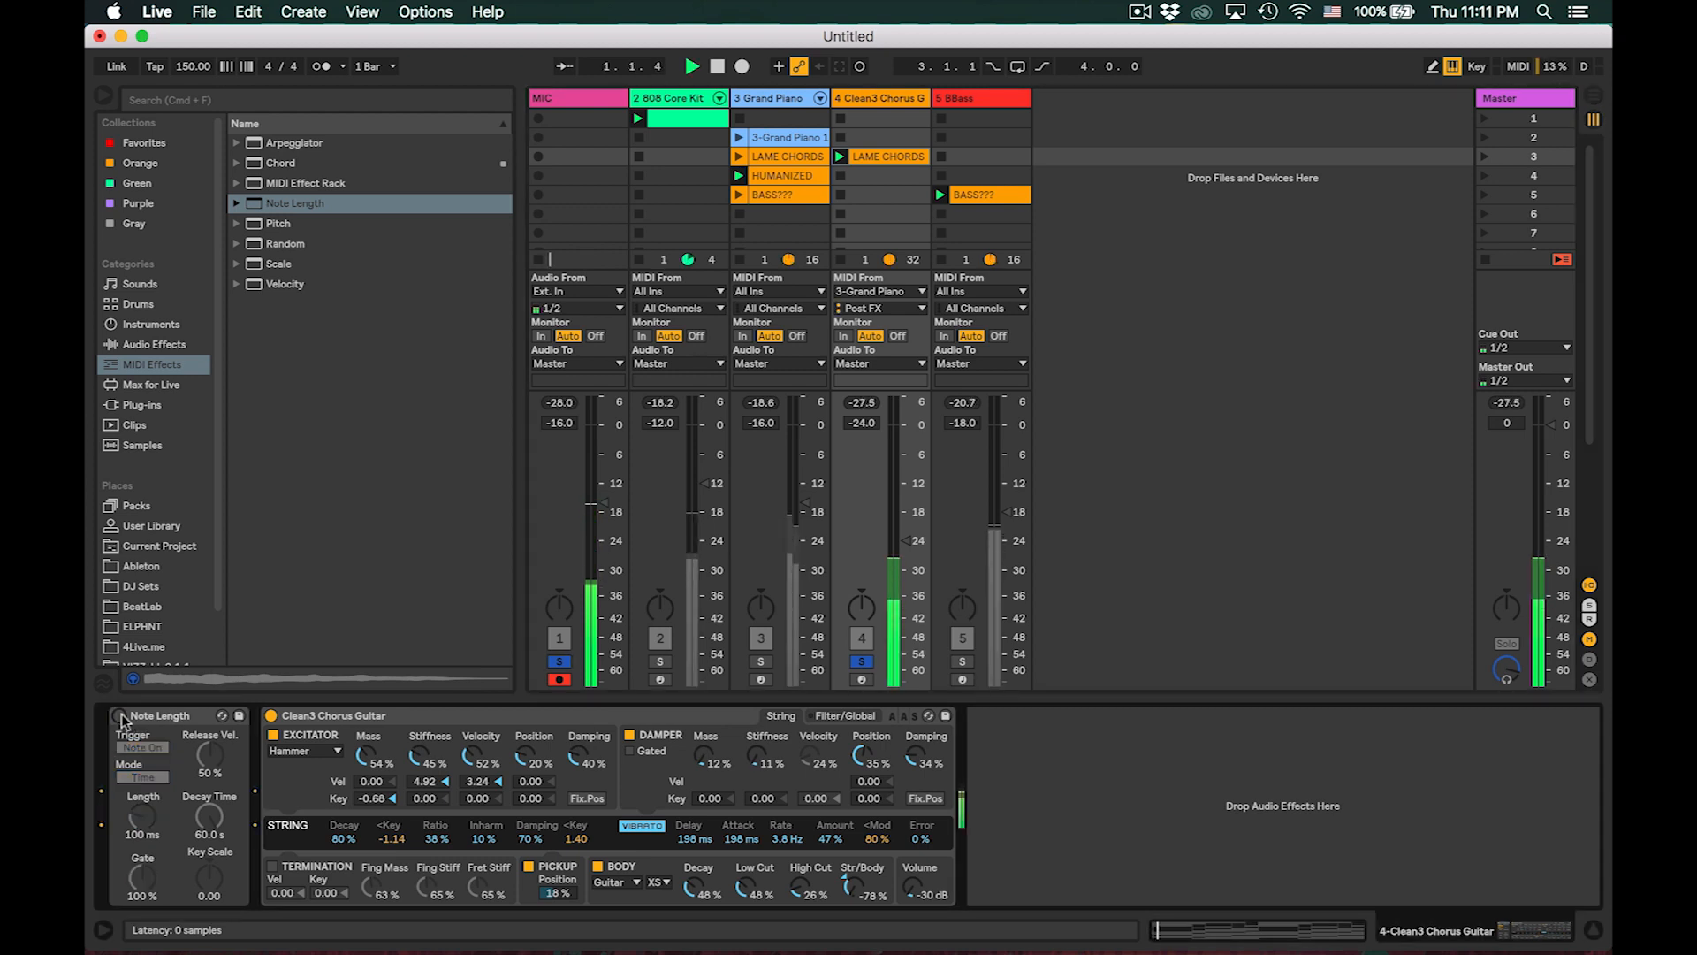
- Add an Arpeggiator to the guitar track and place it before Note Length in the device chain during playback
double_click(287, 144)
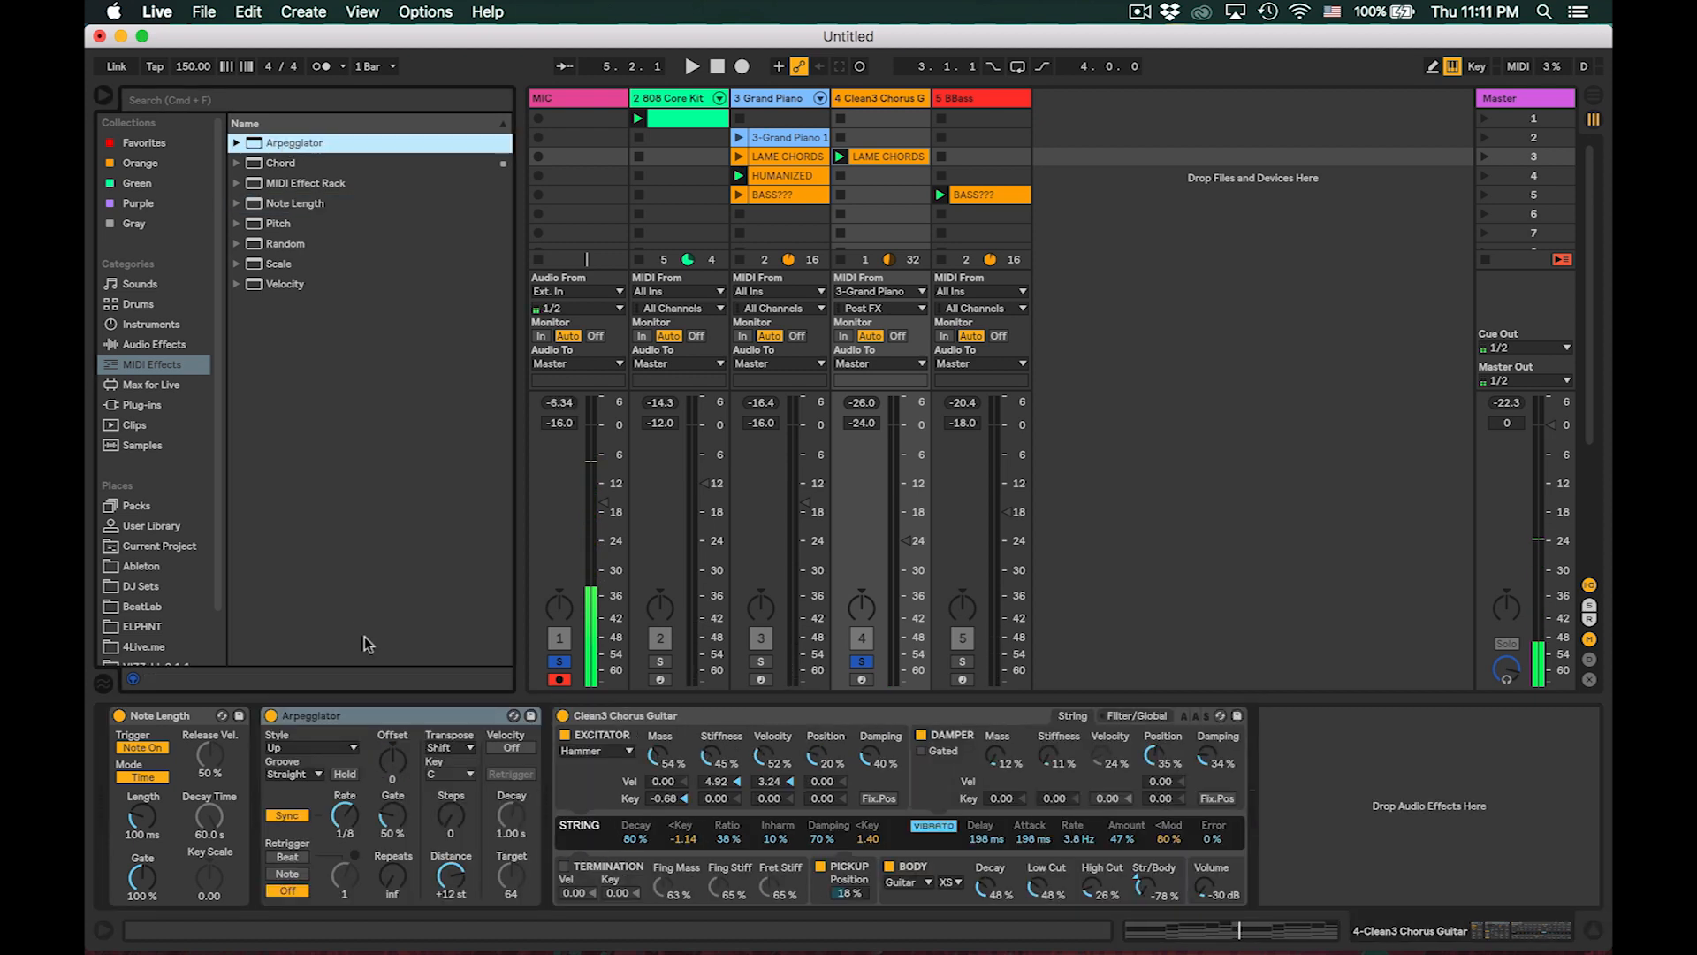
key(space)
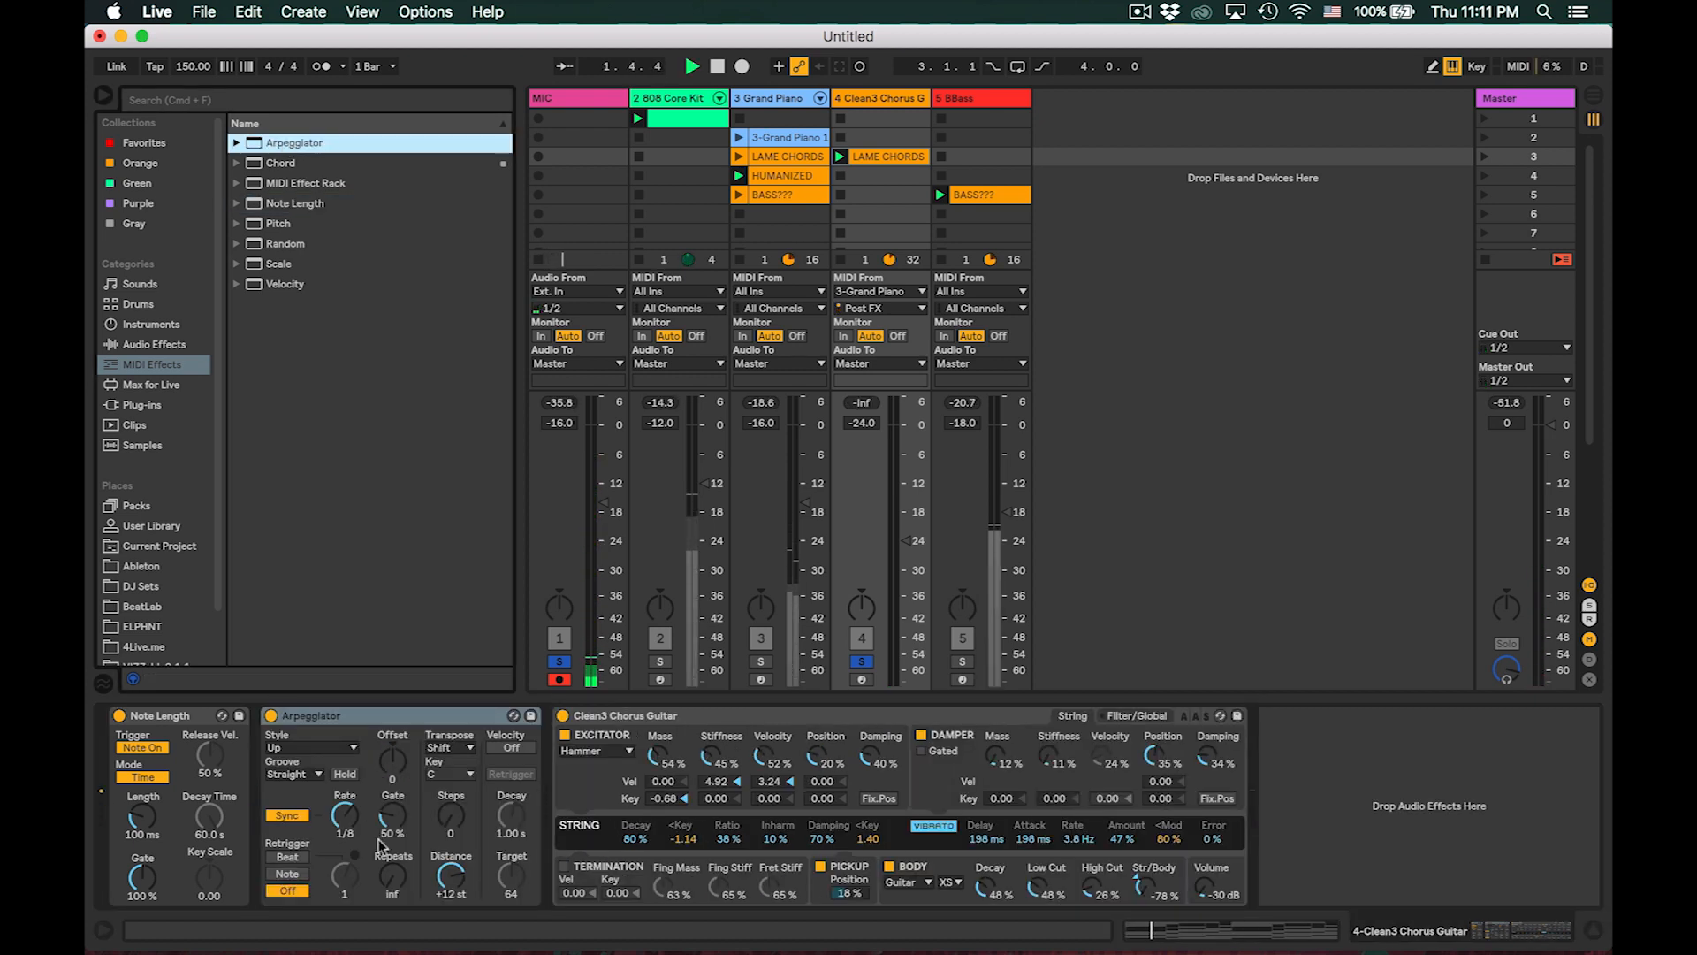
click(277, 728)
drag(277, 722, 124, 727)
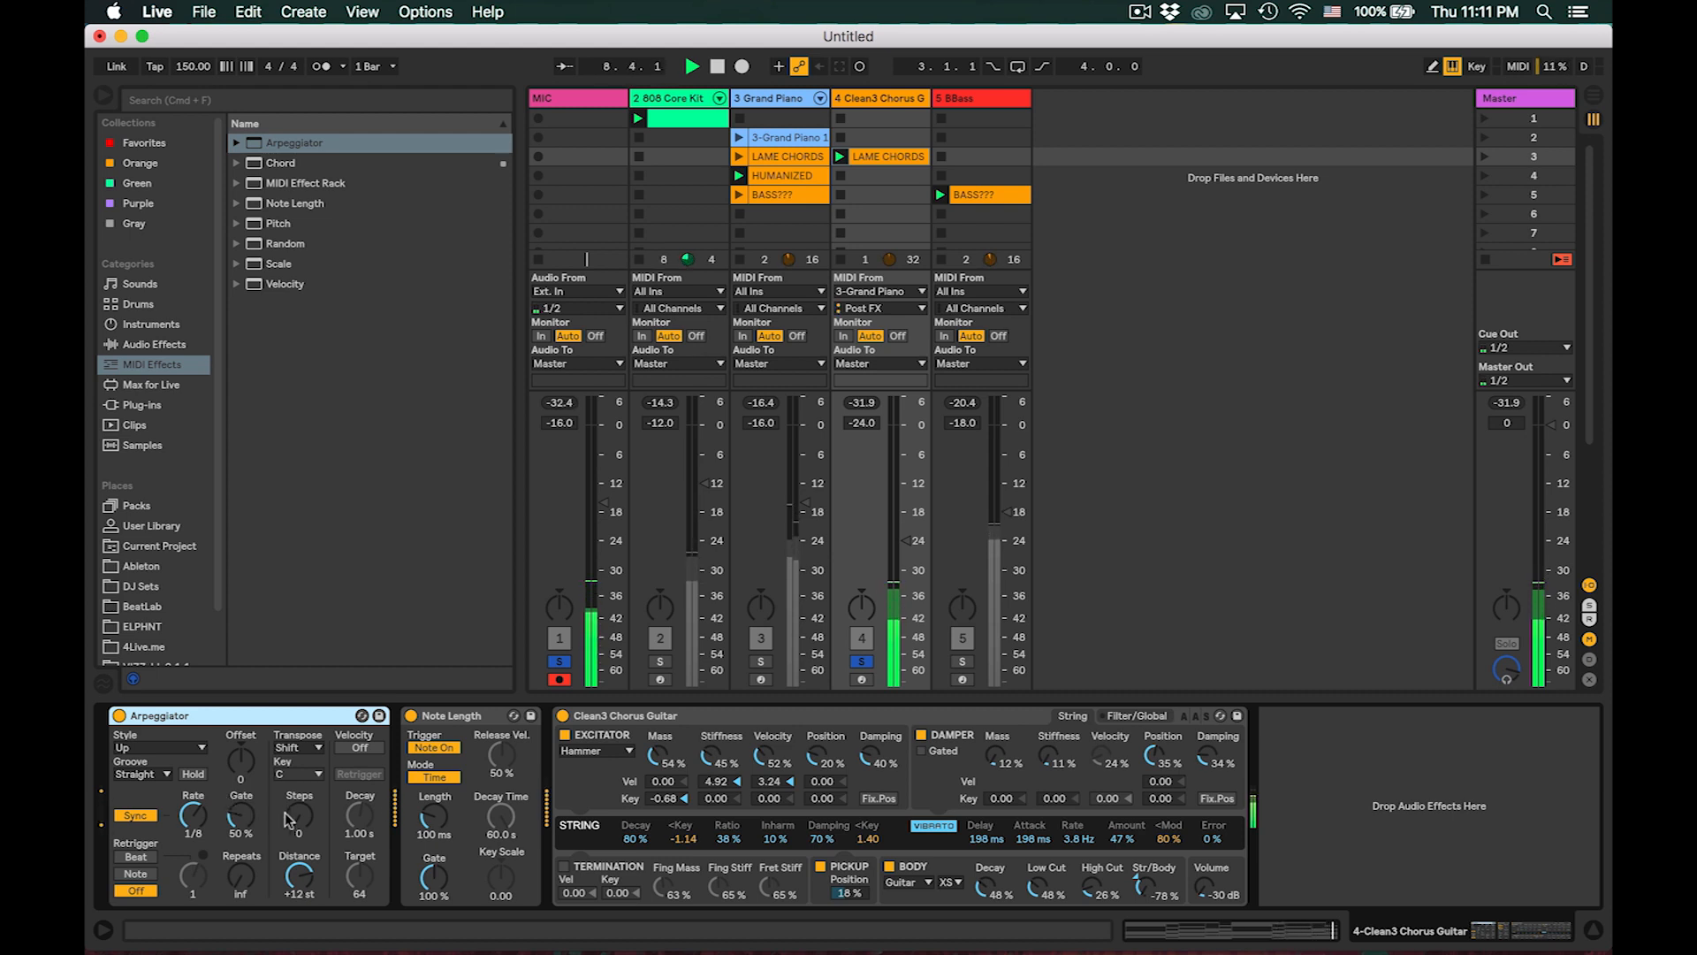
- Take the tracks out of solo and play the full beat with the browser and device view hidden
click(862, 661)
key(space)
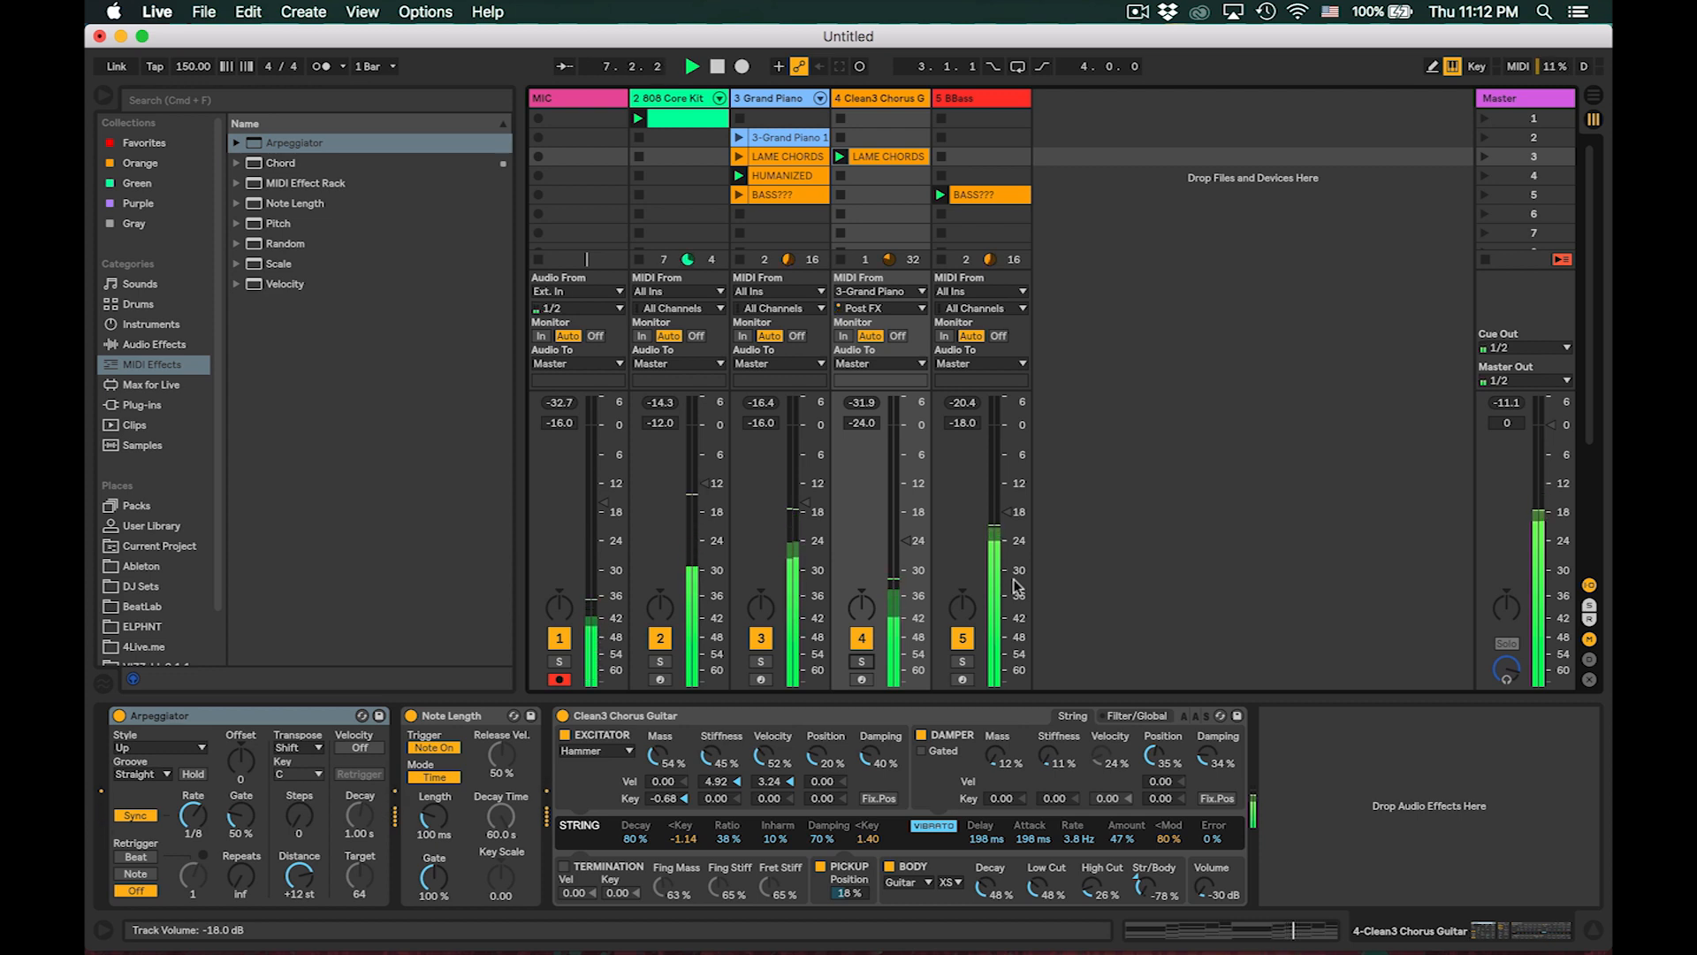
click(104, 95)
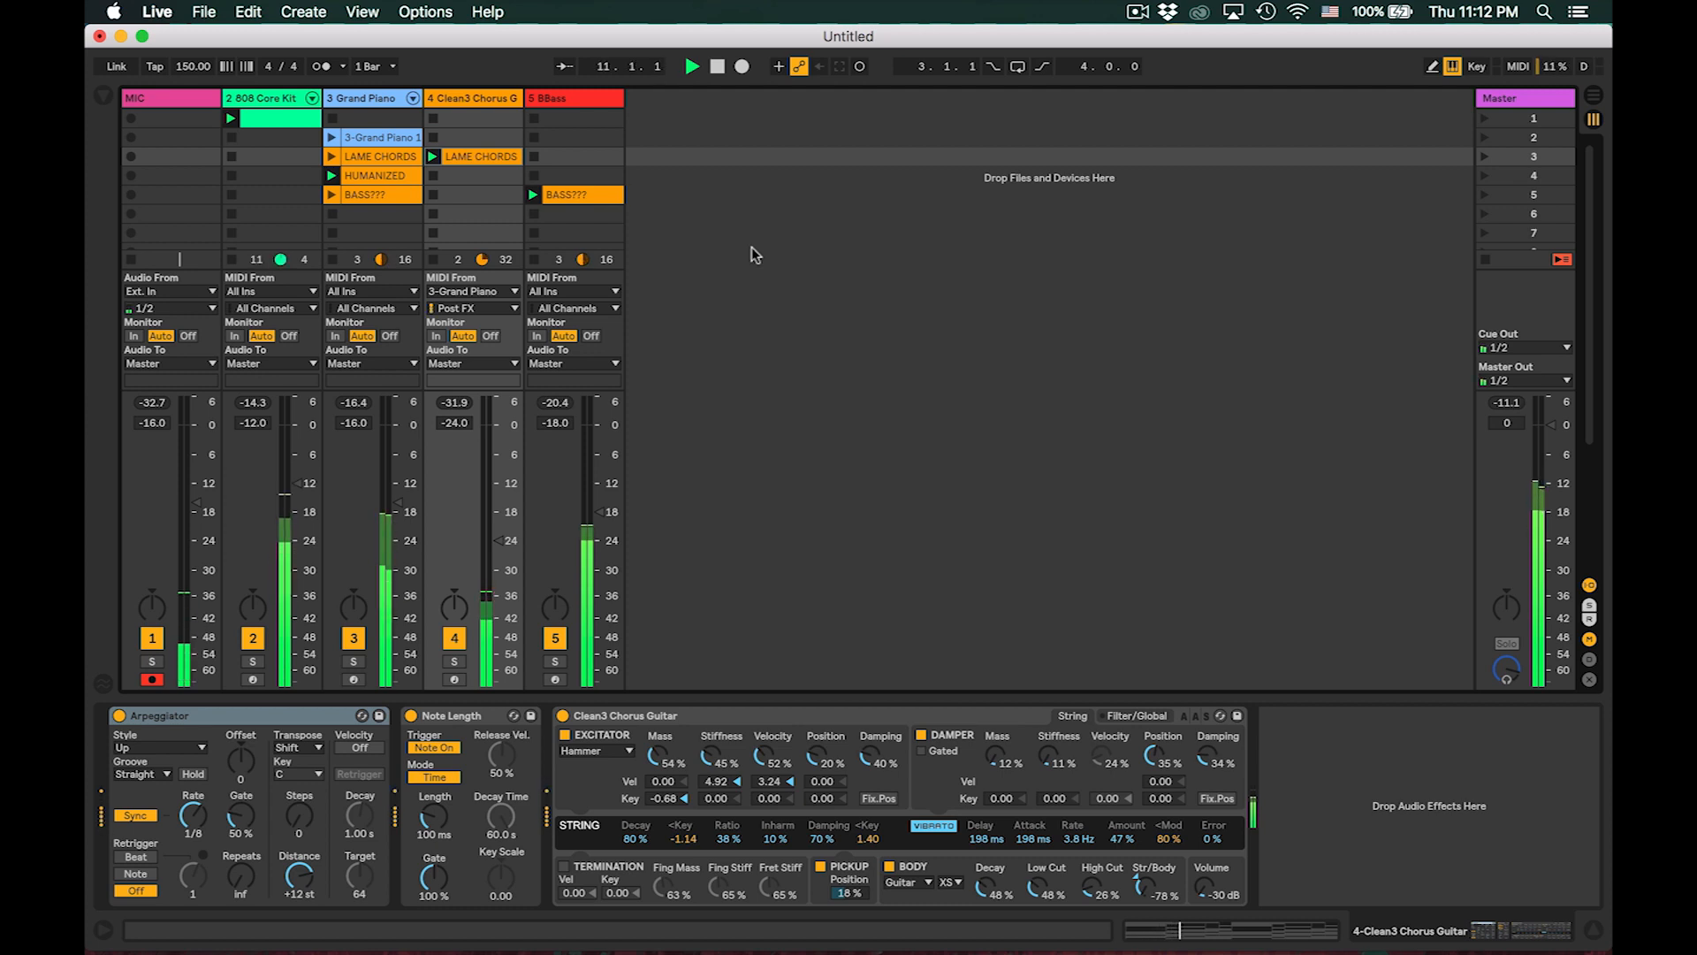
click(1596, 930)
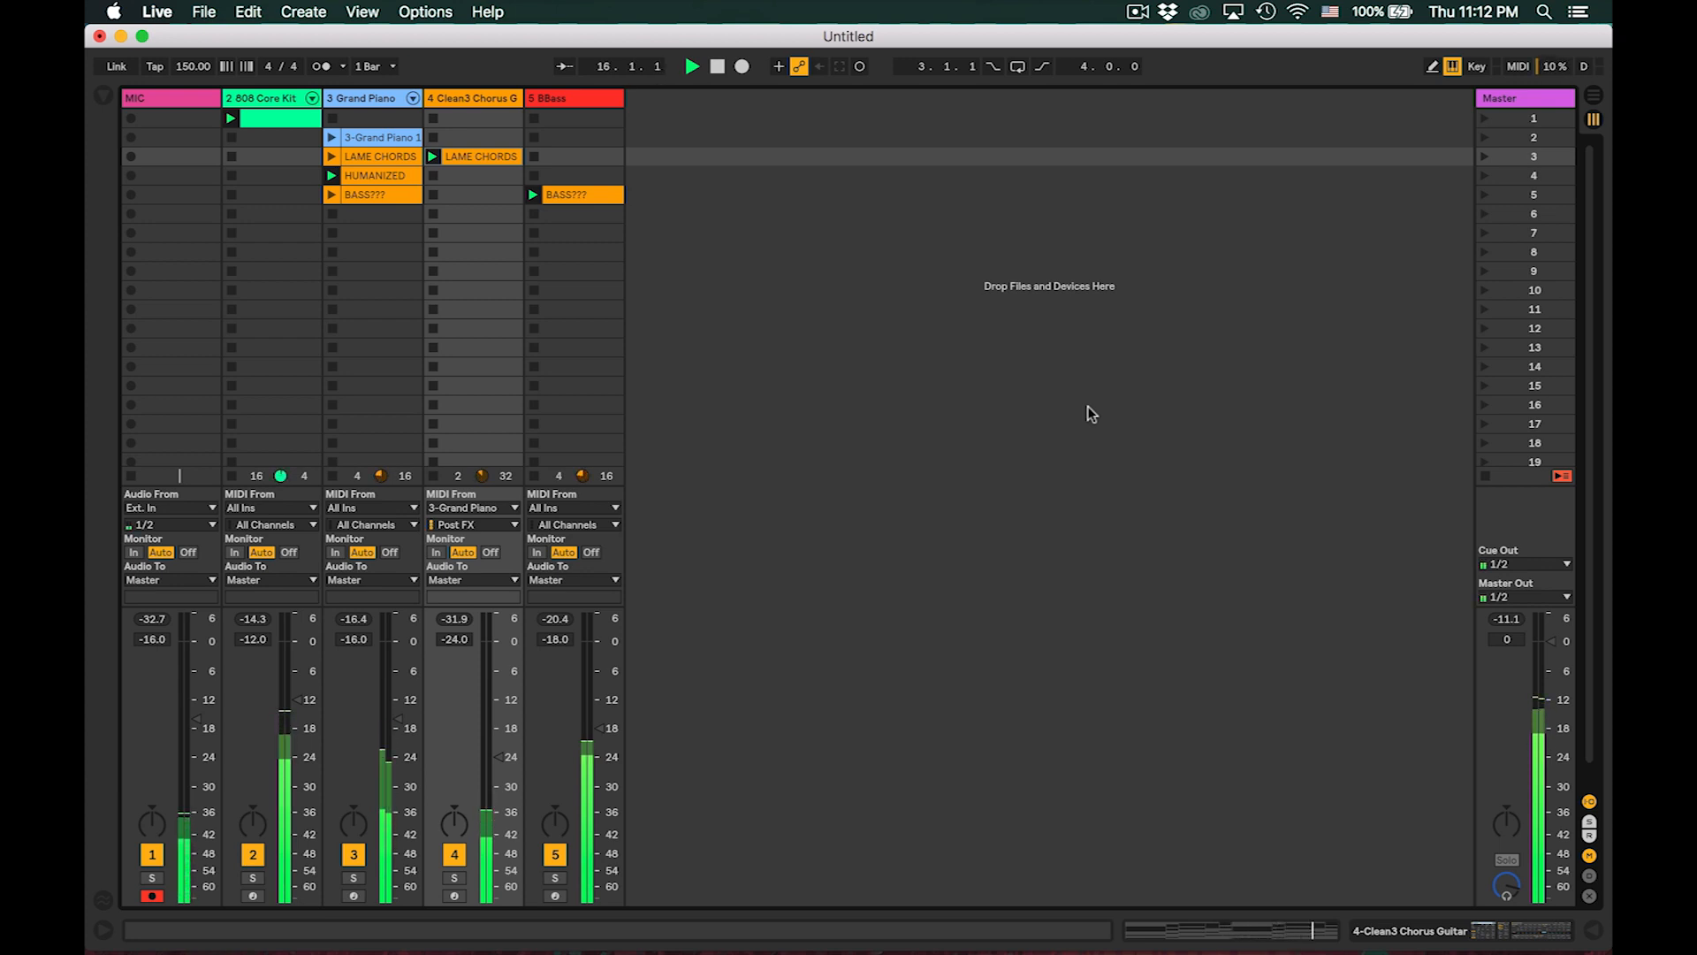
key(space)
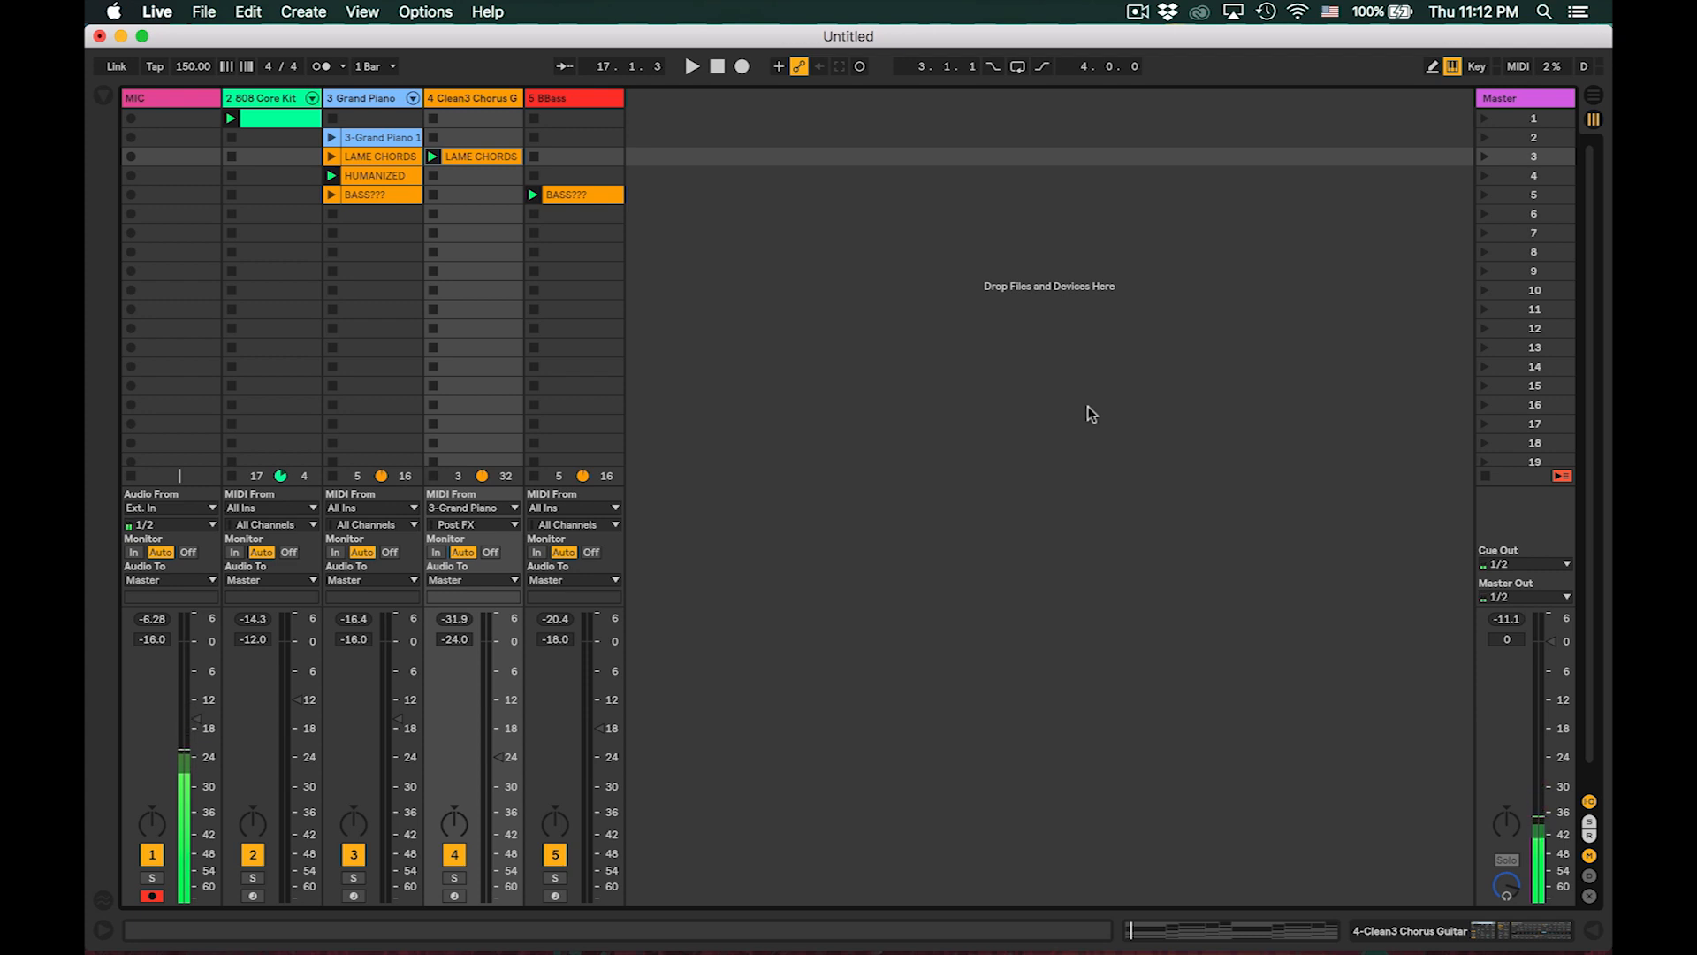
click(102, 99)
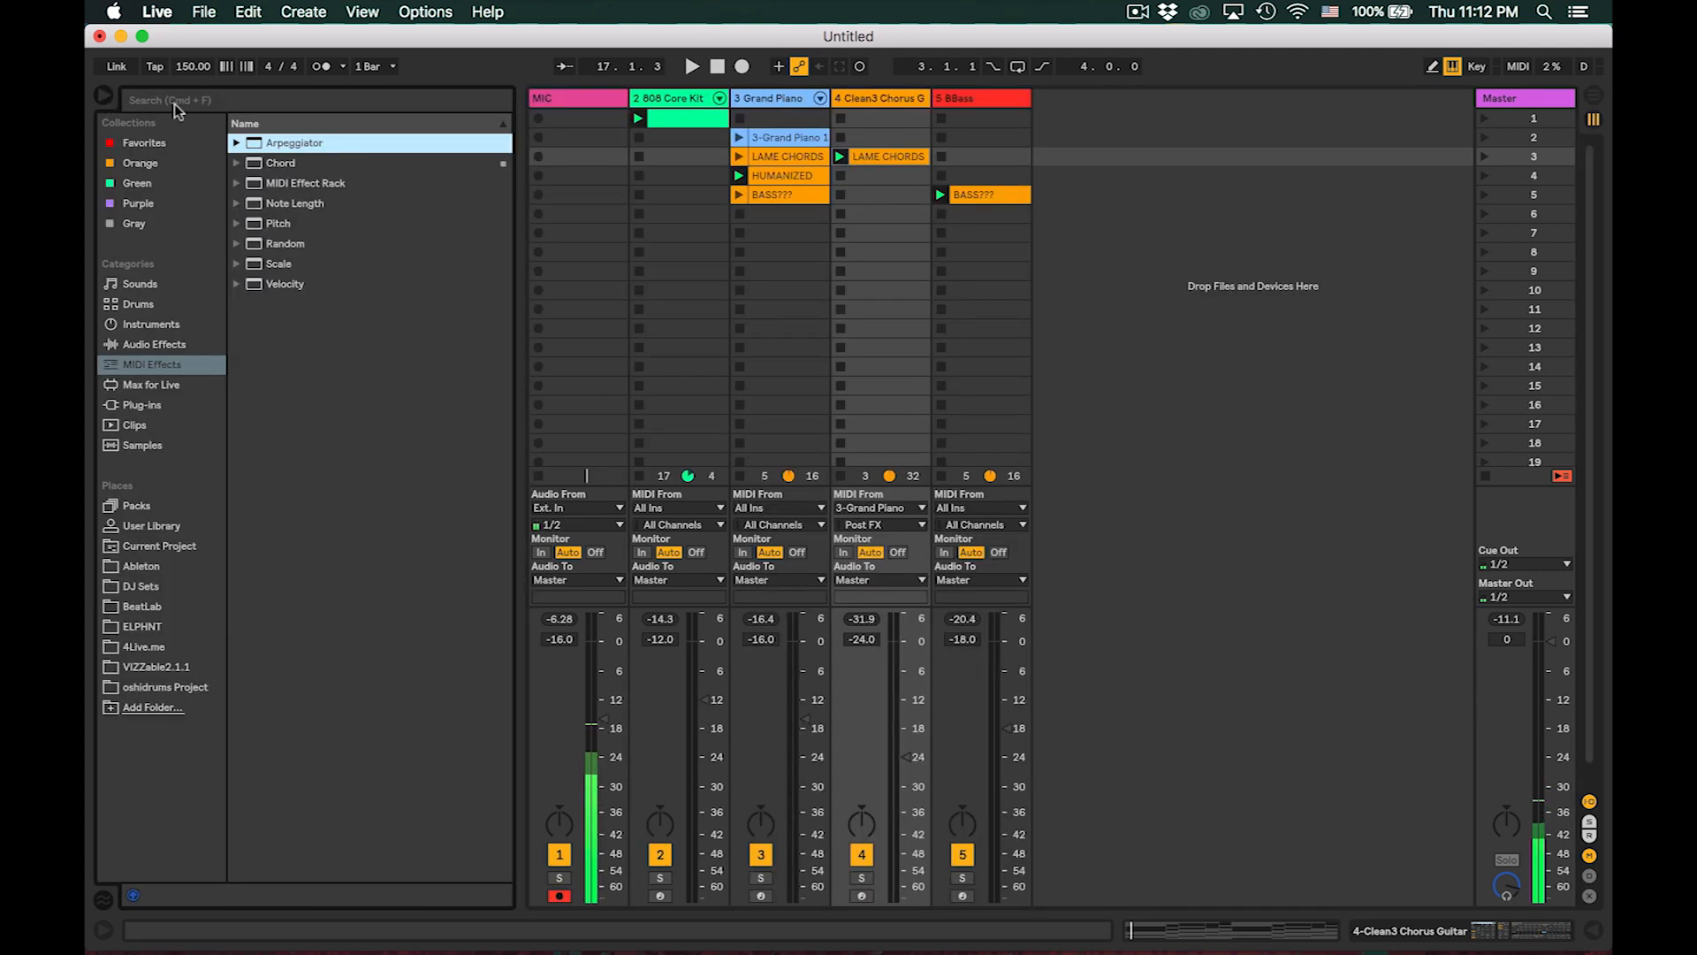
click(104, 99)
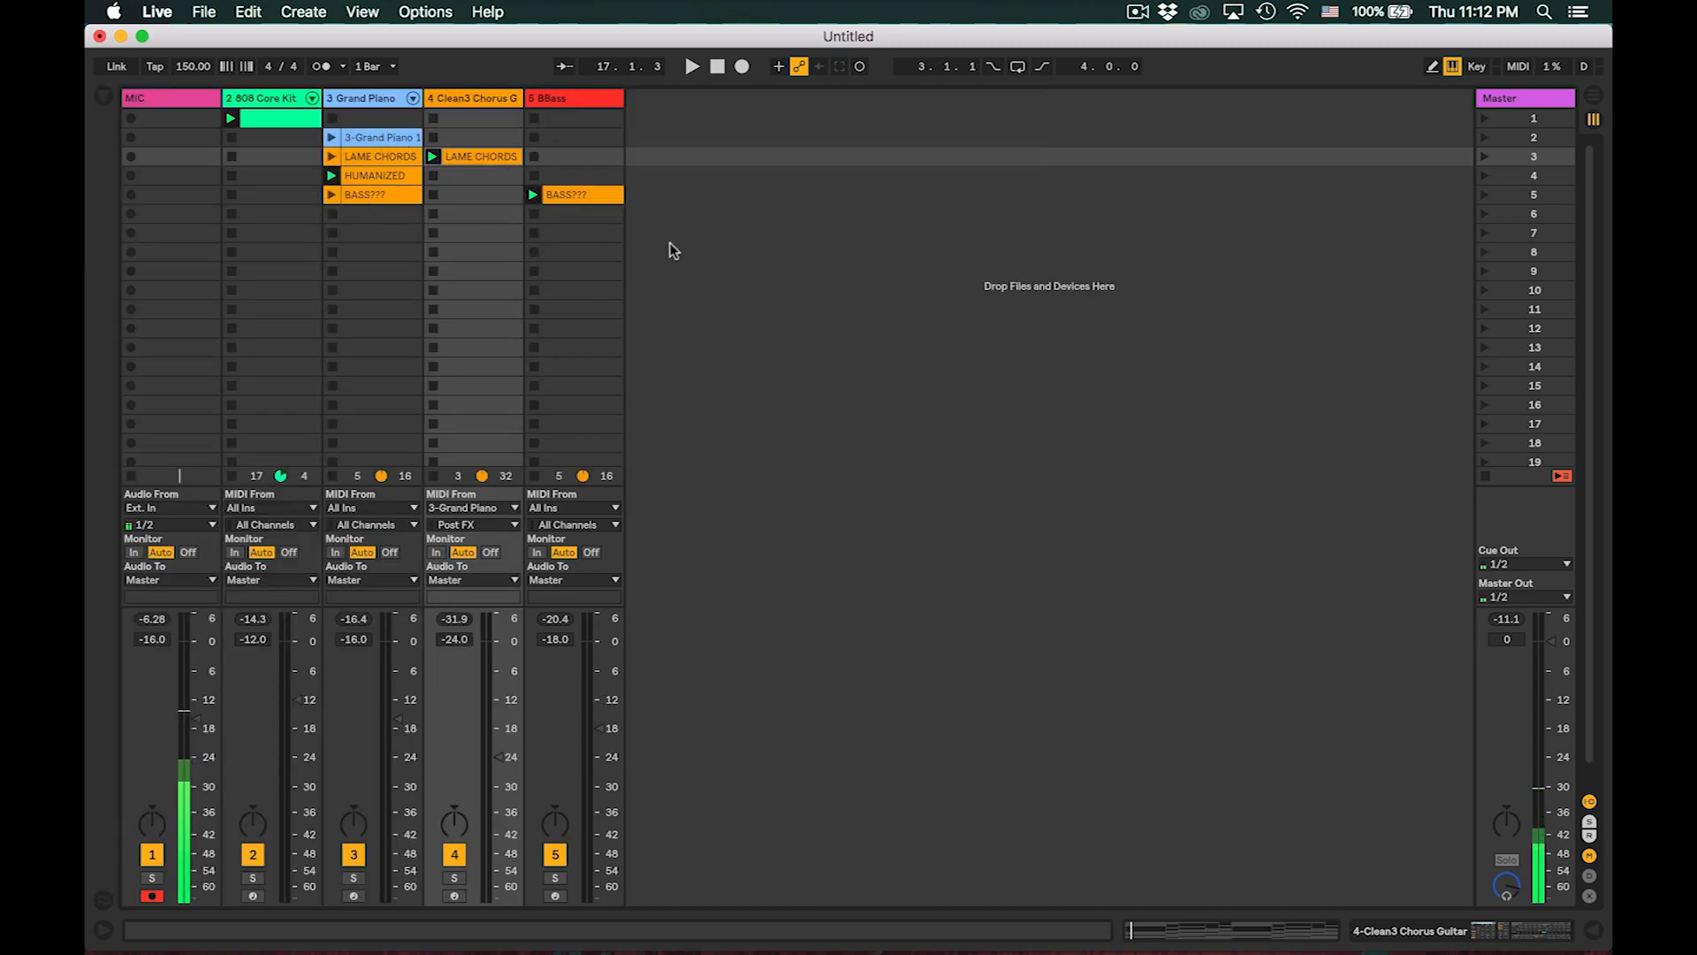
key(Tab)
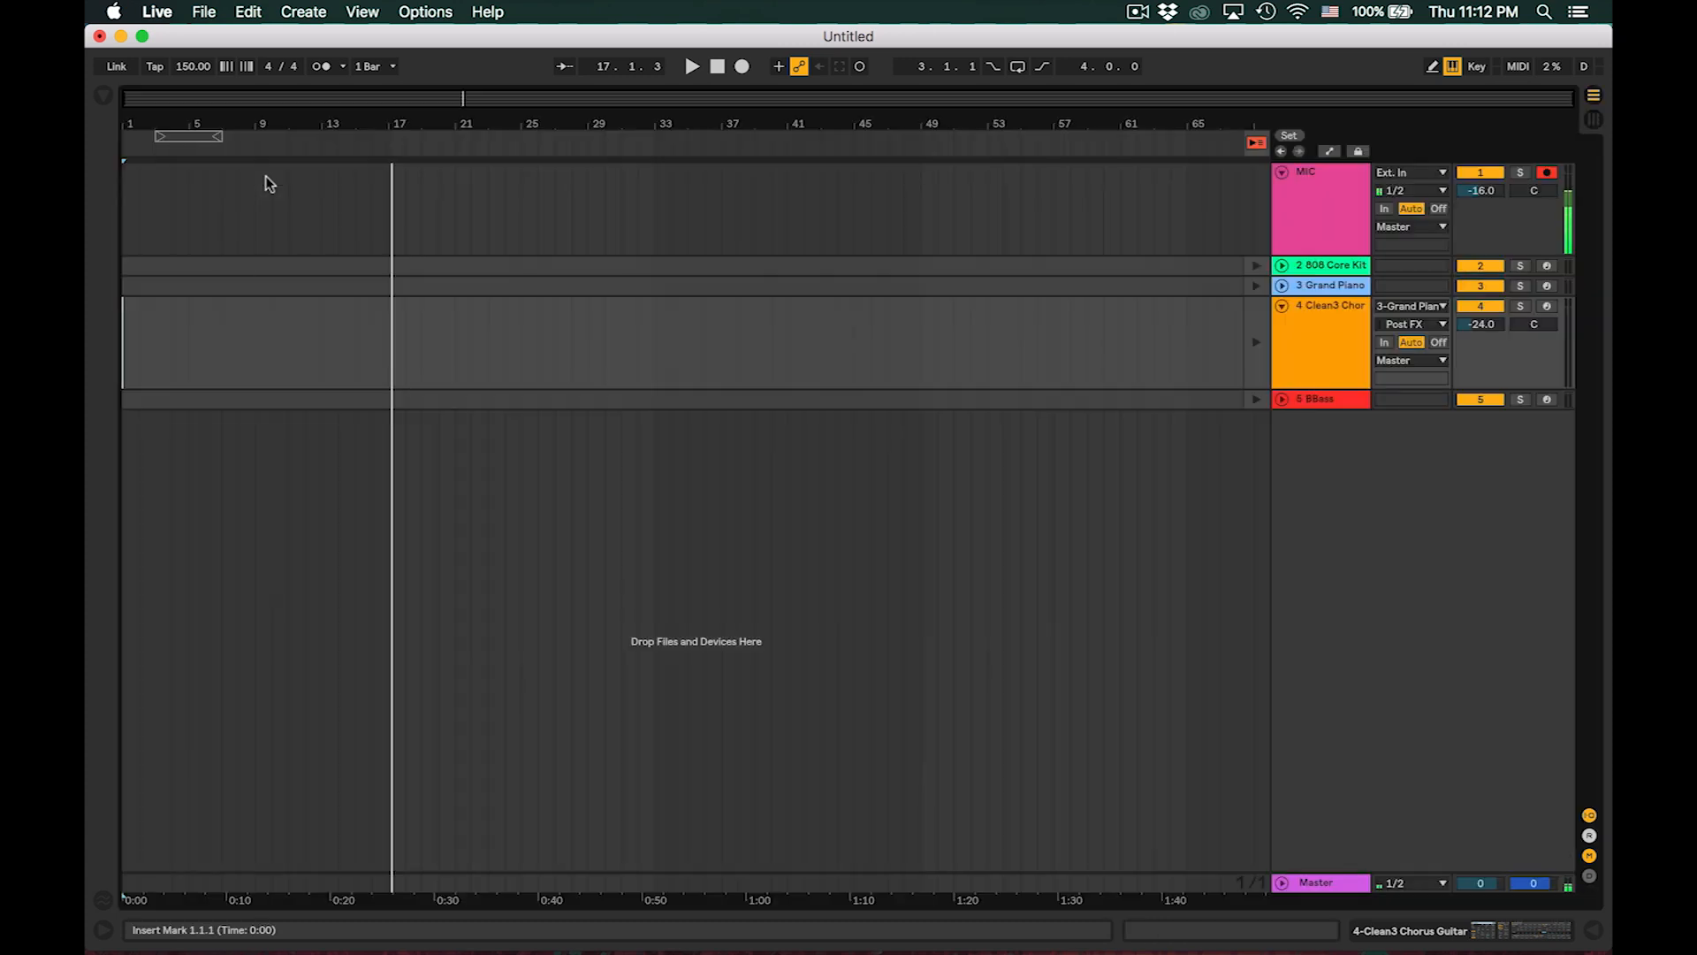
key(Tab)
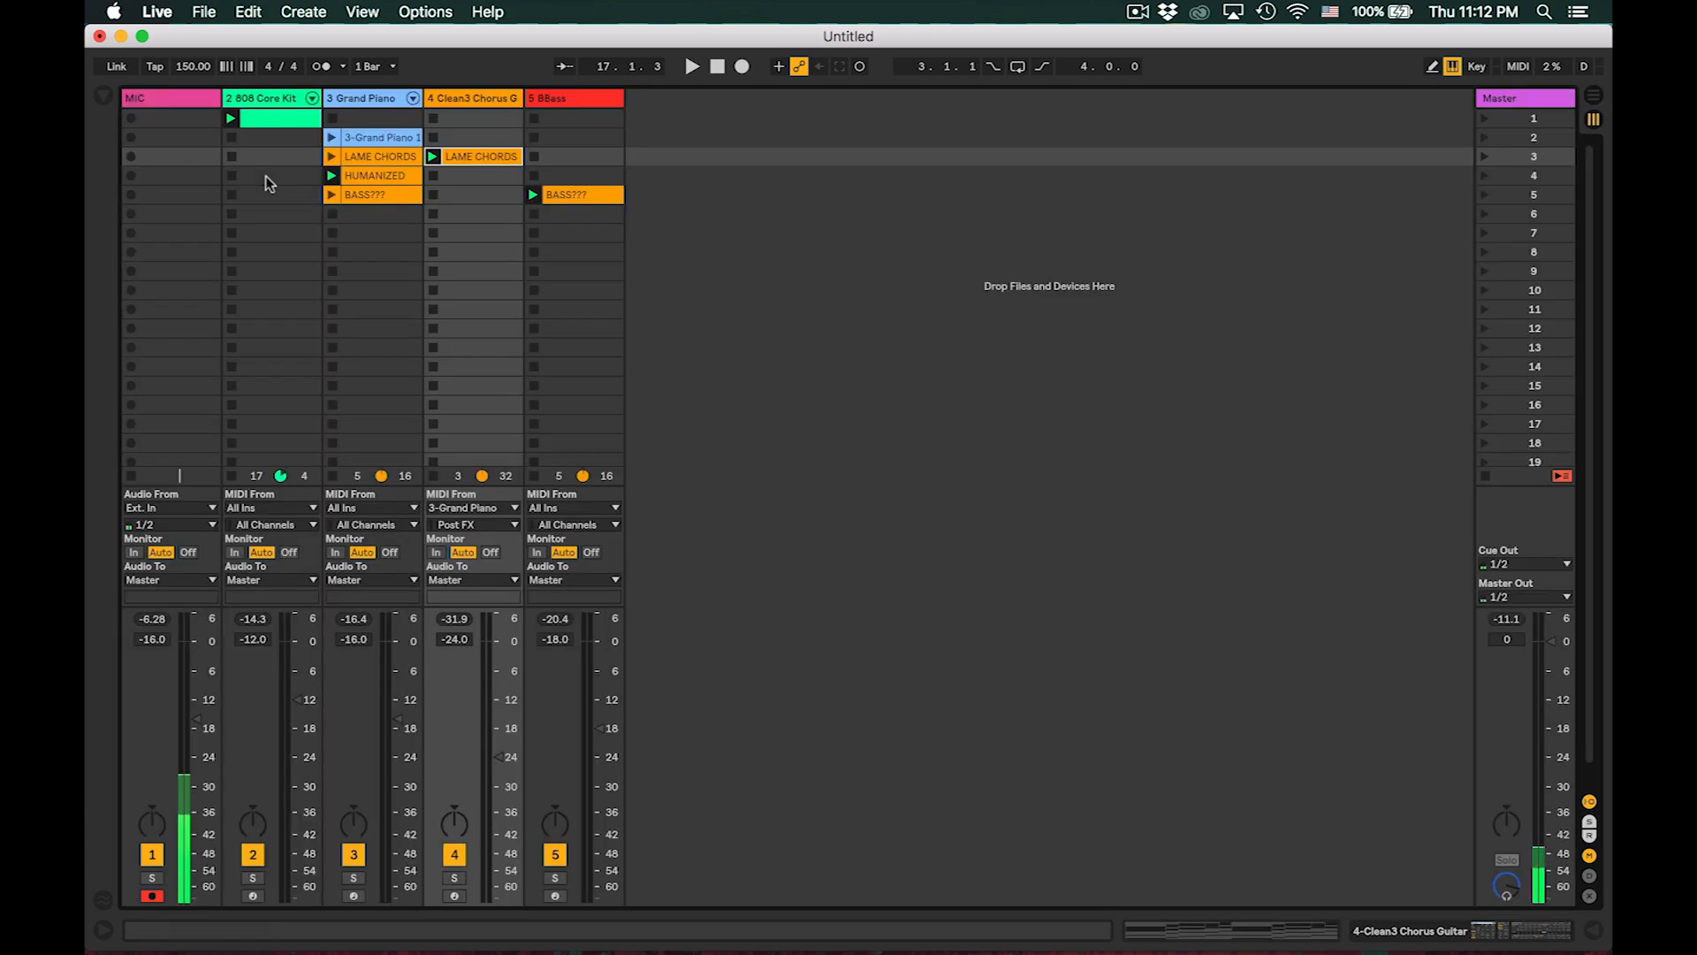